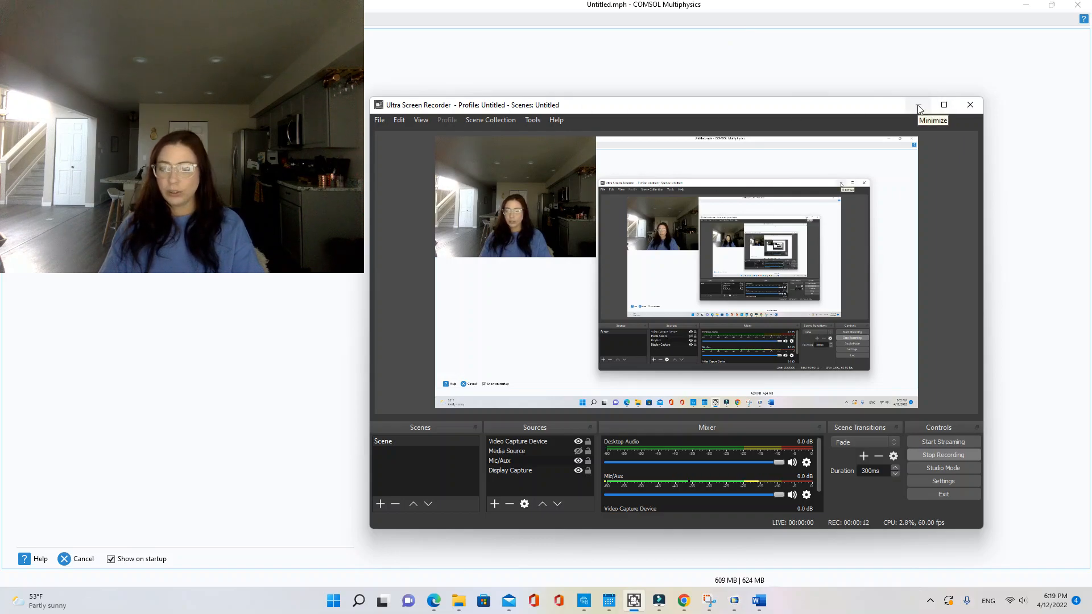
- Minimize the screen recorder and restore the COMSOL Multiphysics window from full screen to a smaller floating size
{"action": "left_click", "coordinate": [918, 106]}
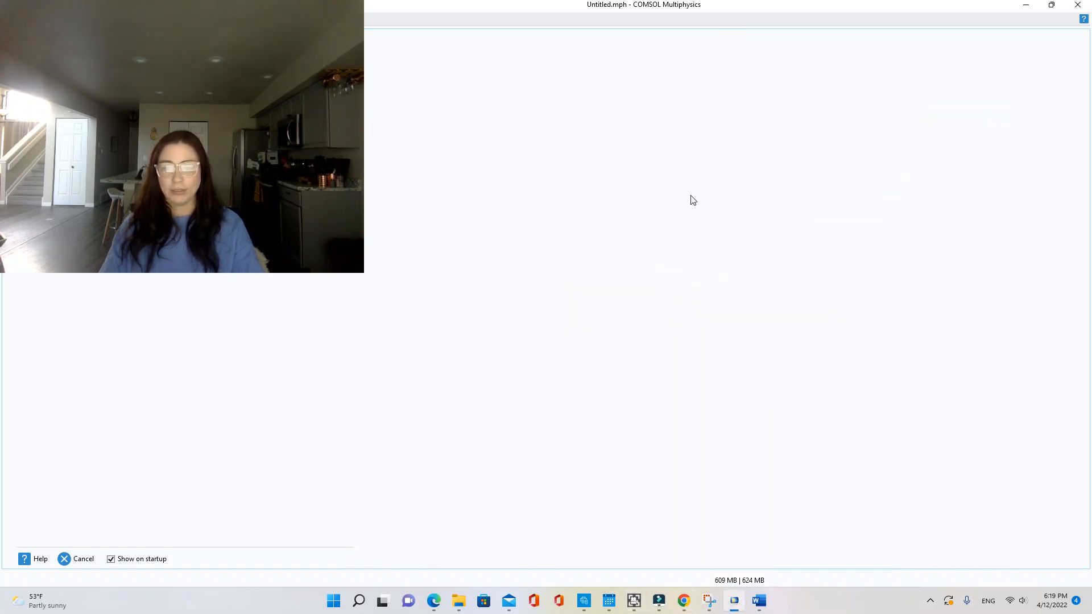
{"action": "left_click_drag", "start_coordinate": [607, 14], "coordinate": [414, 83]}
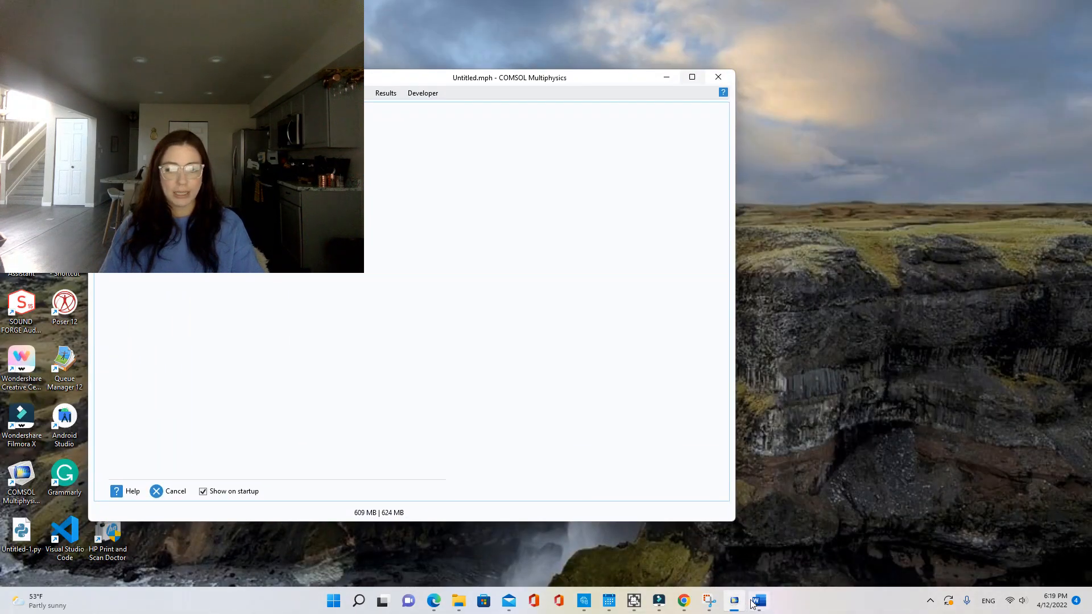
{"action": "mouse_move", "coordinate": [756, 604]}
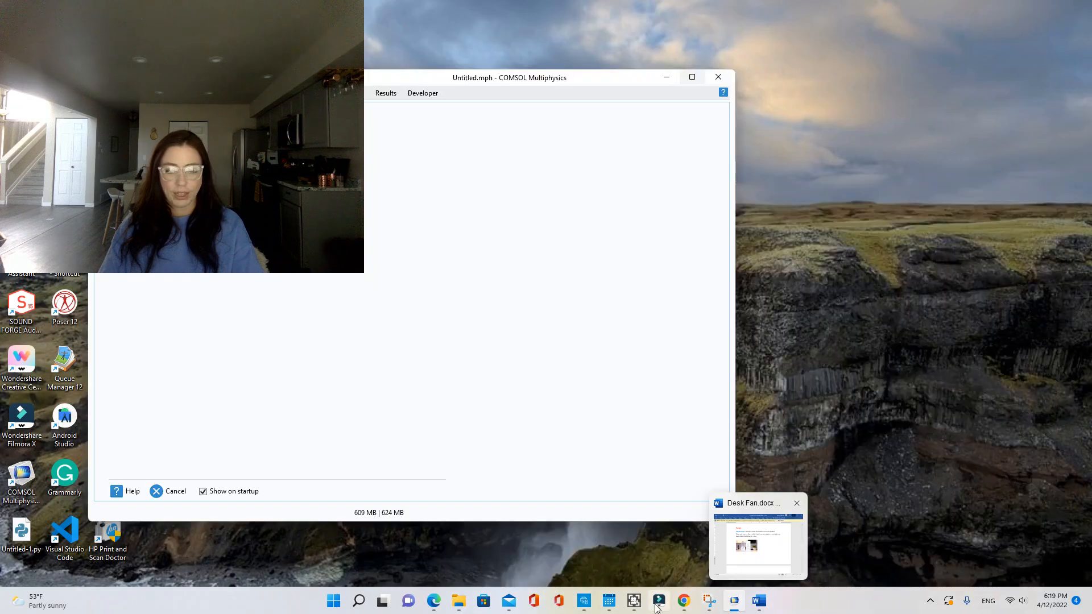
{"action": "left_click", "coordinate": [684, 601]}
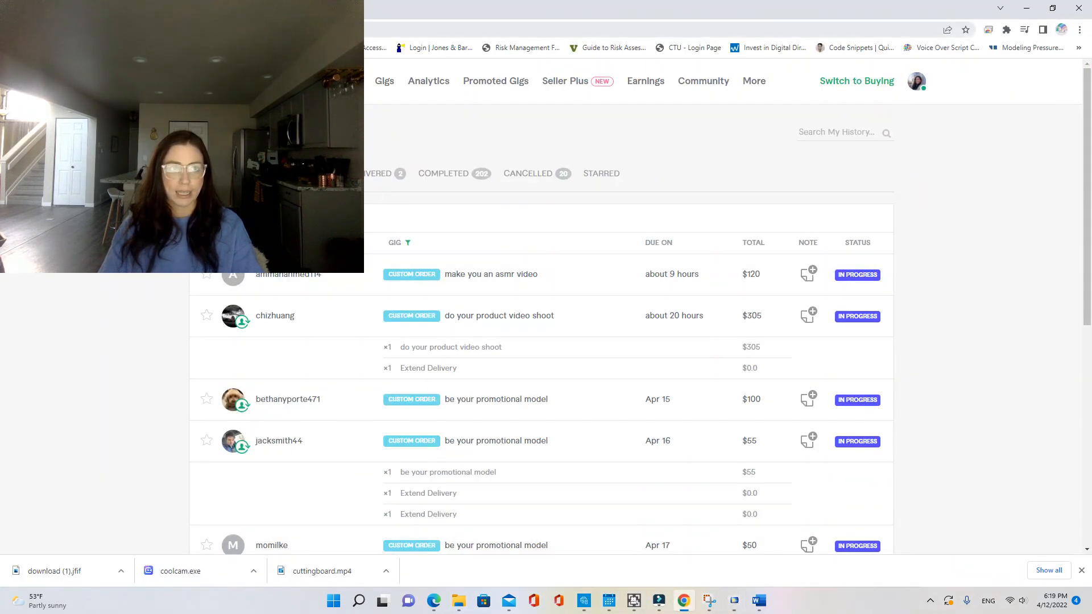
{"action": "left_click", "coordinate": [1029, 9]}
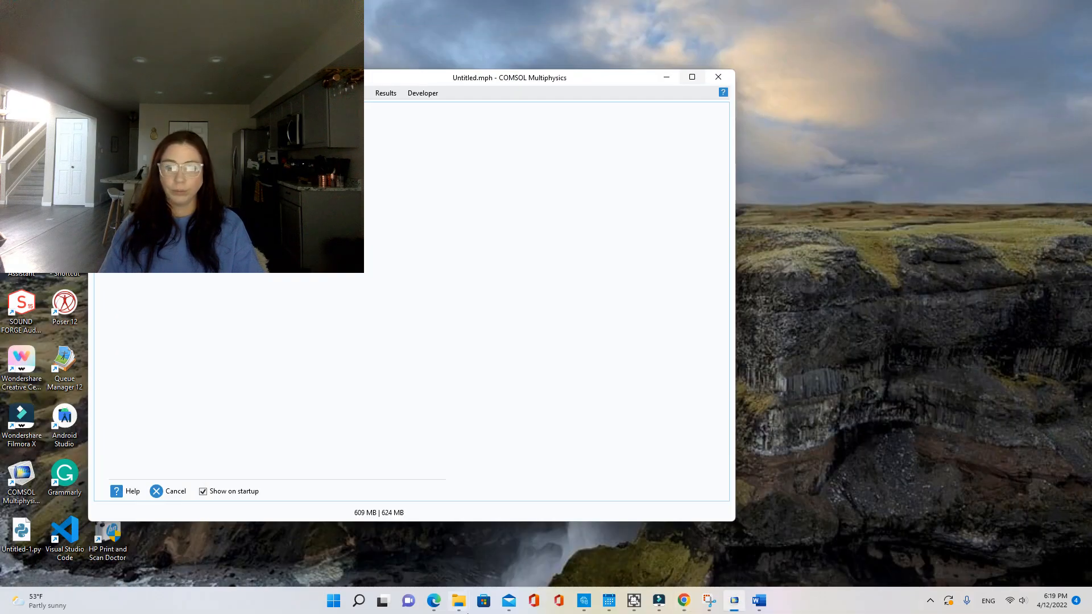
- Switch to Microsoft Edge and bring up the COMSOL cylinder_flow.pdf tutorial
{"action": "mouse_move", "coordinate": [430, 607]}
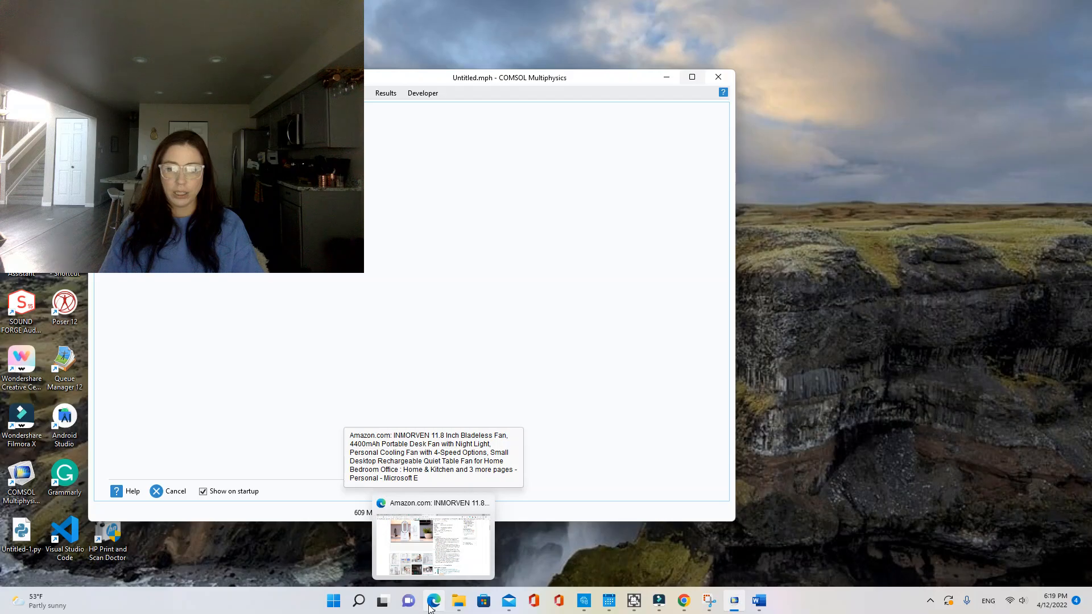
{"action": "left_click", "coordinate": [430, 607]}
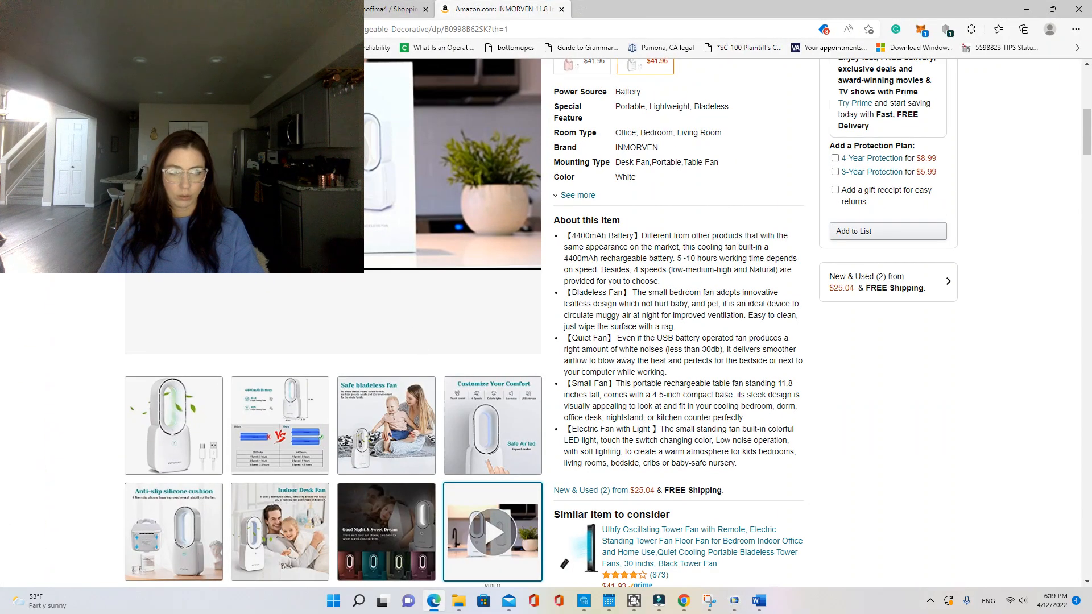
{"action": "left_click", "coordinate": [227, 8]}
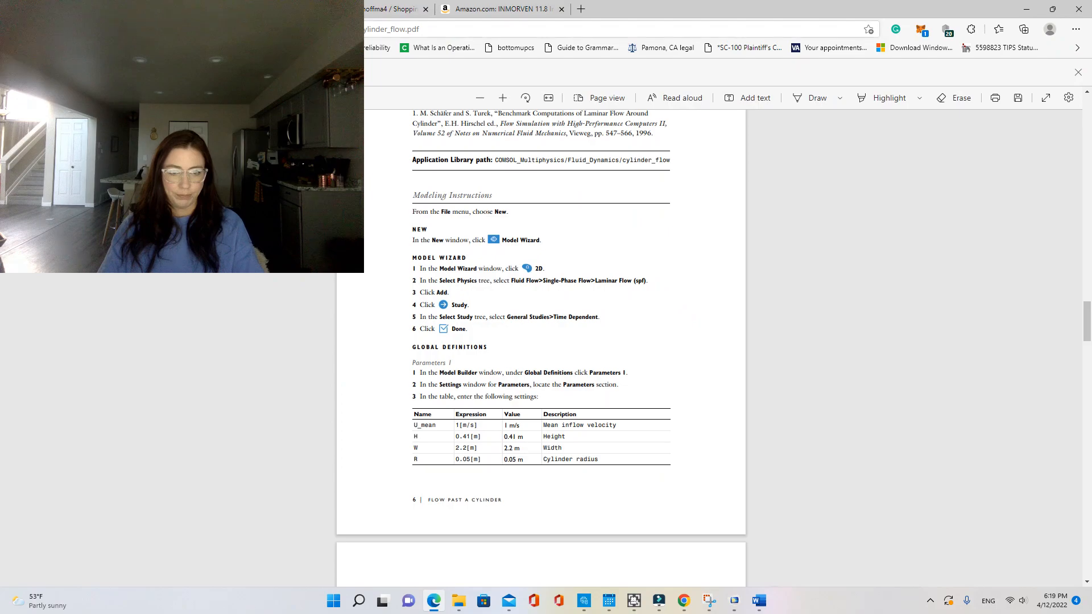
- Restore the Edge window to a floating size and close the Amazon, Fiverr and Bing search pages, keeping only the COMSOL PDF
{"action": "left_click", "coordinate": [1053, 8]}
{"action": "left_click_drag", "start_coordinate": [701, 228], "coordinate": [1007, 35]}
{"action": "left_click", "coordinate": [910, 33]}
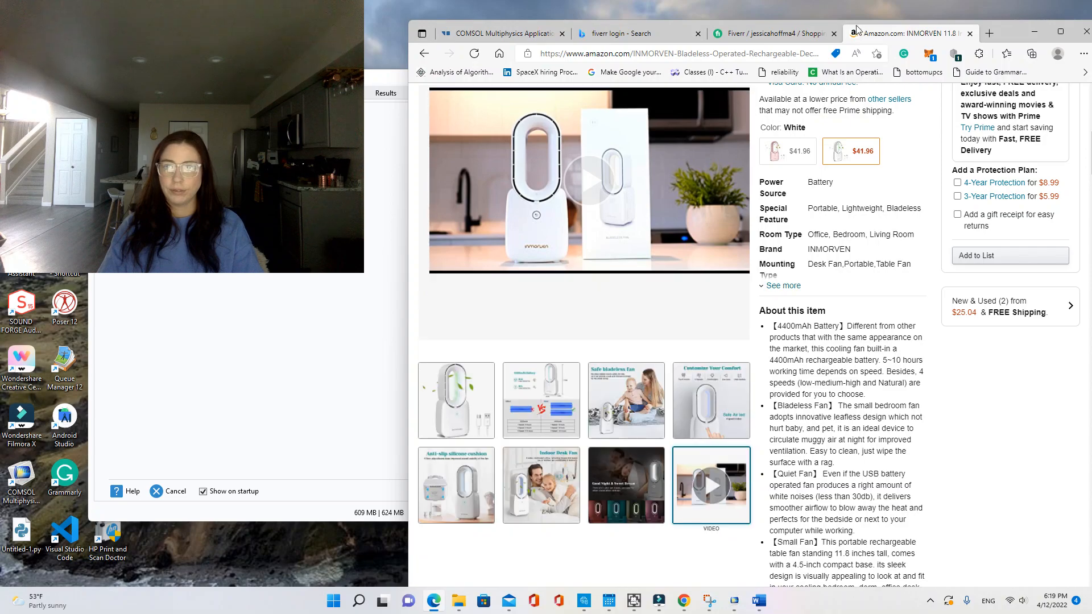
{"action": "left_click", "coordinate": [834, 34]}
{"action": "left_click", "coordinate": [834, 34]}
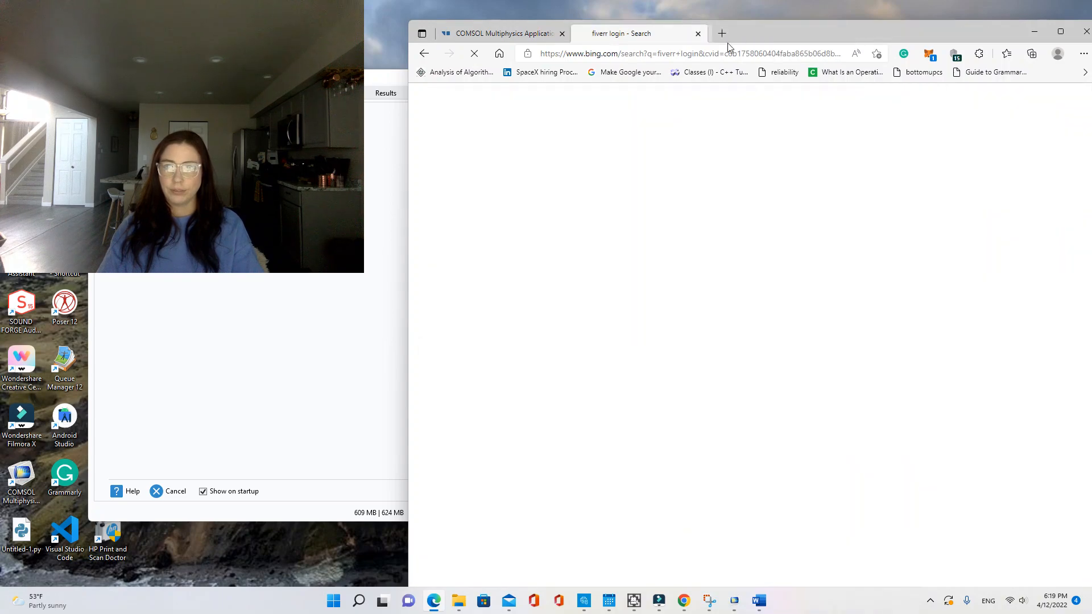
{"action": "left_click", "coordinate": [698, 33]}
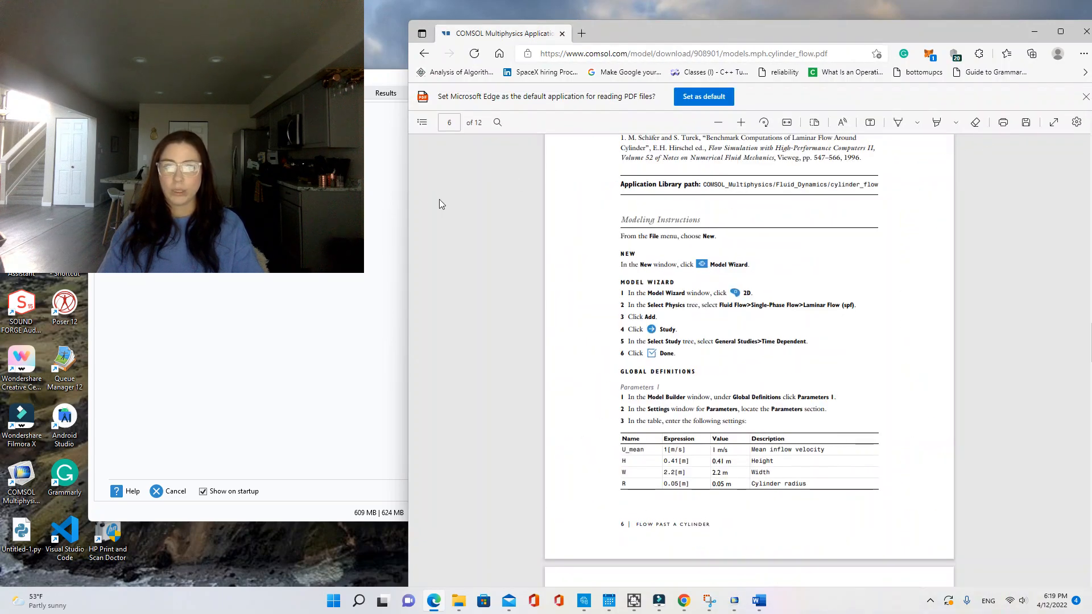
- Arrange the windows side by side, with COMSOL on the left half of the screen and the tutorial PDF on the right half
{"action": "left_click_drag", "start_coordinate": [971, 36], "coordinate": [1091, 2]}
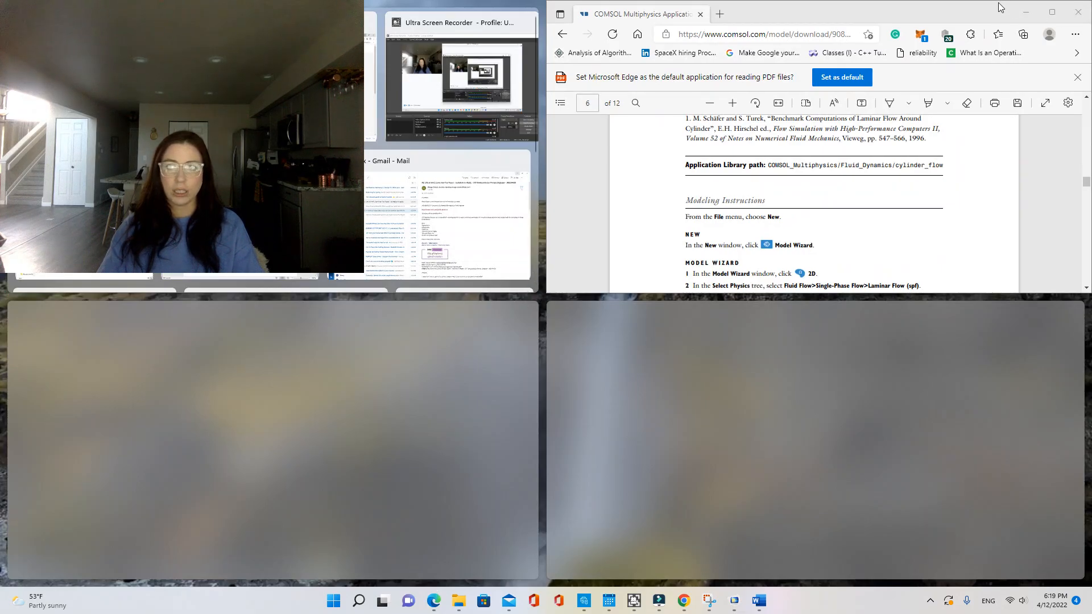
{"action": "left_click", "coordinate": [706, 374]}
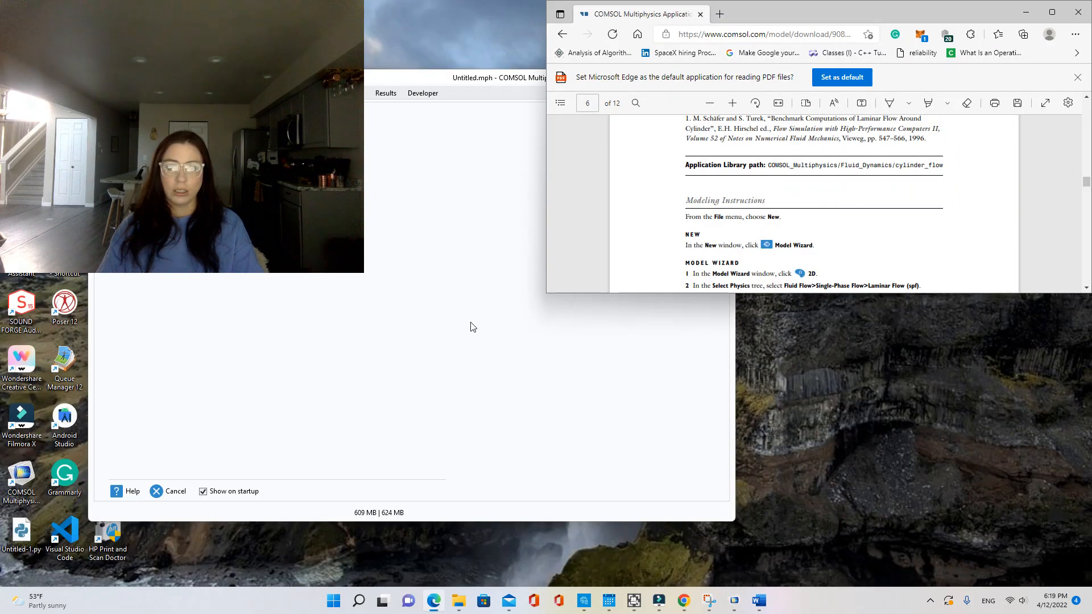
{"action": "left_click_drag", "start_coordinate": [446, 78], "coordinate": [2, 80]}
{"action": "left_click_drag", "start_coordinate": [787, 12], "coordinate": [1090, 284]}
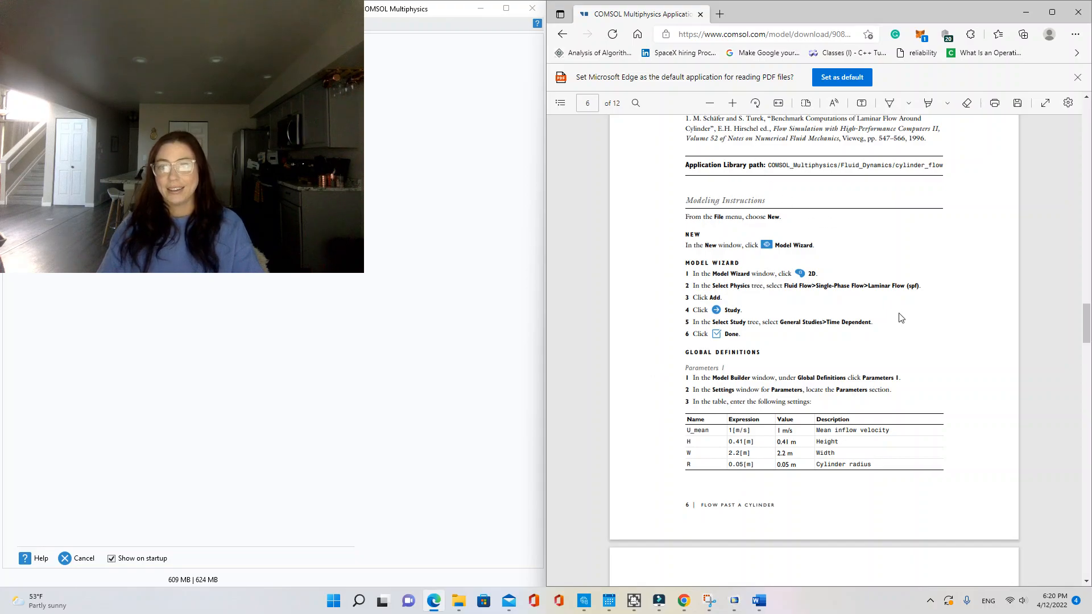
- Review the Flow Past a Cylinder tutorial from its title page through the results figure to the Modeling Instructions on page 6
{"action": "left_click_drag", "start_coordinate": [1088, 342], "coordinate": [1088, 120]}
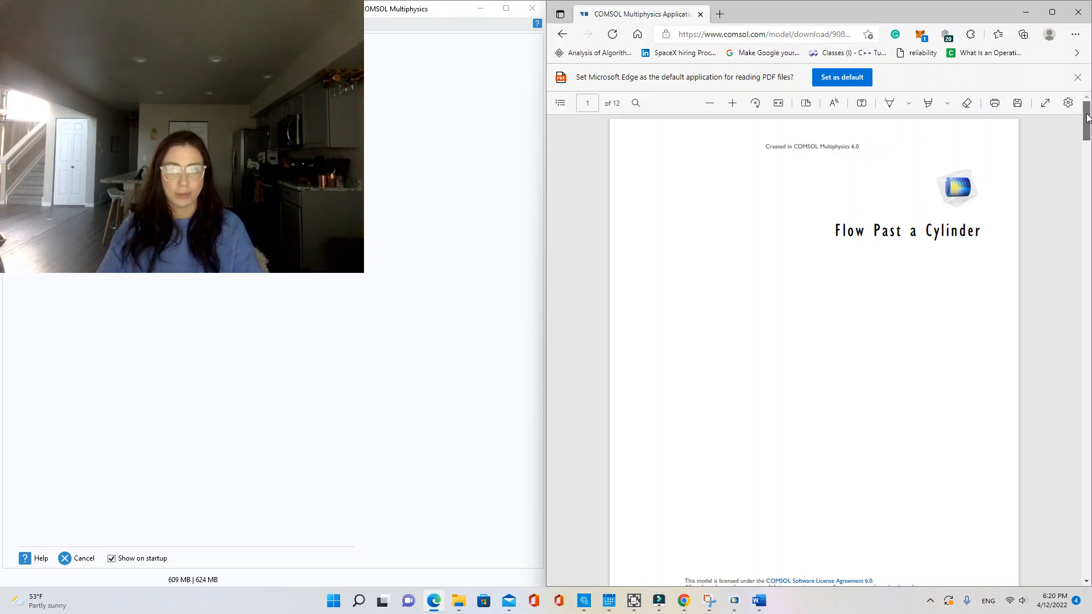
{"action": "left_click_drag", "start_coordinate": [1088, 118], "coordinate": [1087, 255]}
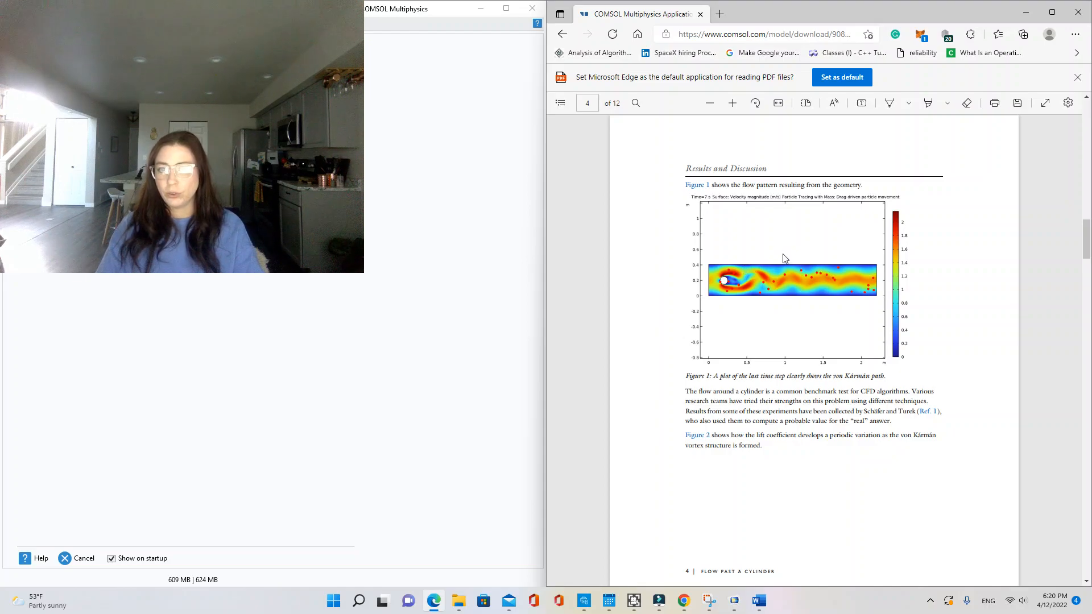
{"action": "left_click_drag", "start_coordinate": [1088, 257], "coordinate": [1088, 326]}
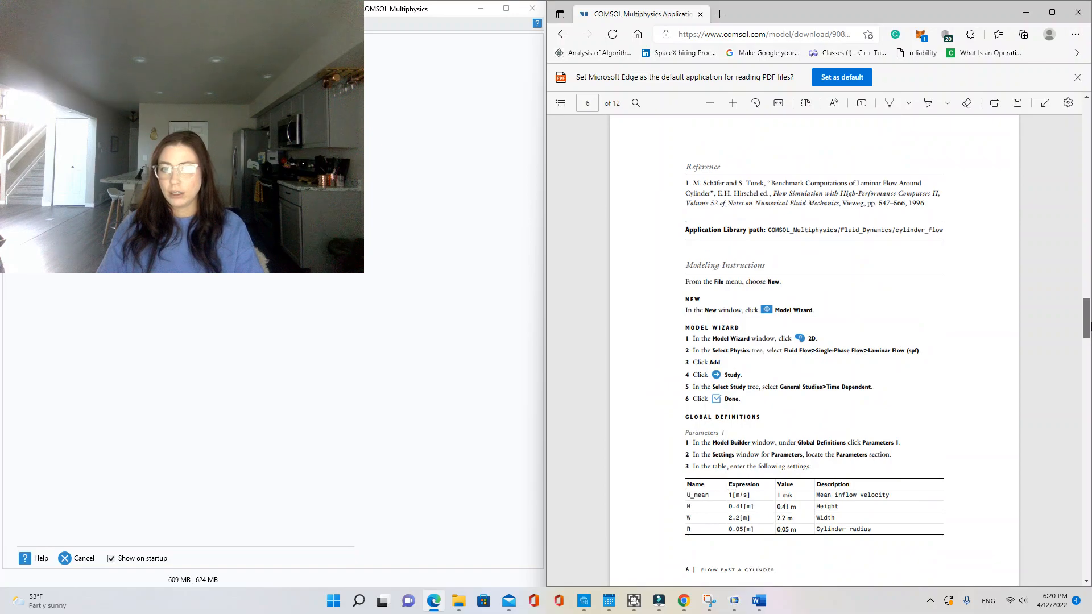
{"action": "left_click_drag", "start_coordinate": [1088, 326], "coordinate": [1088, 330]}
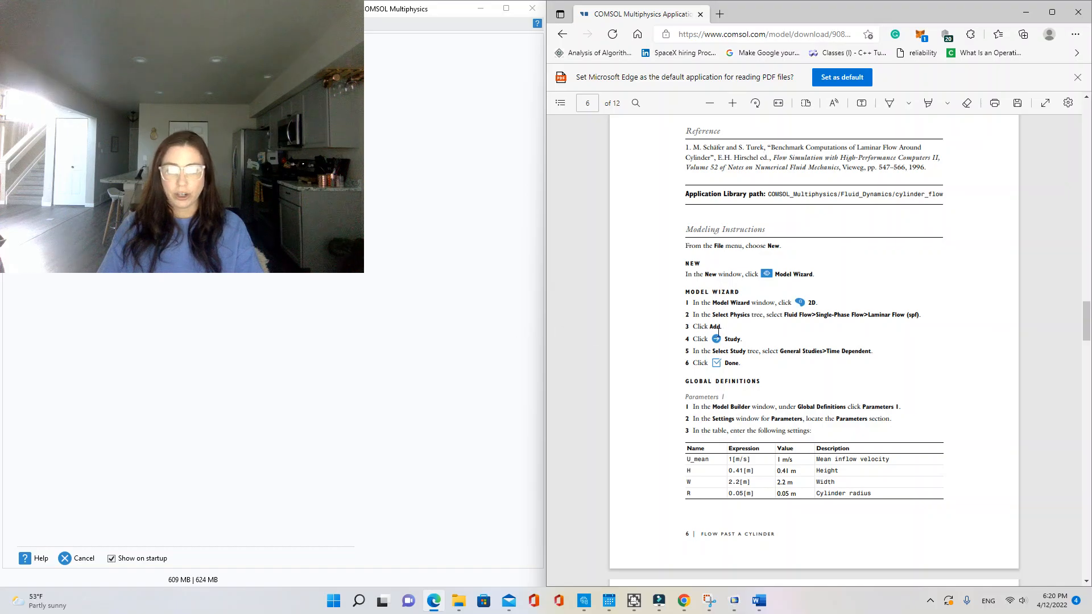
{"action": "scroll", "coordinate": [765, 336], "scroll_direction": "down", "scroll_amount": 1}
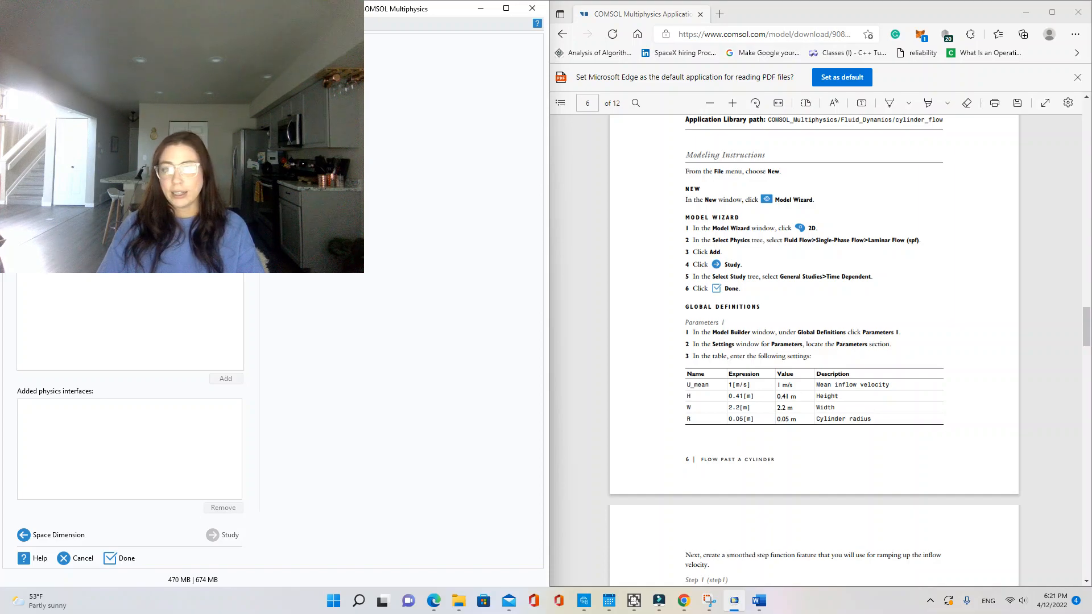
- Add the Laminar Flow (spf) interface from the Single-Phase Flow branch to the model's physics in COMSOL
{"action": "left_click", "coordinate": [63, 154]}
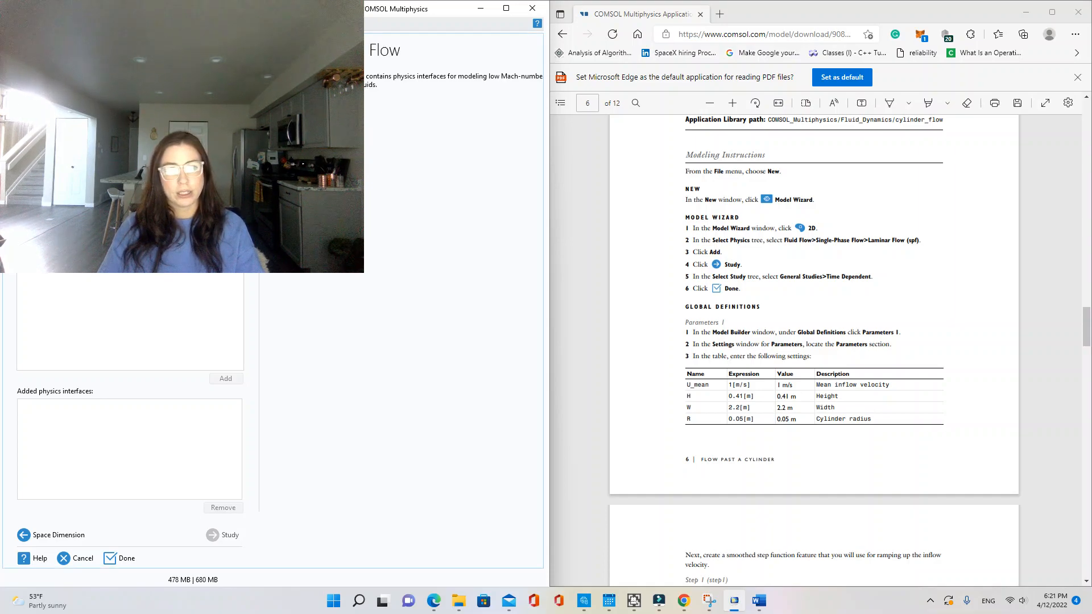
{"action": "left_click", "coordinate": [74, 165]}
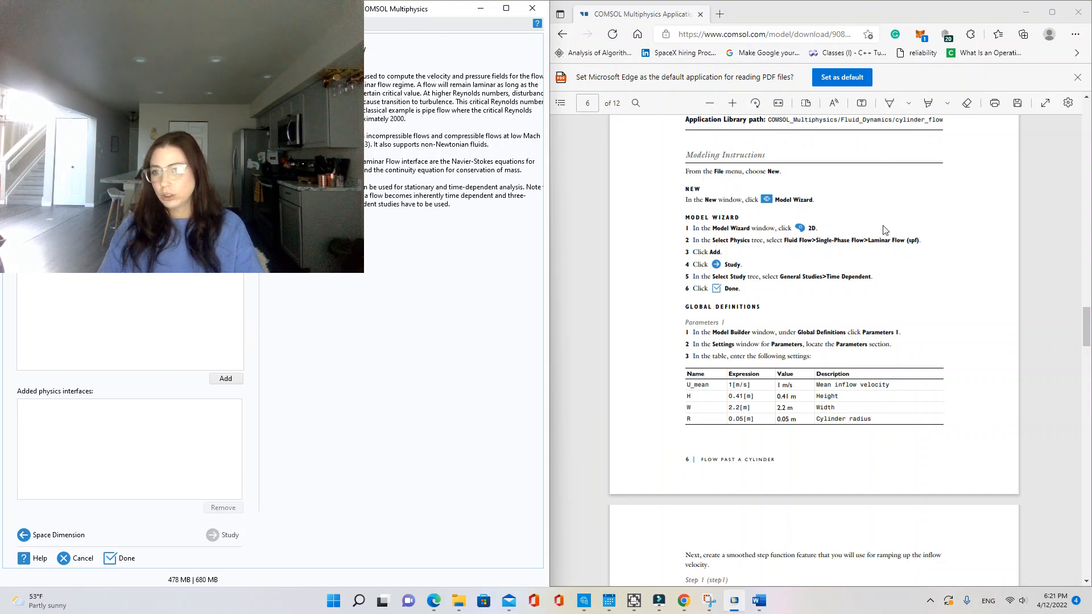
{"action": "left_click", "coordinate": [237, 374]}
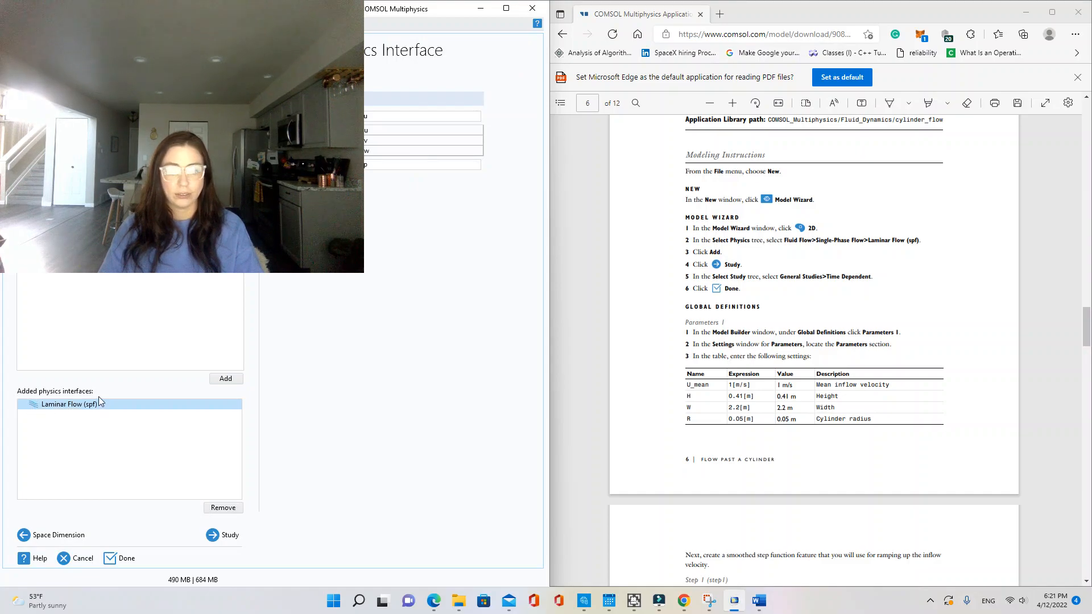
- Finish the Model Wizard, add a Time Dependent study to the model, and close the Add Study window
{"action": "left_click", "coordinate": [220, 538]}
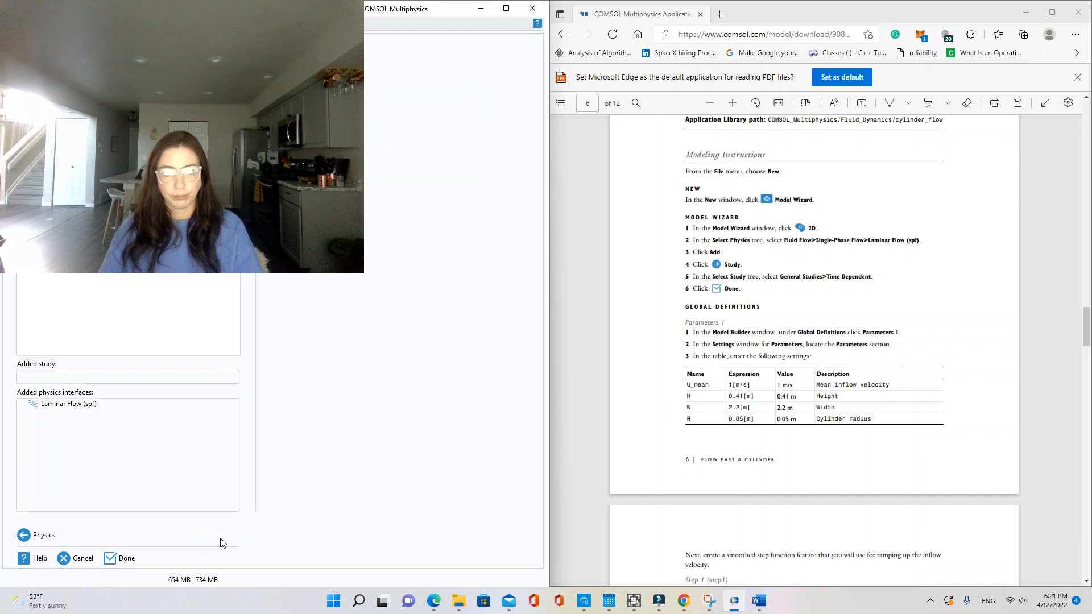
{"action": "left_click", "coordinate": [121, 560]}
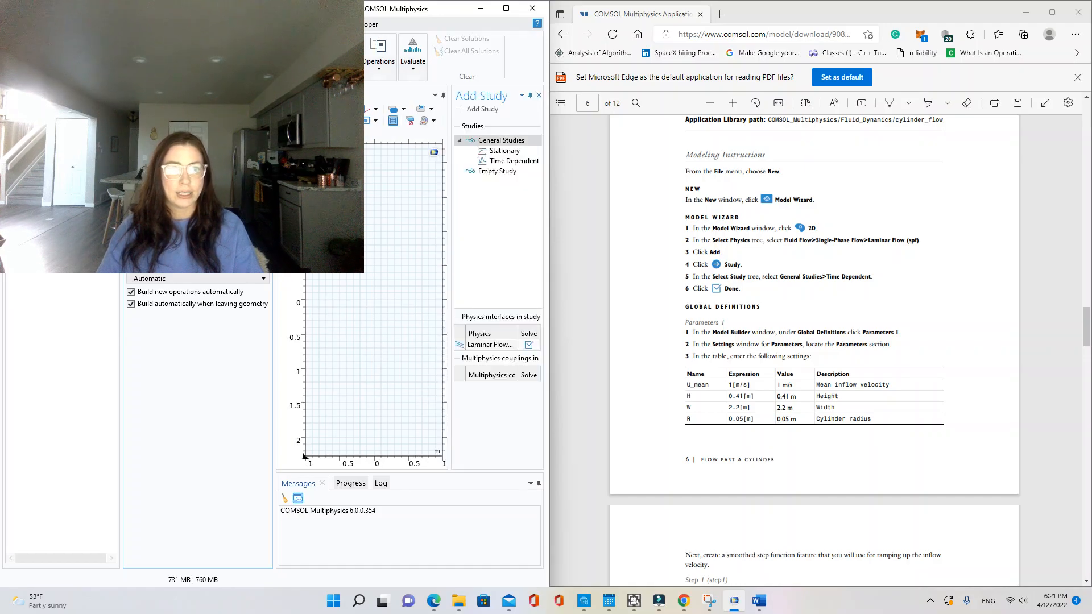
{"action": "left_click", "coordinate": [509, 162]}
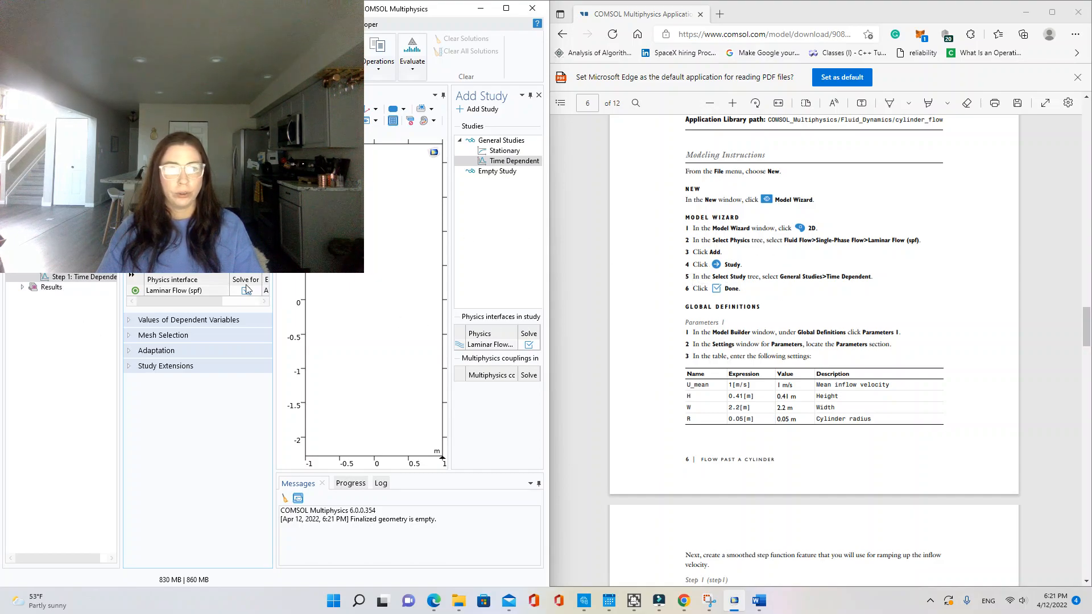
{"action": "left_click", "coordinate": [539, 95]}
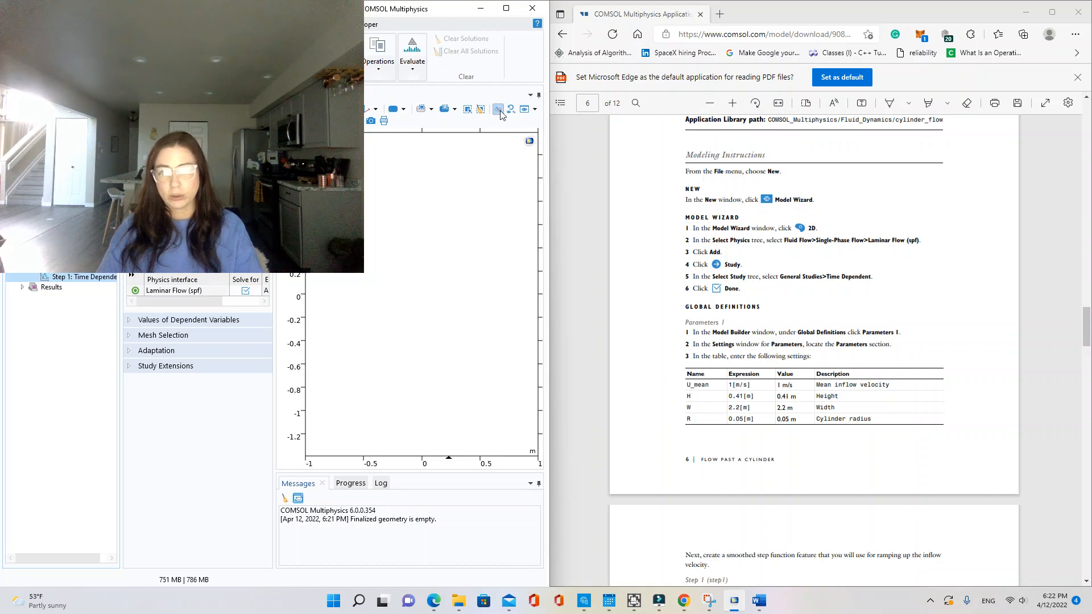
- Save the model as FlowPastCylinder.mph in a new COMSOL folder inside Documents
{"action": "scroll", "coordinate": [747, 388], "scroll_direction": "down", "scroll_amount": 5}
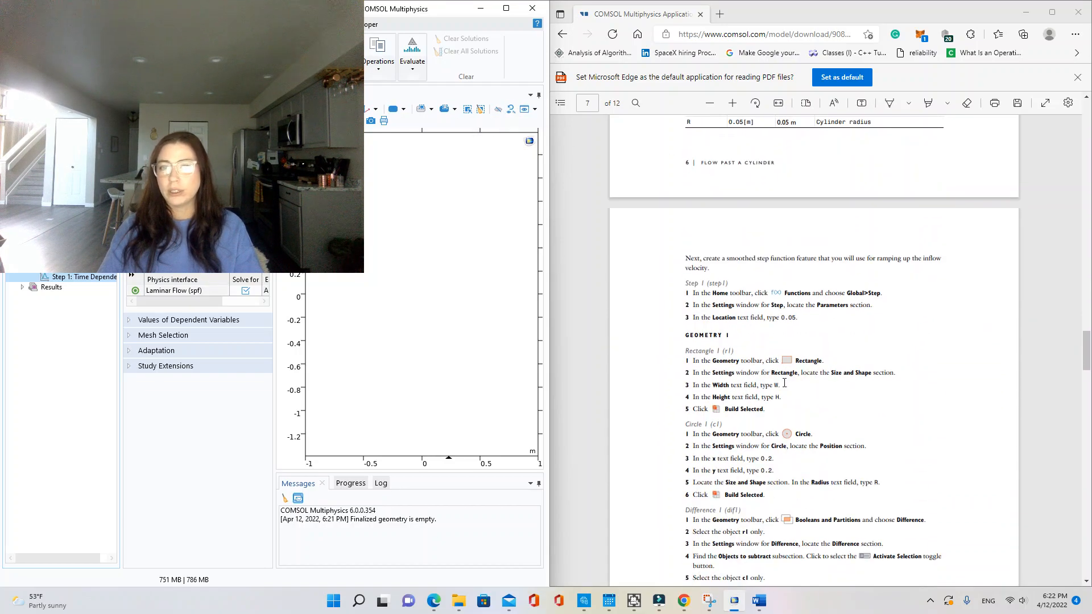
{"action": "scroll", "coordinate": [798, 439], "scroll_direction": "up", "scroll_amount": 3}
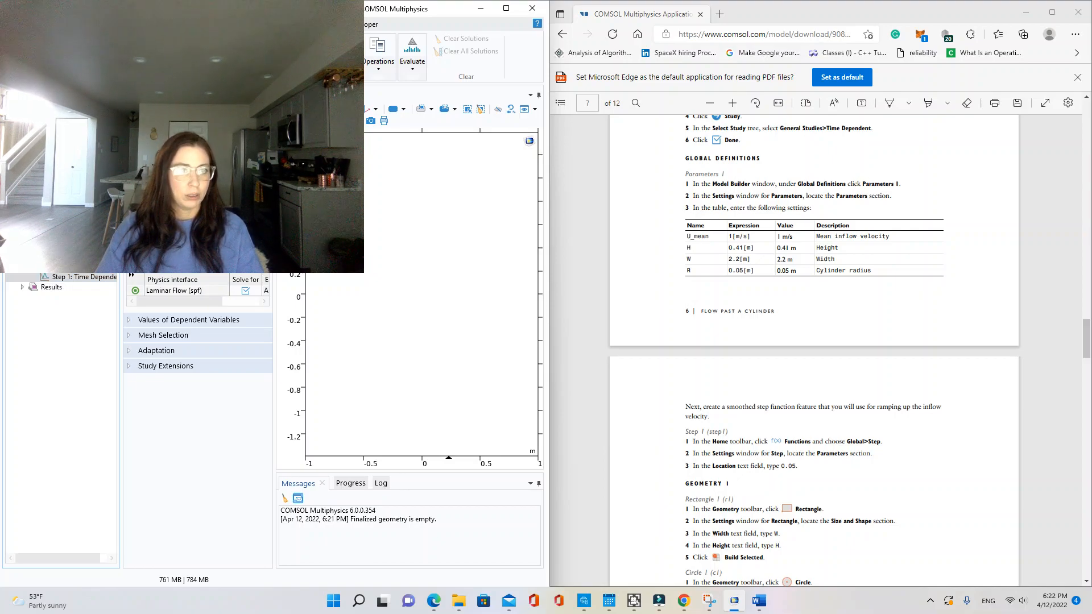
{"action": "key", "text": "ctrl+s"}
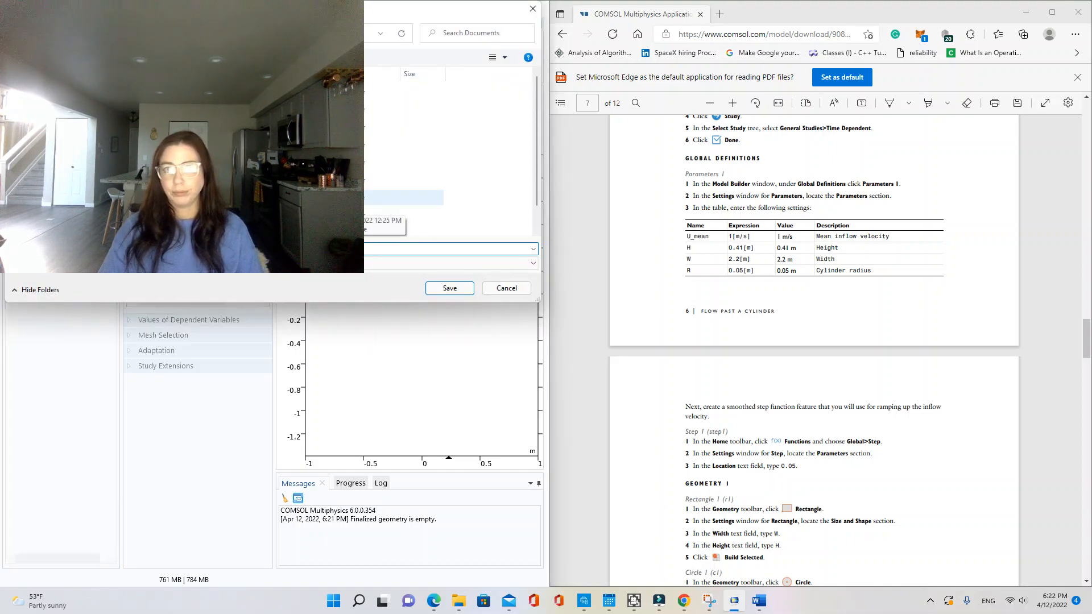
{"action": "mouse_move", "coordinate": [1085, 341]}
{"action": "left_mouse_down"}
{"action": "mouse_move", "coordinate": [1061, 98]}
{"action": "mouse_move", "coordinate": [1075, 355]}
{"action": "left_mouse_up"}
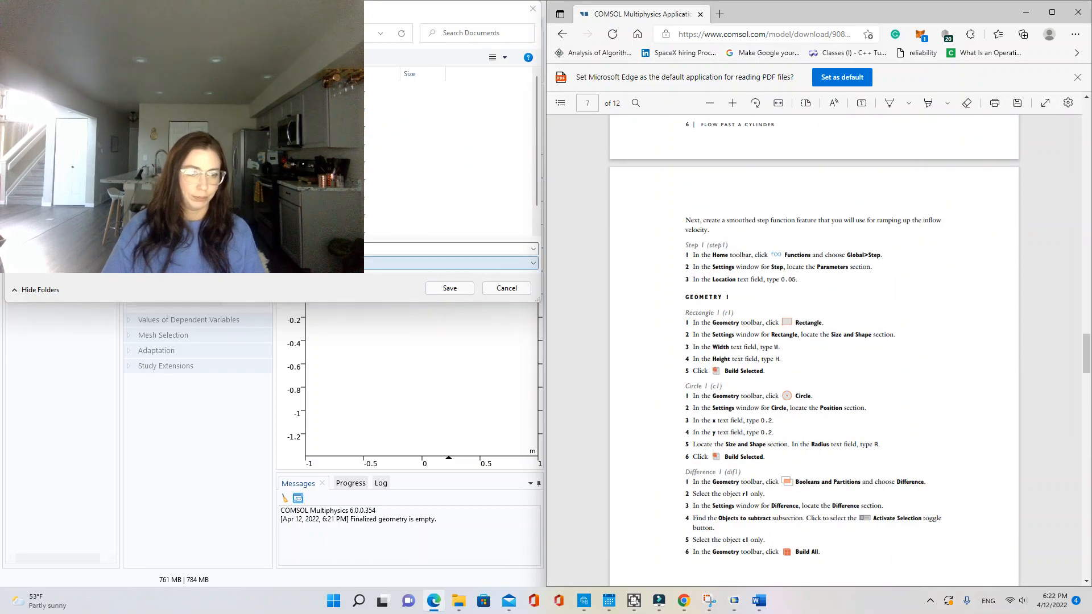
{"action": "left_click", "coordinate": [228, 249]}
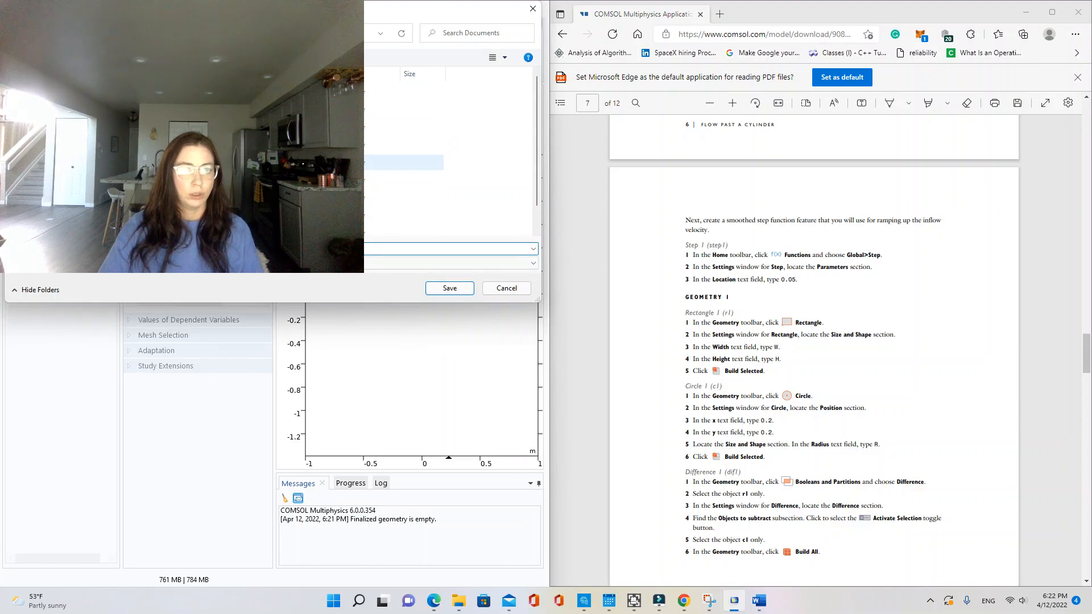
{"action": "scroll", "coordinate": [398, 125], "scroll_direction": "down", "scroll_amount": 1}
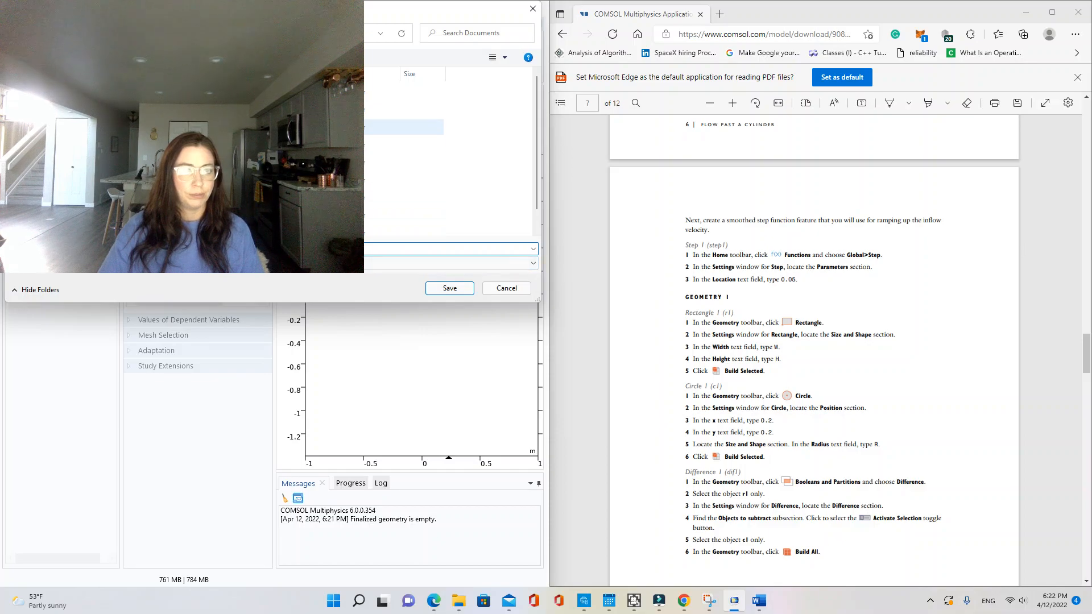
{"action": "right_click", "coordinate": [431, 122]}
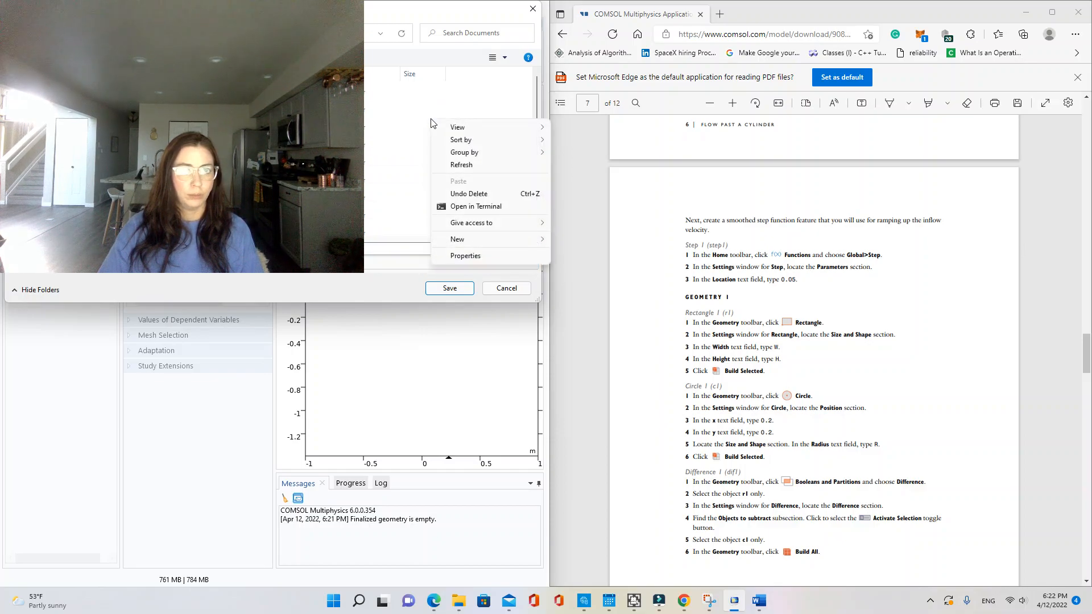
{"action": "mouse_move", "coordinate": [512, 239]}
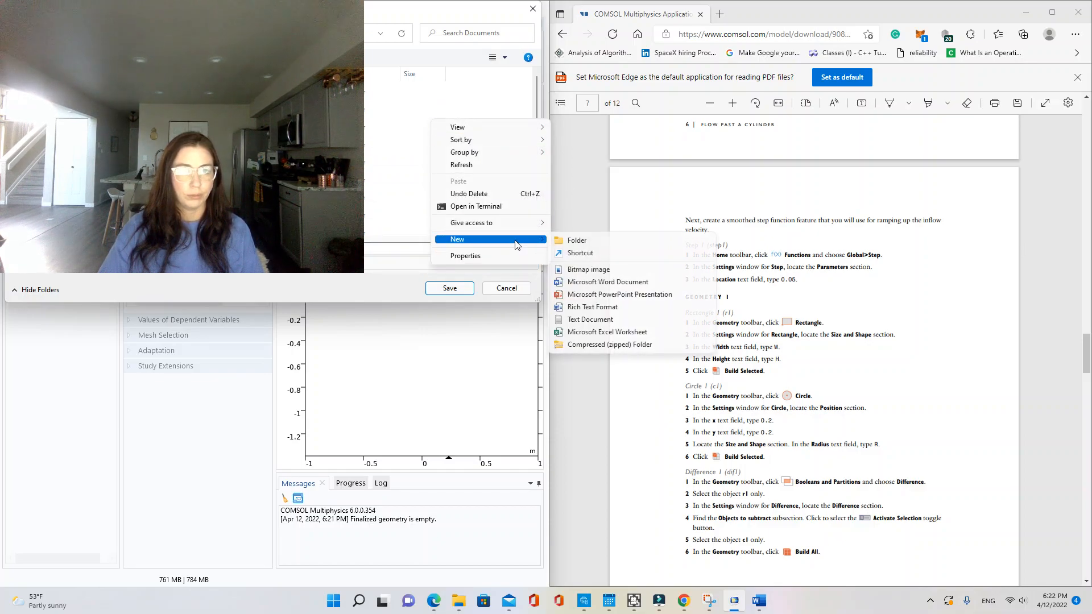
{"action": "left_click", "coordinate": [578, 242]}
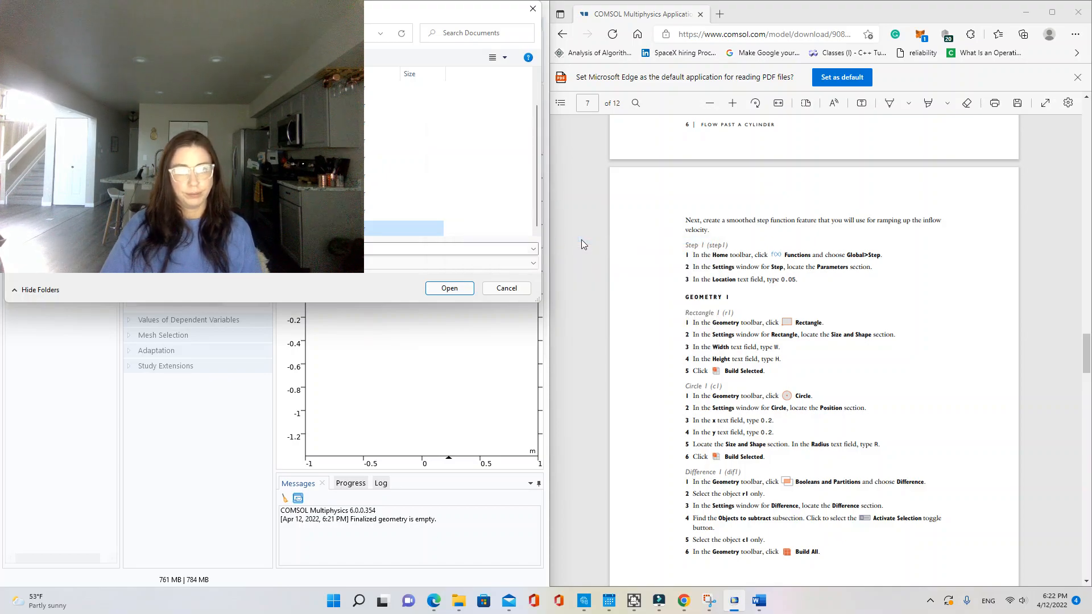
{"action": "left_click", "coordinate": [462, 289]}
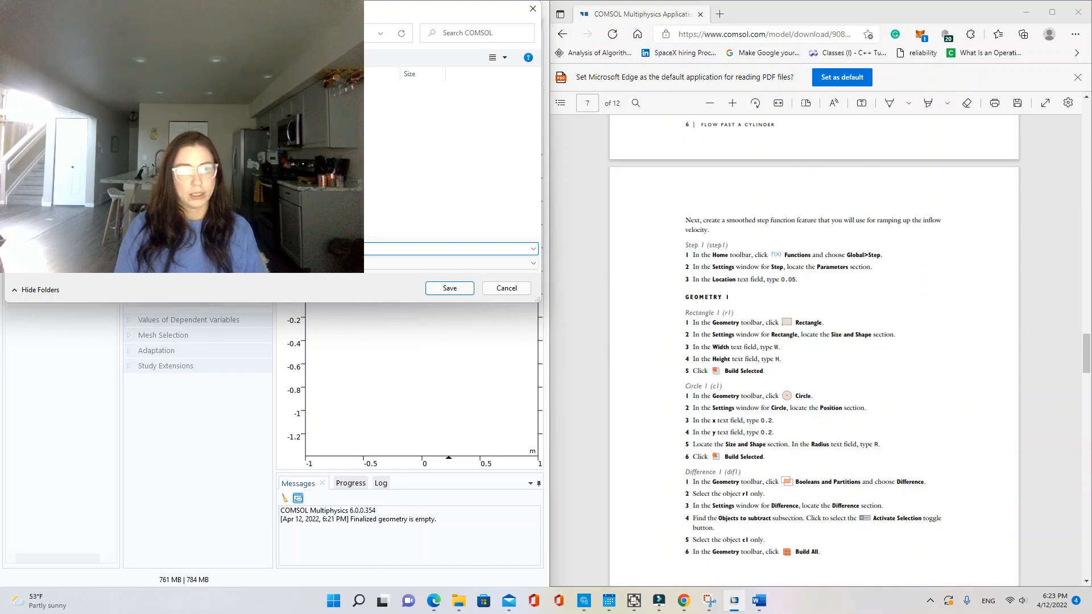
{"action": "left_click", "coordinate": [450, 288]}
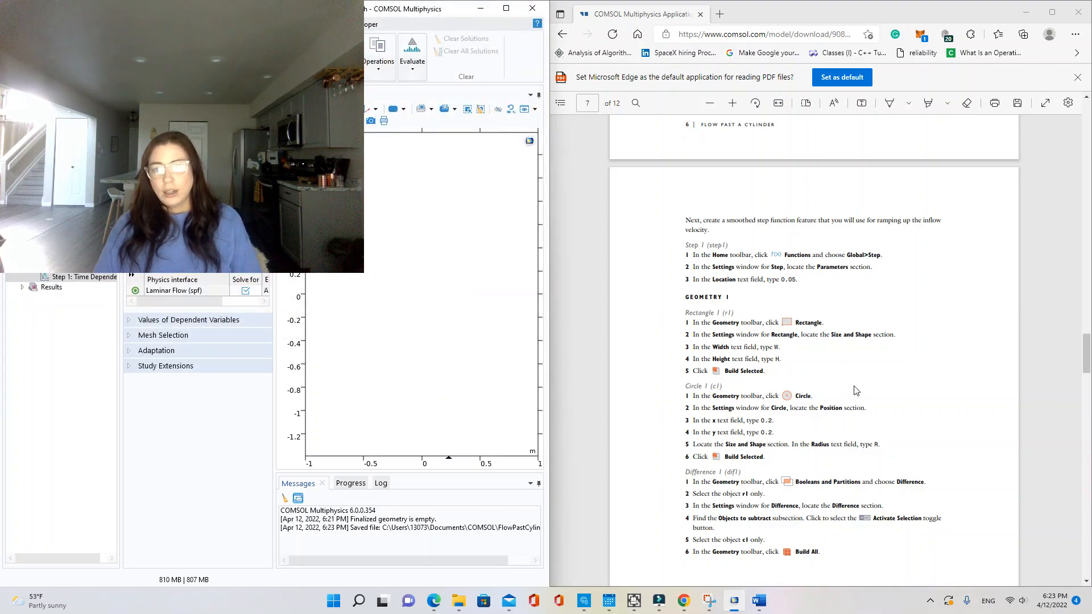
- Add the global parameter U_mean with expression 1[m/s] under Parameters 1, and widen the COMSOL window beside the PDF
{"action": "scroll", "coordinate": [839, 273], "scroll_direction": "up", "scroll_amount": 3}
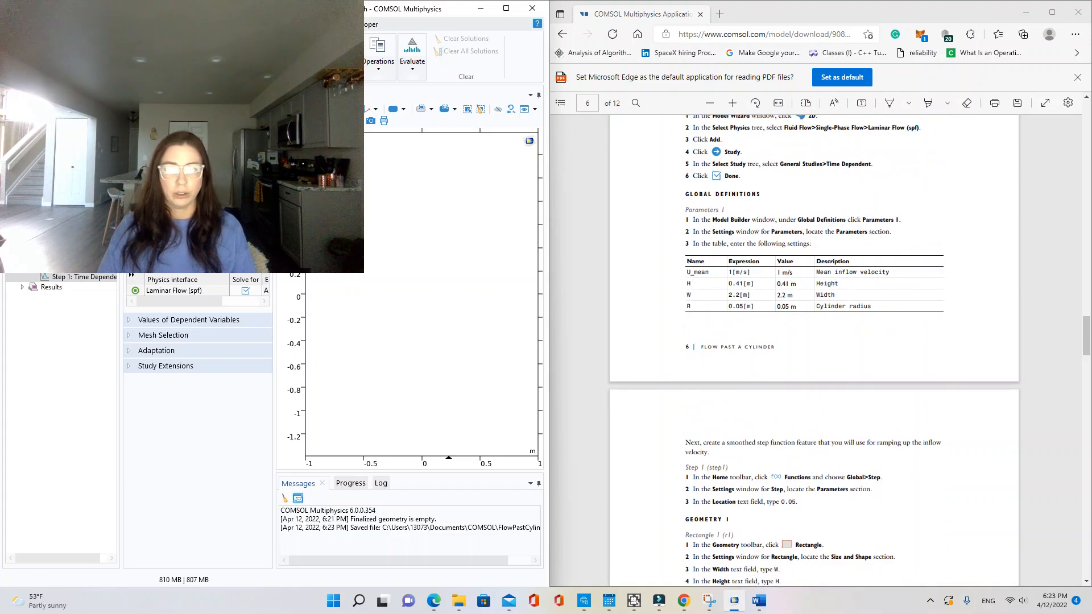
{"action": "left_click", "coordinate": [63, 154]}
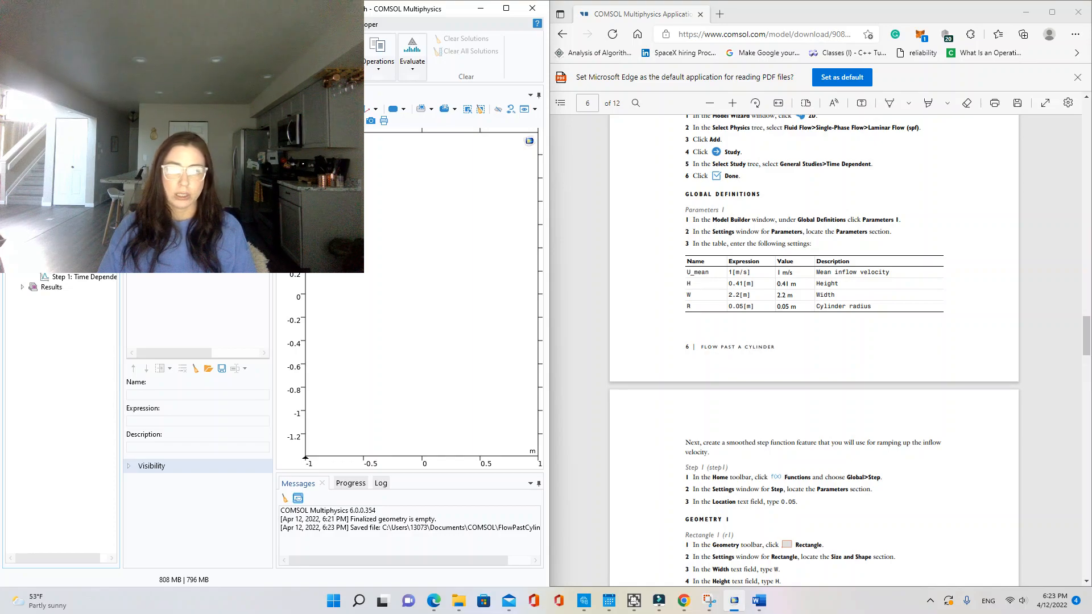
{"action": "scroll", "coordinate": [809, 377], "scroll_direction": "down", "scroll_amount": 2}
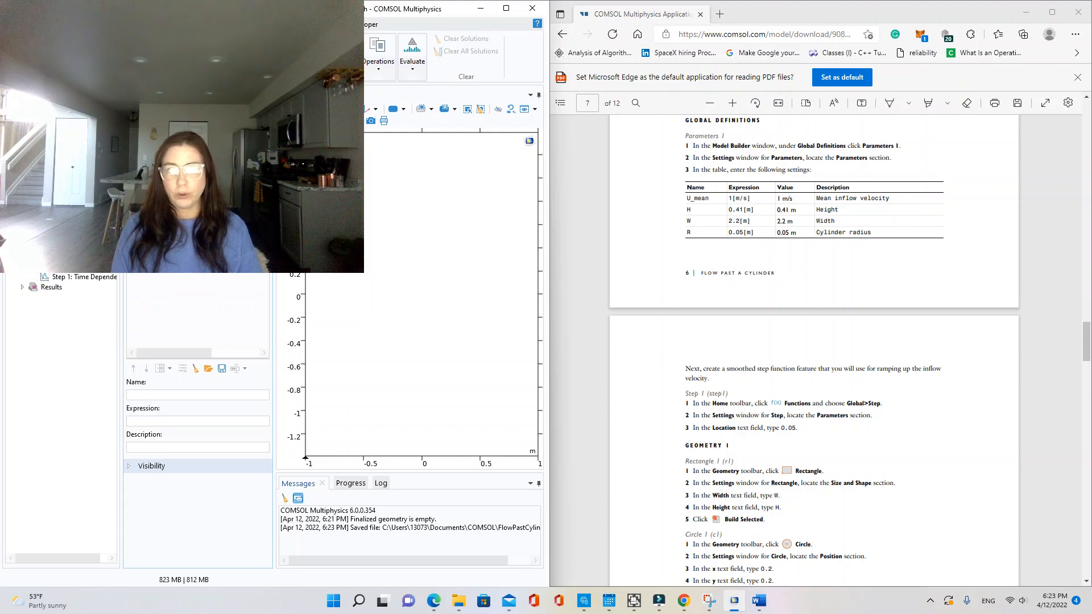
{"action": "key", "text": "Tab"}
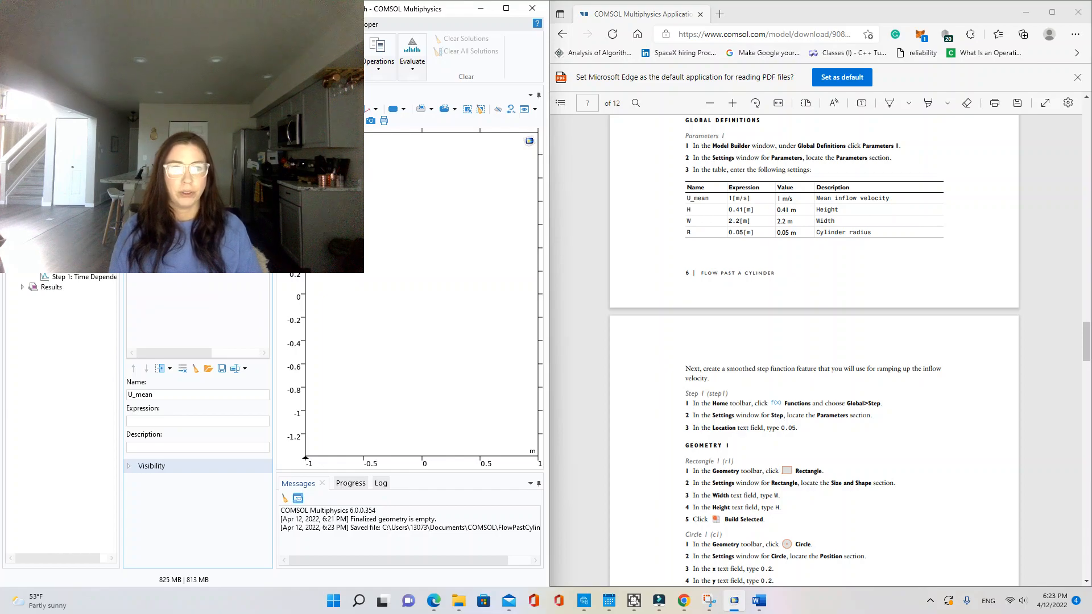
{"action": "type", "text": "1[m/s]"}
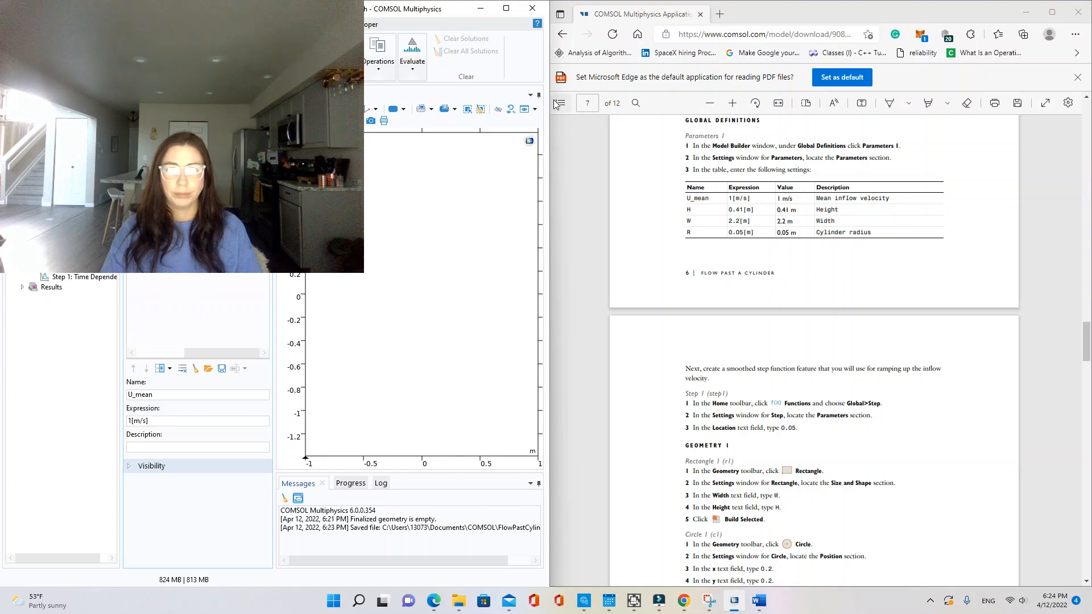
{"action": "left_click_drag", "start_coordinate": [550, 100], "coordinate": [706, 106]}
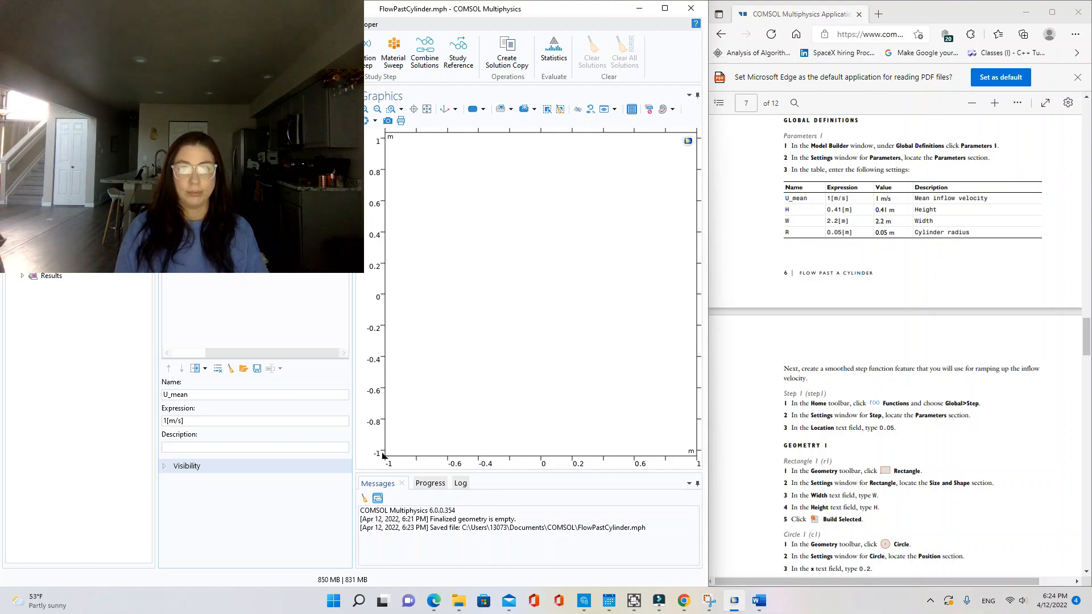
{"action": "key", "text": "Tab"}
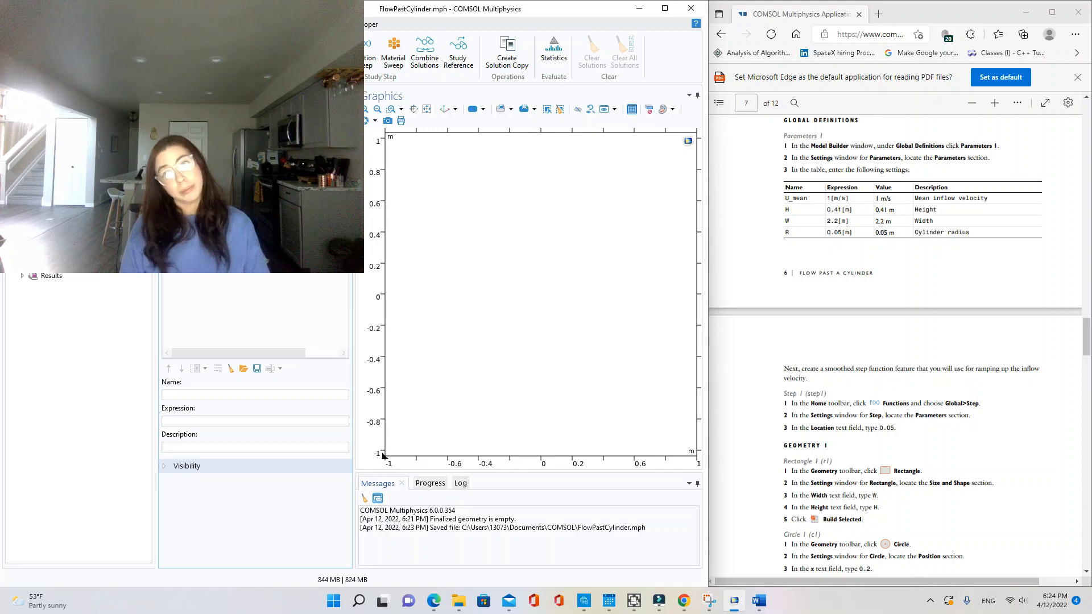
- Add the global parameters H with expression 0.41[m] and W with expression 2.2[m]
{"action": "type", "text": "H"}
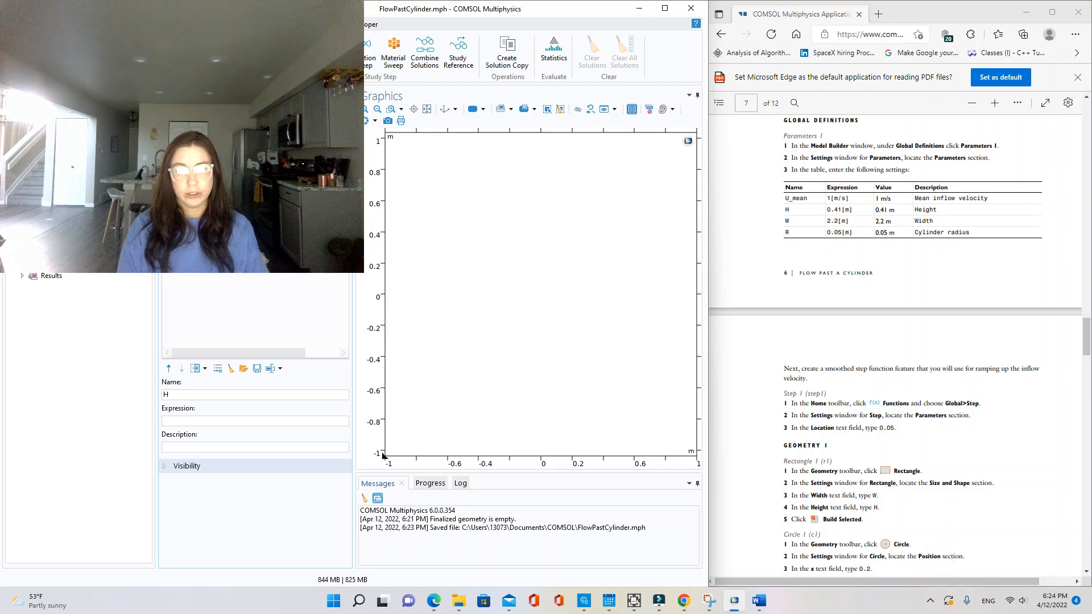
{"action": "type", "text": "0.41[m]"}
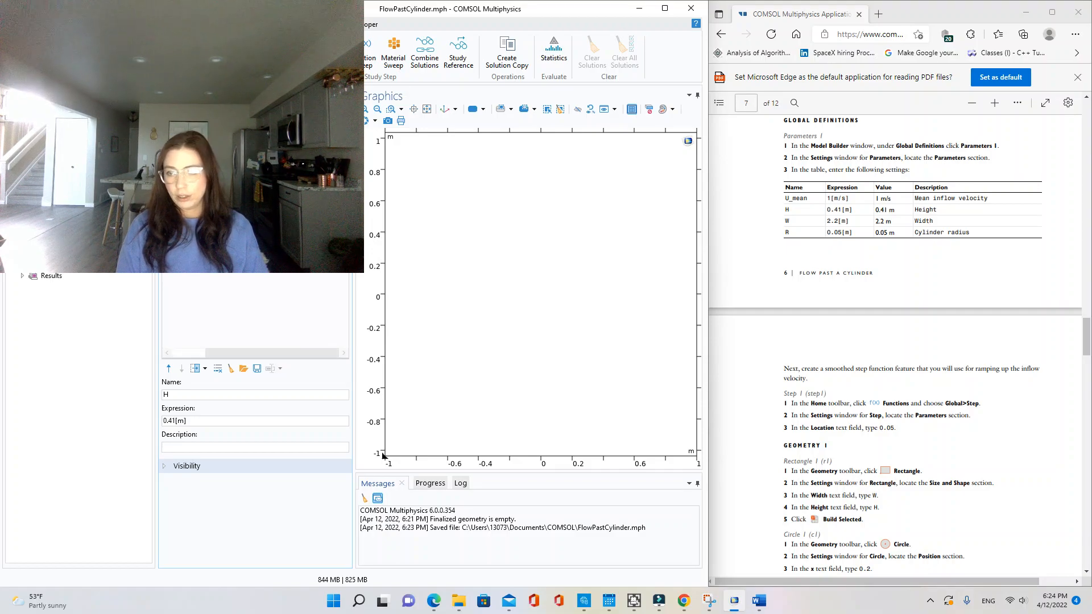
{"action": "key", "text": "Tab"}
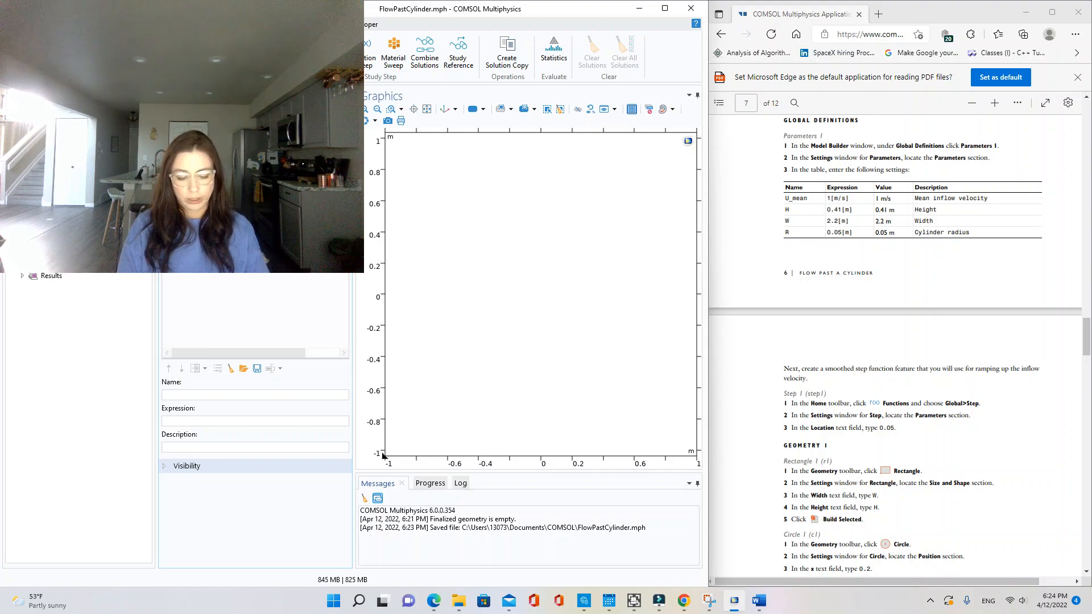
{"action": "type", "text": "W"}
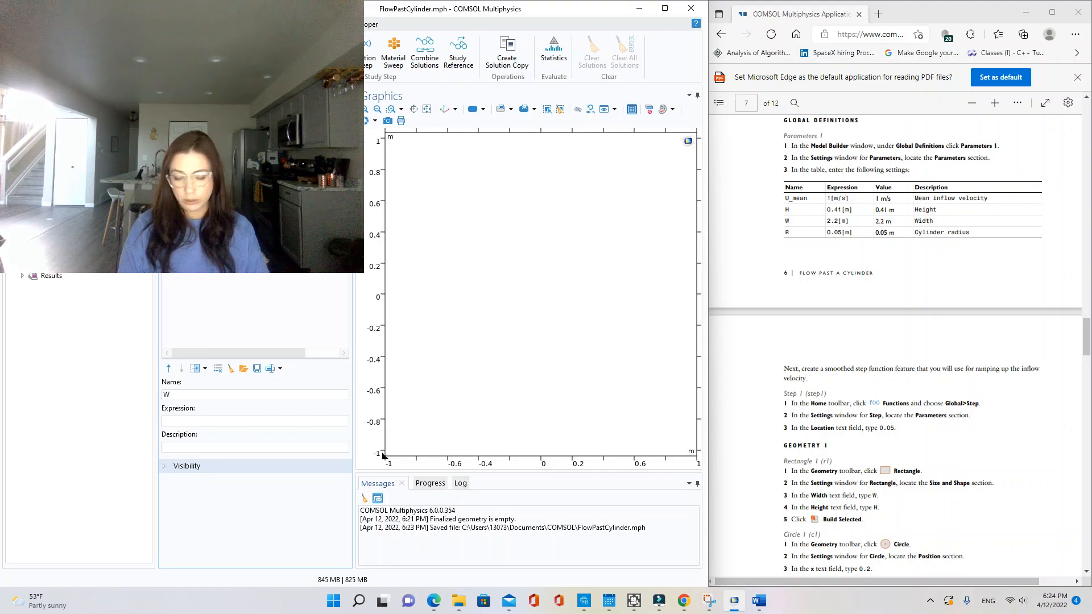
{"action": "type", "text": "2.2[m]"}
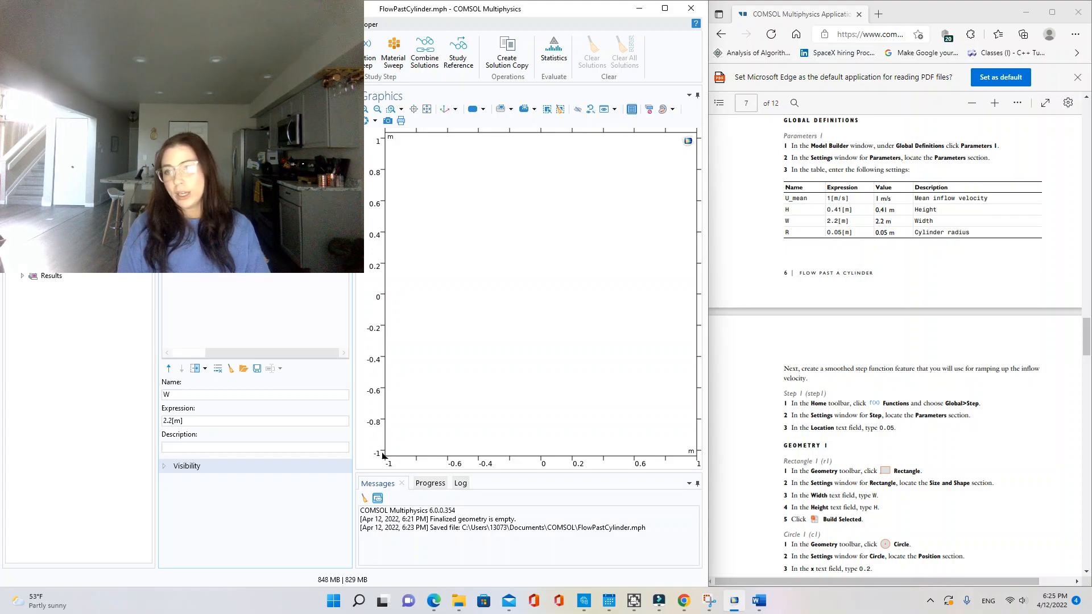
{"action": "key", "text": "Return"}
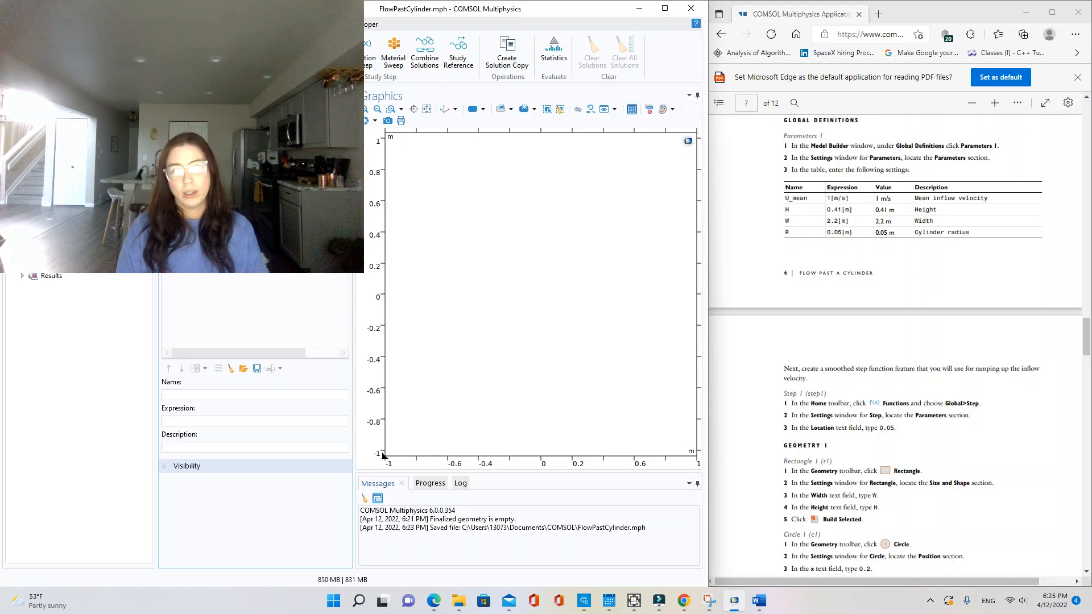
- Add the global parameter R with expression 0.05[m]
{"action": "type", "text": "R"}
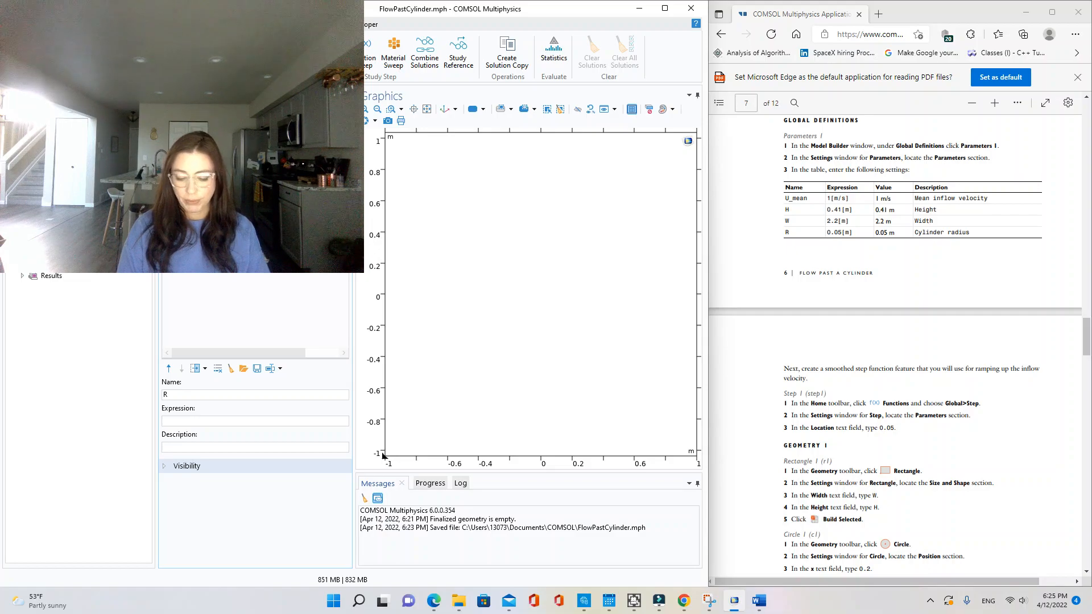
{"action": "type", "text": "0.05[m]"}
{"action": "key", "text": "Tab"}
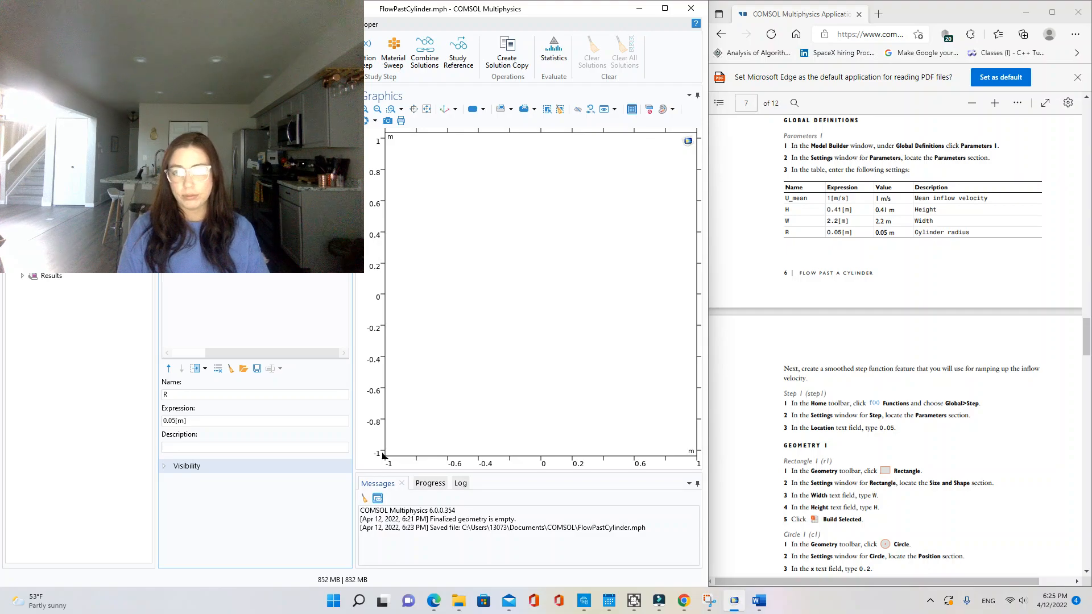
{"action": "key", "text": "Tab"}
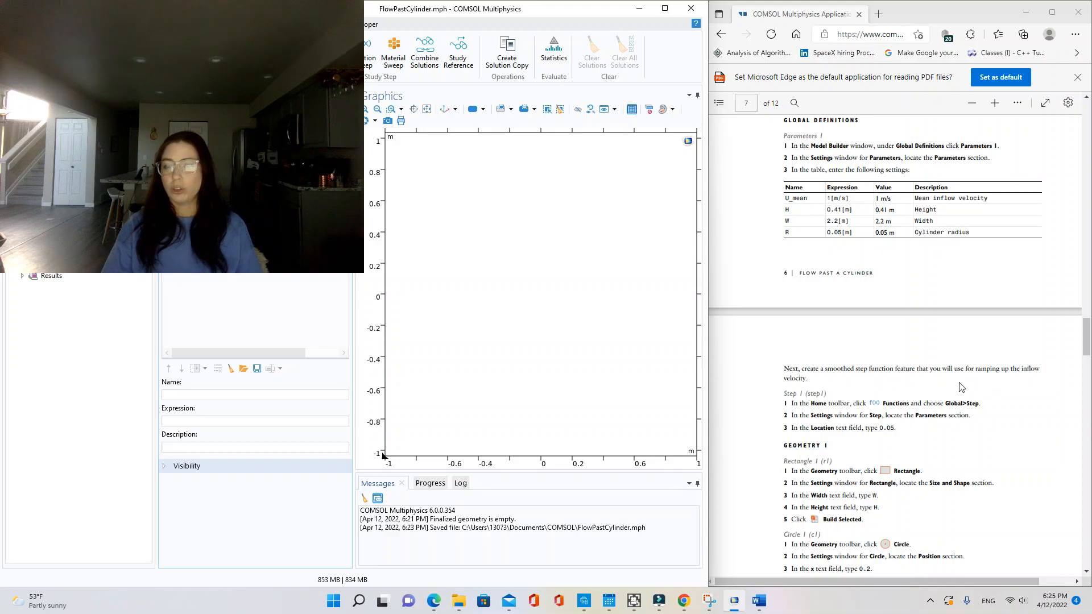
- Undo the build of the default-size rectangle and build it with width W and height H
{"action": "scroll", "coordinate": [1012, 369], "scroll_direction": "down", "scroll_amount": 3}
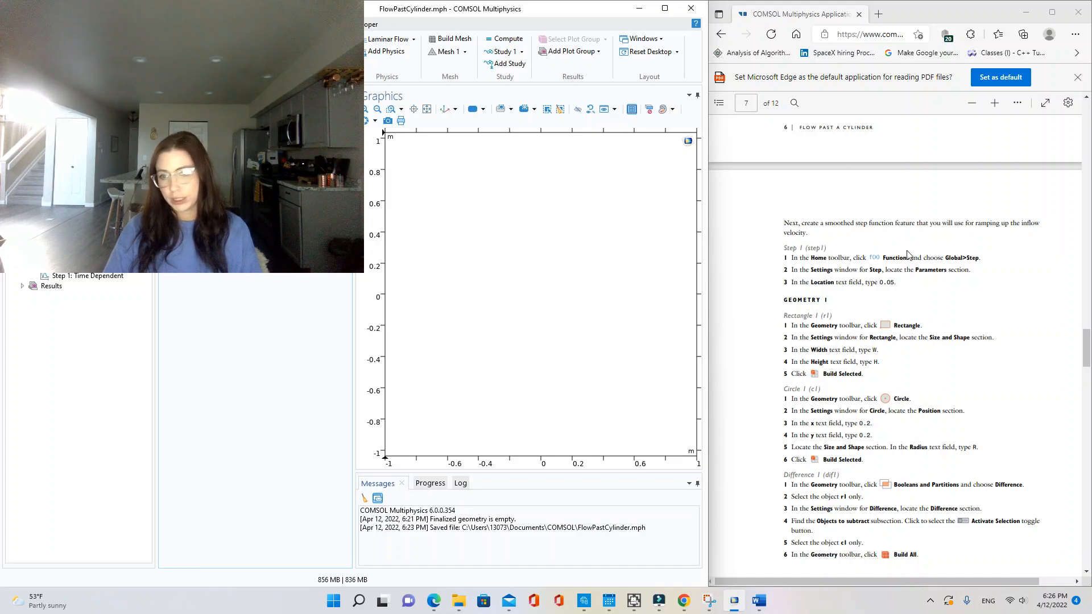
{"action": "scroll", "coordinate": [892, 277], "scroll_direction": "down", "scroll_amount": 3}
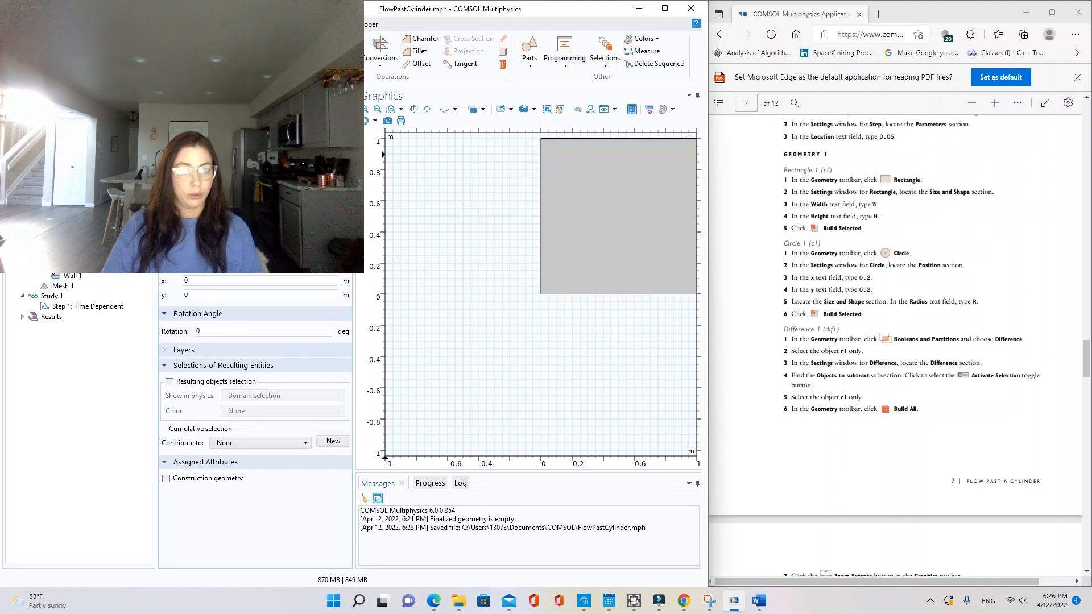
{"action": "key", "text": "ctrl+z"}
{"action": "key", "text": "ctrl+z"}
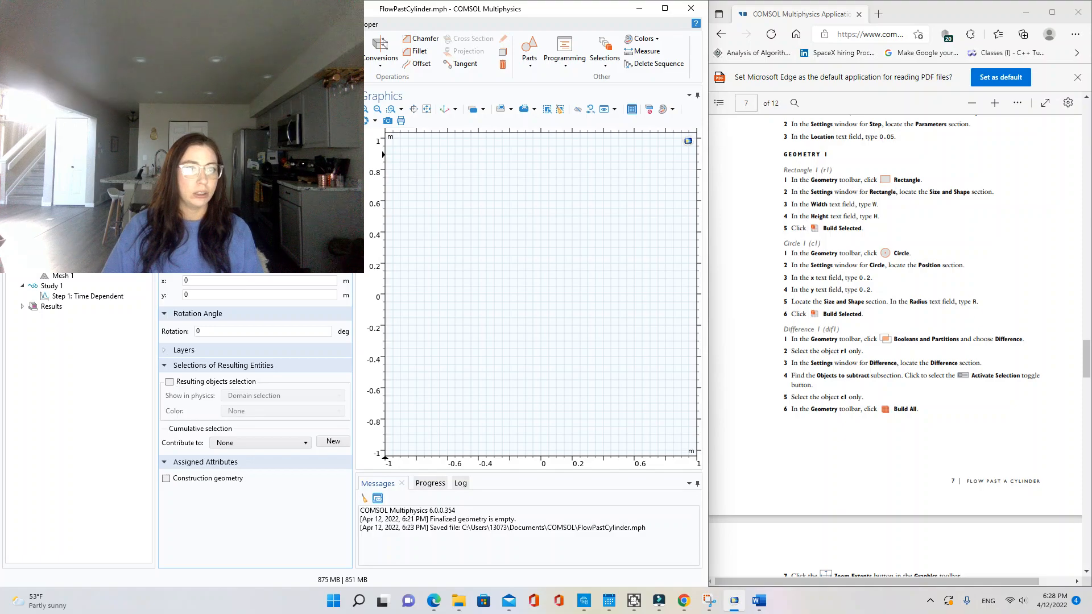
{"action": "key", "text": "F7"}
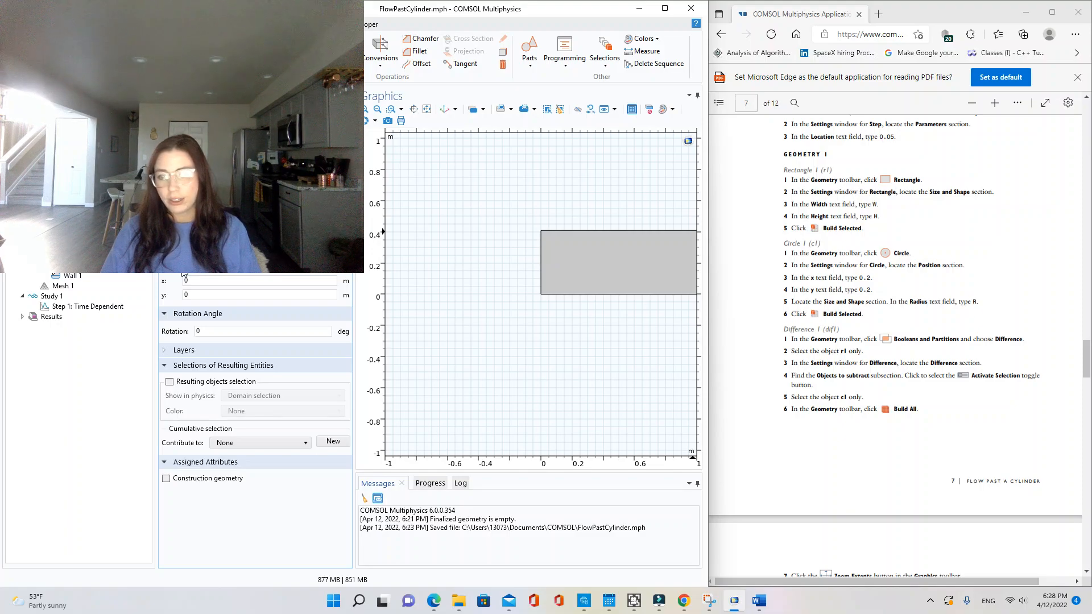
- Position the circle of radius R at x 0.2 and y 0.2 and build it
{"action": "left_click", "coordinate": [213, 279]}
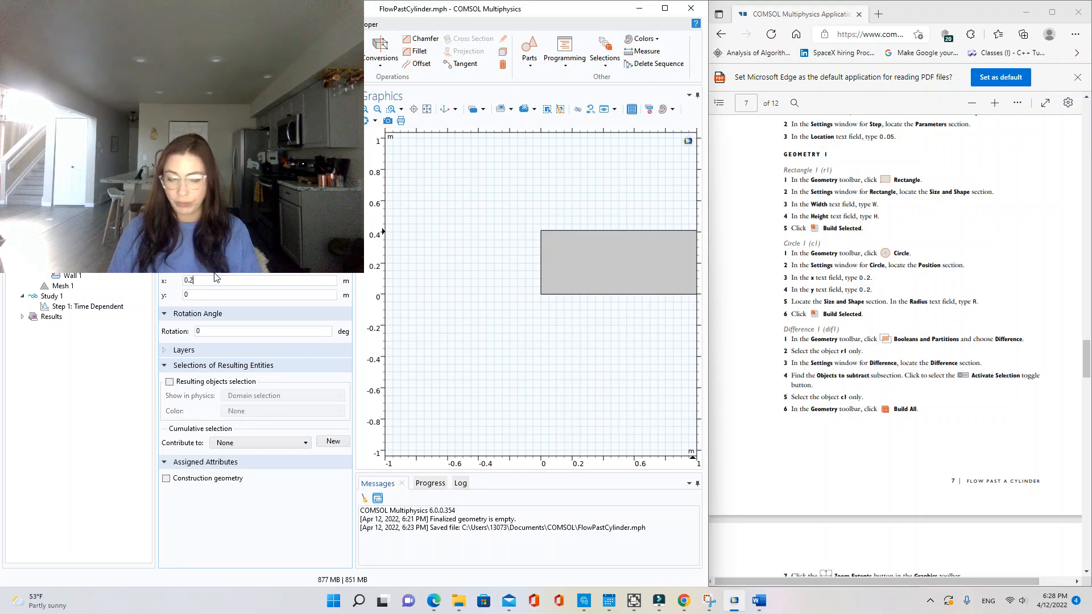
{"action": "left_click", "coordinate": [207, 296]}
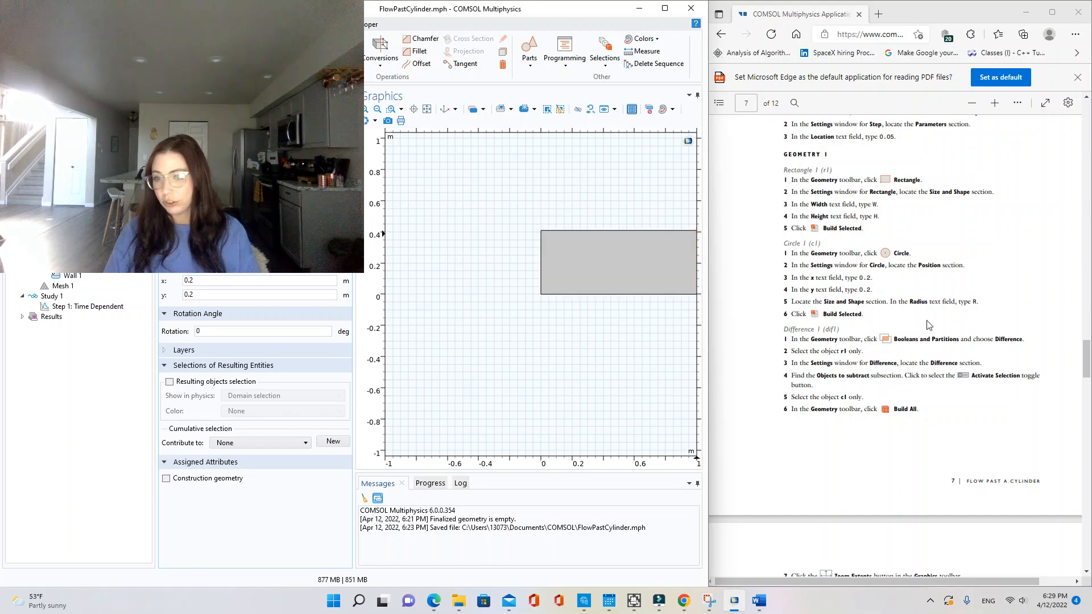
{"action": "key", "text": "F7"}
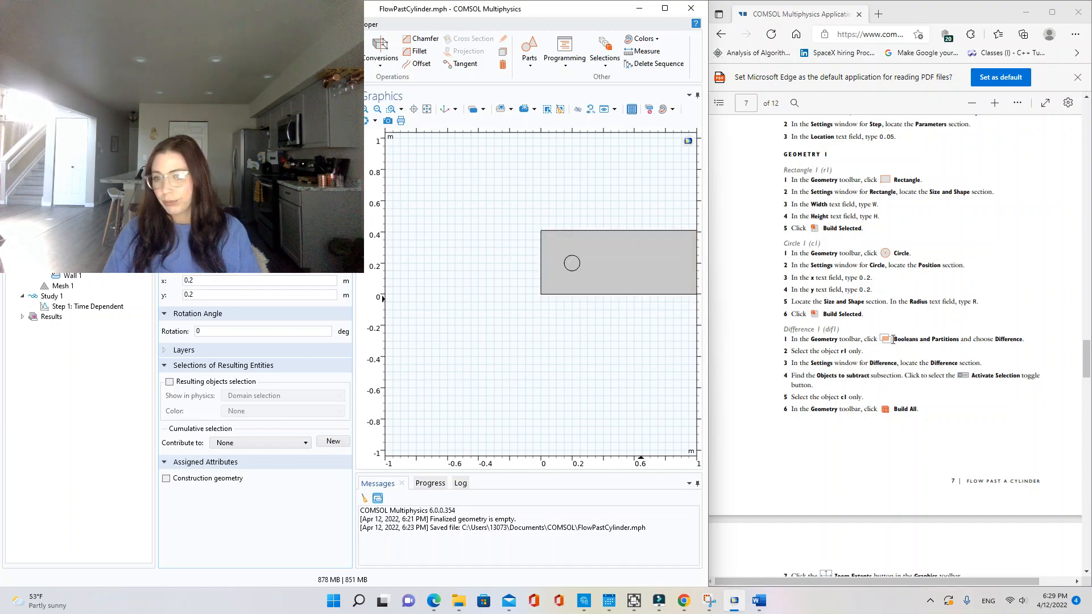
{"action": "scroll", "coordinate": [862, 345], "scroll_direction": "down", "scroll_amount": 2}
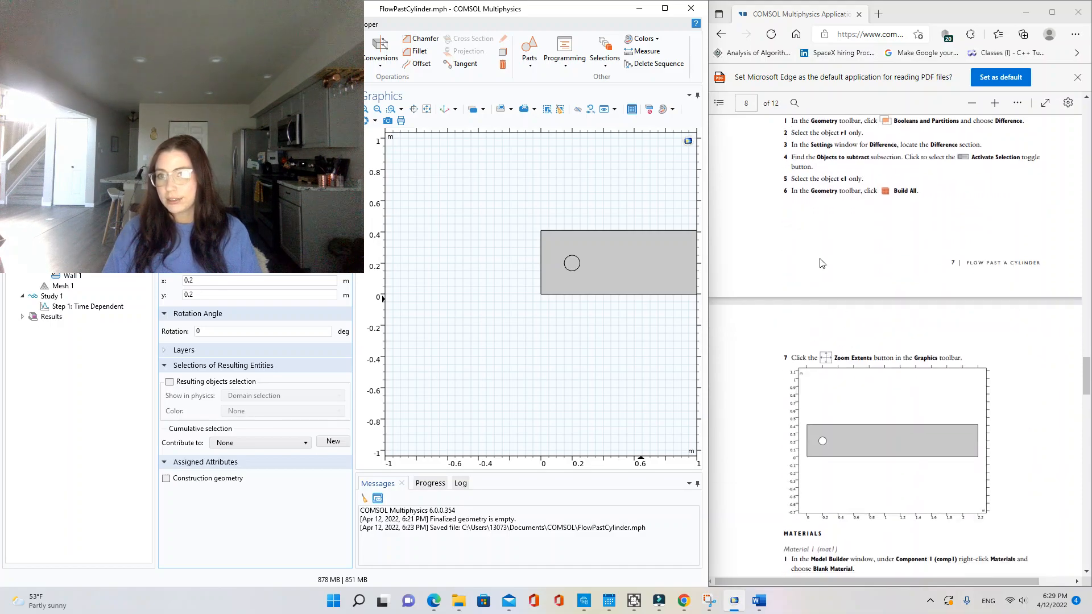
- Add a Difference operation with circle c1 as the object to subtract and try to build it
{"action": "scroll", "coordinate": [824, 270], "scroll_direction": "down", "scroll_amount": 1}
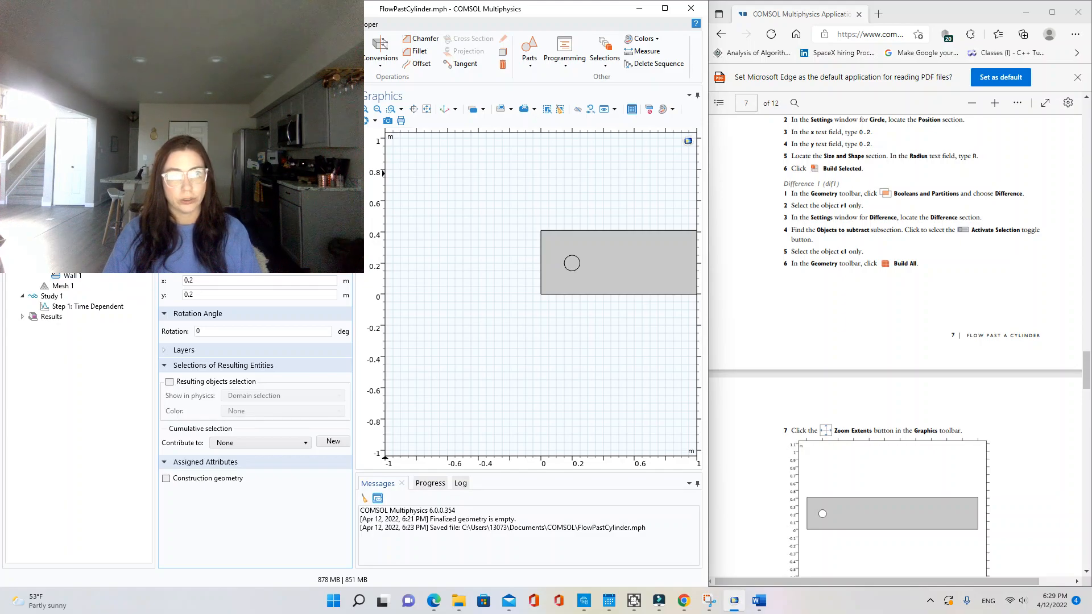
{"action": "left_click", "coordinate": [319, 102]}
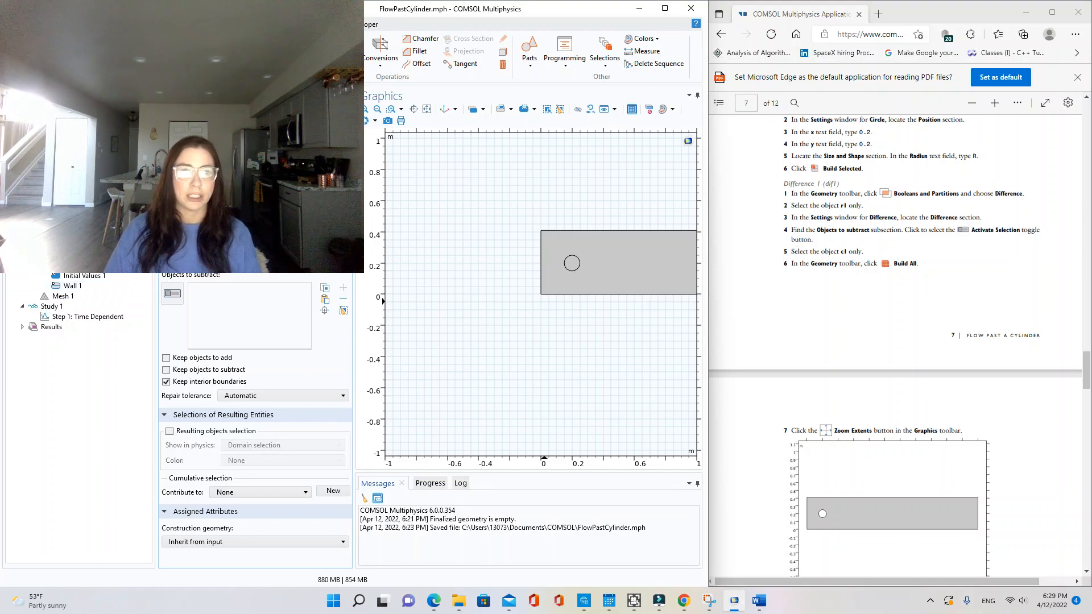
{"action": "left_click", "coordinate": [175, 298]}
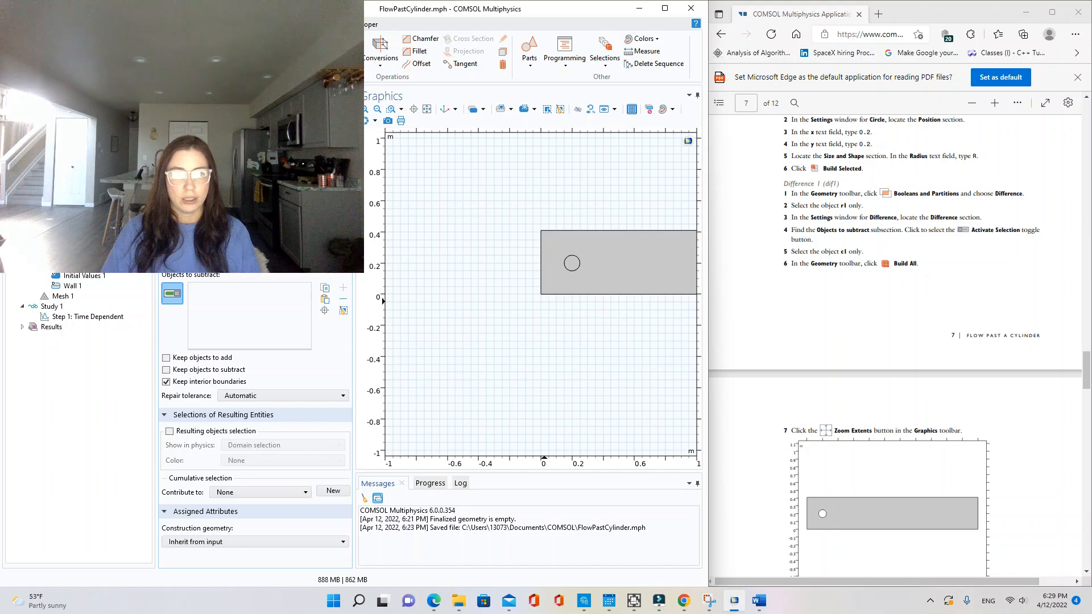
{"action": "left_click", "coordinate": [573, 266]}
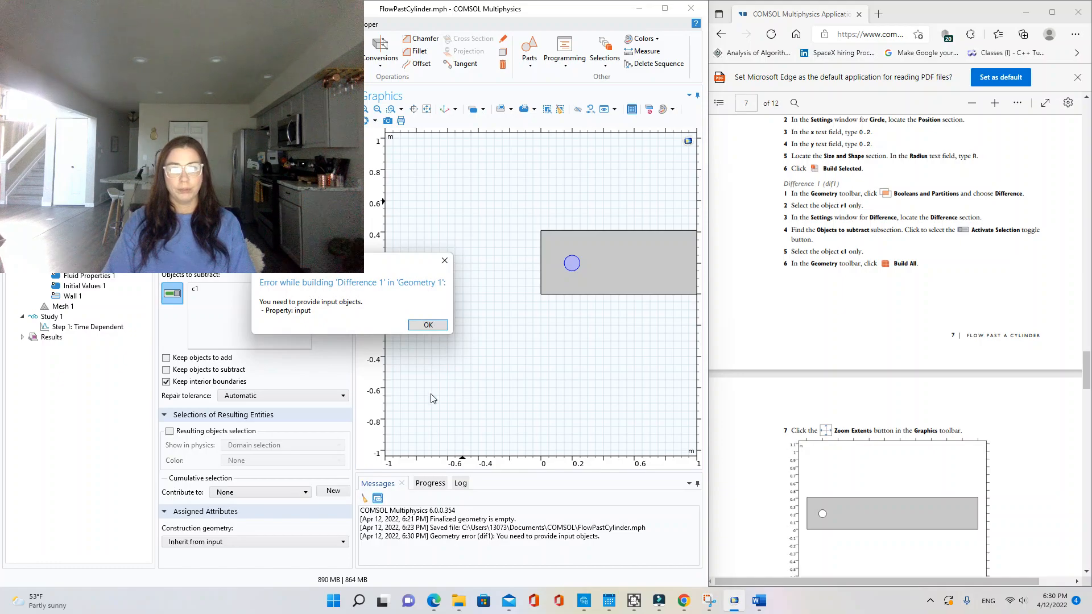
{"action": "left_click", "coordinate": [425, 325]}
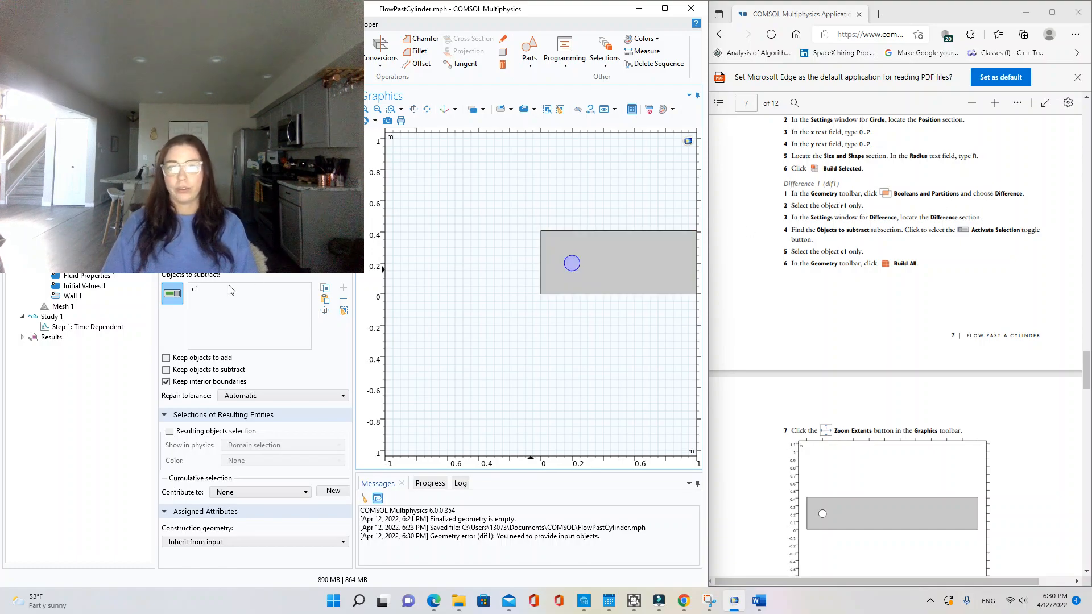
- Set rectangle r1 as the object to add in the Difference operation and build the geometry
{"action": "left_click", "coordinate": [171, 293]}
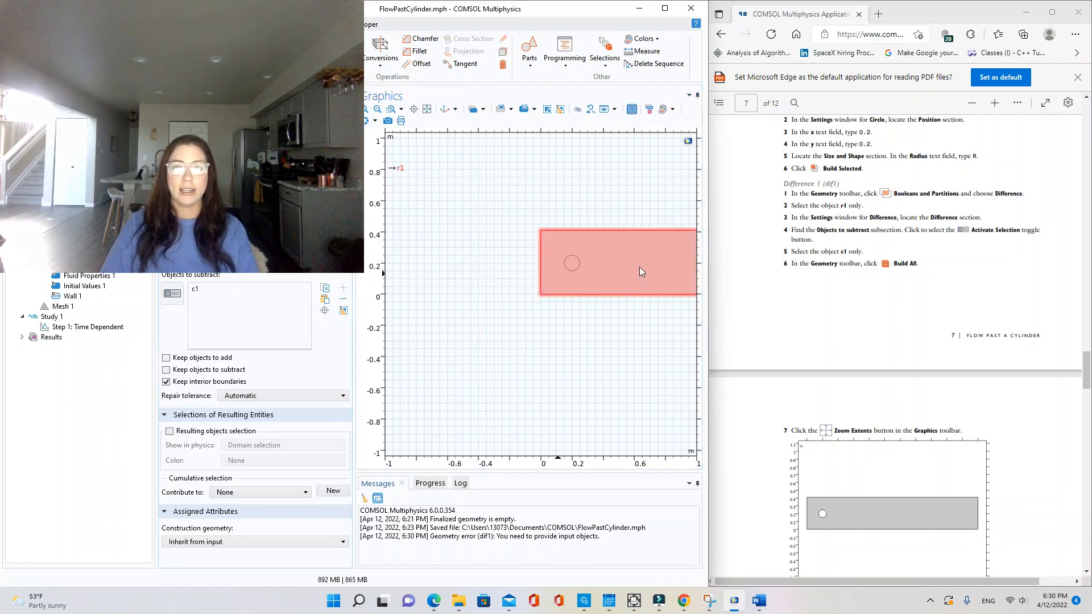
{"action": "left_click", "coordinate": [639, 287]}
{"action": "left_click", "coordinate": [177, 293]}
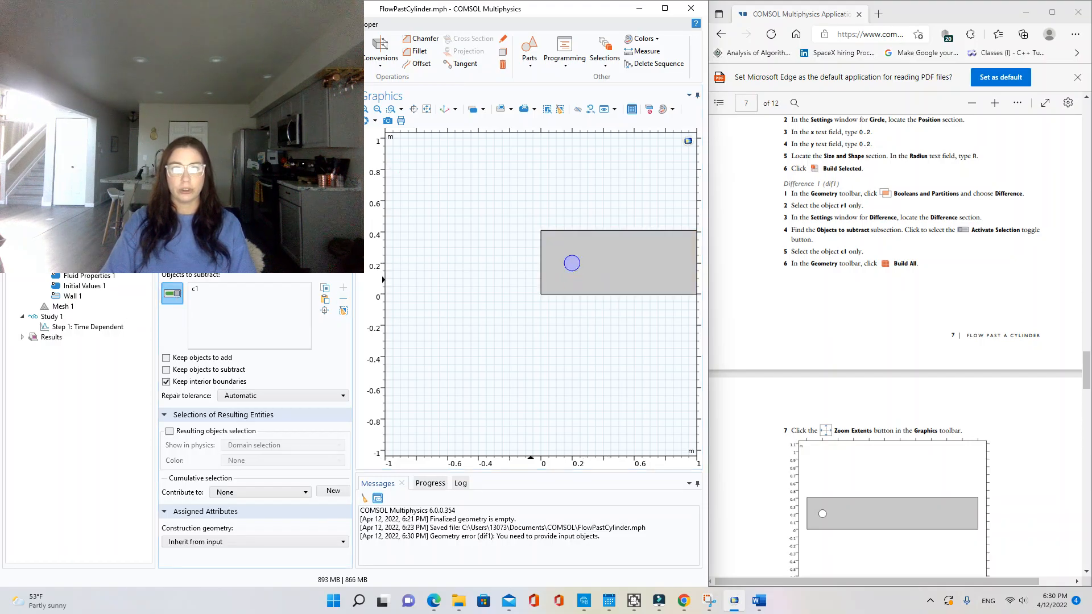
{"action": "key", "text": "F8"}
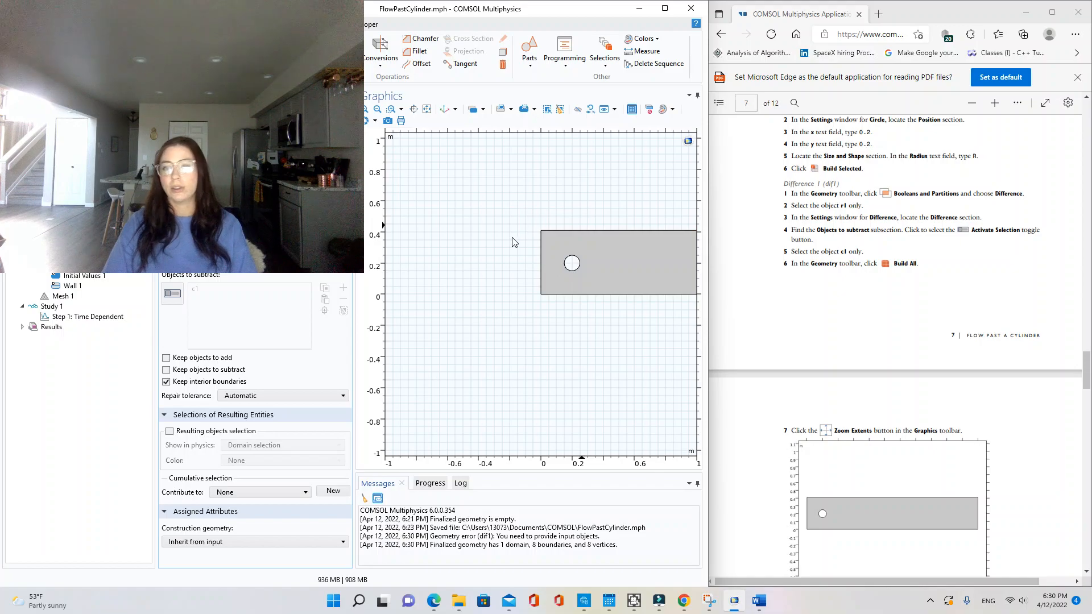
- Follow the tutorial's geometry instructions and zoom the graphics view to the extents of the channel
{"action": "scroll", "coordinate": [873, 292], "scroll_direction": "down", "scroll_amount": 3}
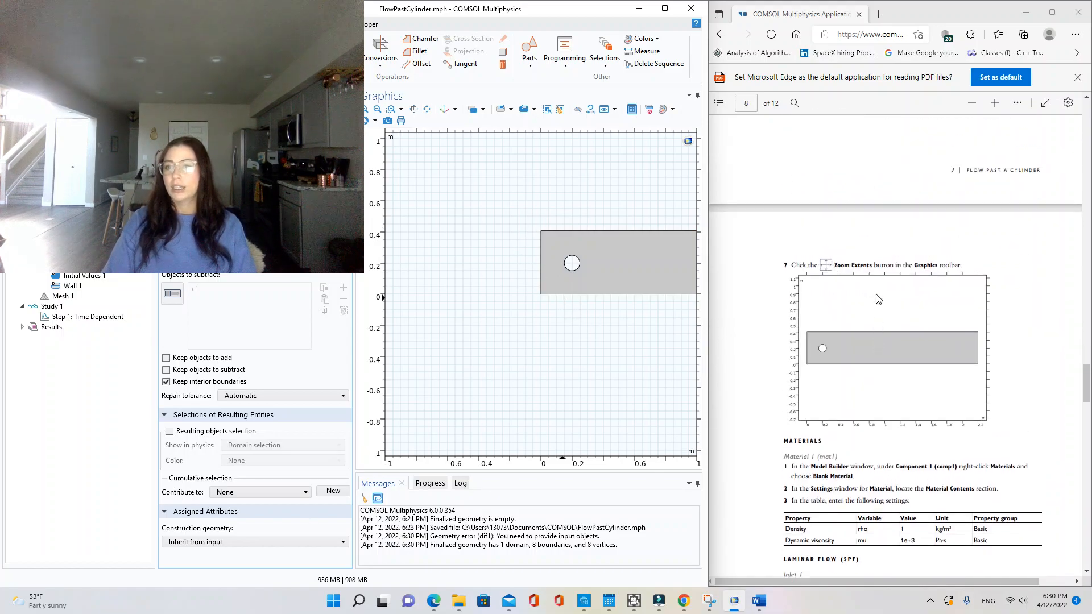
{"action": "scroll", "coordinate": [875, 295], "scroll_direction": "up", "scroll_amount": 2}
{"action": "scroll", "coordinate": [931, 240], "scroll_direction": "down", "scroll_amount": 2}
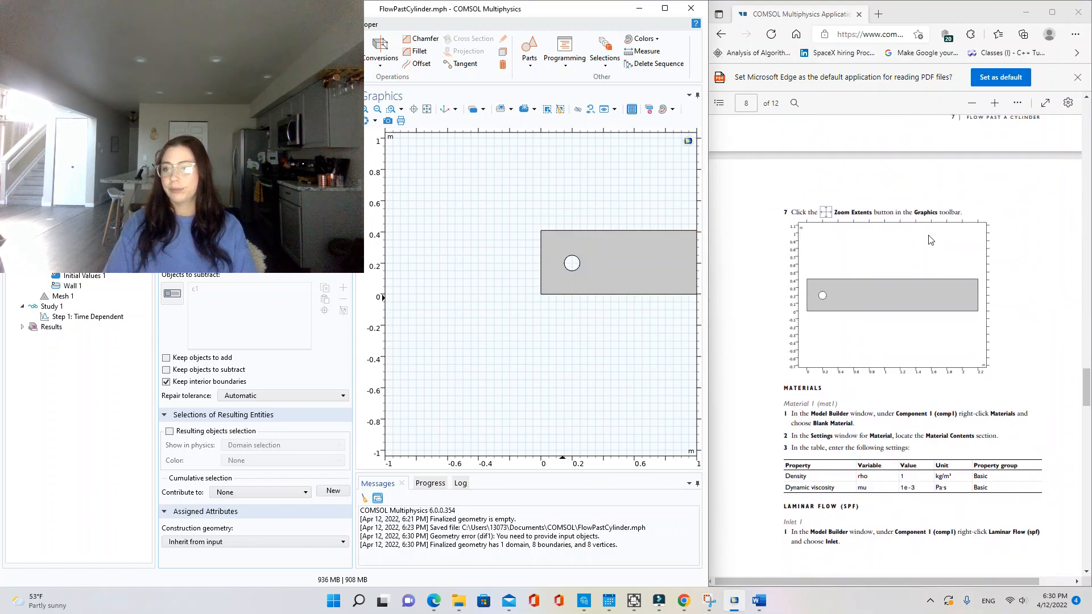
{"action": "scroll", "coordinate": [930, 240], "scroll_direction": "down", "scroll_amount": 1}
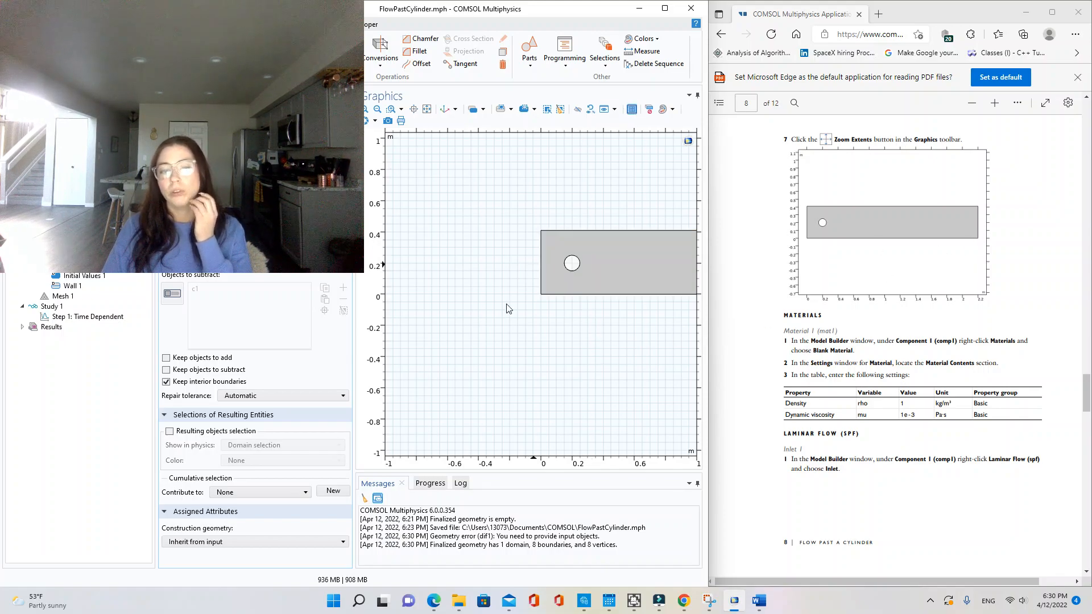
{"action": "left_click", "coordinate": [428, 112]}
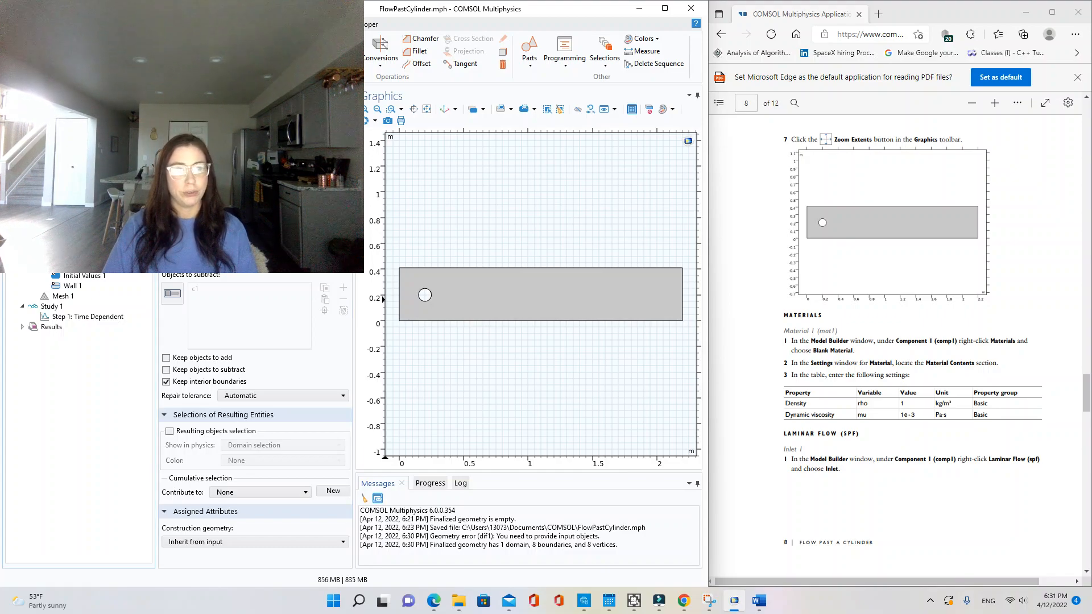
- Add a blank material to Component 1
{"action": "left_click", "coordinate": [62, 245]}
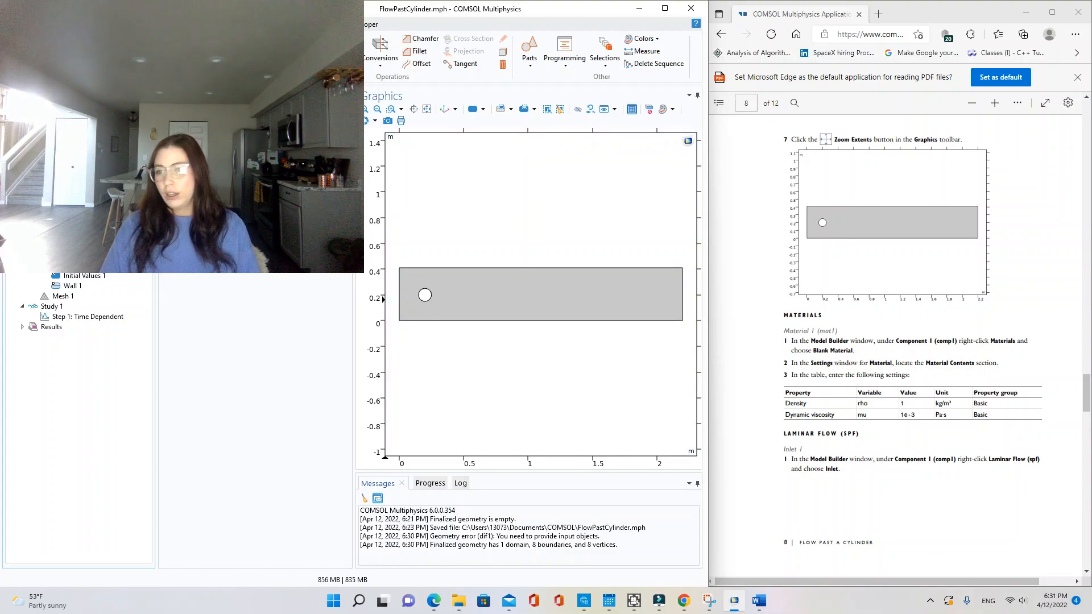
{"action": "right_click", "coordinate": [64, 245]}
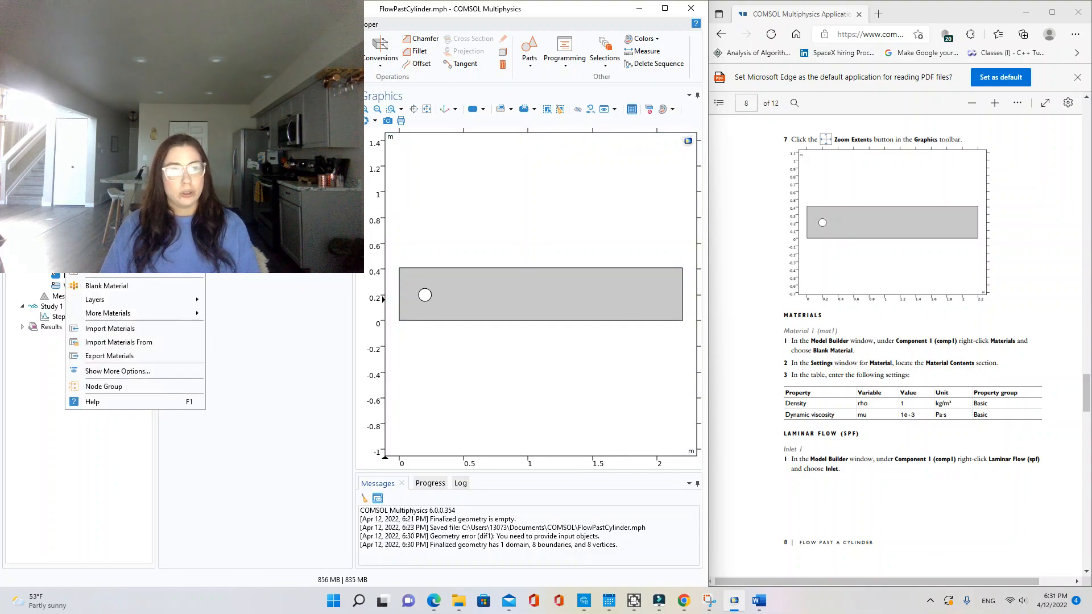
{"action": "left_click", "coordinate": [125, 289]}
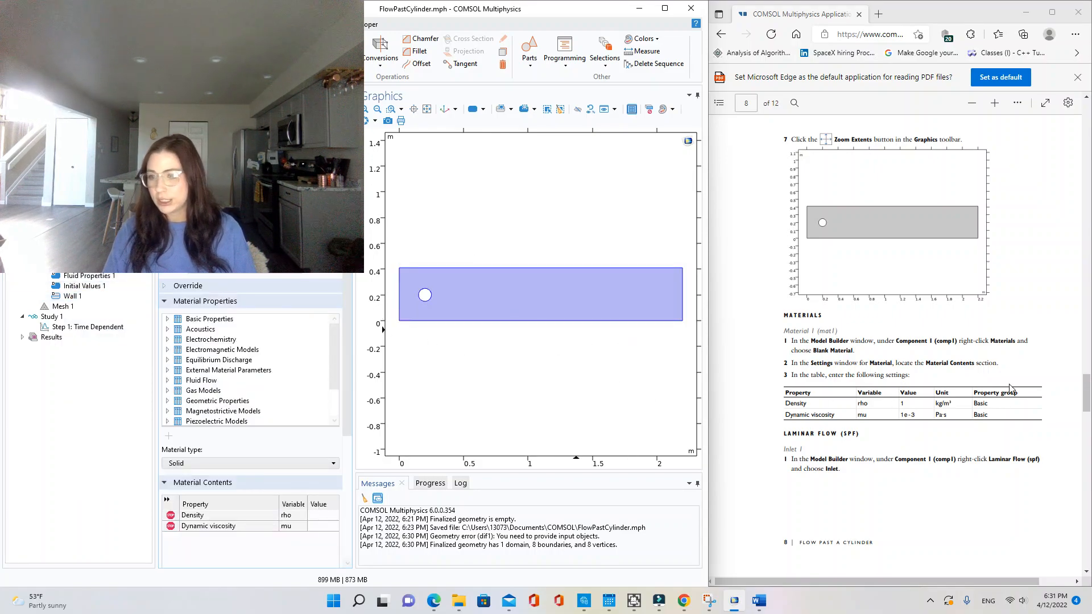
- Set the material's density to 1 and its dynamic viscosity to 1e-3
{"action": "scroll", "coordinate": [1011, 390], "scroll_direction": "down", "scroll_amount": 1}
{"action": "scroll", "coordinate": [1011, 390], "scroll_direction": "down", "scroll_amount": 1}
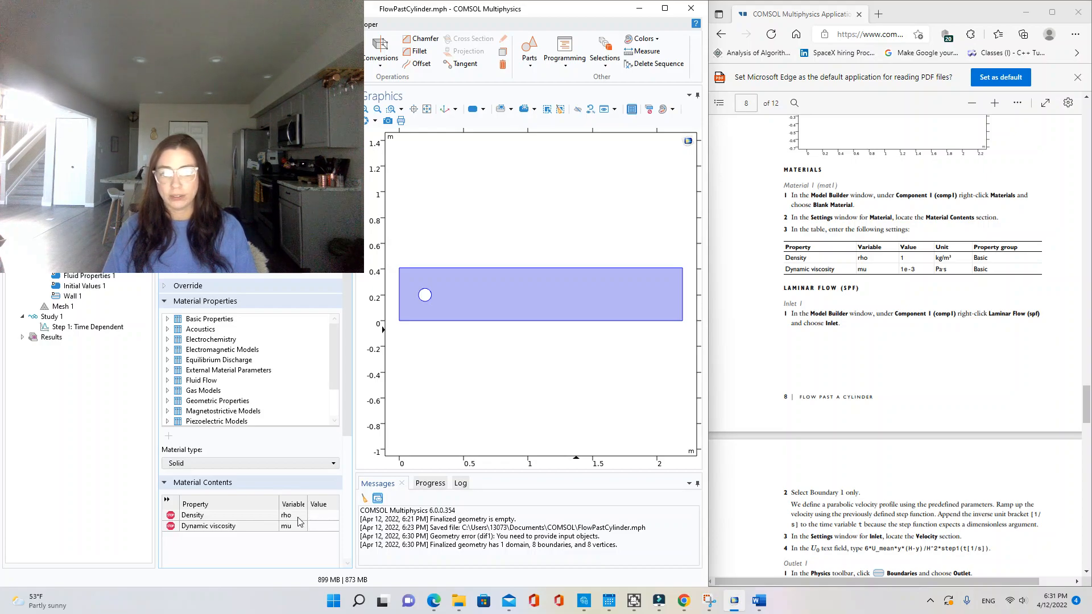
{"action": "left_click", "coordinate": [334, 516]}
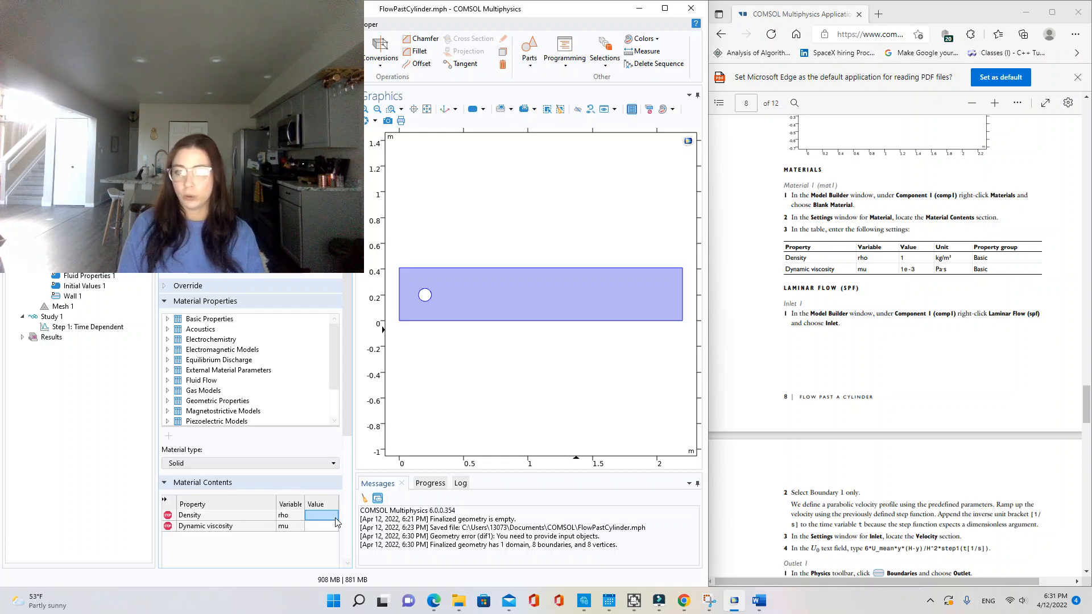
{"action": "type", "text": "1"}
{"action": "left_click", "coordinate": [336, 522]}
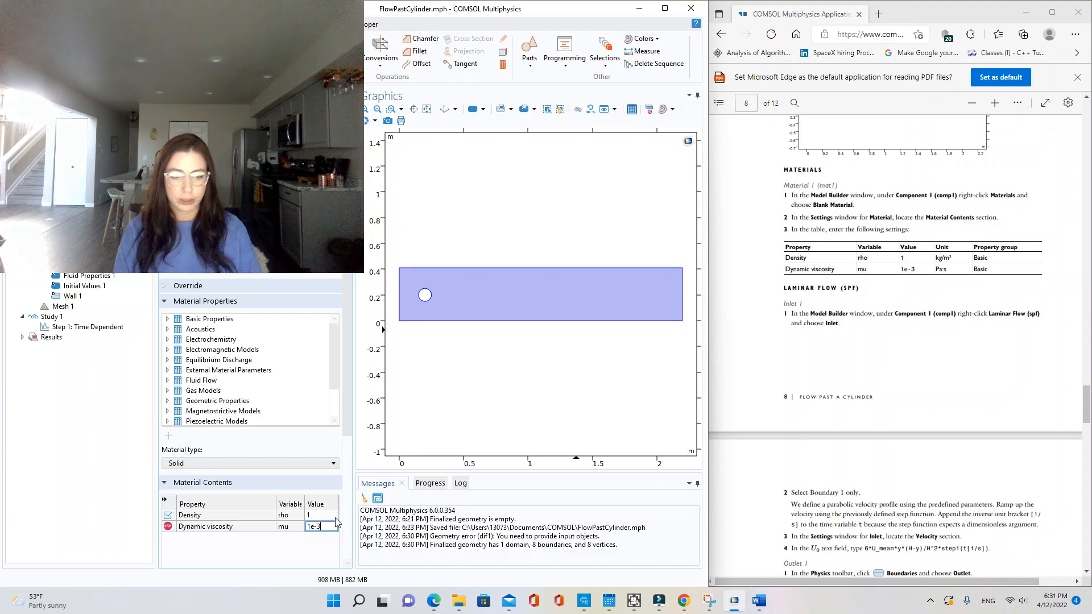
{"action": "left_click", "coordinate": [937, 364]}
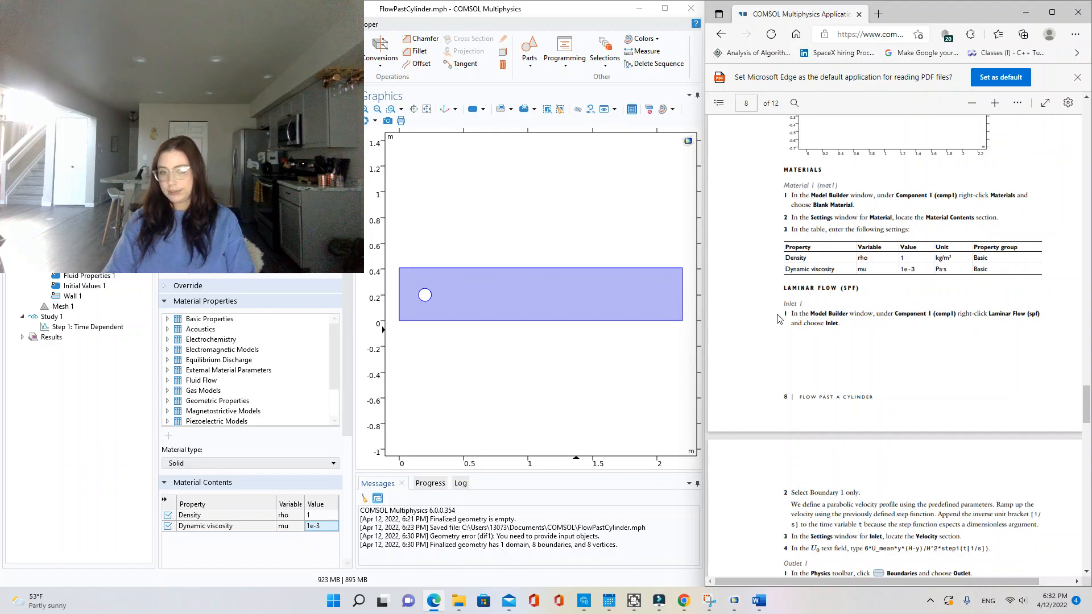
- Widen the modeling window and its Settings pane beside the PDF to show the Material Contents unit and property group columns
{"action": "mouse_move", "coordinate": [351, 548]}
{"action": "left_mouse_down"}
{"action": "mouse_move", "coordinate": [422, 544]}
{"action": "mouse_move", "coordinate": [340, 552]}
{"action": "left_mouse_up"}
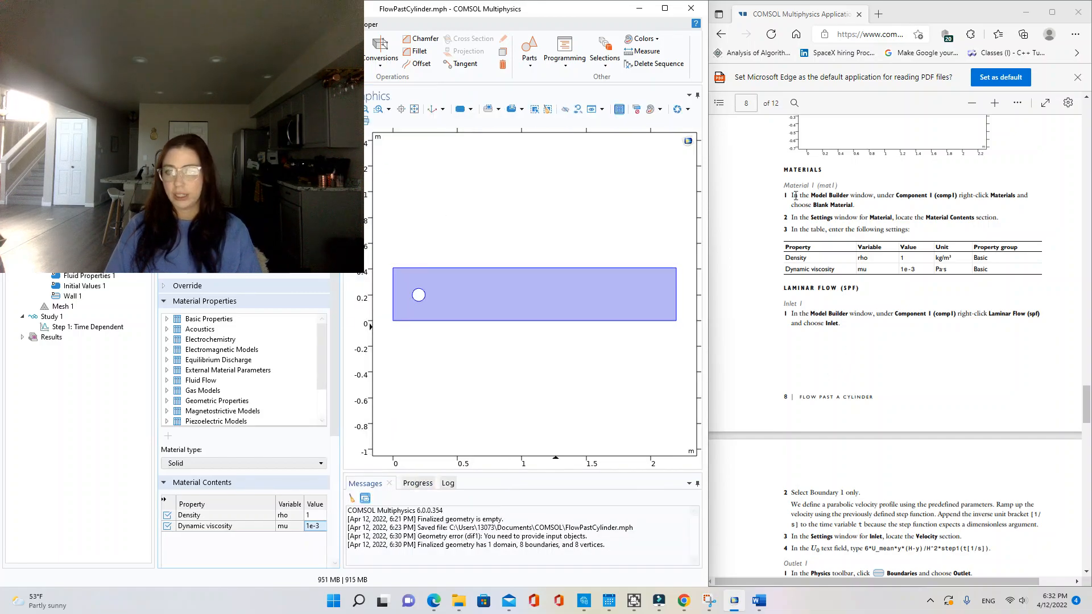
{"action": "left_click", "coordinate": [706, 199]}
{"action": "left_click_drag", "start_coordinate": [706, 199], "coordinate": [795, 196]}
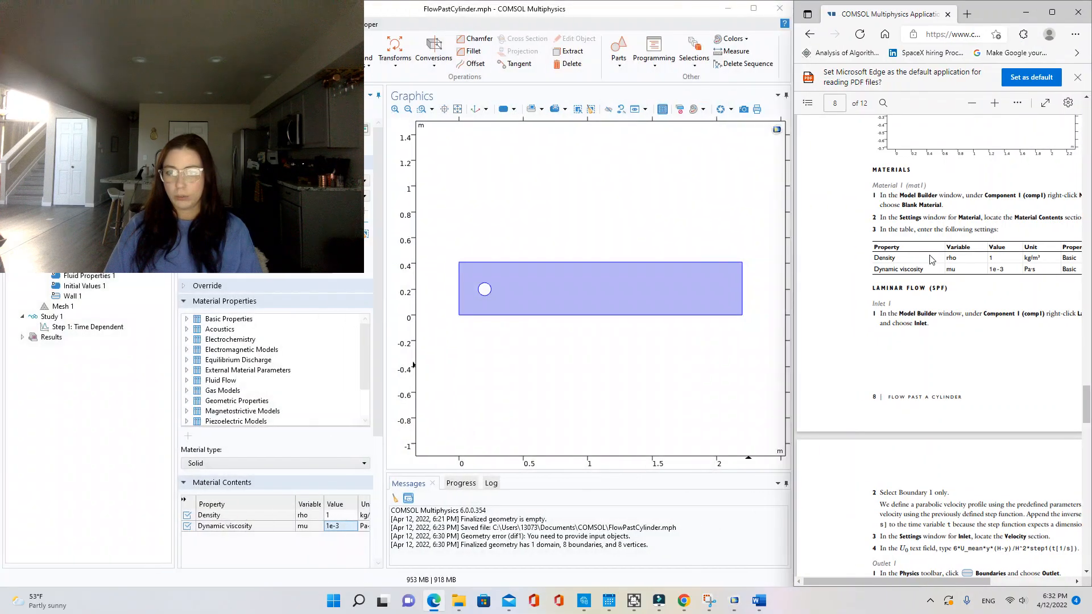
{"action": "left_click_drag", "start_coordinate": [979, 582], "coordinate": [1019, 585]}
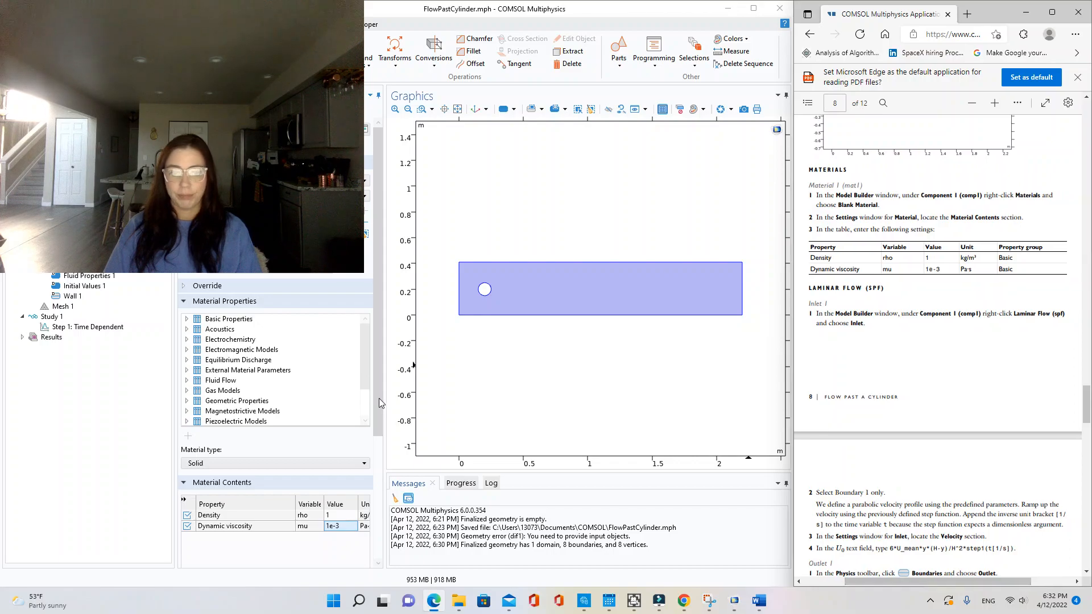
{"action": "left_click_drag", "start_coordinate": [176, 359], "coordinate": [128, 361]}
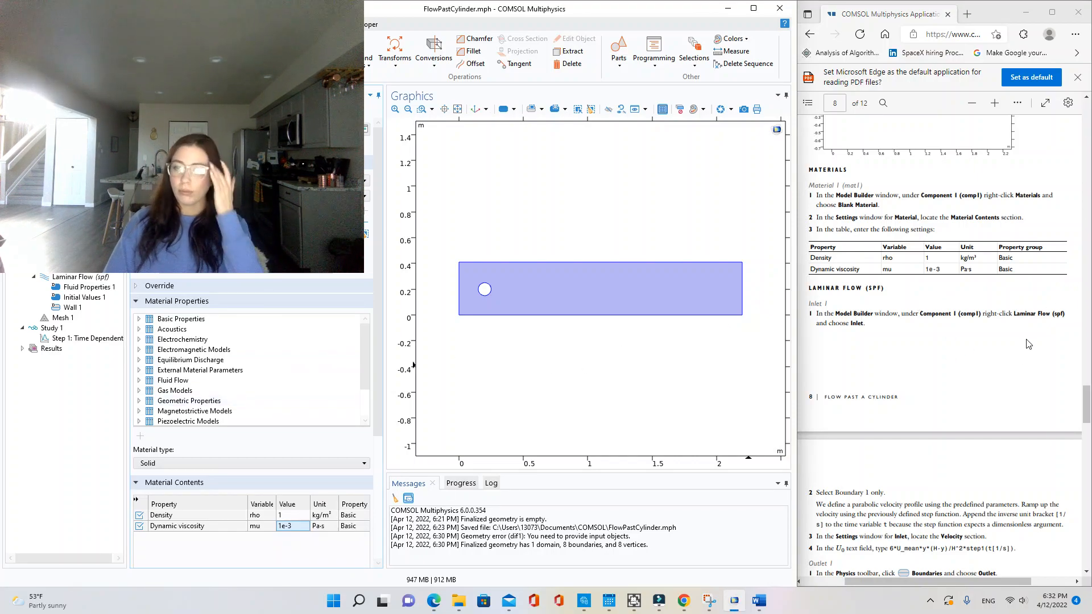
- Add an Inlet boundary condition to the Laminar Flow physics
{"action": "scroll", "coordinate": [1028, 343], "scroll_direction": "down", "scroll_amount": 2}
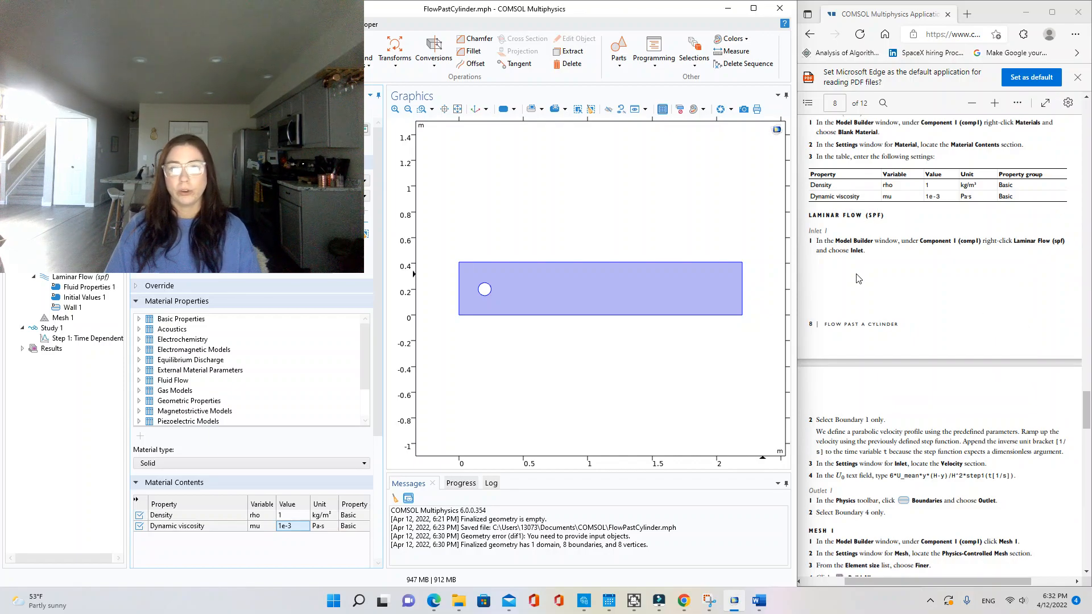
{"action": "scroll", "coordinate": [904, 275], "scroll_direction": "down", "scroll_amount": 4}
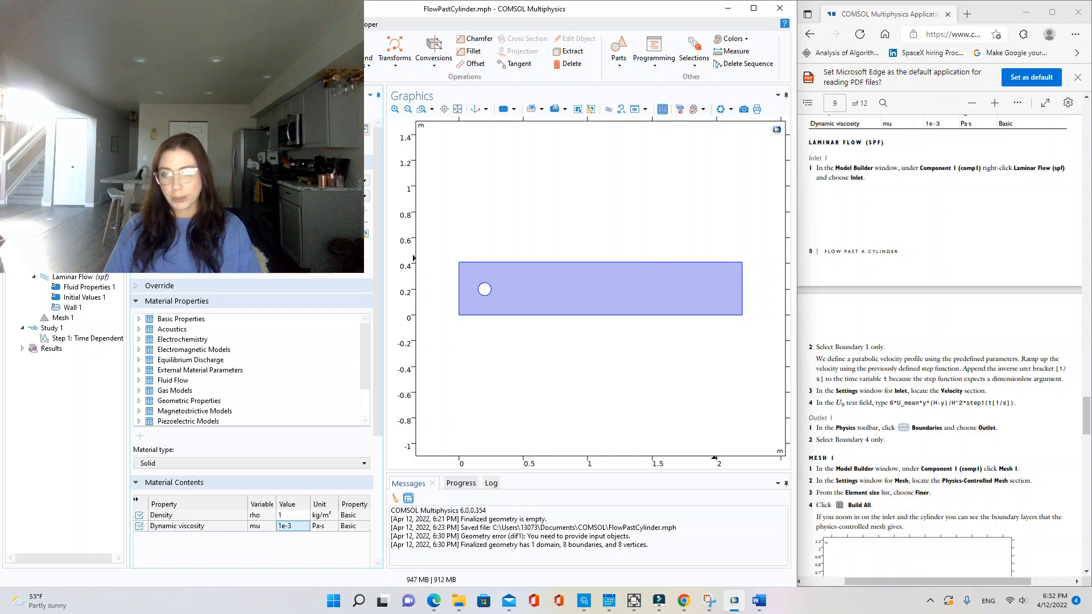
{"action": "right_click", "coordinate": [66, 278]}
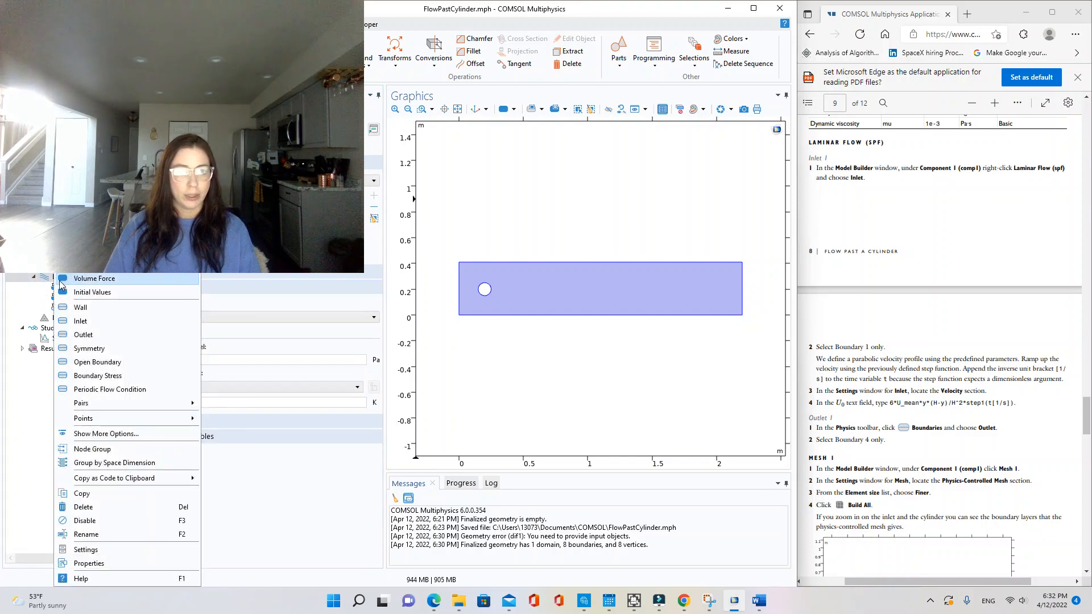
{"action": "left_click", "coordinate": [80, 322]}
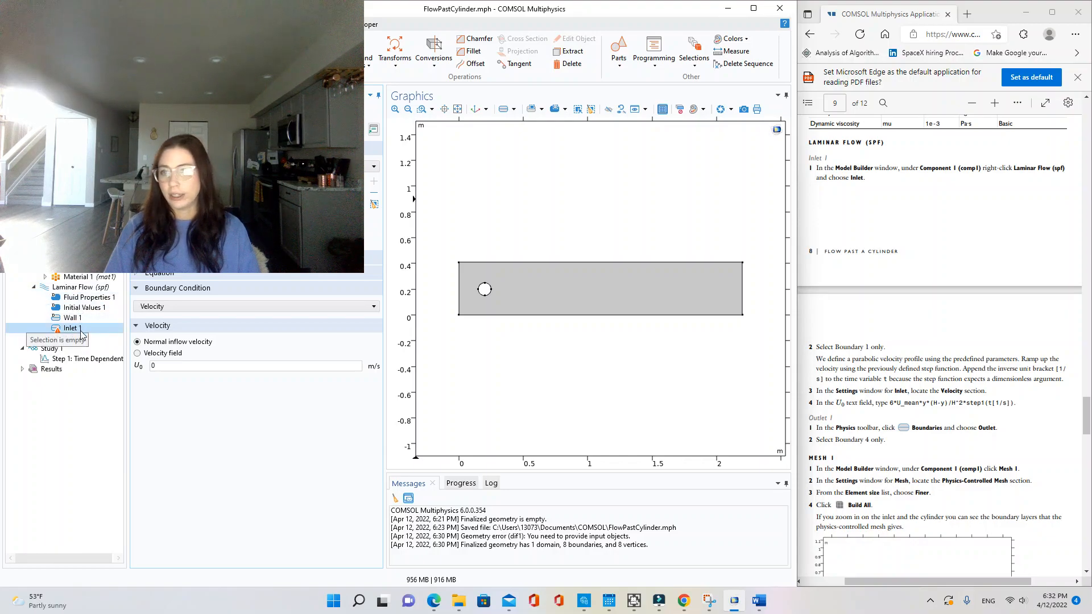
{"action": "scroll", "coordinate": [985, 287], "scroll_direction": "down", "scroll_amount": 3}
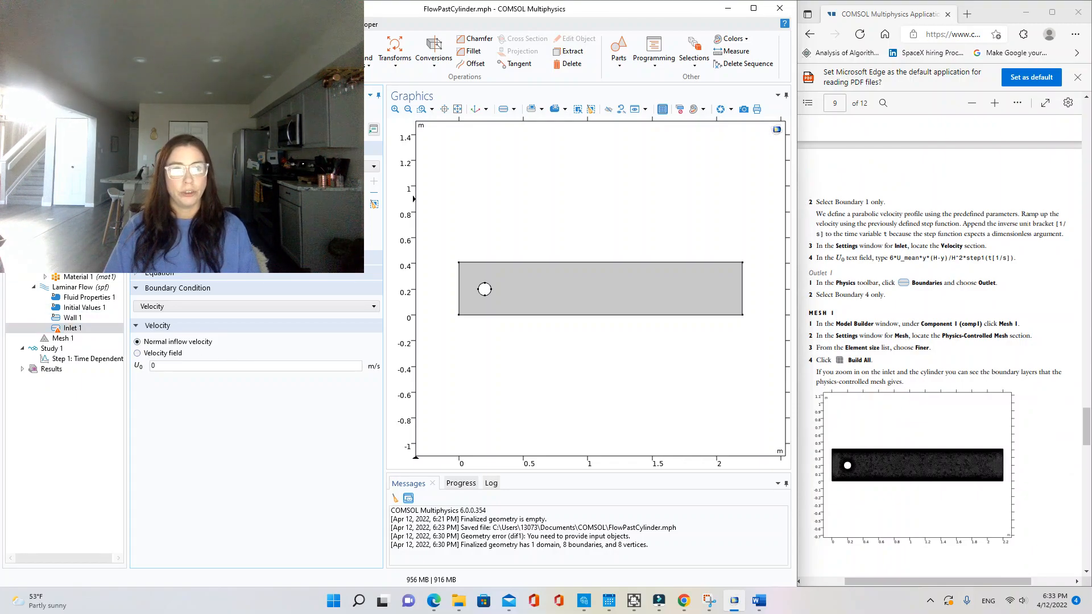
{"action": "left_click", "coordinate": [373, 166]}
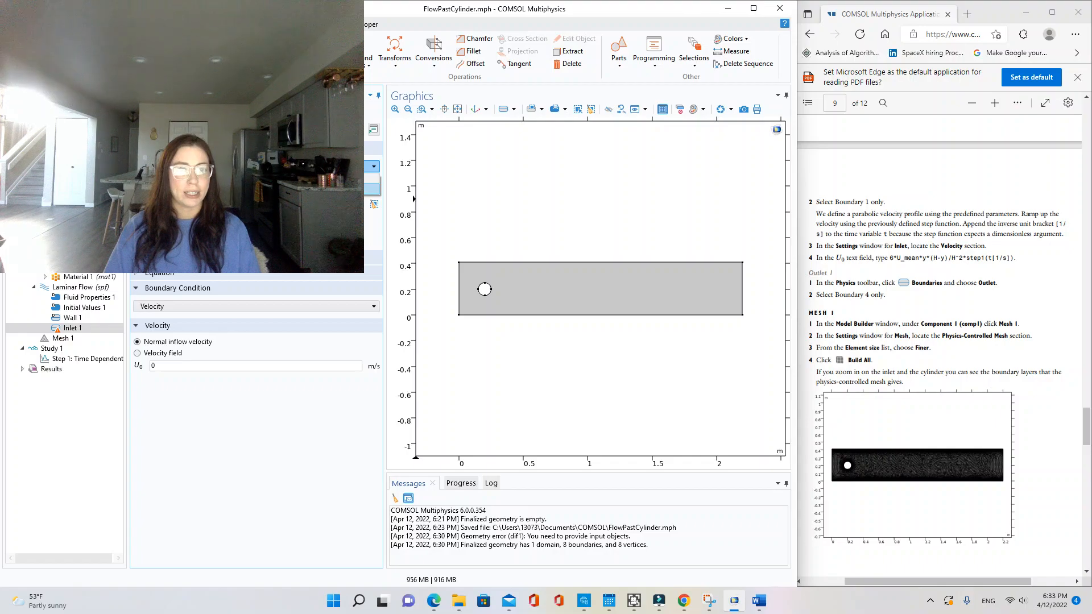
{"action": "left_click", "coordinate": [371, 190]}
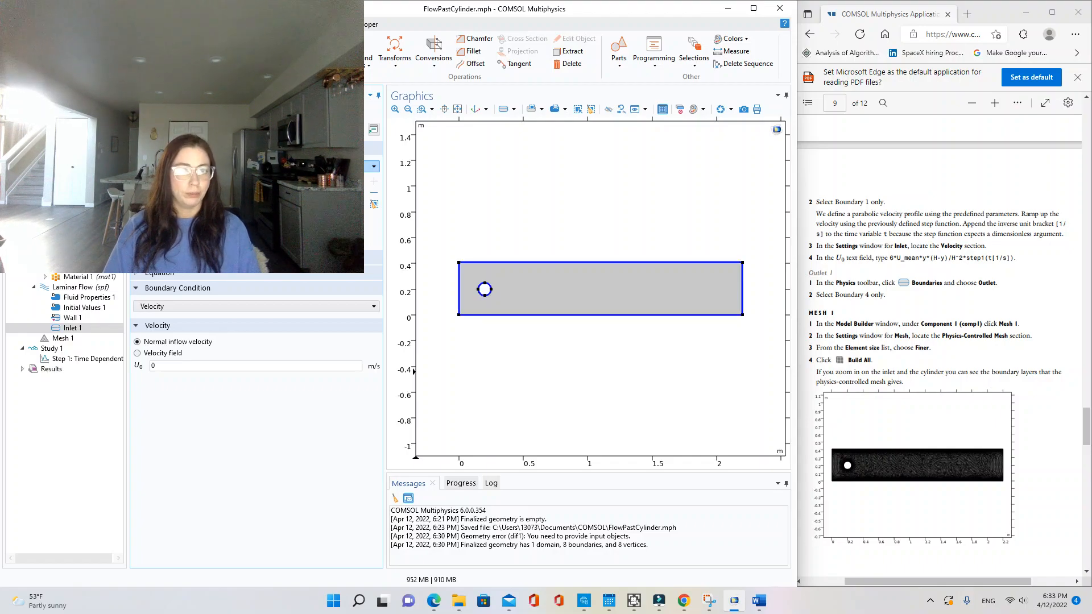
{"action": "key", "text": "ctrl+d"}
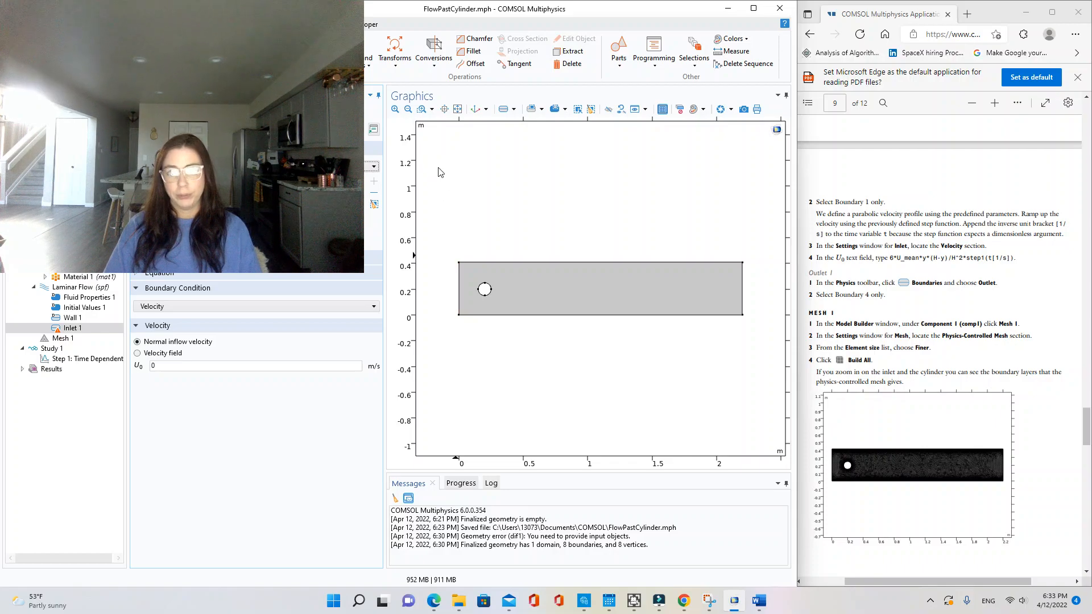
- Assign the inlet to the channel's left edge and set its normal inflow velocity to 6*U_mean*y*(H-y)/H^2*step1(t[1/s])
{"action": "left_click", "coordinate": [459, 280]}
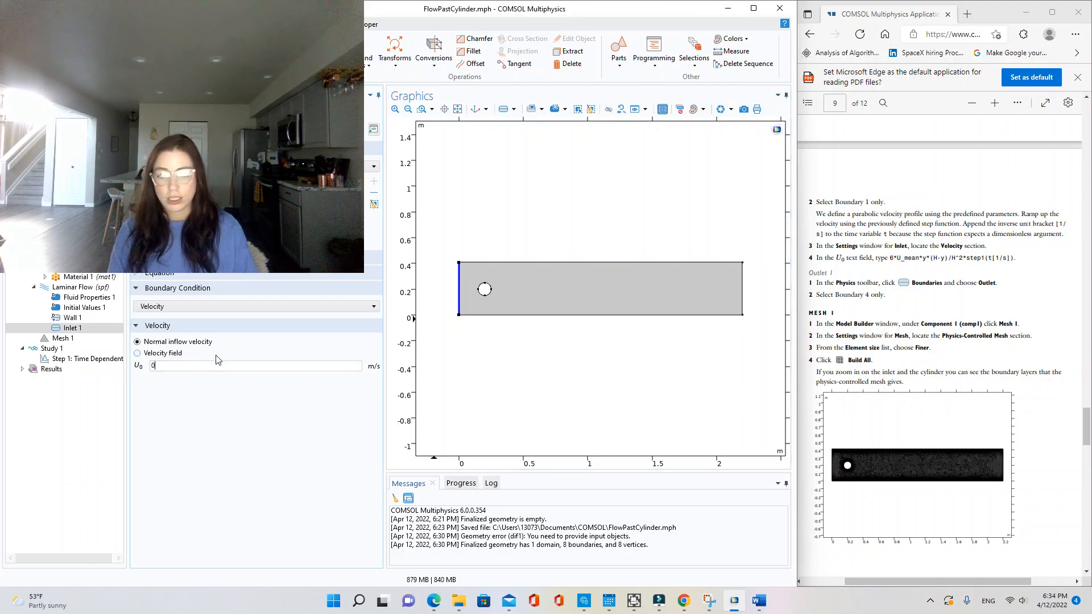
{"action": "key", "text": "BackSpace"}
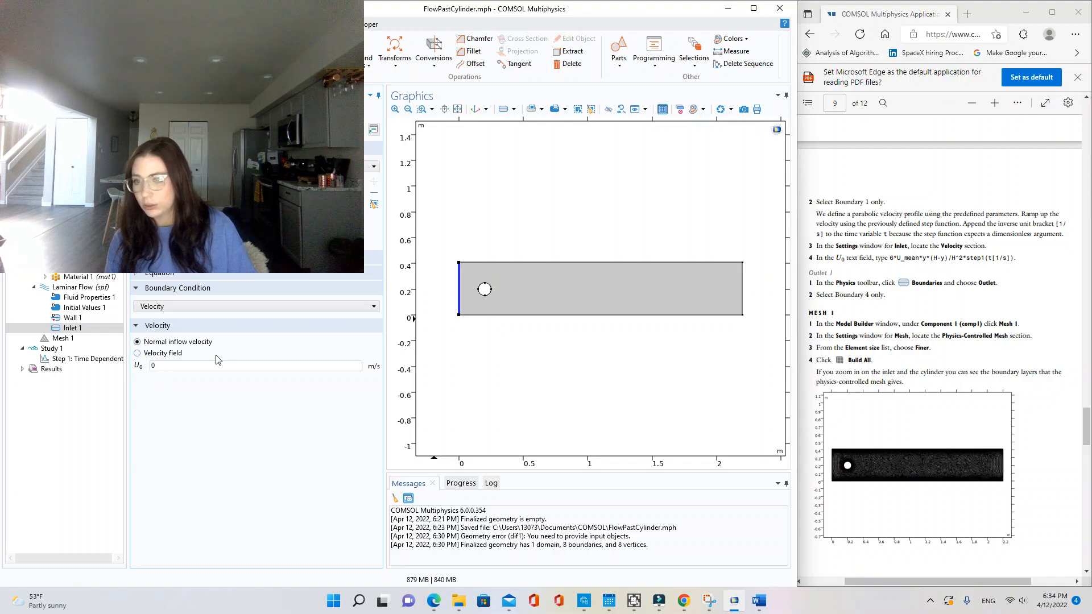
{"action": "type", "text": "6"}
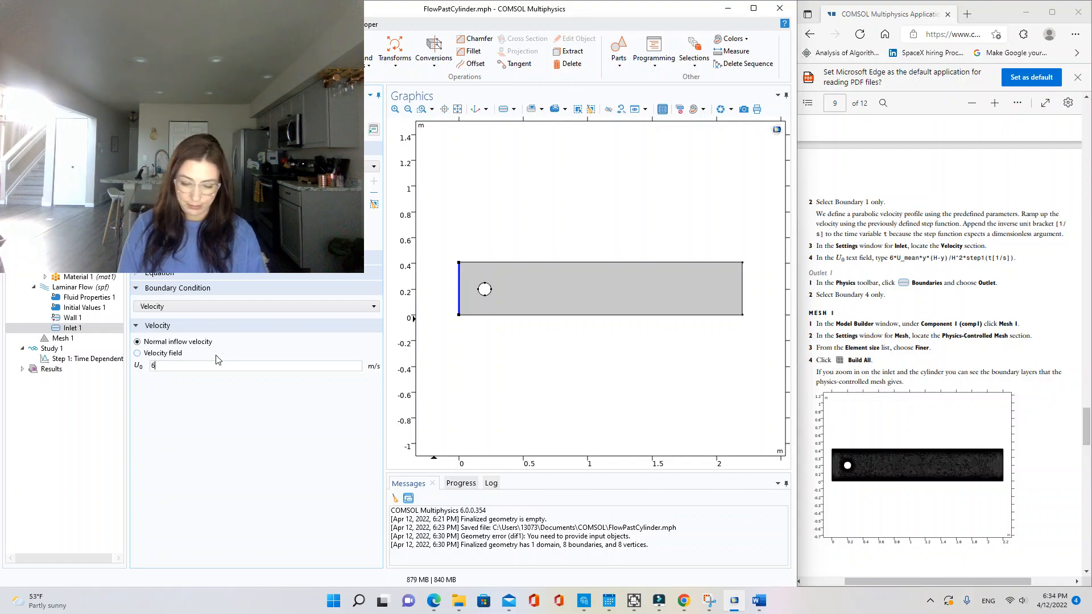
{"action": "type", "text": "*U"}
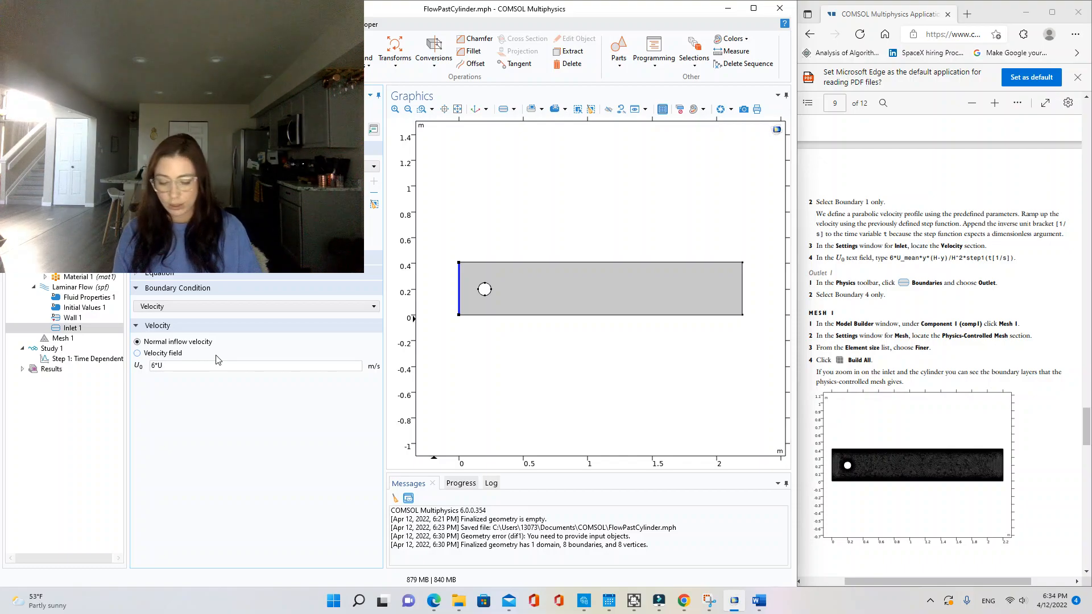
{"action": "type", "text": "_mean"}
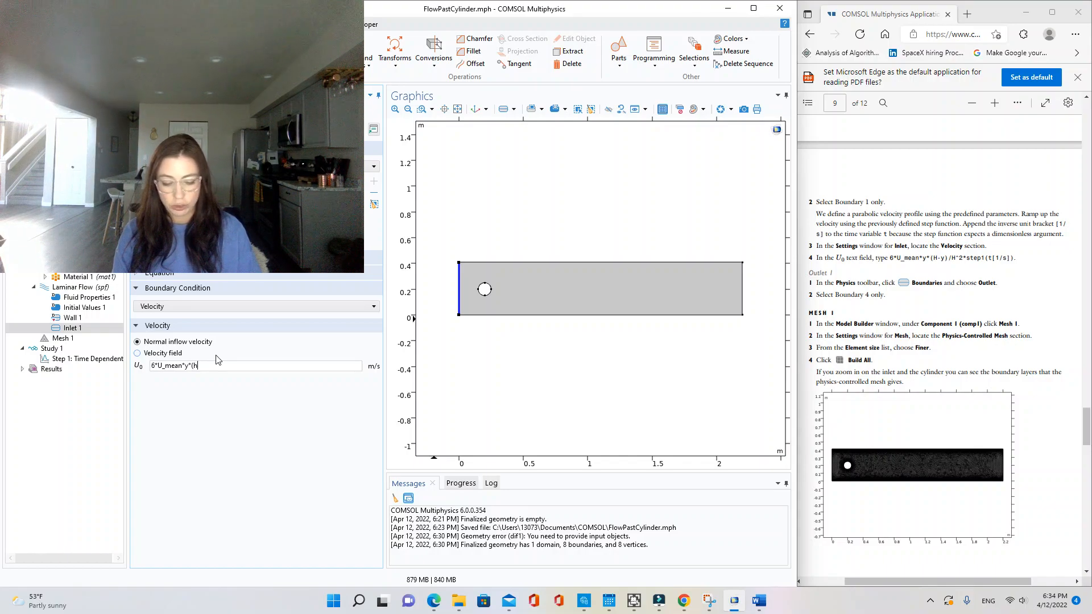
{"action": "type", "text": "*y*(H-y"}
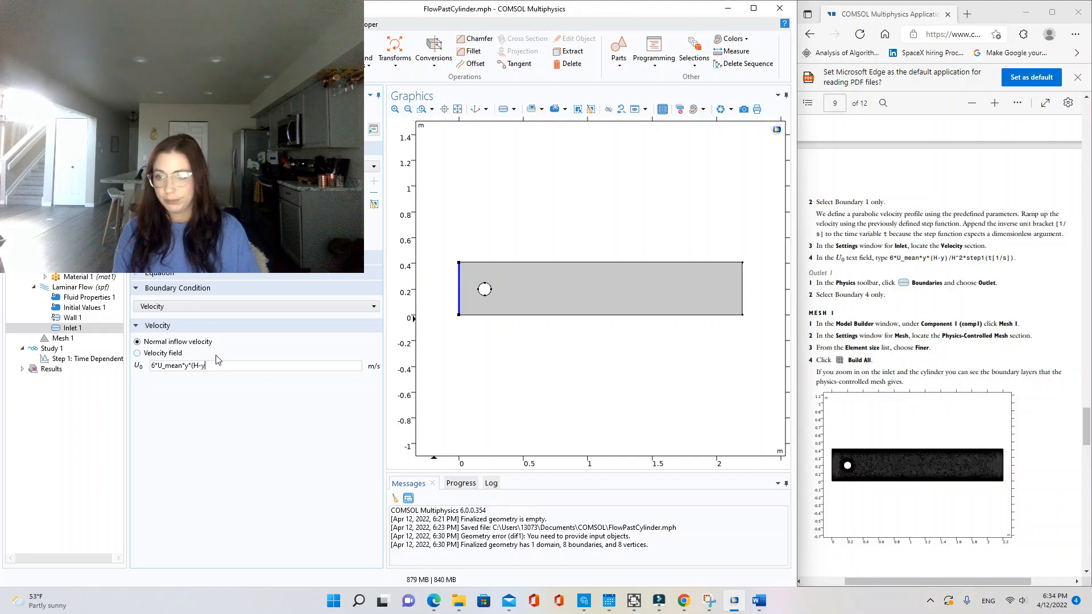
{"action": "type", "text": ")/H^2"}
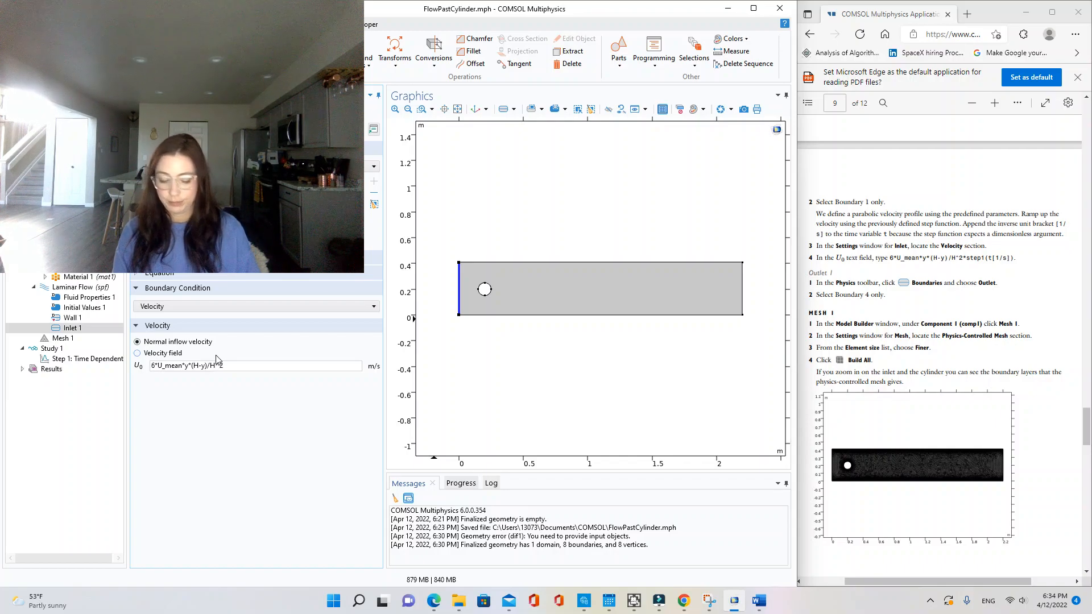
{"action": "type", "text": "*step1"}
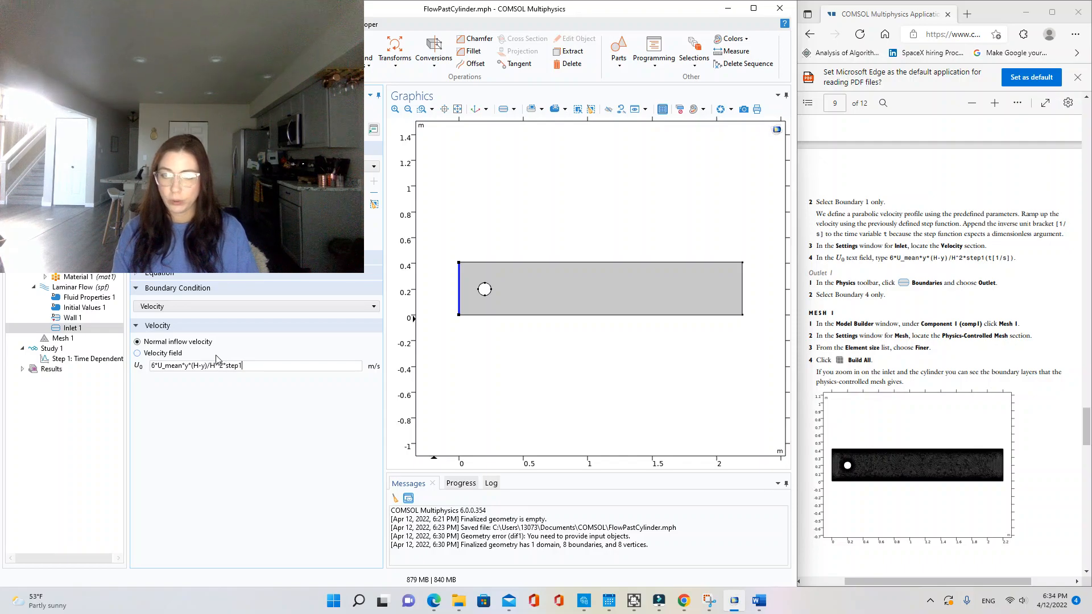
{"action": "type", "text": "(t[1/s"}
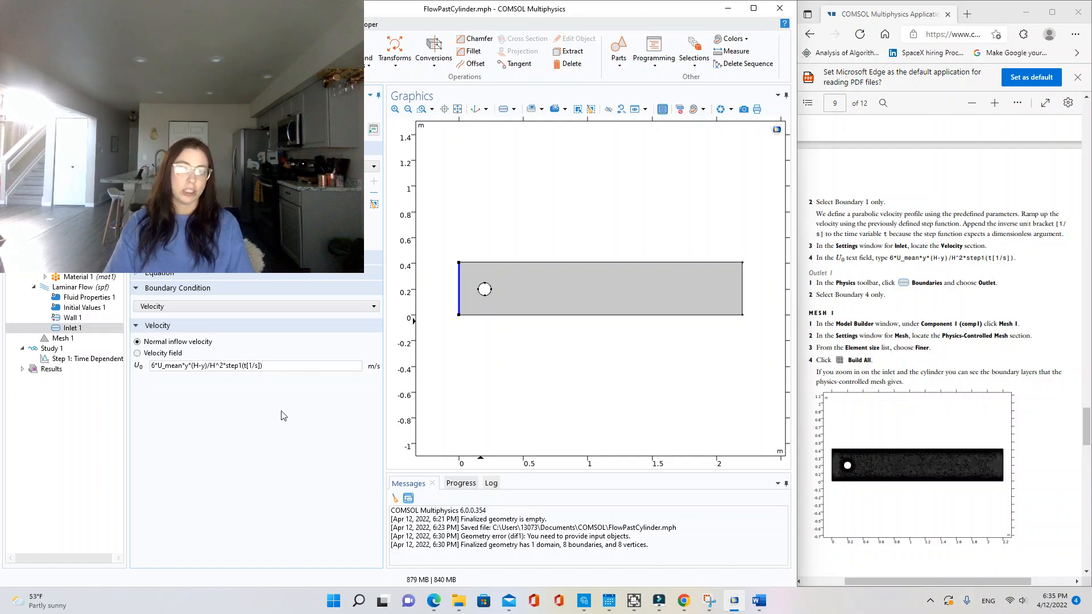
- Examine the t[1/s] argument in the inlet velocity expression and the alternative Velocity field option, keeping Normal inflow velocity
{"action": "left_click", "coordinate": [264, 366]}
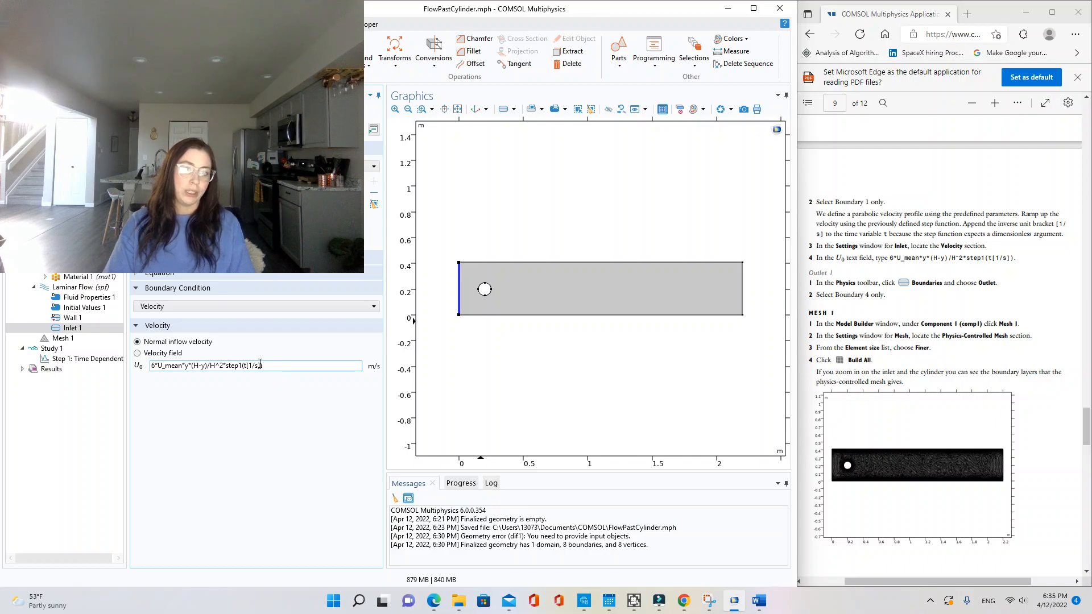
{"action": "left_click_drag", "start_coordinate": [260, 365], "coordinate": [246, 367]}
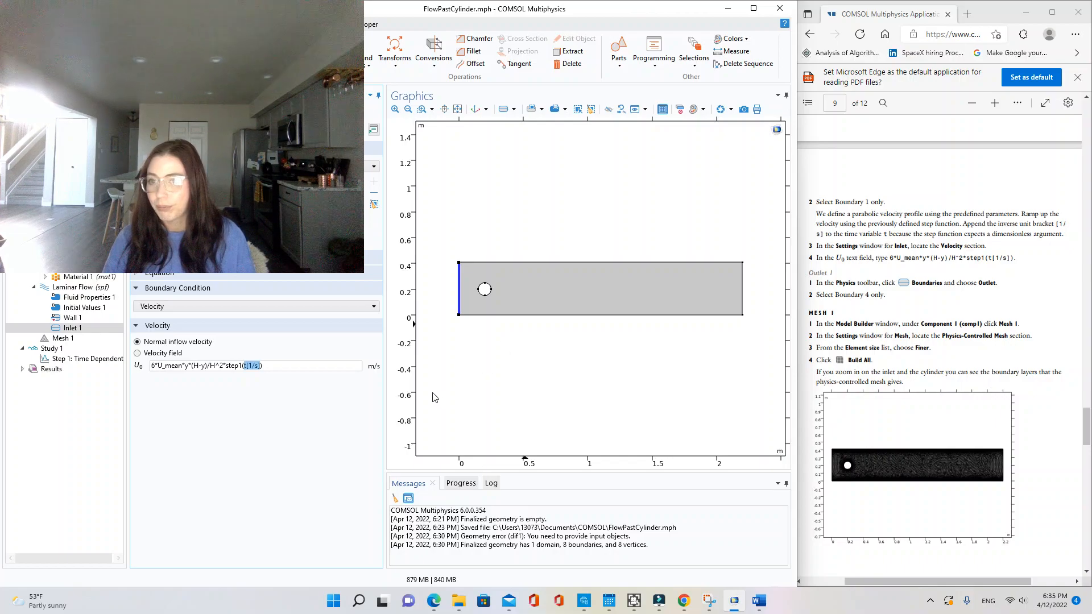
{"action": "left_click", "coordinate": [236, 448]}
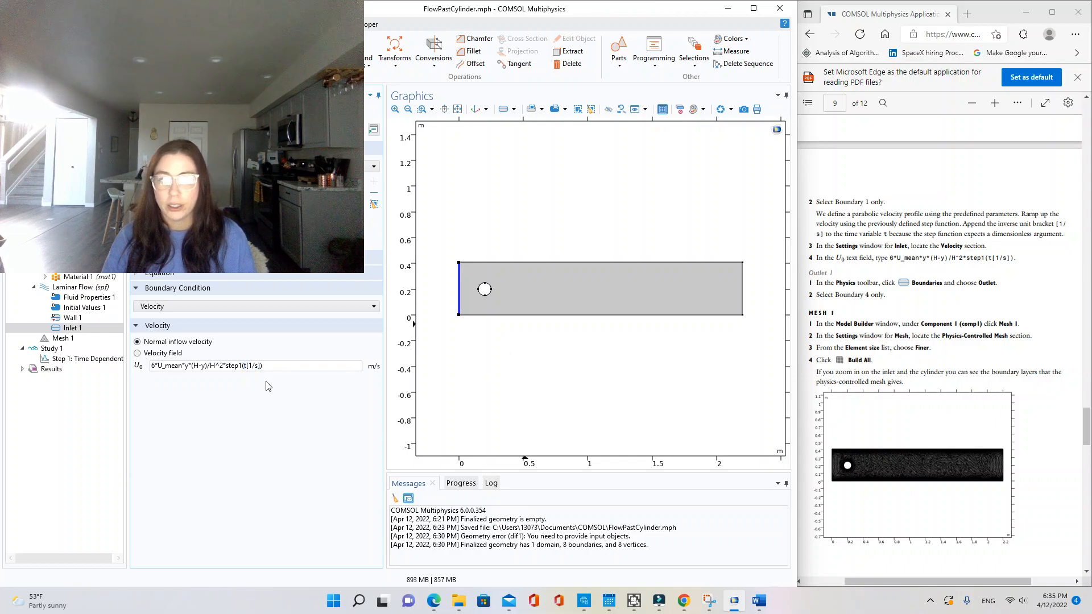
{"action": "left_click", "coordinate": [137, 354]}
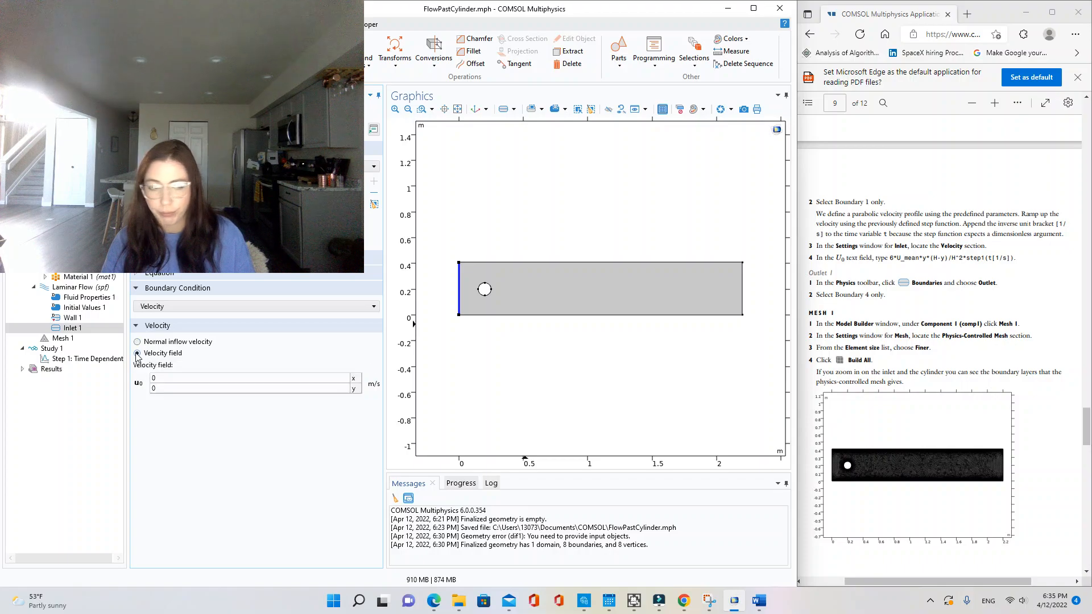
{"action": "left_click", "coordinate": [137, 342]}
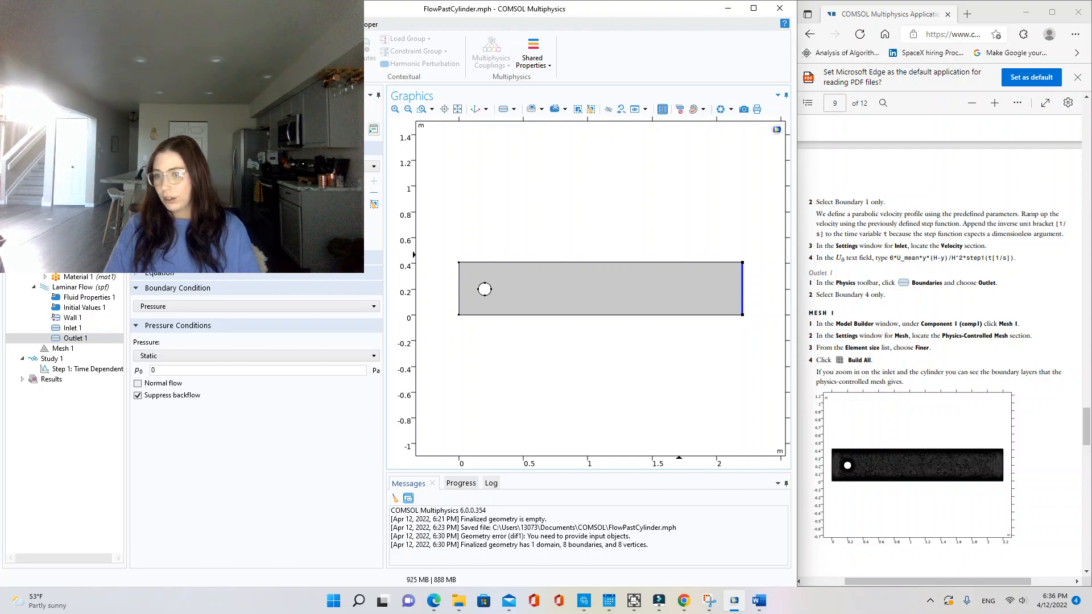
- Set the element size of the physics-controlled Mesh 1 to Finer and build the complete mesh
{"action": "scroll", "coordinate": [954, 313], "scroll_direction": "down", "scroll_amount": 3}
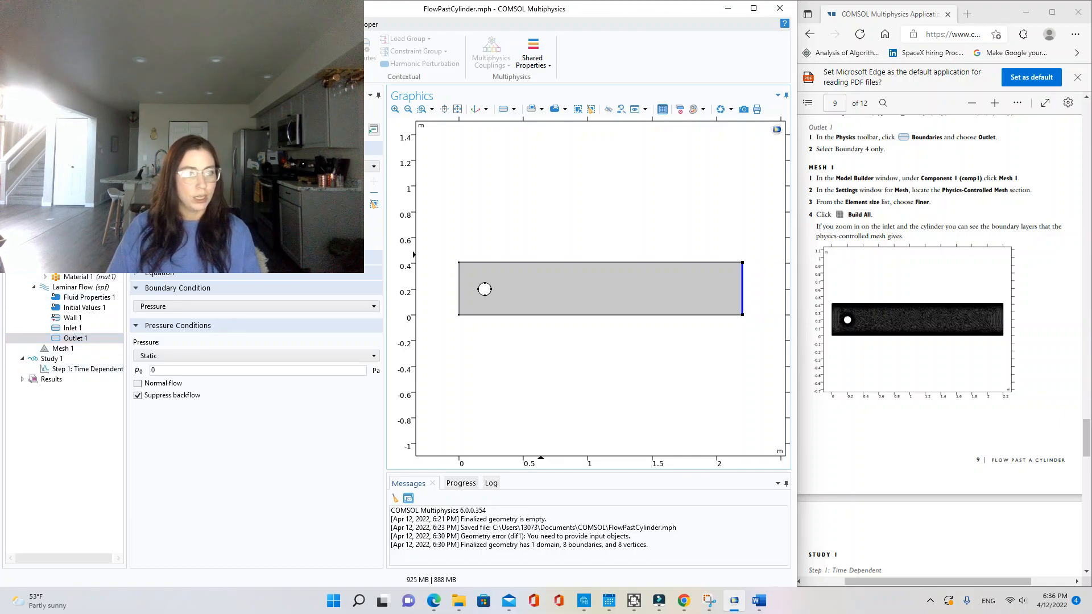
{"action": "left_click", "coordinate": [69, 348]}
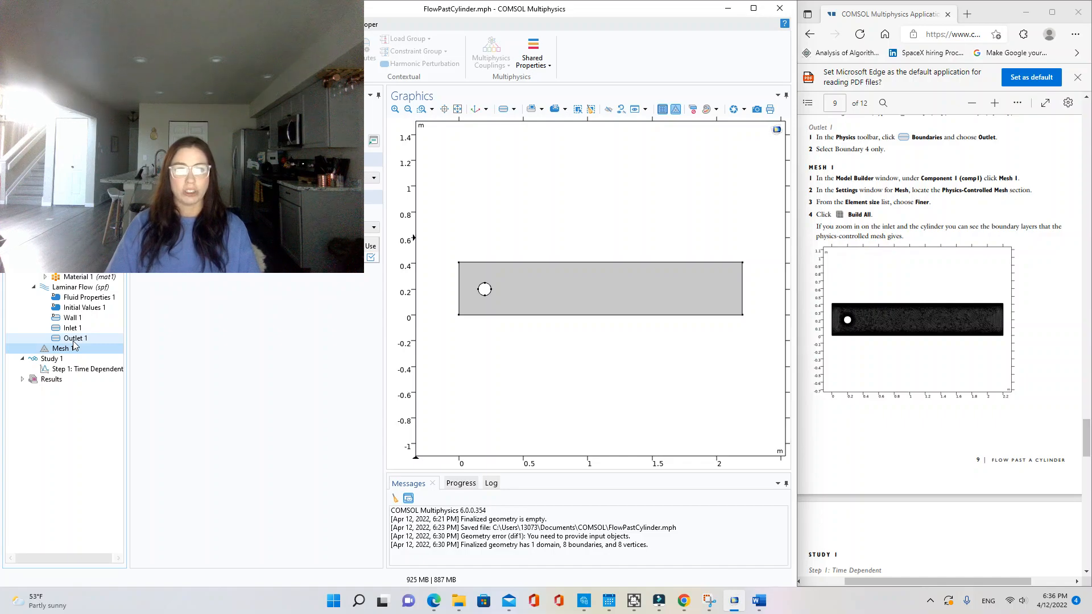
{"action": "left_click", "coordinate": [373, 177]}
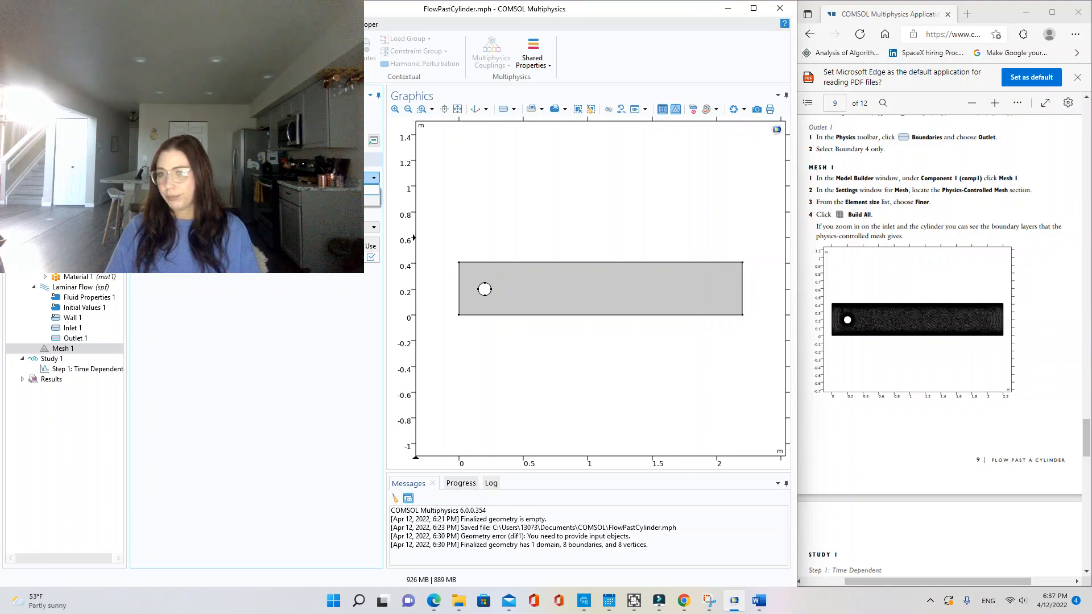
{"action": "left_click", "coordinate": [370, 190]}
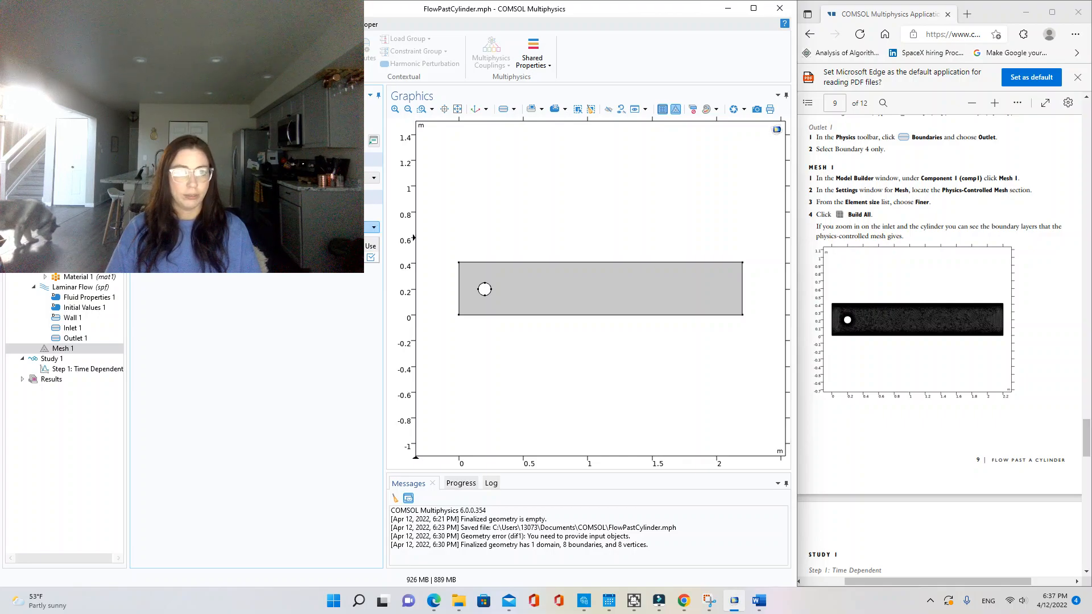
{"action": "left_click", "coordinate": [374, 227]}
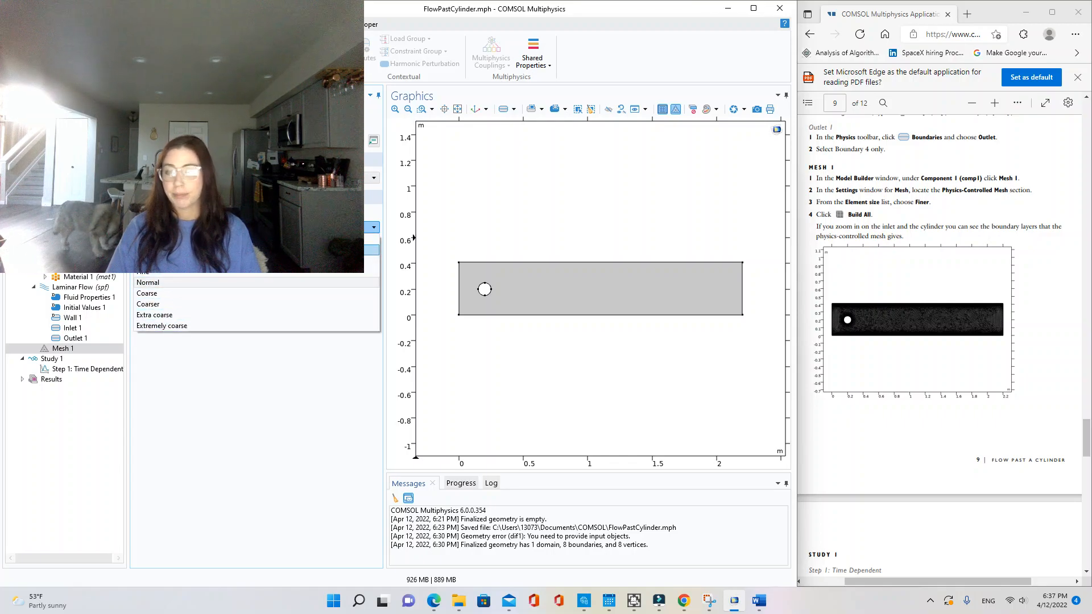
{"action": "left_click", "coordinate": [306, 260]}
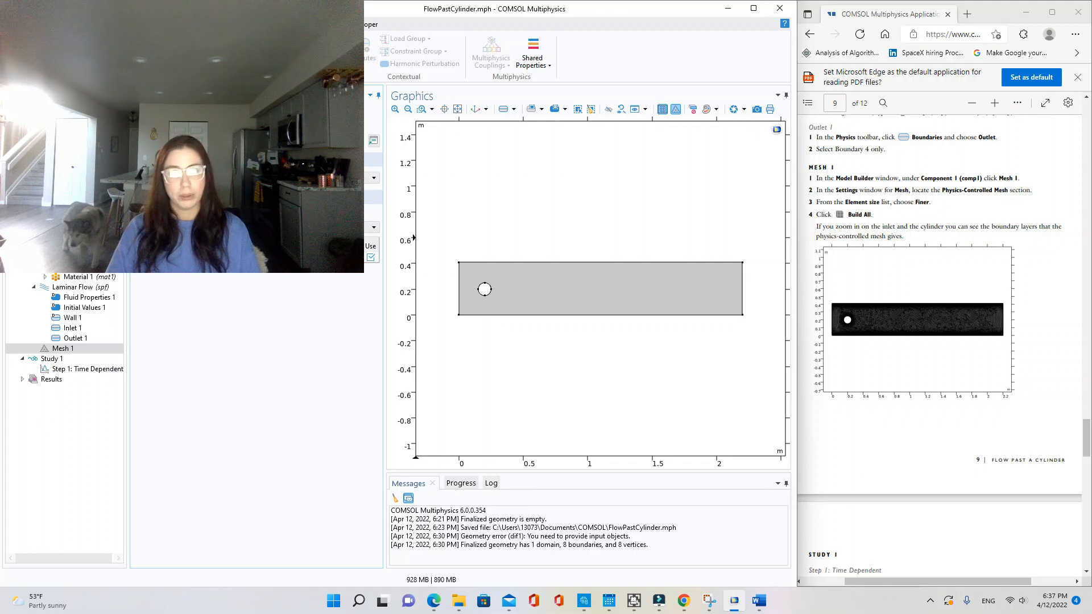
{"action": "key", "text": "F8"}
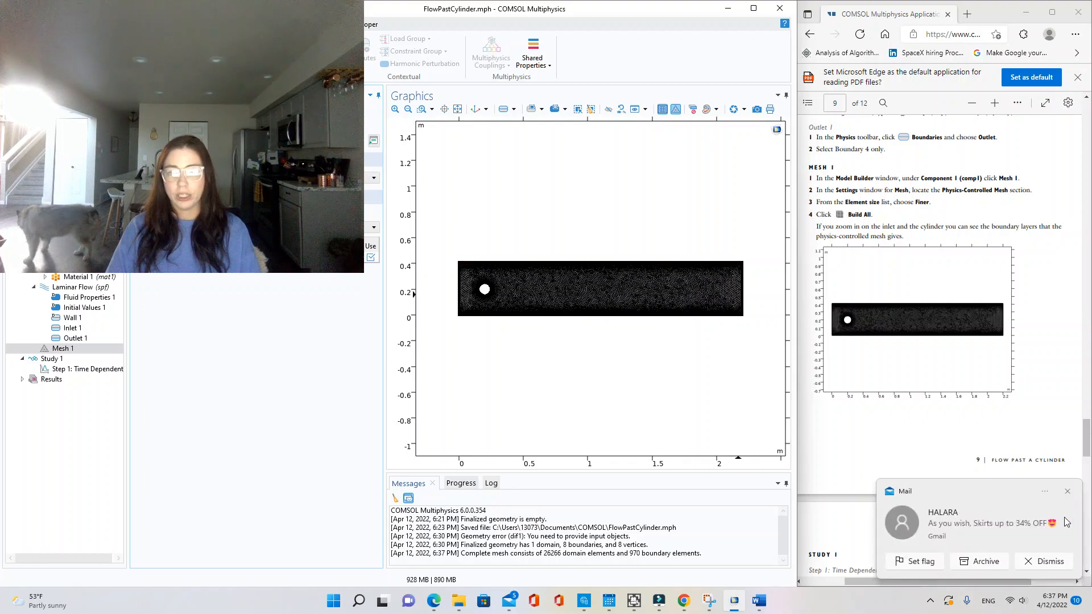
- Dismiss the incoming mail notifications covering the PDF instructions
{"action": "left_click", "coordinate": [1068, 562]}
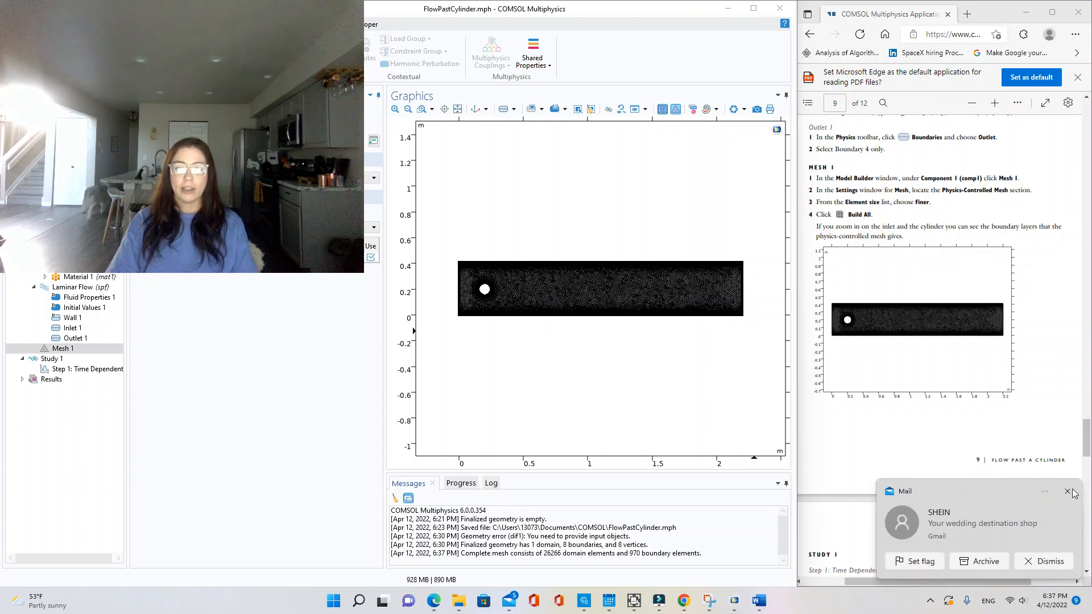
{"action": "left_click", "coordinate": [1068, 560]}
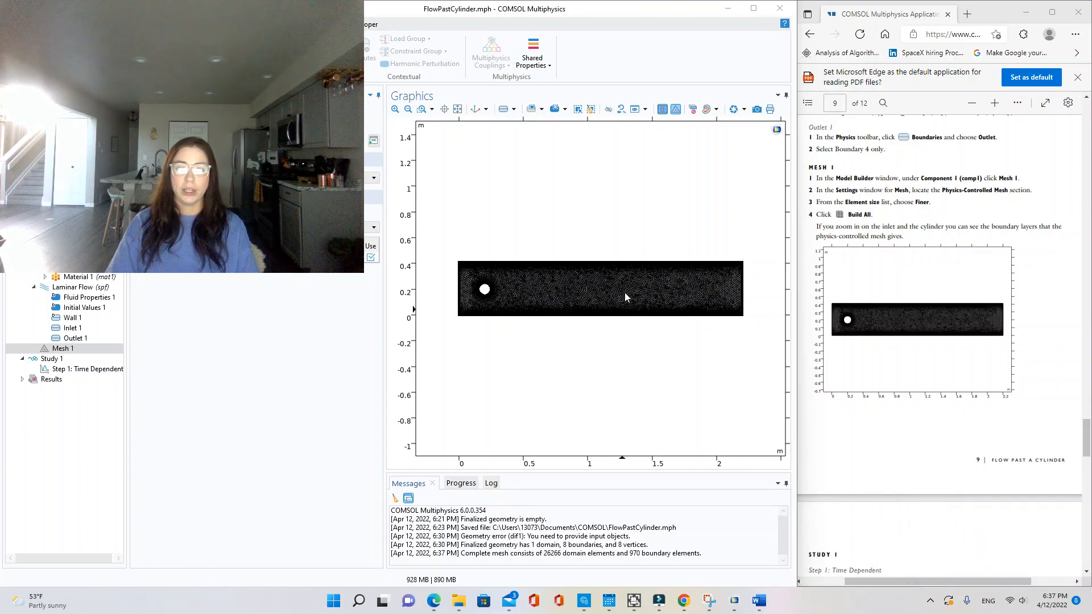
{"action": "left_click", "coordinate": [1068, 544]}
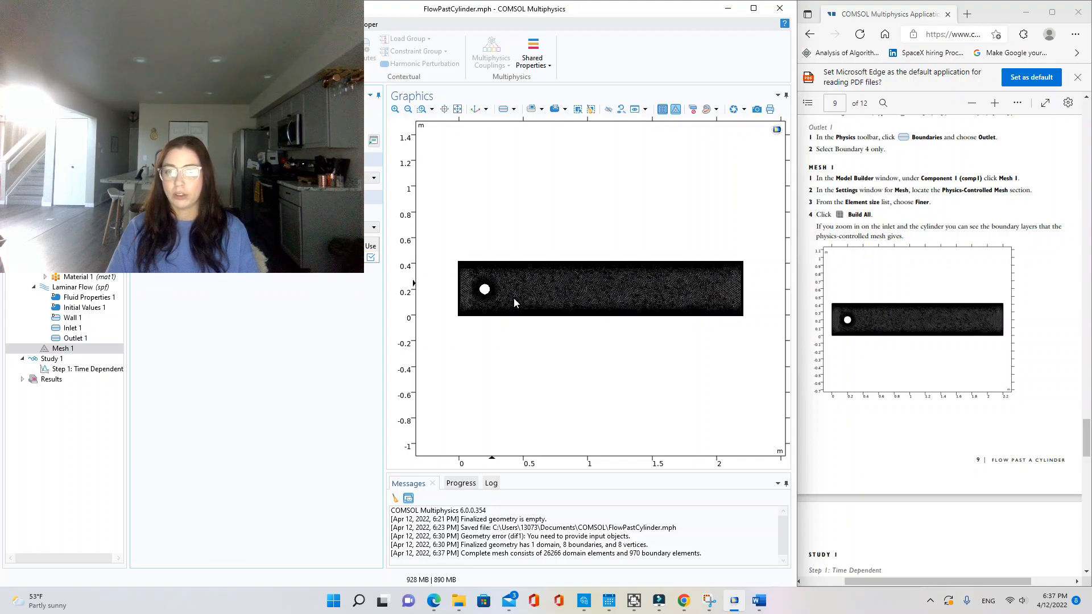
- Examine the mesh elements and boundary layers around the cylinder, along the channel walls and at the inlet
{"action": "scroll", "coordinate": [514, 302], "scroll_direction": "up", "scroll_amount": 2}
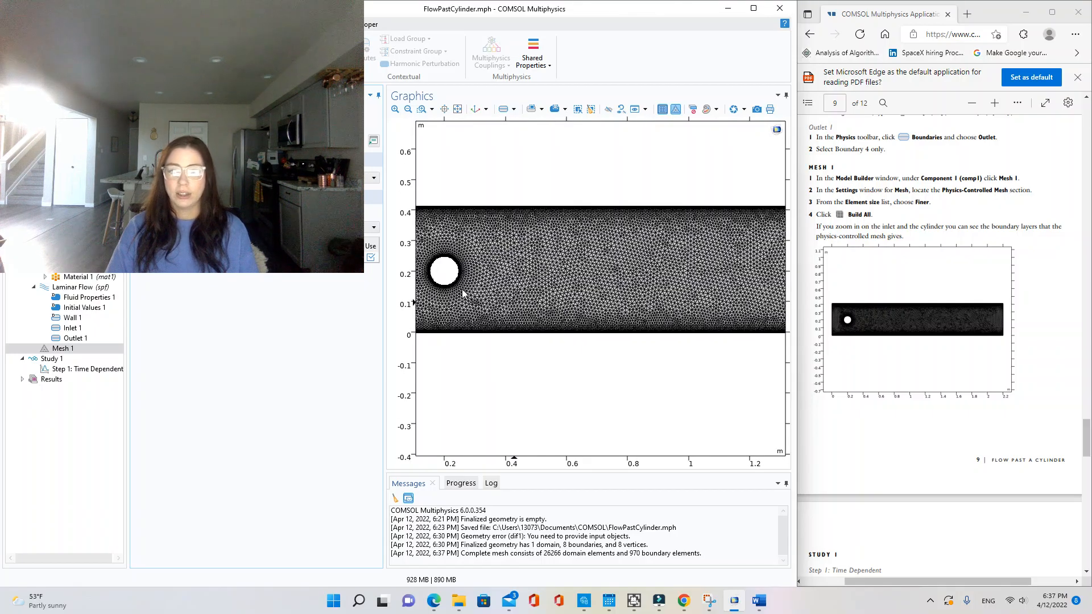
{"action": "scroll", "coordinate": [457, 298], "scroll_direction": "up", "scroll_amount": 5}
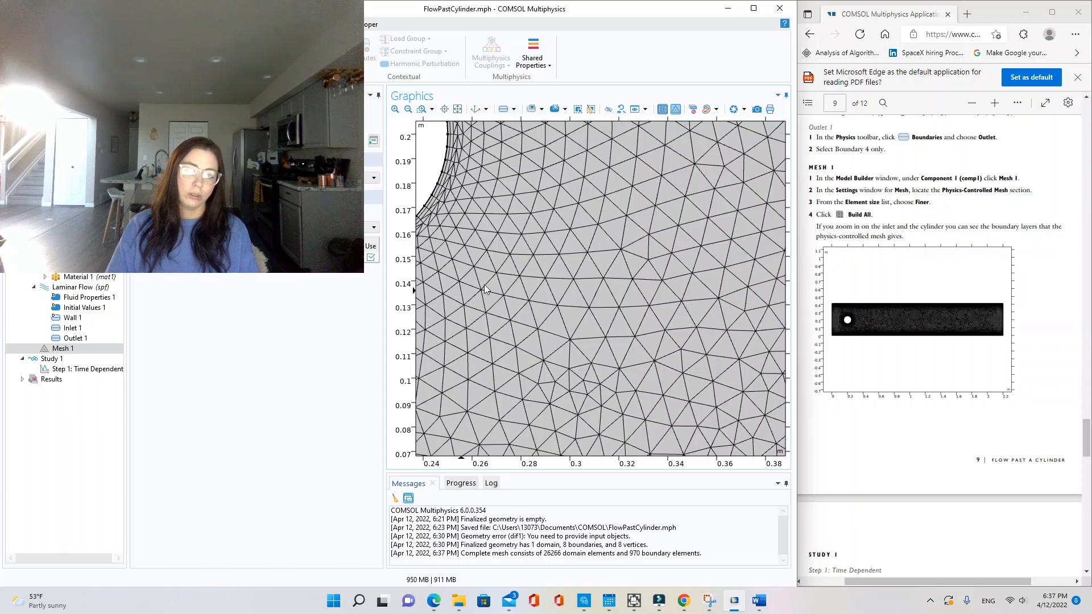
{"action": "scroll", "coordinate": [487, 287], "scroll_direction": "down", "scroll_amount": 5}
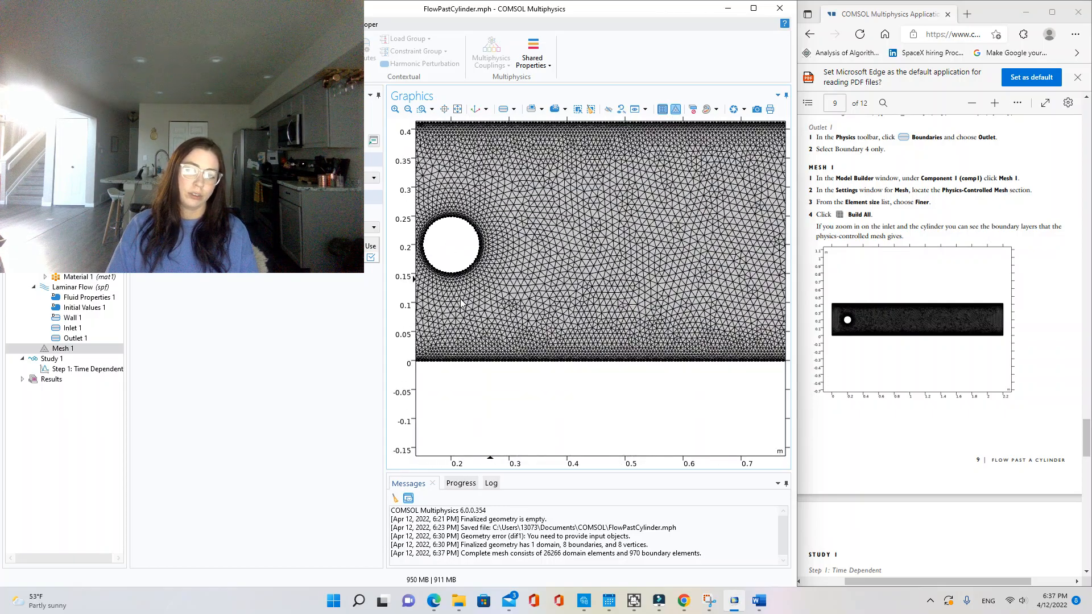
{"action": "scroll", "coordinate": [477, 302], "scroll_direction": "up", "scroll_amount": 3}
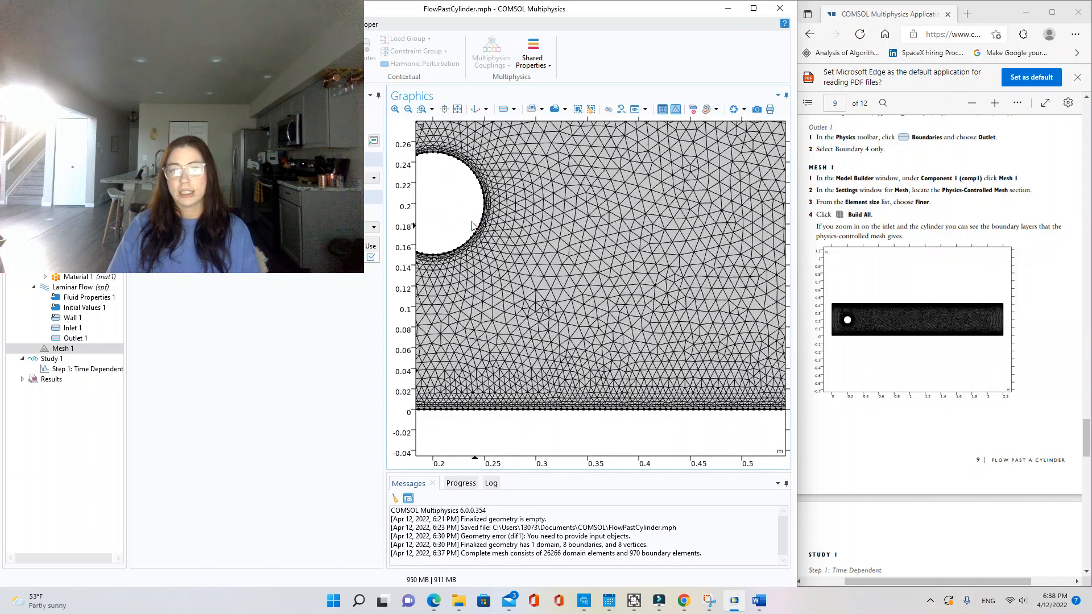
{"action": "scroll", "coordinate": [458, 222], "scroll_direction": "up", "scroll_amount": 3}
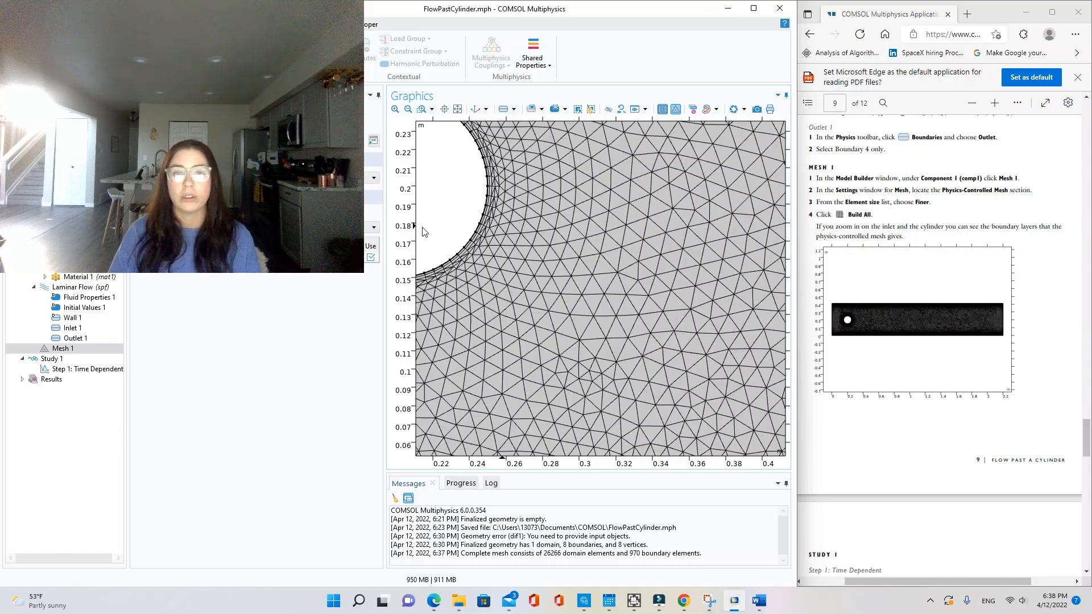
{"action": "left_click", "coordinate": [395, 110]}
{"action": "left_click", "coordinate": [407, 109]}
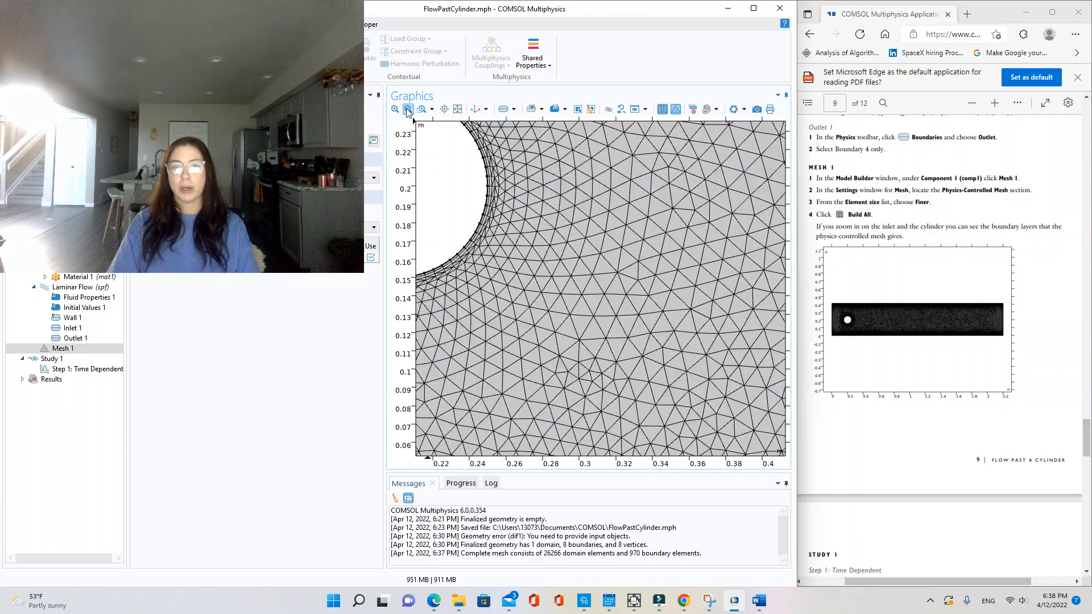
{"action": "left_click", "coordinate": [408, 109]}
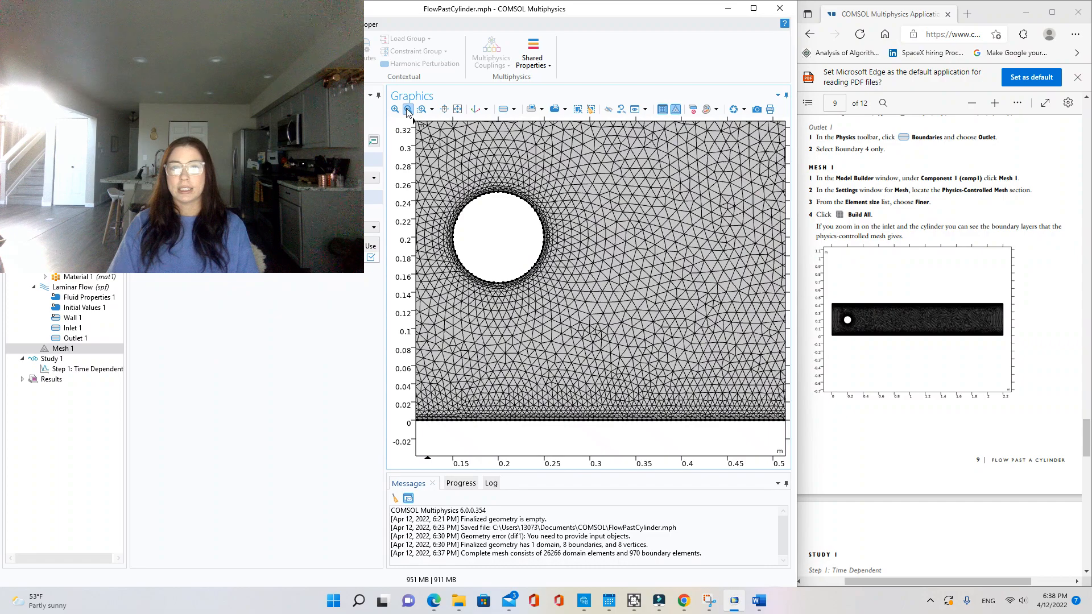
{"action": "left_click", "coordinate": [458, 109]}
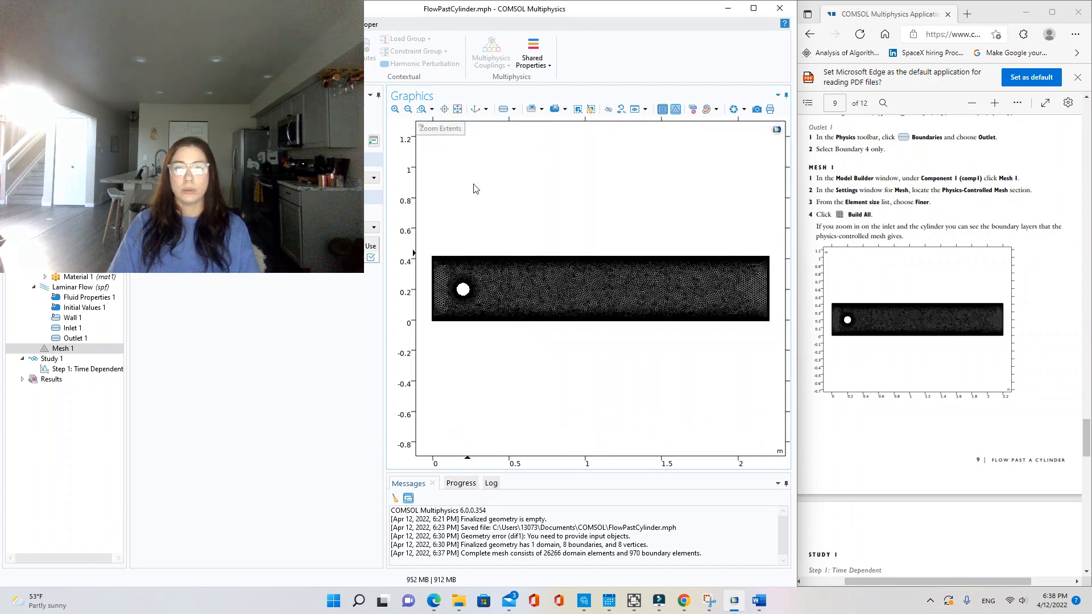
{"action": "scroll", "coordinate": [463, 291], "scroll_direction": "up", "scroll_amount": 3}
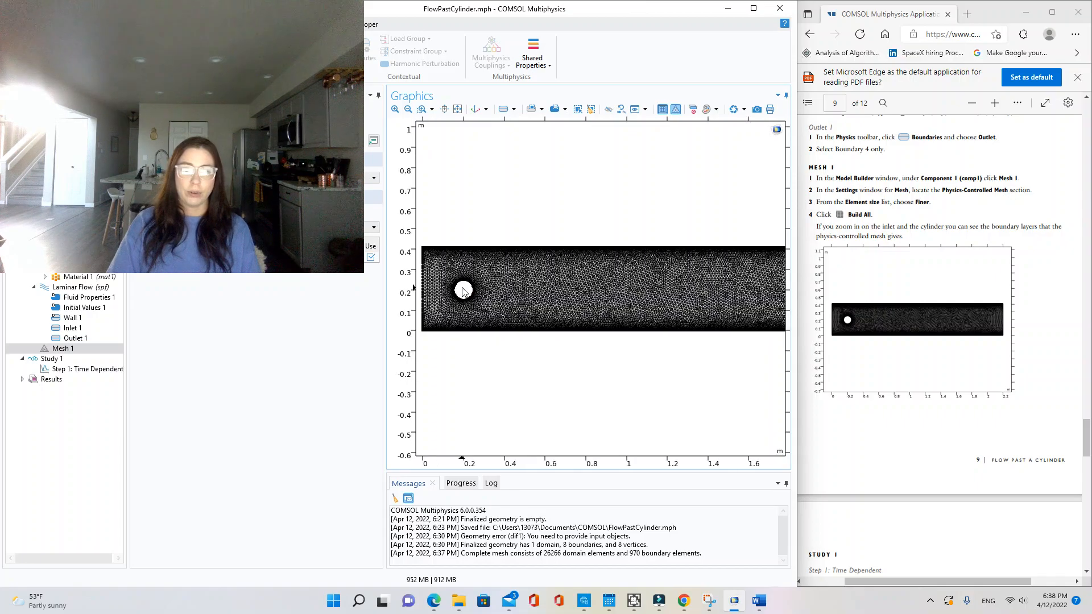
{"action": "scroll", "coordinate": [470, 287], "scroll_direction": "down", "scroll_amount": 2}
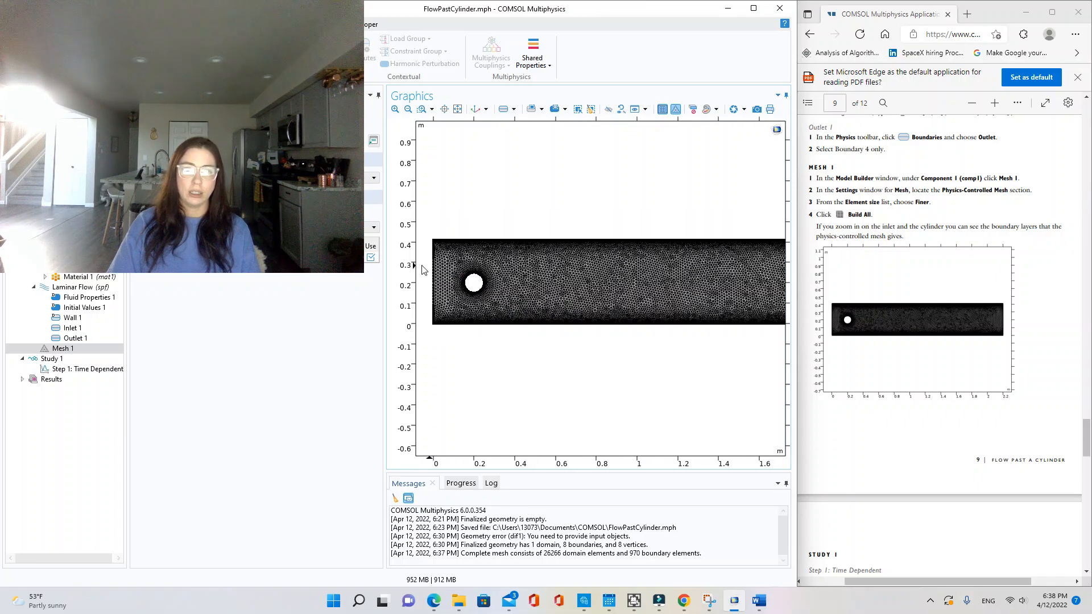
{"action": "scroll", "coordinate": [417, 275], "scroll_direction": "up", "scroll_amount": 3}
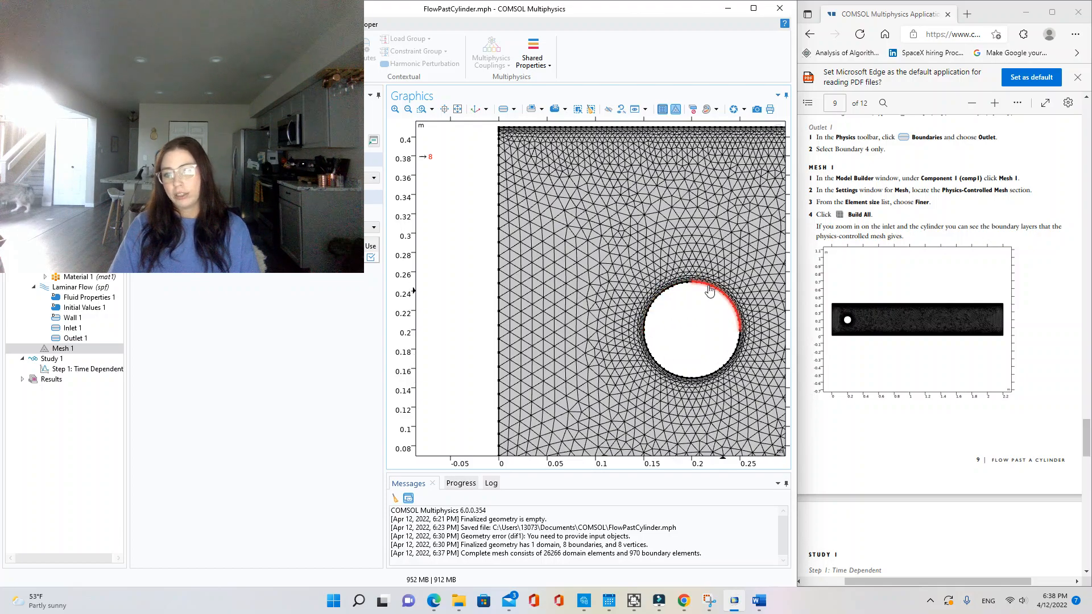
- Inspect the fine boundary-layer elements hugging the cylinder's edge in the mesh
{"action": "scroll", "coordinate": [743, 376], "scroll_direction": "up", "scroll_amount": 2}
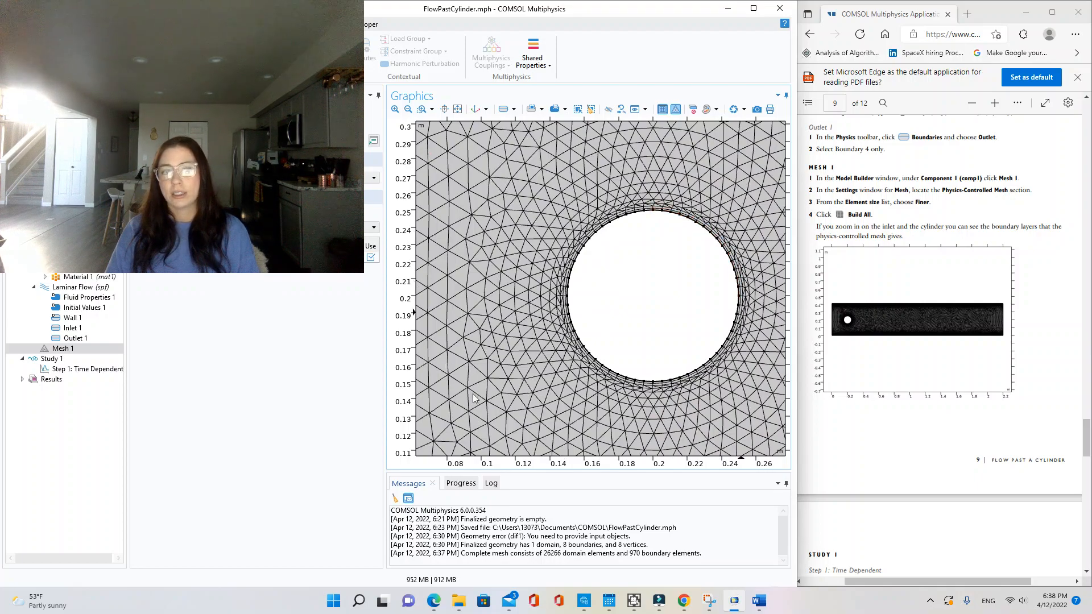
{"action": "scroll", "coordinate": [503, 259], "scroll_direction": "down", "scroll_amount": 4}
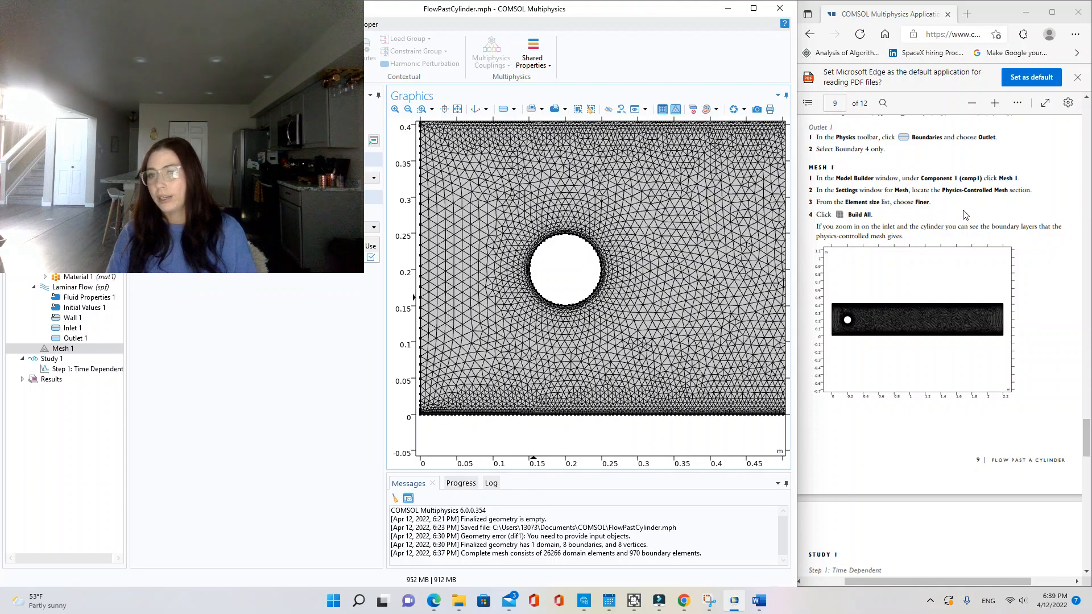
- Set the Time Dependent study step's output times to range(0,0.2,3.4) range(3.5,0.02,7) and show the default solver
{"action": "scroll", "coordinate": [965, 214], "scroll_direction": "down", "scroll_amount": 6}
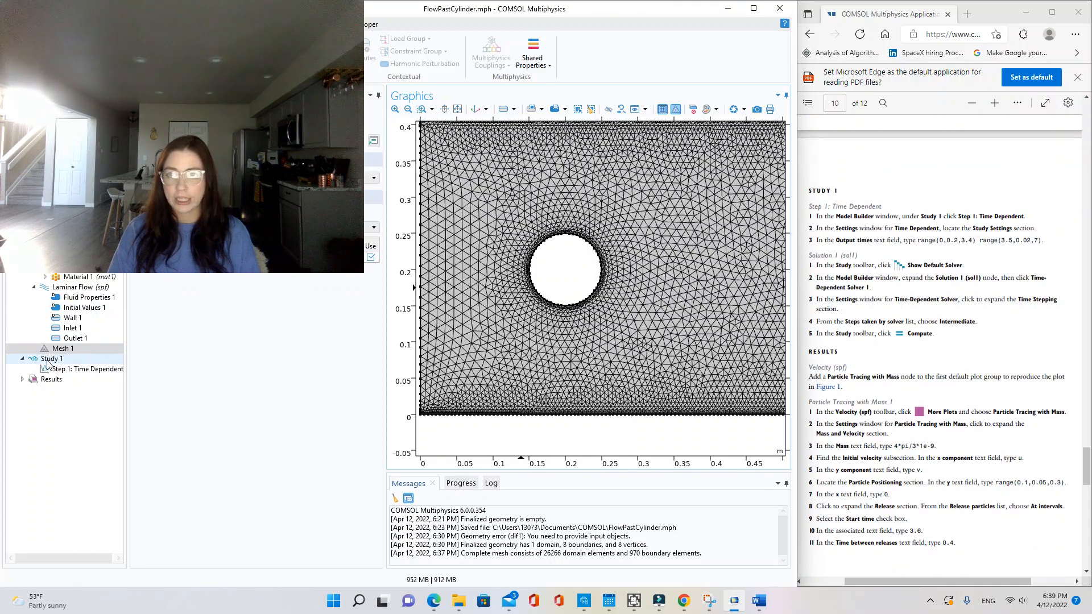
{"action": "left_click", "coordinate": [57, 372]}
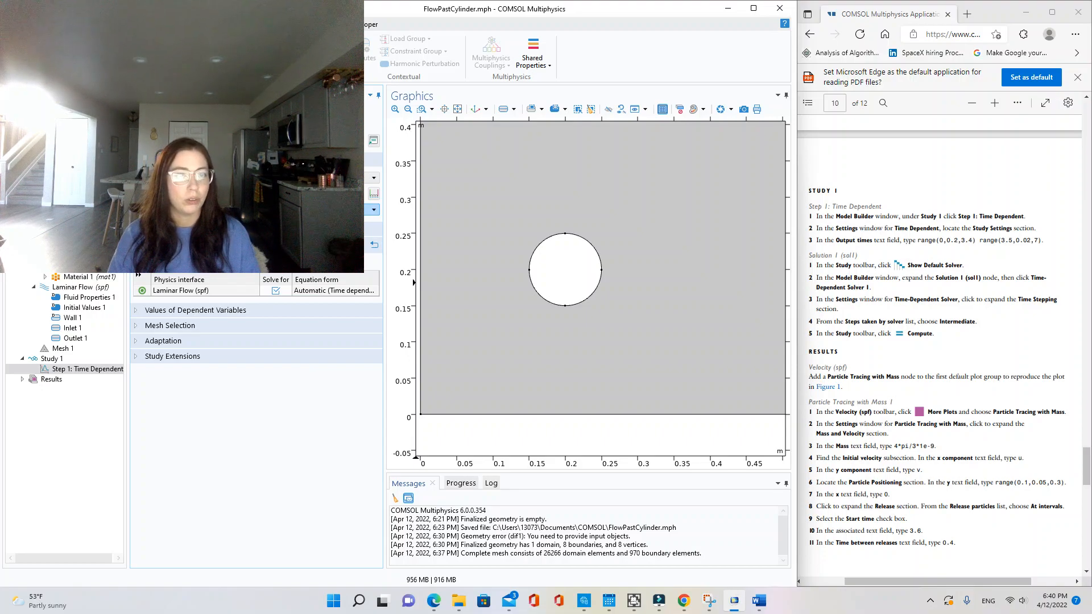
{"action": "left_click", "coordinate": [374, 194]}
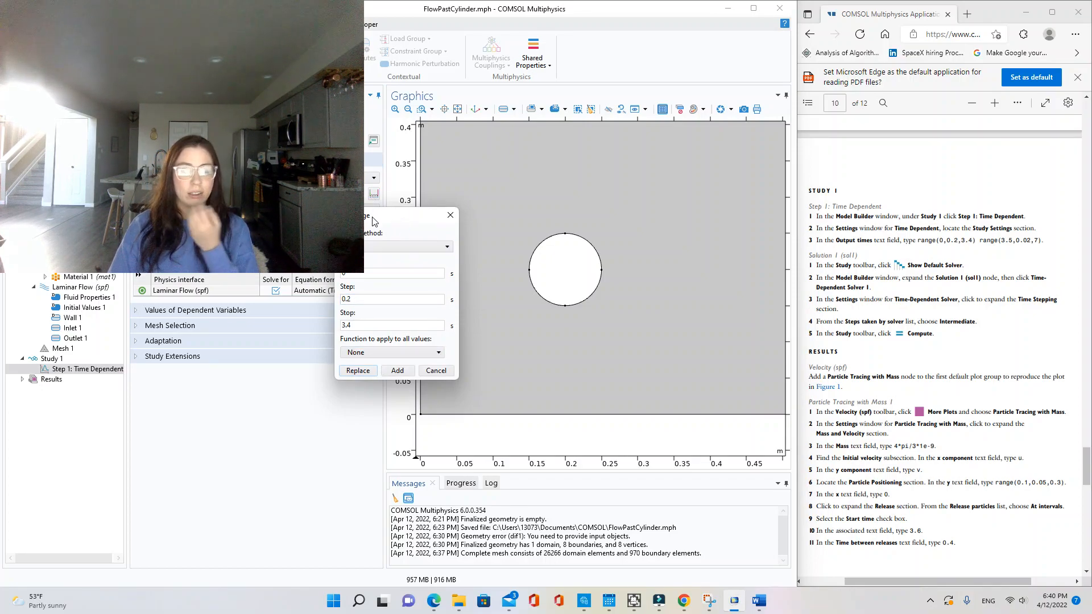
{"action": "left_click", "coordinate": [355, 273]}
{"action": "key", "text": "Tab"}
{"action": "key", "text": "Tab"}
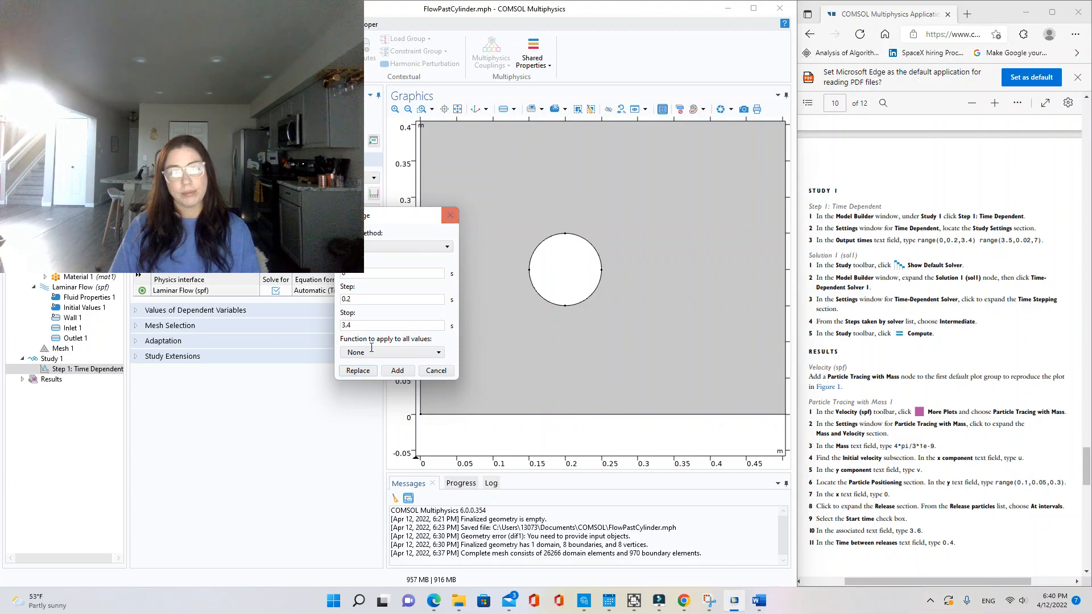
{"action": "left_click", "coordinate": [390, 371]}
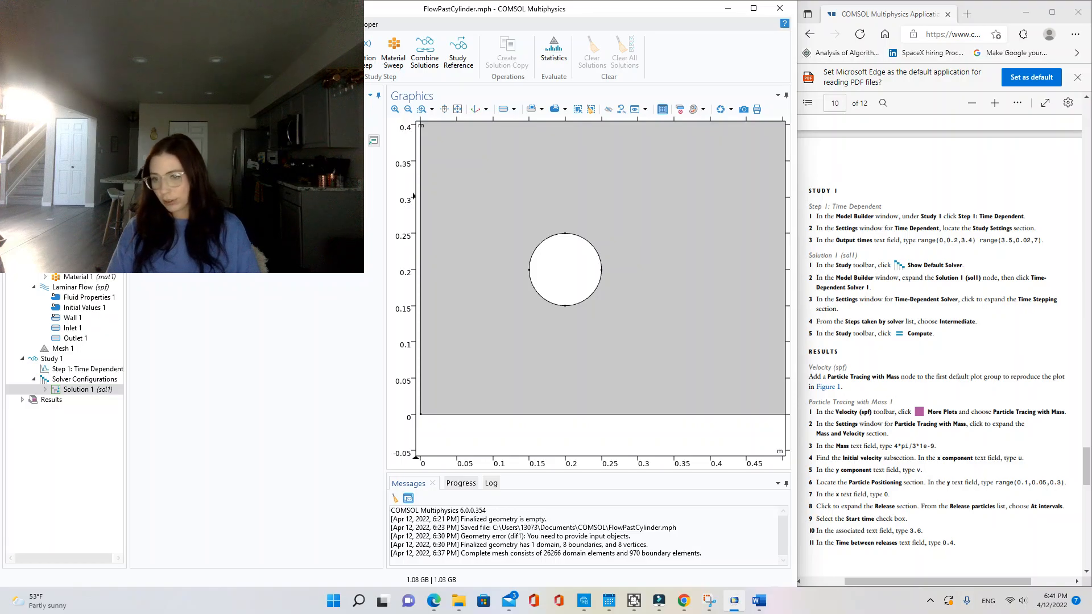
- Open the settings of Time-Dependent Solver 1 under Solution 1 and expand its Time Stepping section
{"action": "scroll", "coordinate": [926, 400], "scroll_direction": "down", "scroll_amount": 2}
{"action": "scroll", "coordinate": [941, 329], "scroll_direction": "up", "scroll_amount": 1}
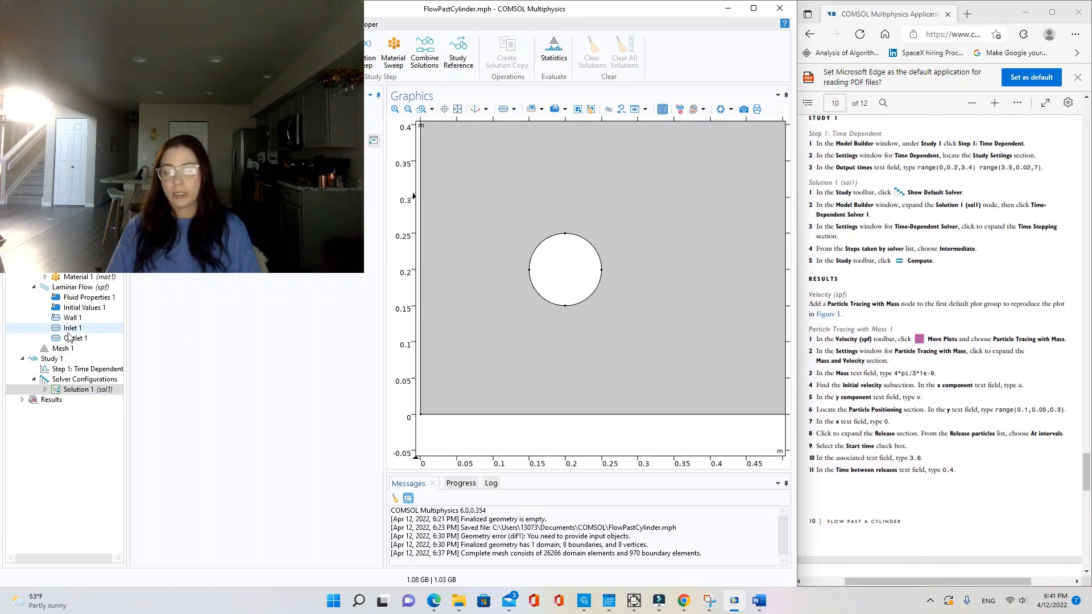
{"action": "left_click", "coordinate": [79, 390]}
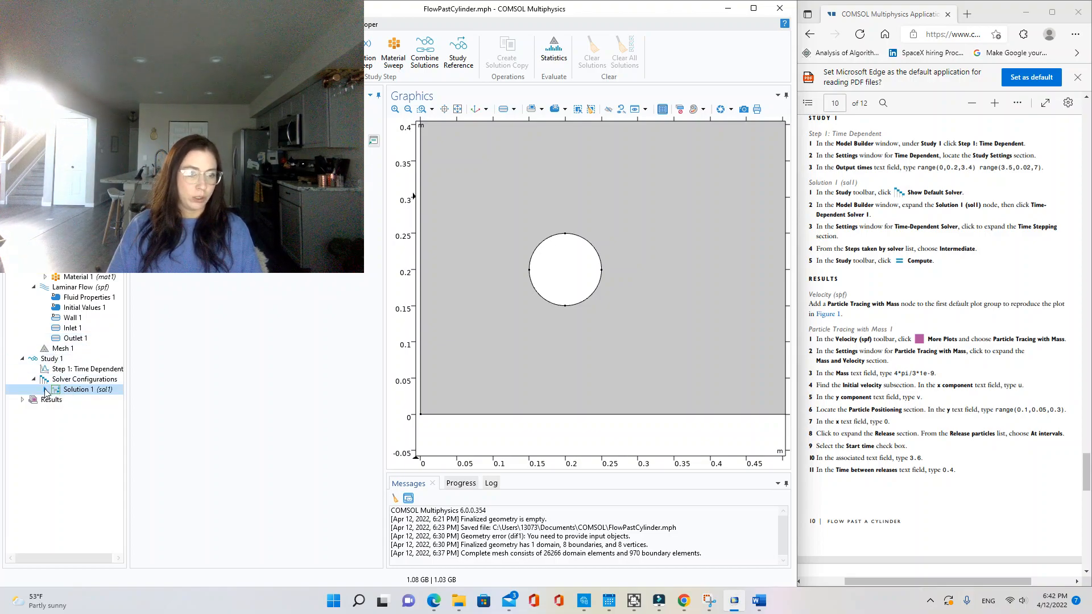
{"action": "left_click", "coordinate": [46, 390]}
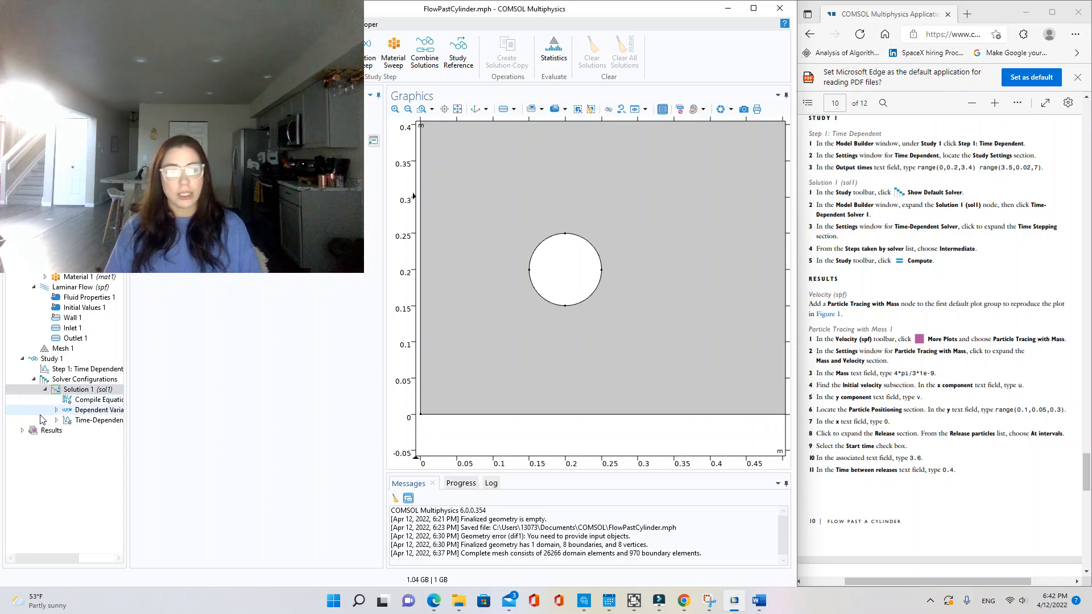
{"action": "left_click", "coordinate": [78, 424]}
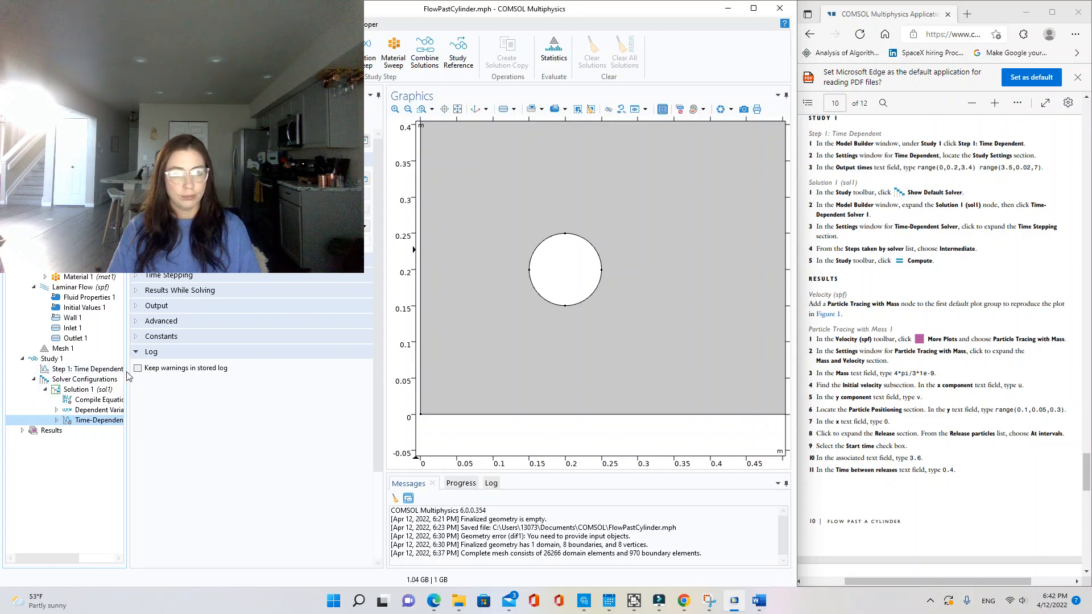
{"action": "left_click_drag", "start_coordinate": [128, 368], "coordinate": [159, 368]}
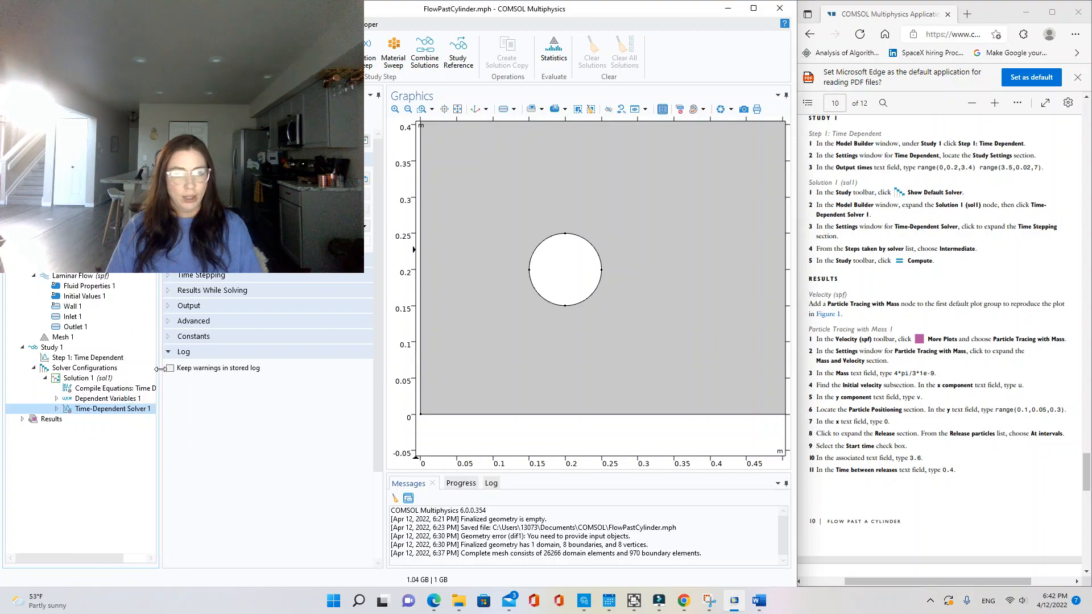
{"action": "left_click", "coordinate": [57, 409]}
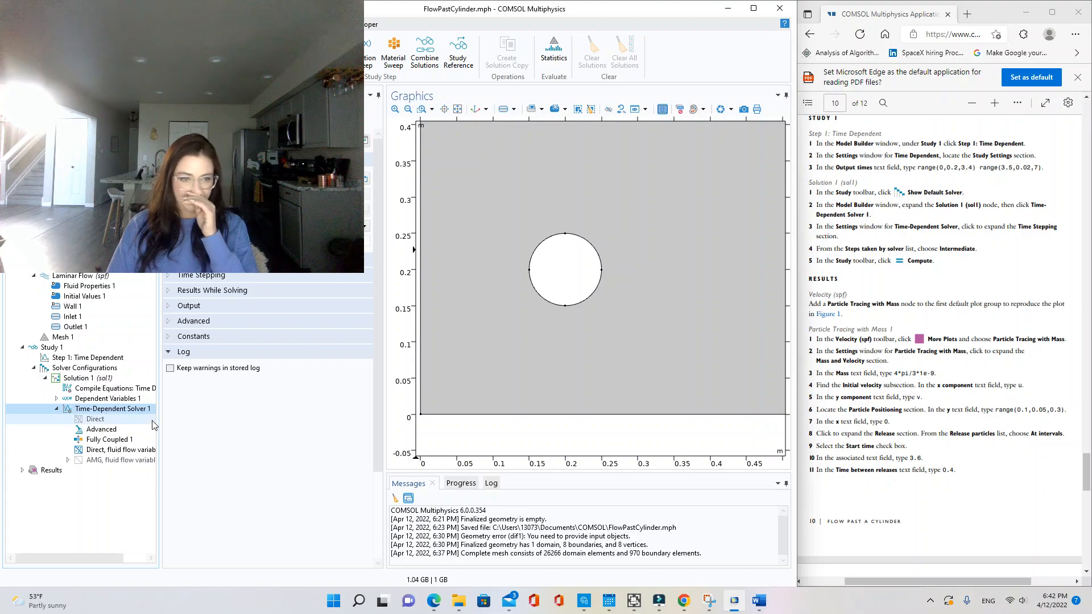
{"action": "left_click_drag", "start_coordinate": [159, 427], "coordinate": [118, 429]}
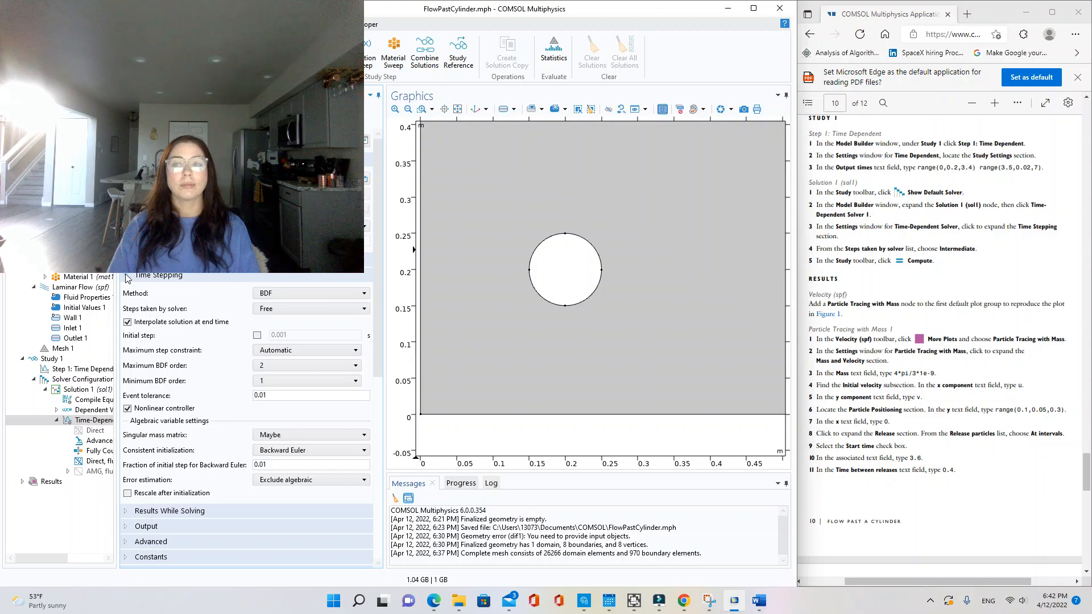
- Set the steps taken by the time-dependent solver to Intermediate, keeping the BDF method
{"action": "left_click", "coordinate": [257, 310]}
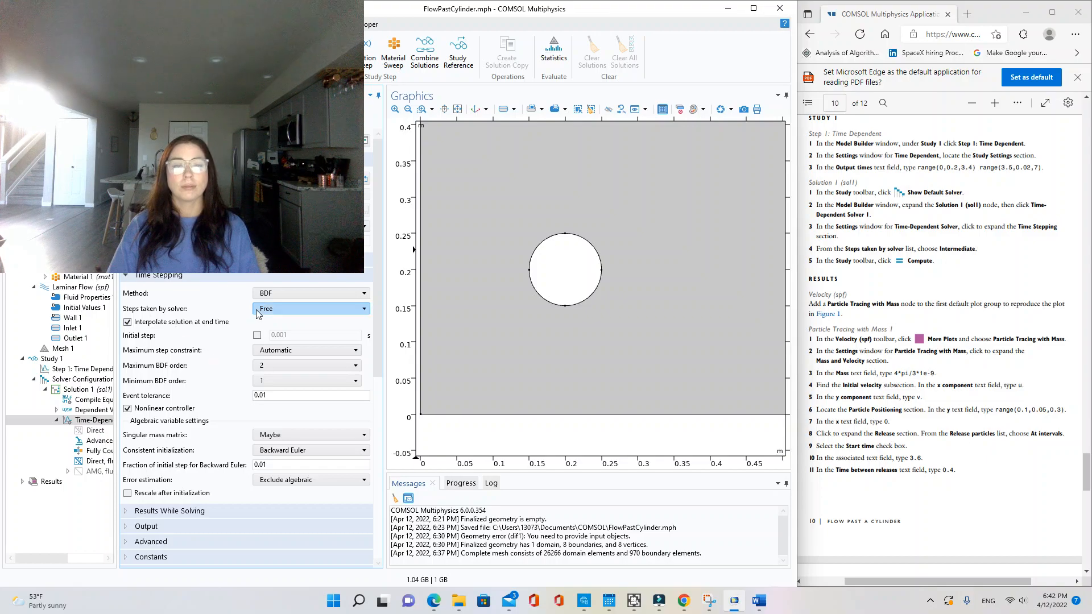
{"action": "left_click", "coordinate": [226, 313]}
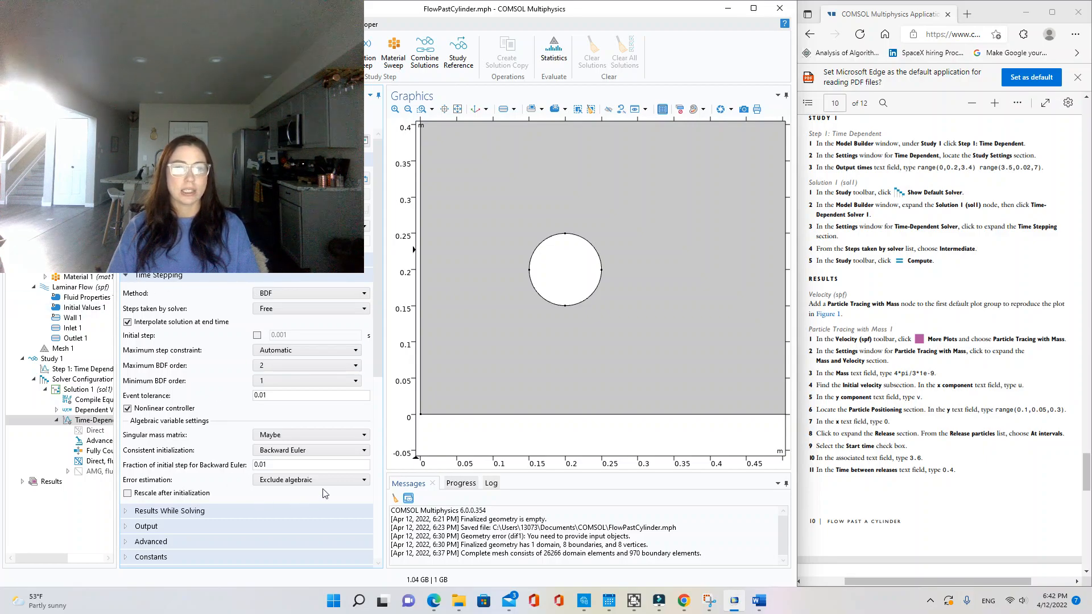
{"action": "left_click", "coordinate": [273, 295]}
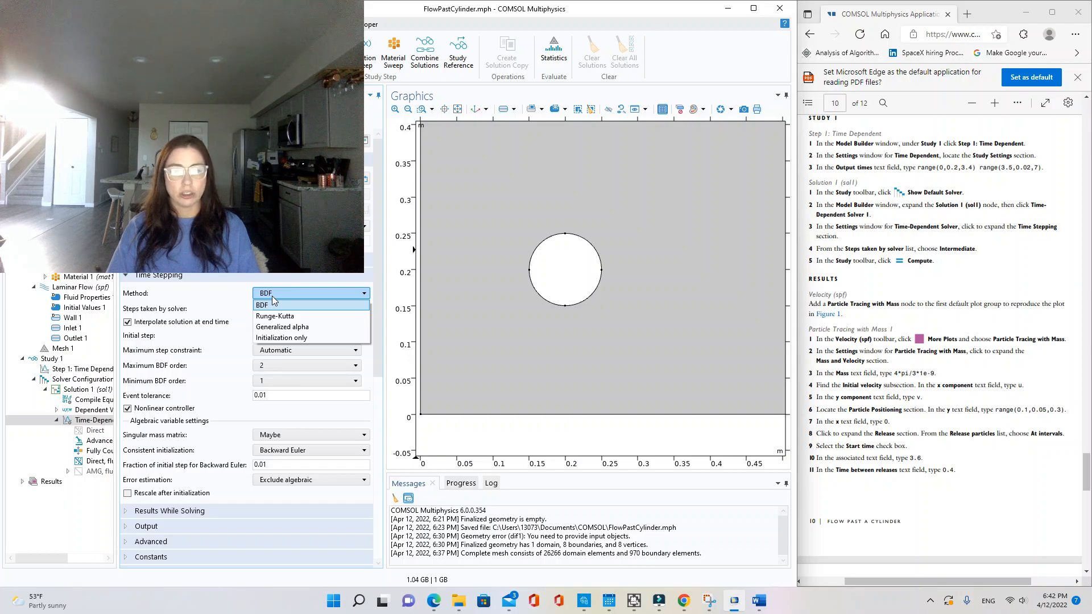
{"action": "left_click", "coordinate": [273, 303]}
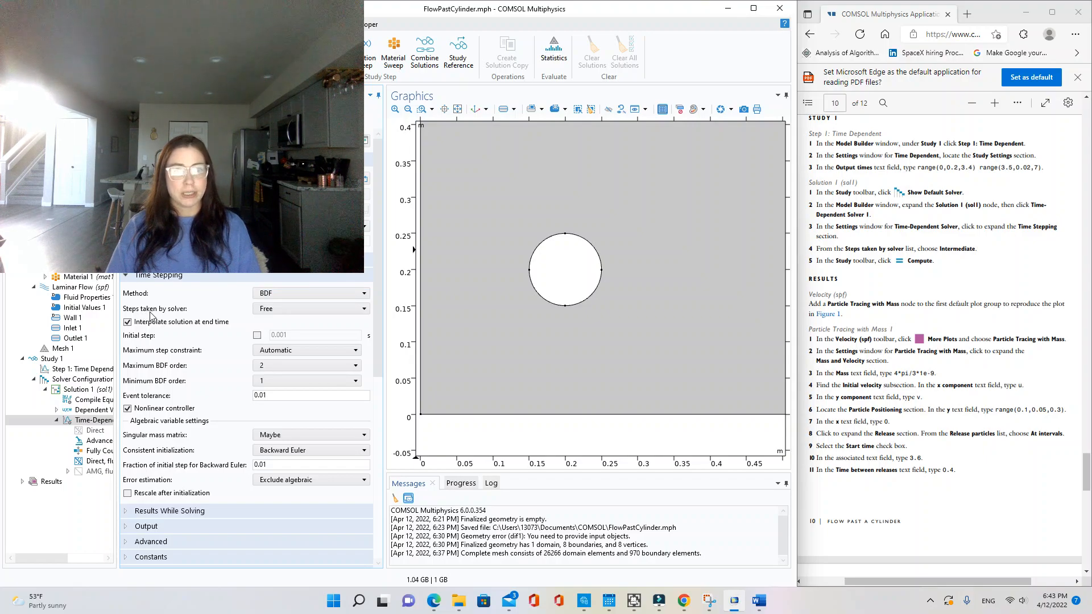
{"action": "left_click", "coordinate": [281, 310]}
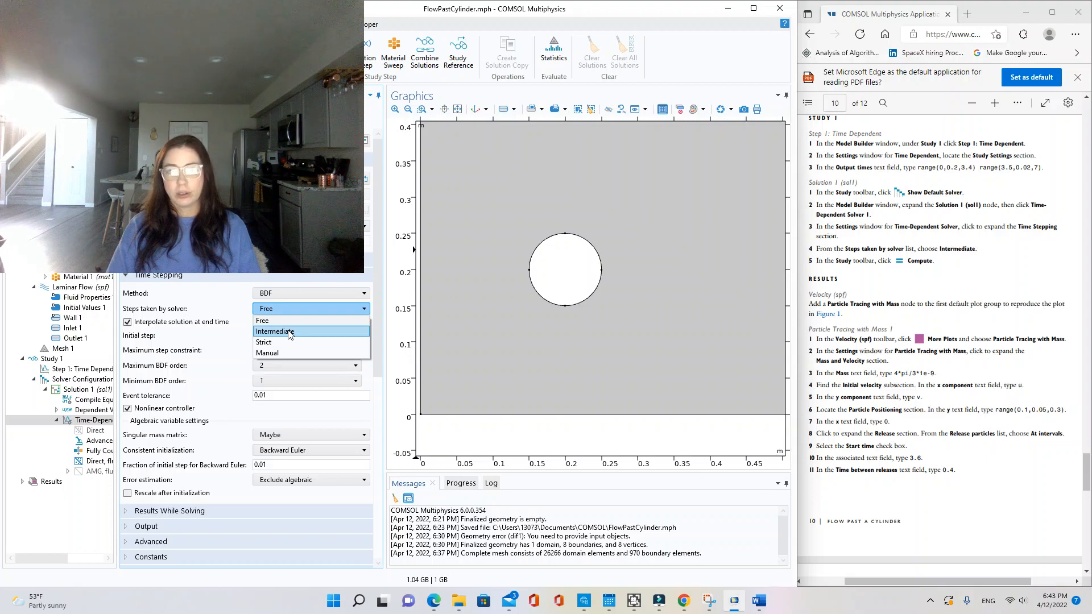
{"action": "left_click", "coordinate": [288, 332]}
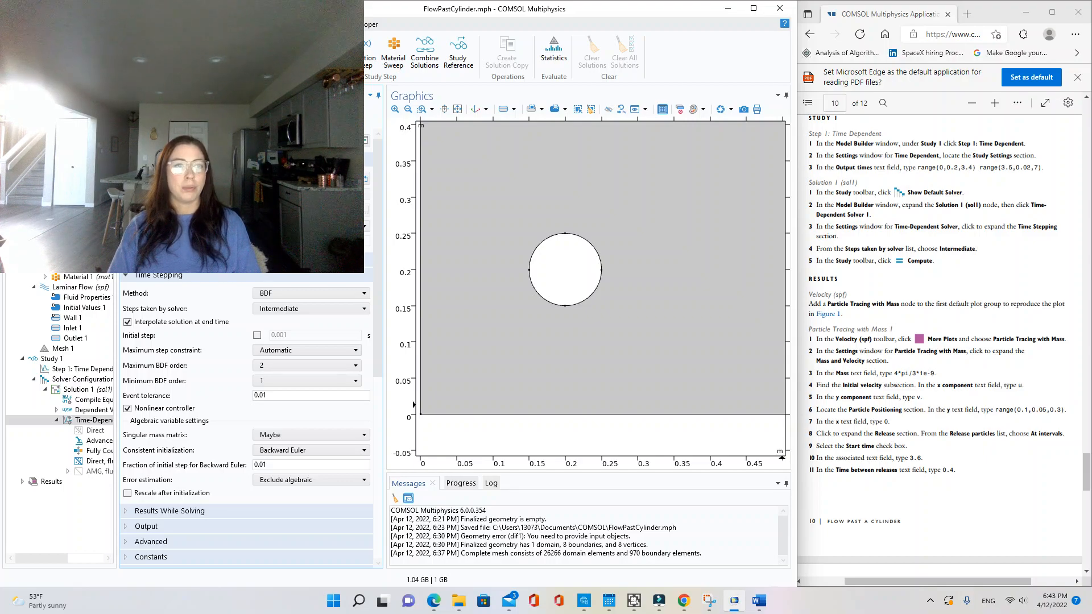
- Compute Study 1, following the solver log and progress details while it runs, and read ahead in the PDF's results instructions
{"action": "key", "text": "F8"}
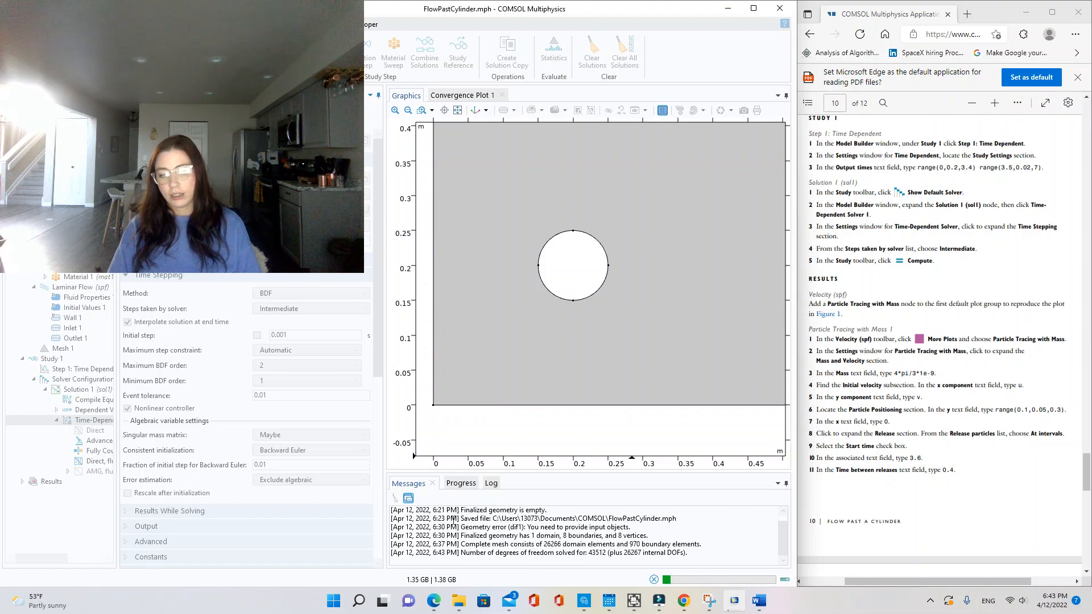
{"action": "left_click", "coordinate": [461, 483]}
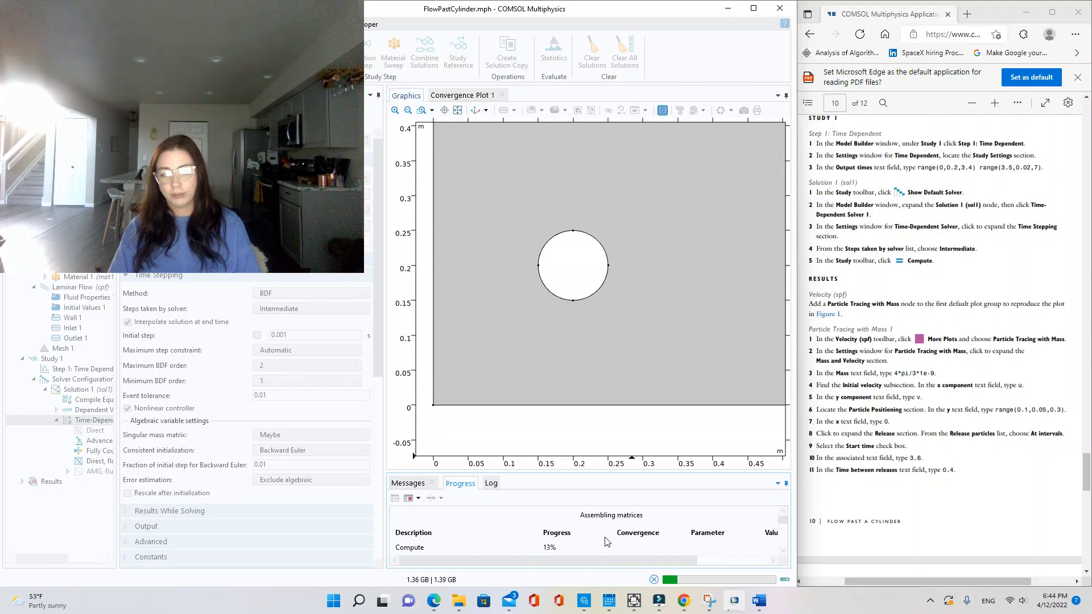
{"action": "left_click", "coordinate": [490, 483]}
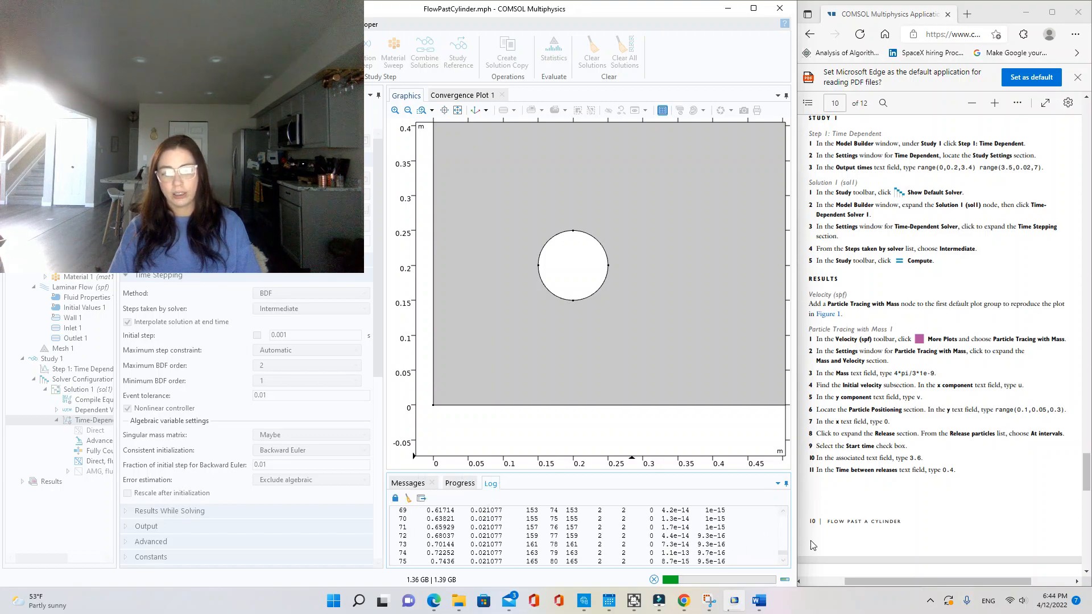
{"action": "left_click_drag", "start_coordinate": [751, 474], "coordinate": [755, 214]}
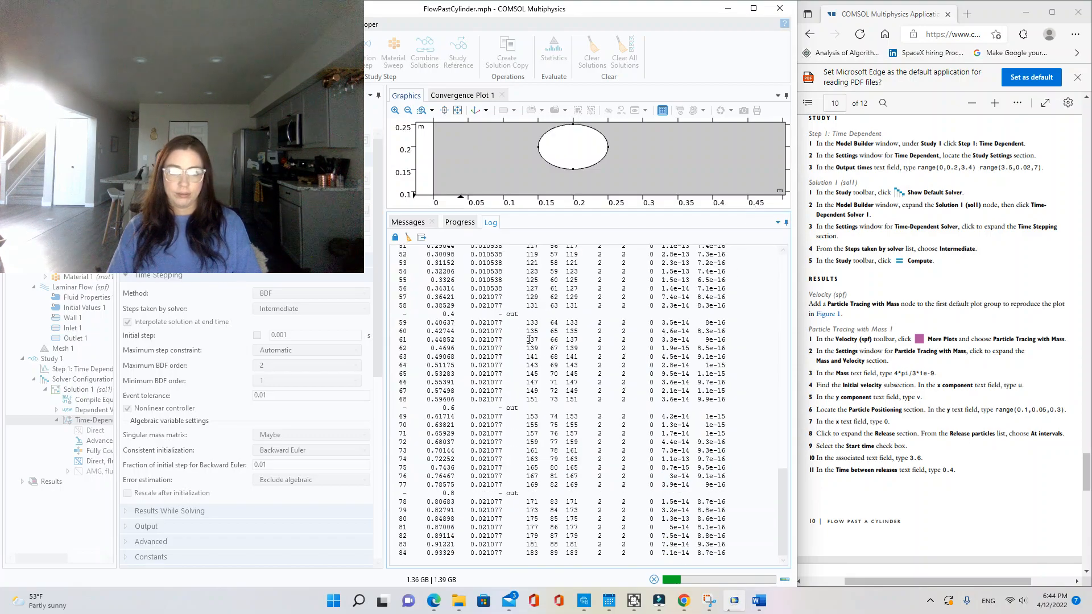
{"action": "left_click", "coordinate": [460, 223]}
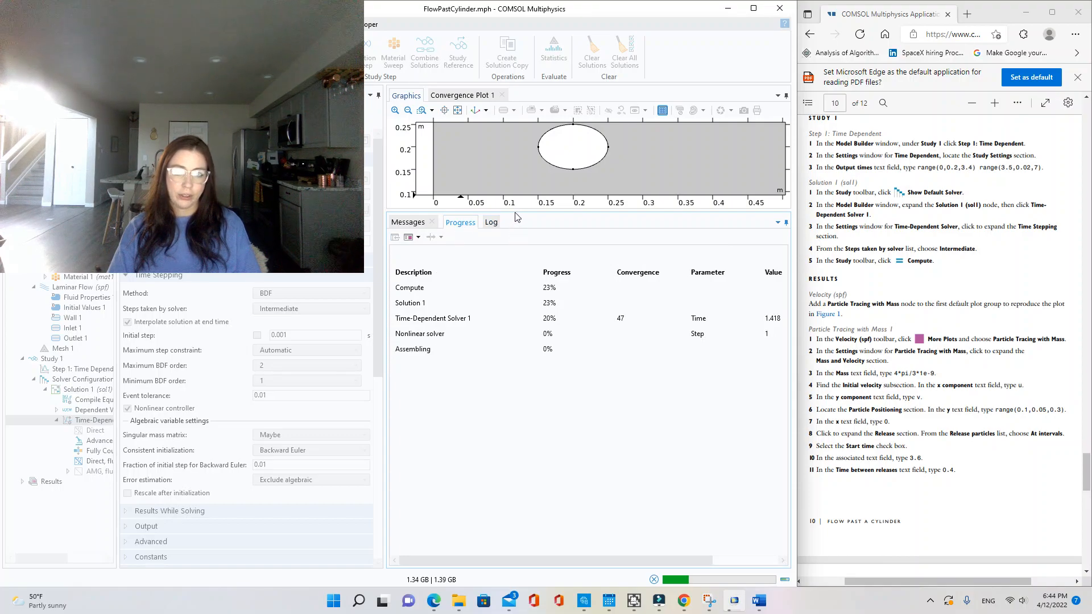
{"action": "left_click_drag", "start_coordinate": [516, 216], "coordinate": [480, 266]}
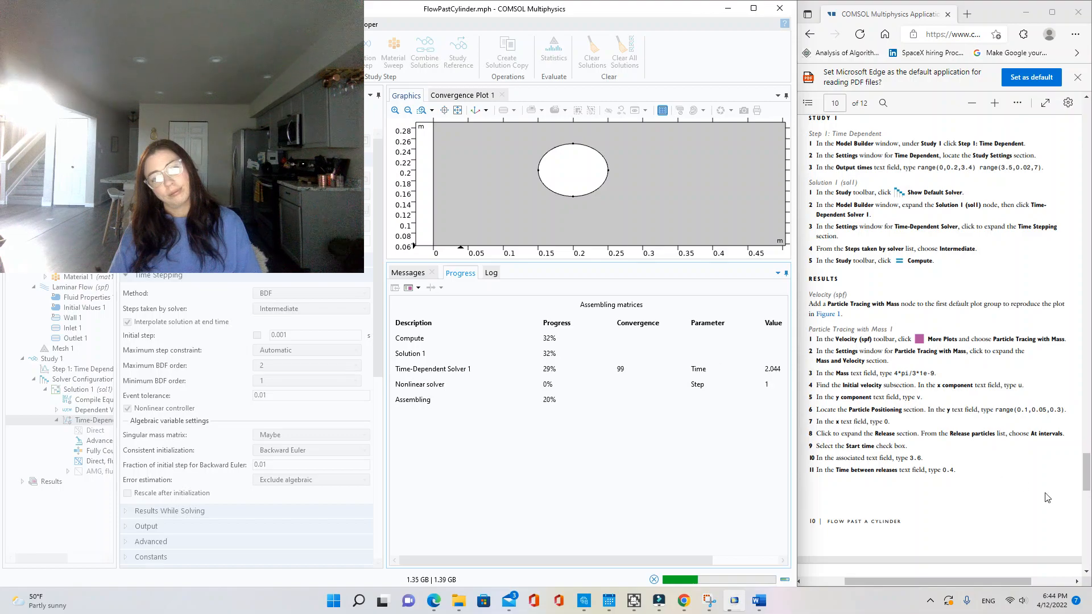
{"action": "scroll", "coordinate": [1045, 498], "scroll_direction": "down", "scroll_amount": 3}
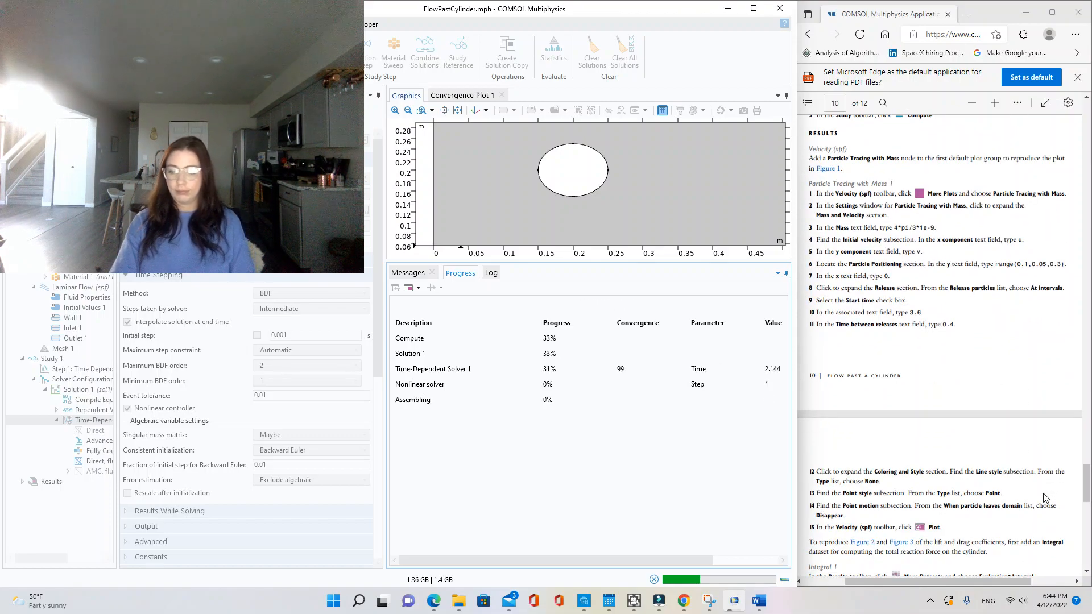
- Close Wondershare Filmora without saving the project changes and dismiss its feedback survey
{"action": "mouse_move", "coordinate": [659, 608]}
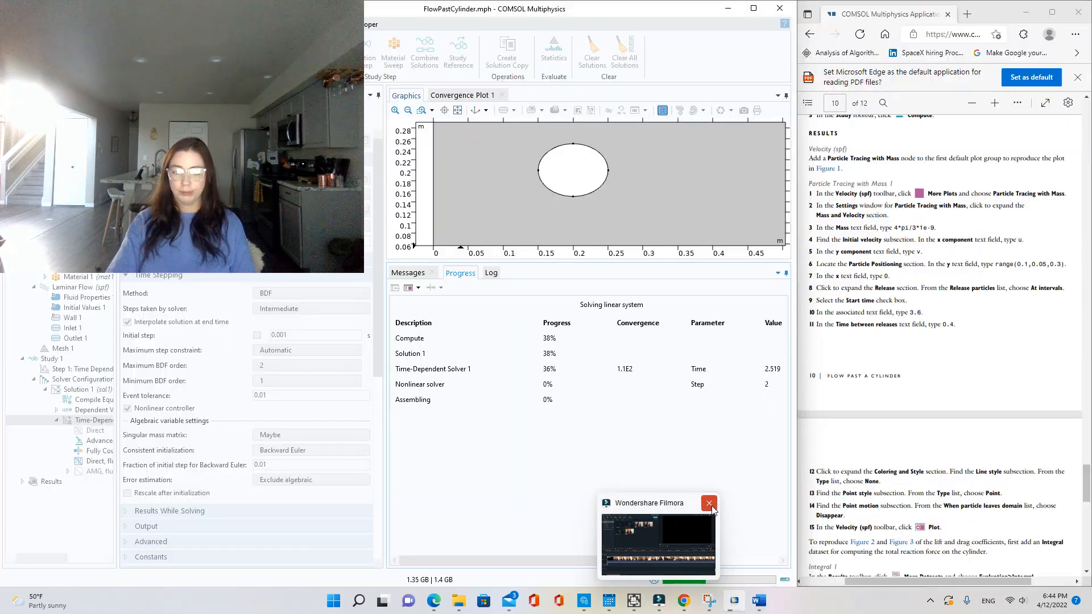
{"action": "left_click", "coordinate": [710, 503]}
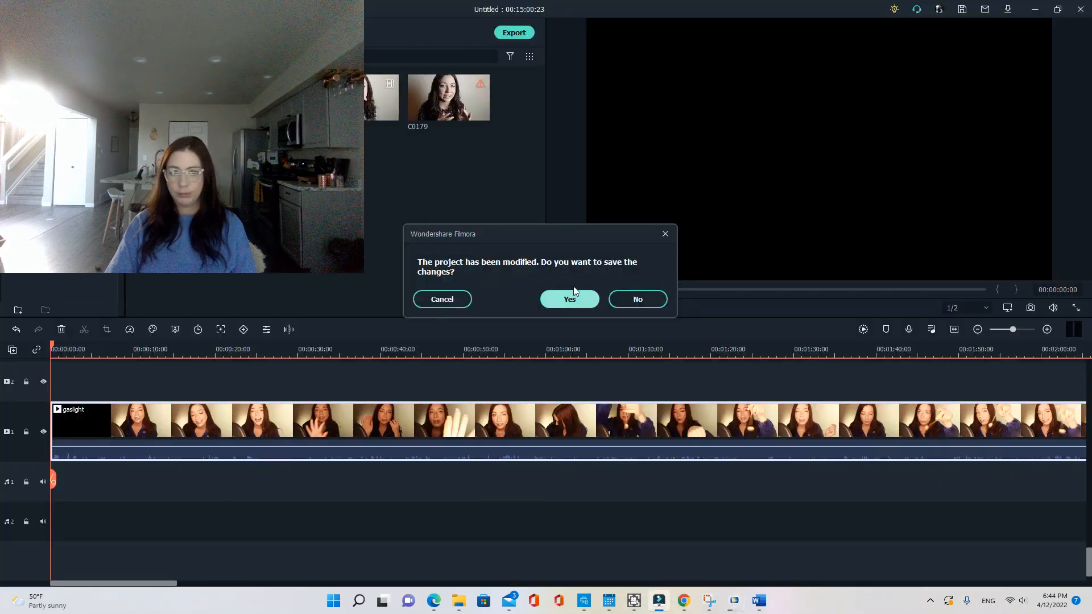
{"action": "left_click", "coordinate": [646, 304]}
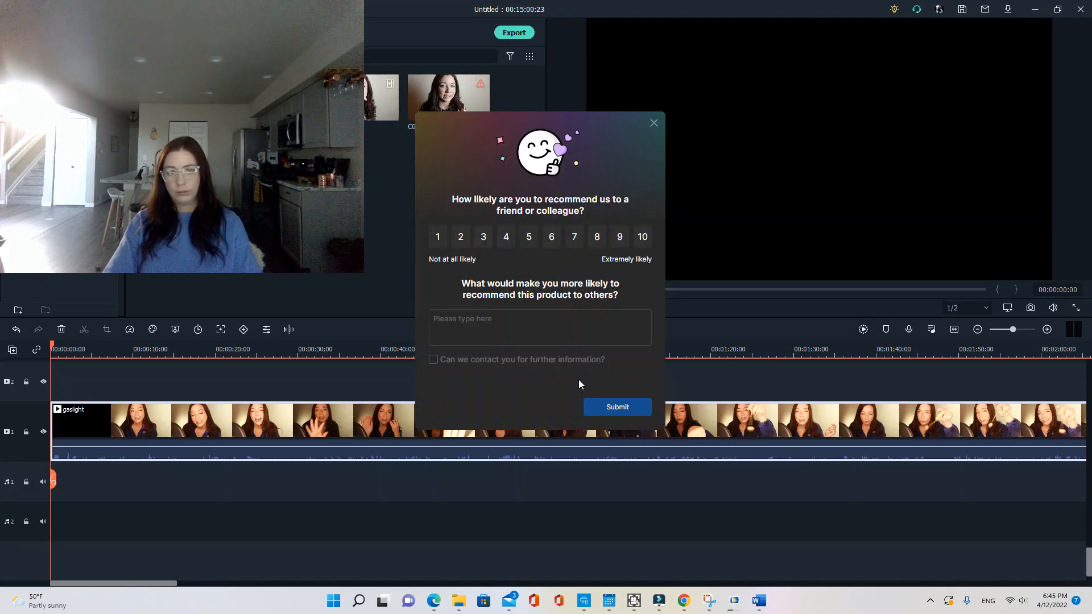
{"action": "left_click", "coordinate": [654, 123]}
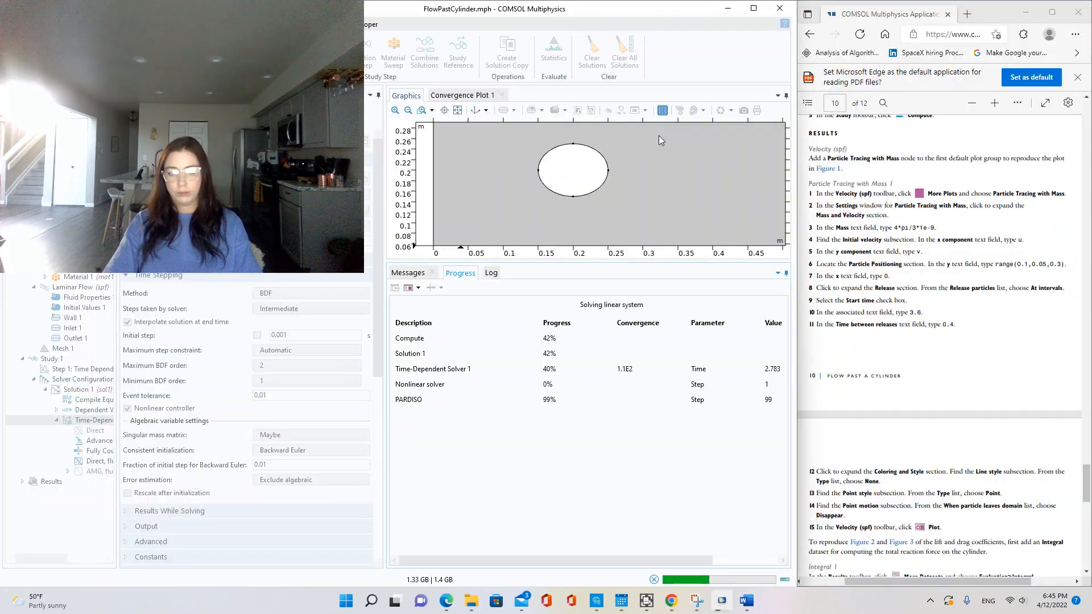
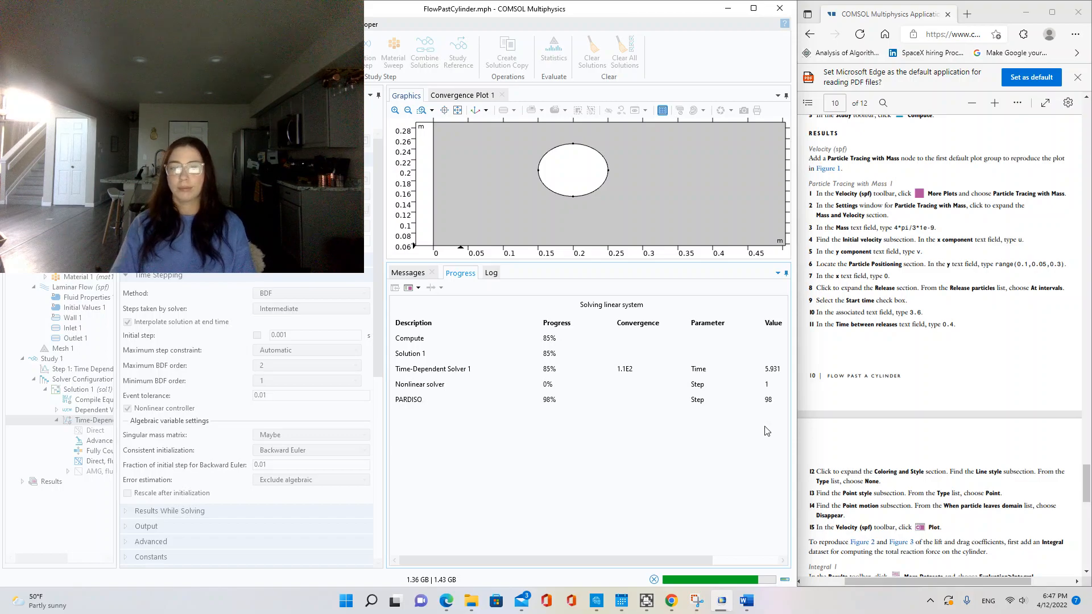
- Enlarge the plot area and examine the time-dependent solver's convergence plot and the velocity magnitude surface plot
{"action": "left_click_drag", "start_coordinate": [675, 262], "coordinate": [695, 414]}
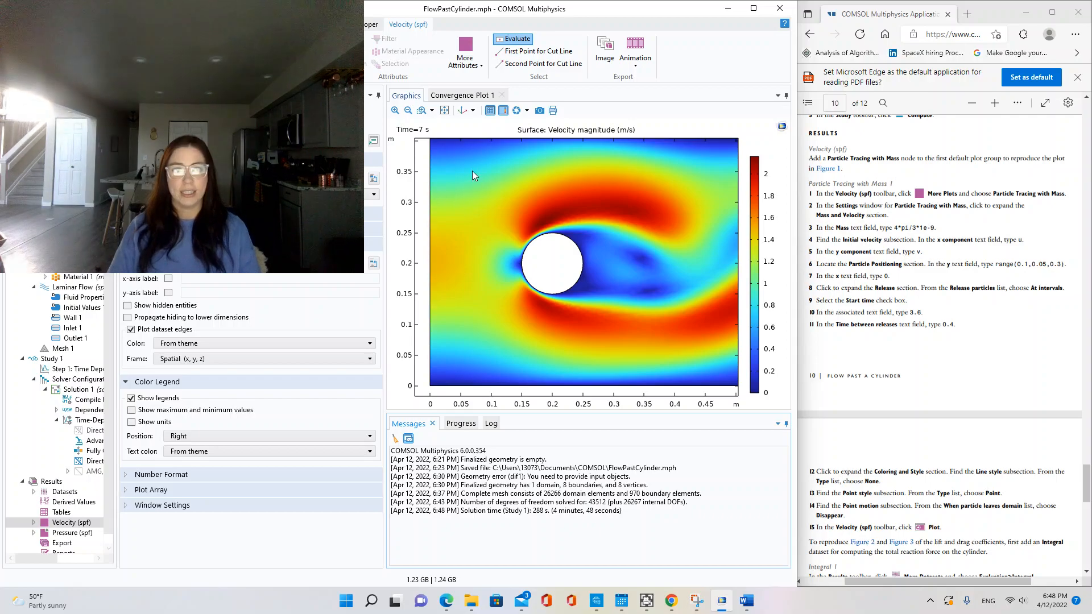
{"action": "left_click", "coordinate": [466, 97]}
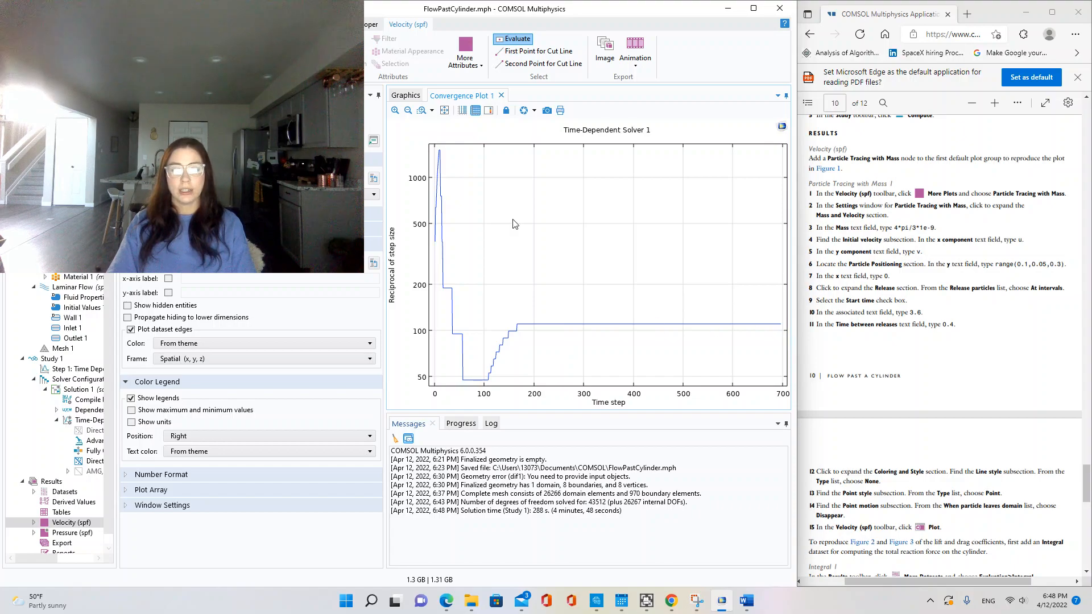
{"action": "left_click", "coordinate": [405, 95]}
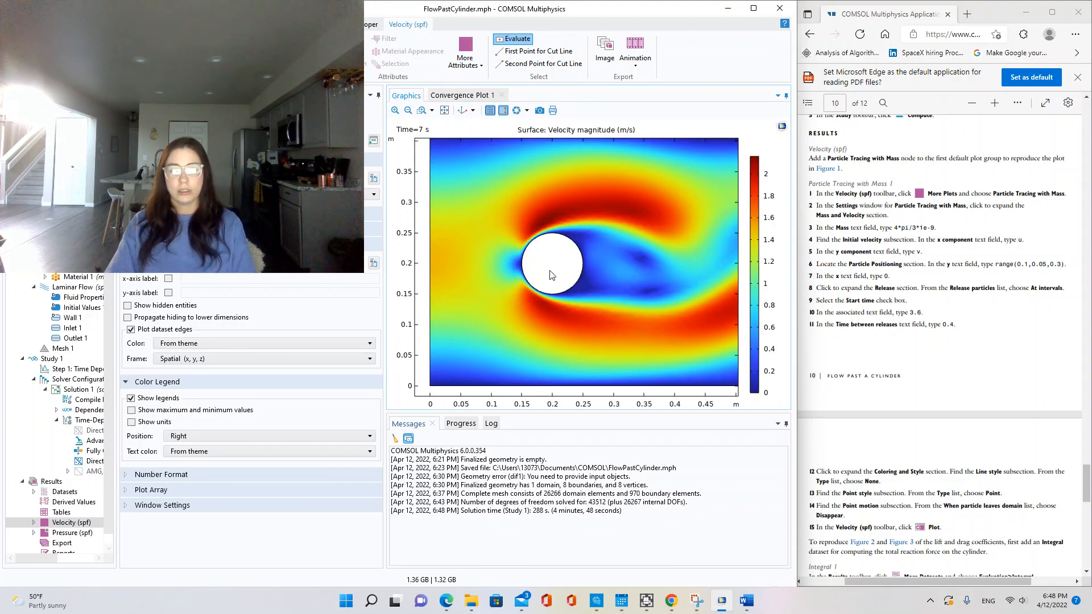
- Compare the solver's convergence plot with the velocity magnitude plot and fit the whole channel in view
{"action": "left_click", "coordinate": [449, 95]}
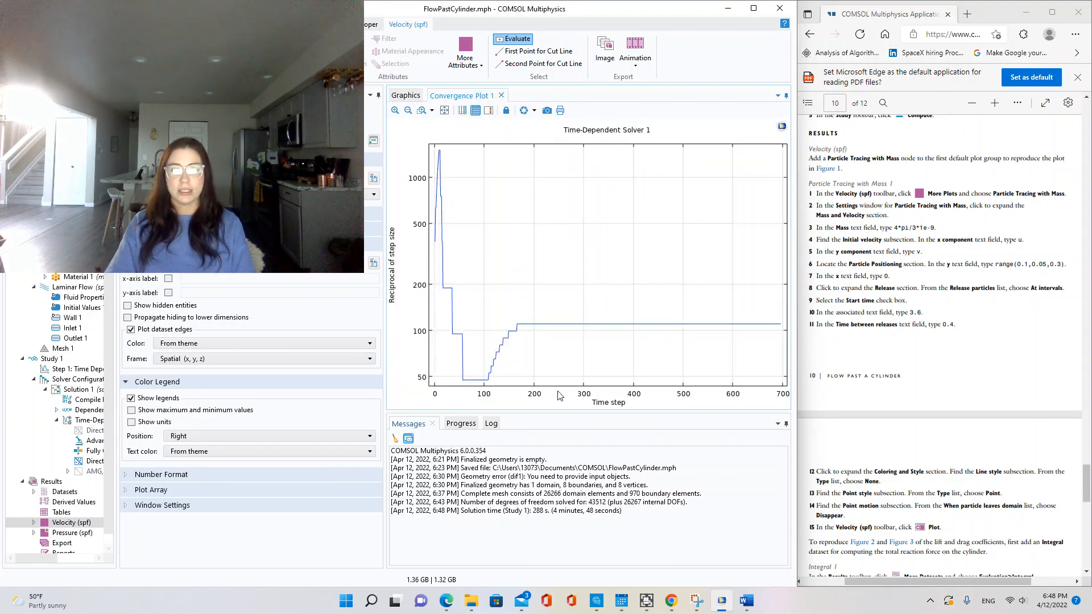
{"action": "left_click", "coordinate": [406, 96]}
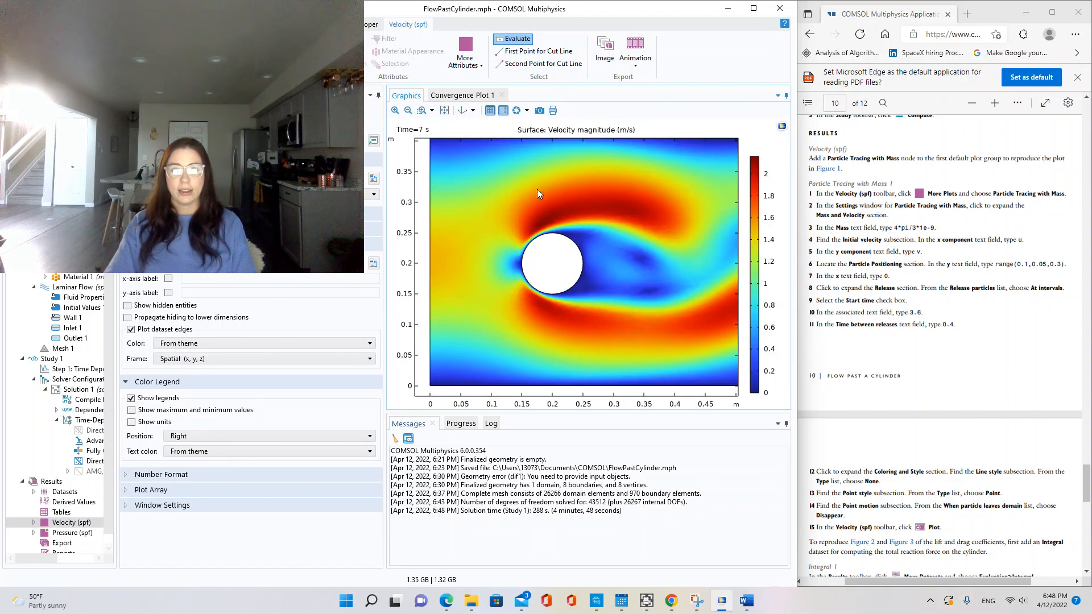
{"action": "left_click", "coordinate": [445, 111]}
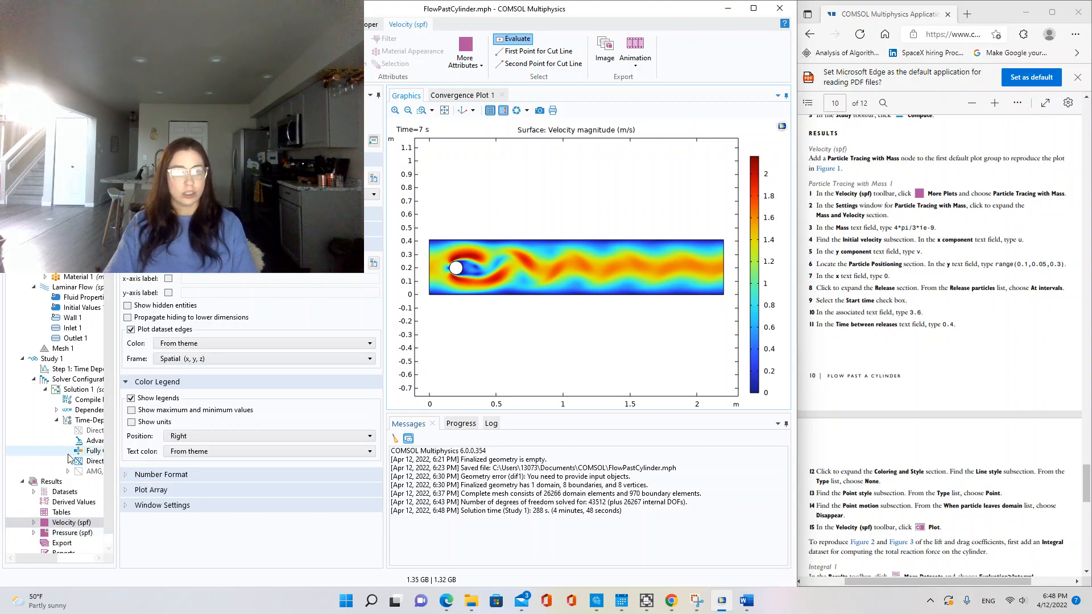
- Add a Particle Tracing with Mass plot to the Velocity (spf) plot group
{"action": "scroll", "coordinate": [96, 456], "scroll_direction": "down", "scroll_amount": 1}
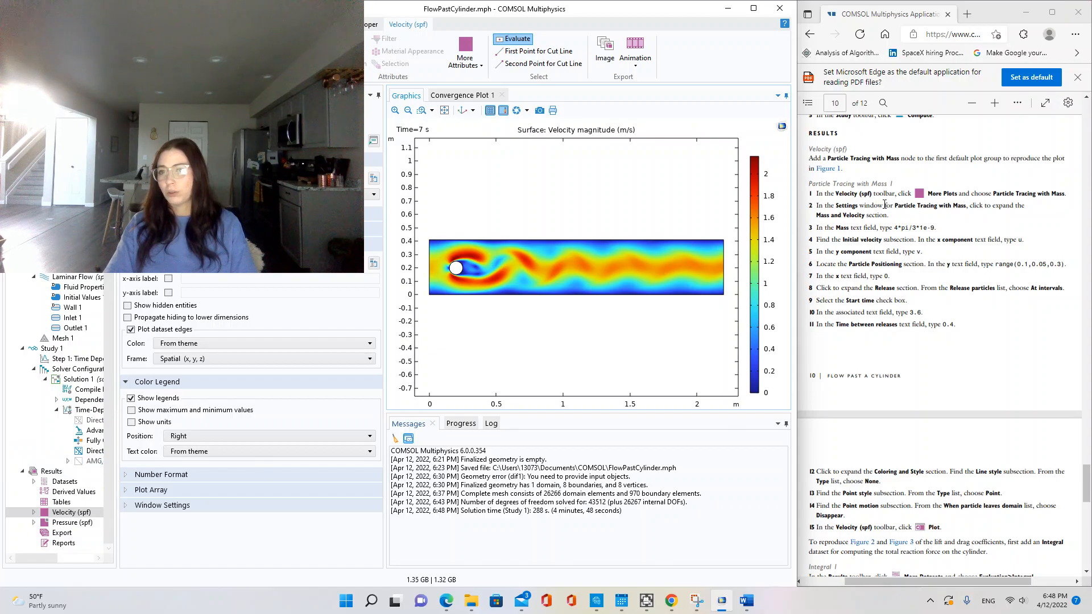
{"action": "left_click", "coordinate": [35, 512]}
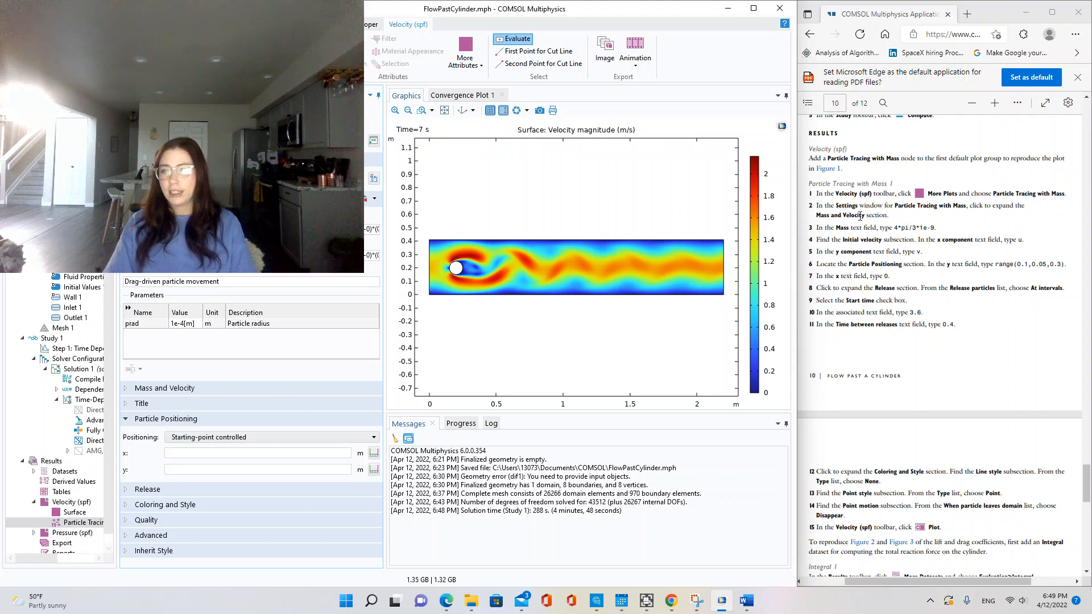
{"action": "scroll", "coordinate": [860, 215], "scroll_direction": "down", "scroll_amount": 1}
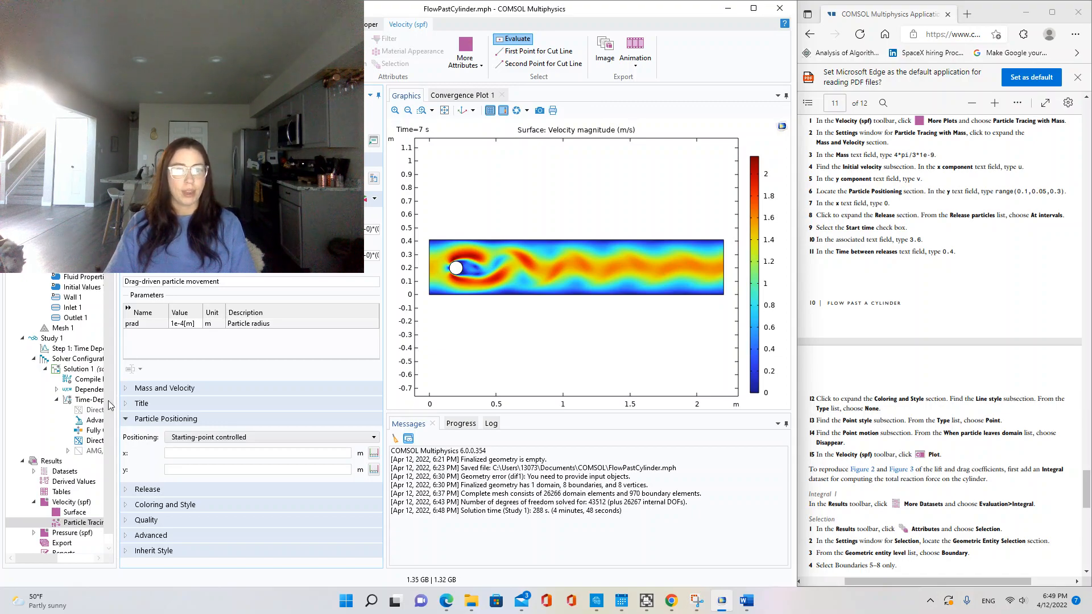
- Set the particle mass to 4*pi/2*1e-9 kg in the particle tracing plot's Mass and Velocity settings
{"action": "left_click", "coordinate": [127, 388]}
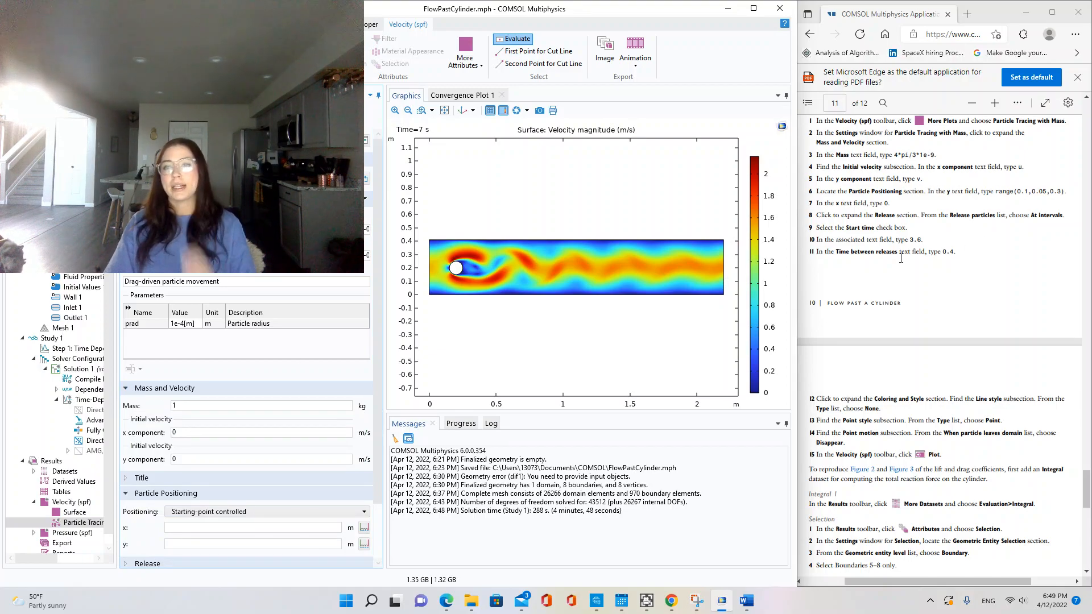
{"action": "double_click", "coordinate": [213, 406]}
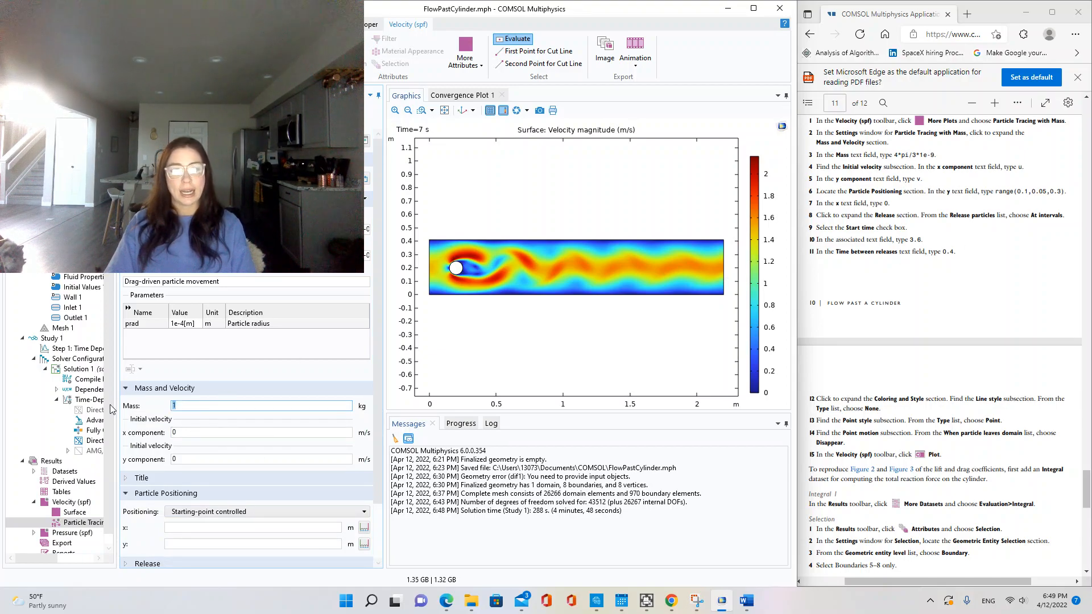
{"action": "type", "text": "4*"}
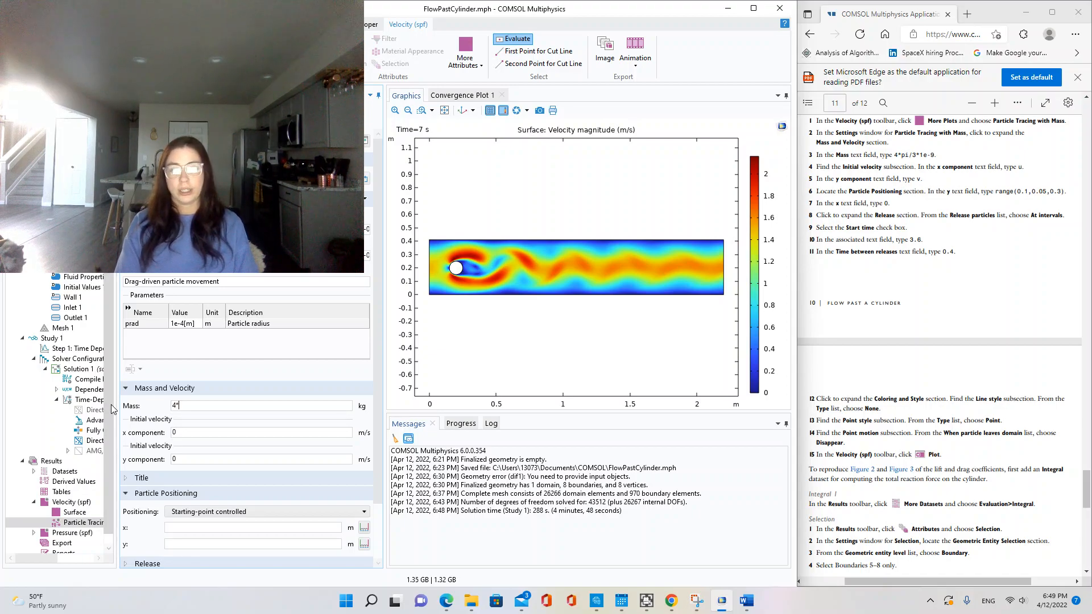
{"action": "type", "text": "pi/2*1"}
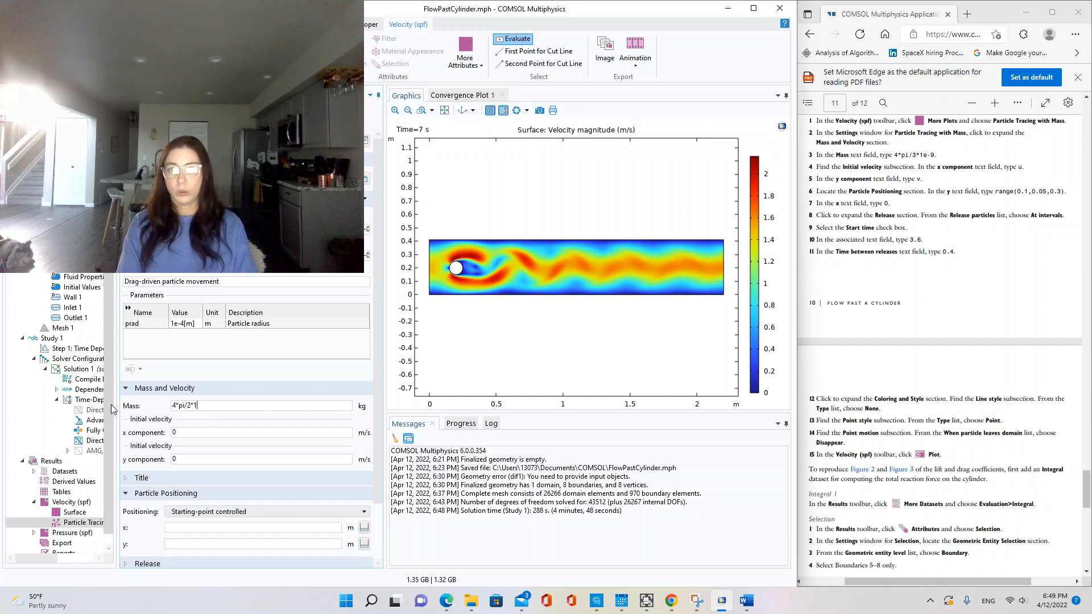
{"action": "type", "text": "e-9"}
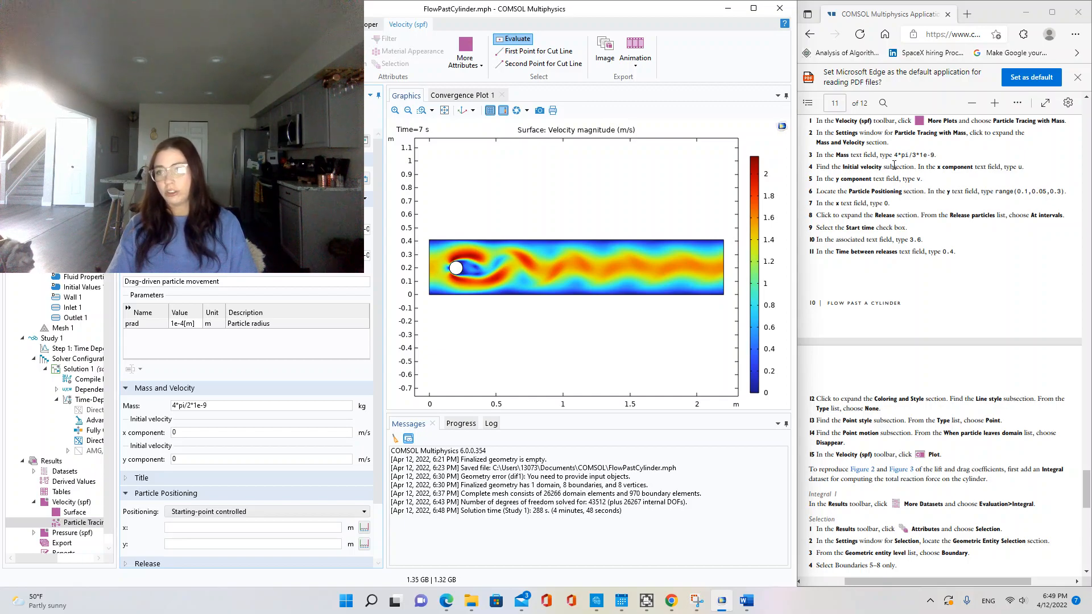
- Set the particles' initial velocity to u for the x component and v for the y component
{"action": "scroll", "coordinate": [154, 492], "scroll_direction": "down", "scroll_amount": 3}
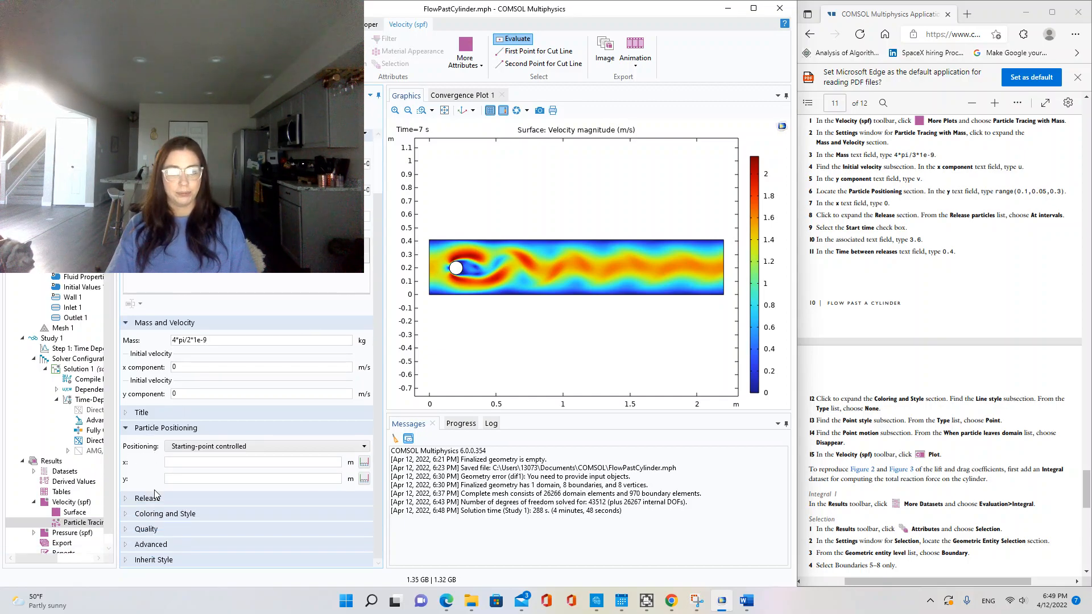
{"action": "scroll", "coordinate": [173, 463], "scroll_direction": "up", "scroll_amount": 3}
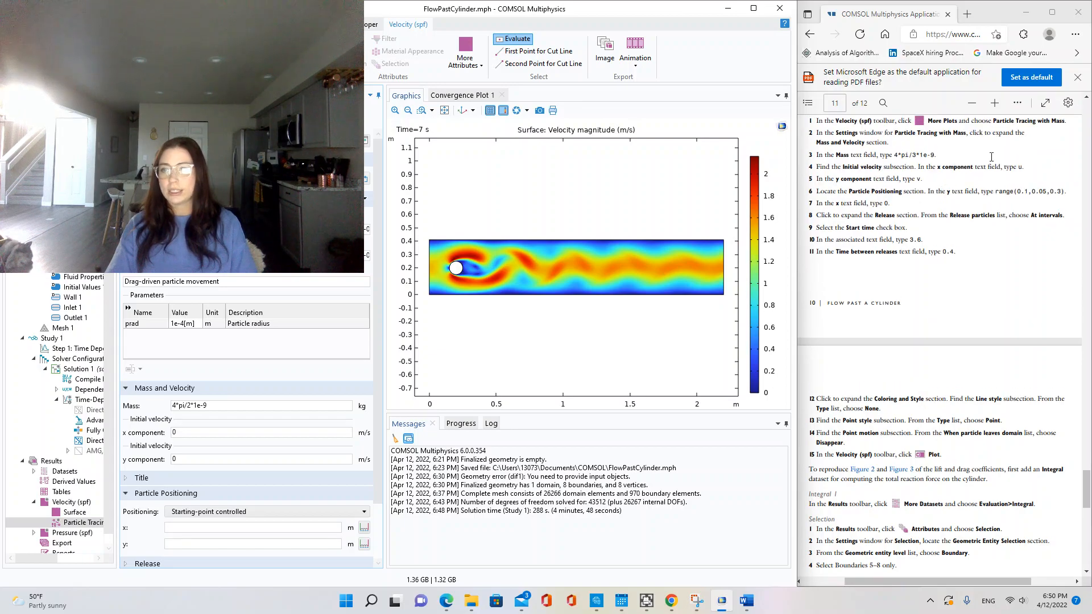
{"action": "left_click", "coordinate": [217, 432]}
{"action": "key", "text": "BackSpace"}
{"action": "type", "text": "u"}
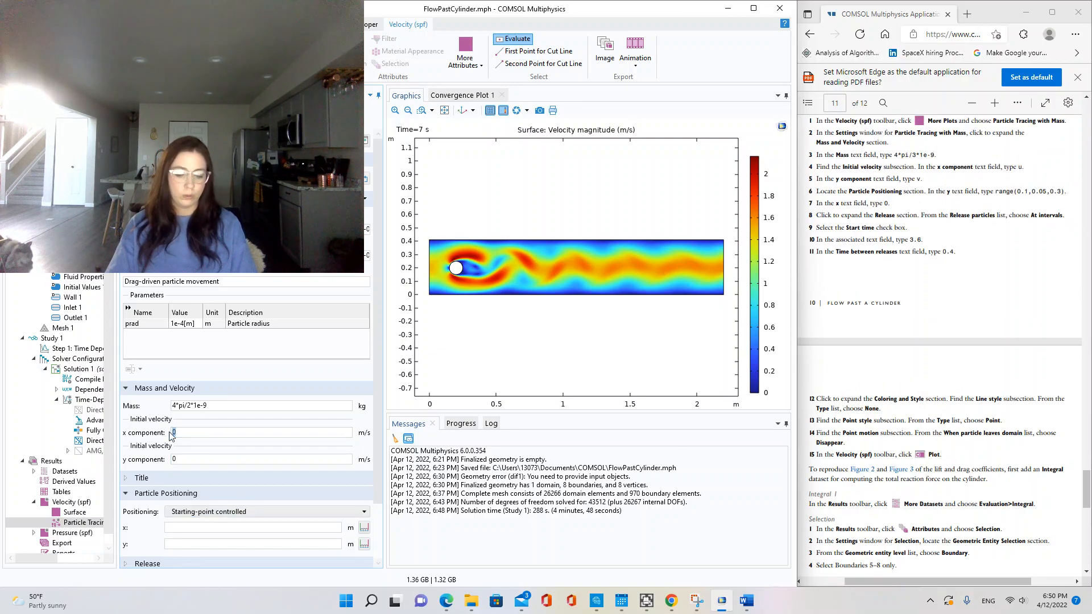
{"action": "left_click", "coordinate": [185, 458]}
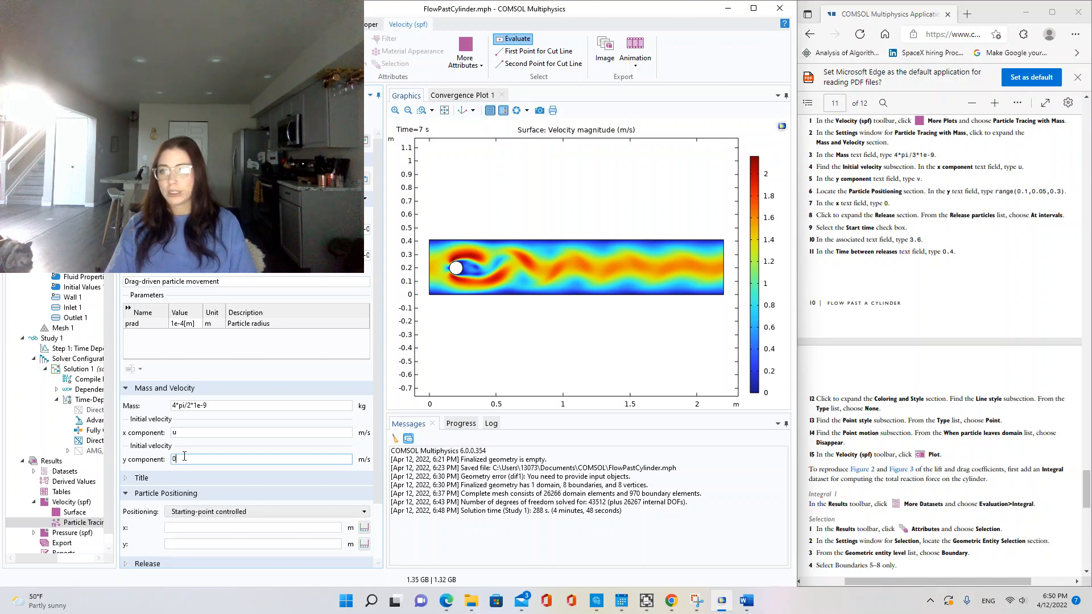
{"action": "key", "text": "BackSpace"}
{"action": "type", "text": "v"}
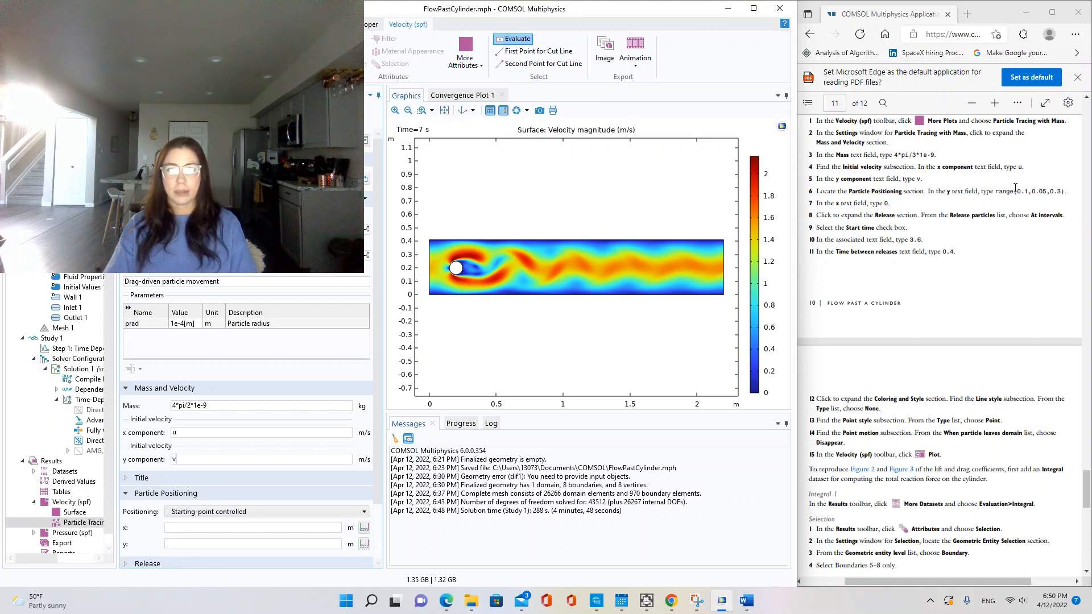
- Position the particles' starting points at y = range(0.1,0.05,0.3) and x = 0
{"action": "left_click", "coordinate": [190, 543]}
{"action": "type", "text": "range(0.1,"}
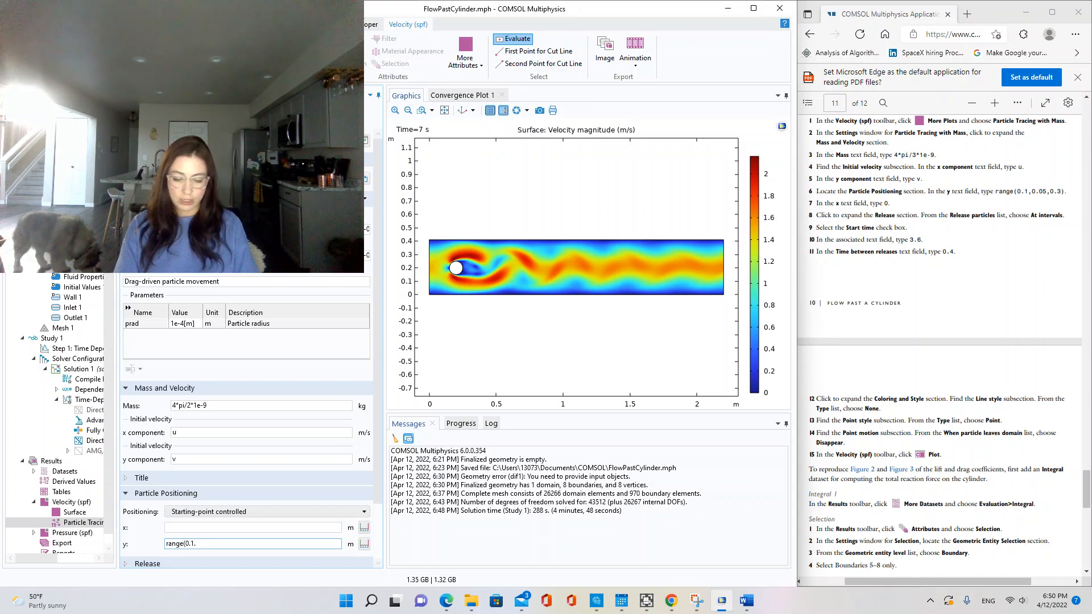
{"action": "type", "text": "0,"}
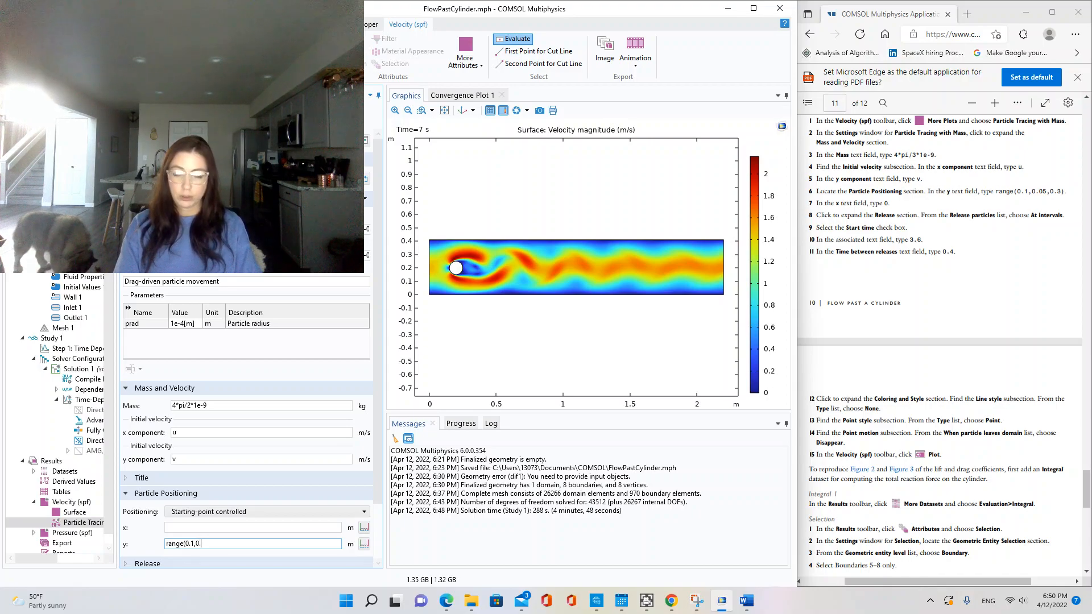
{"action": "type", "text": "05"}
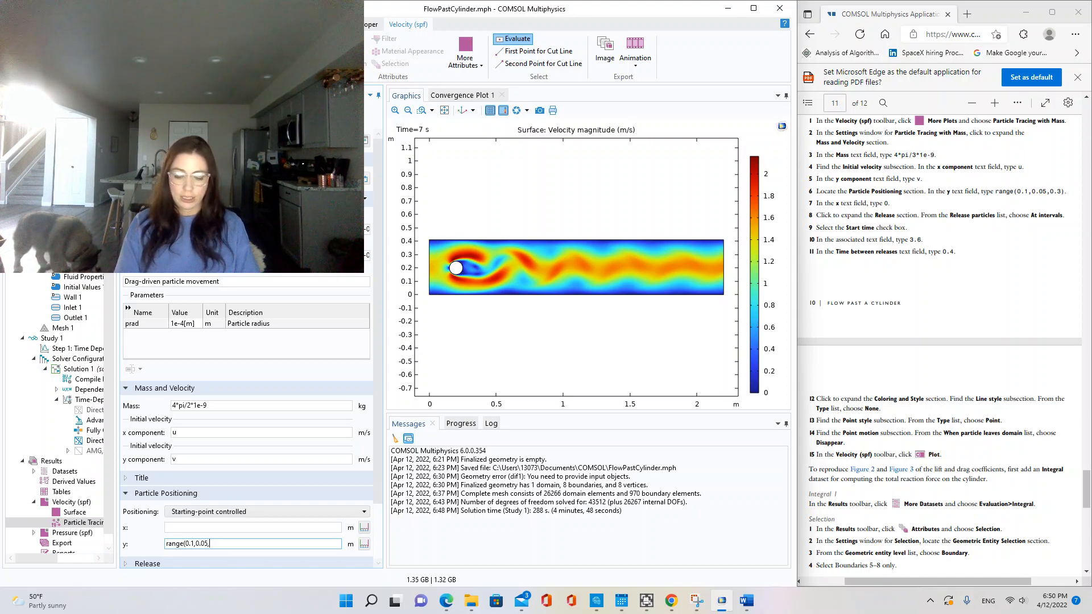
{"action": "type", "text": ",0.3"}
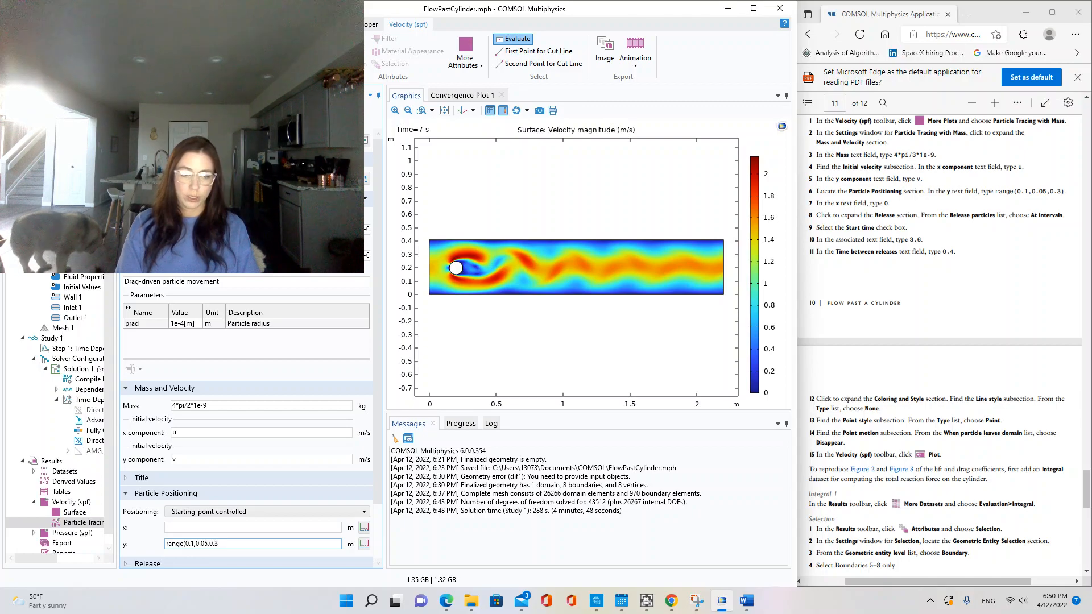
{"action": "type", "text": ")"}
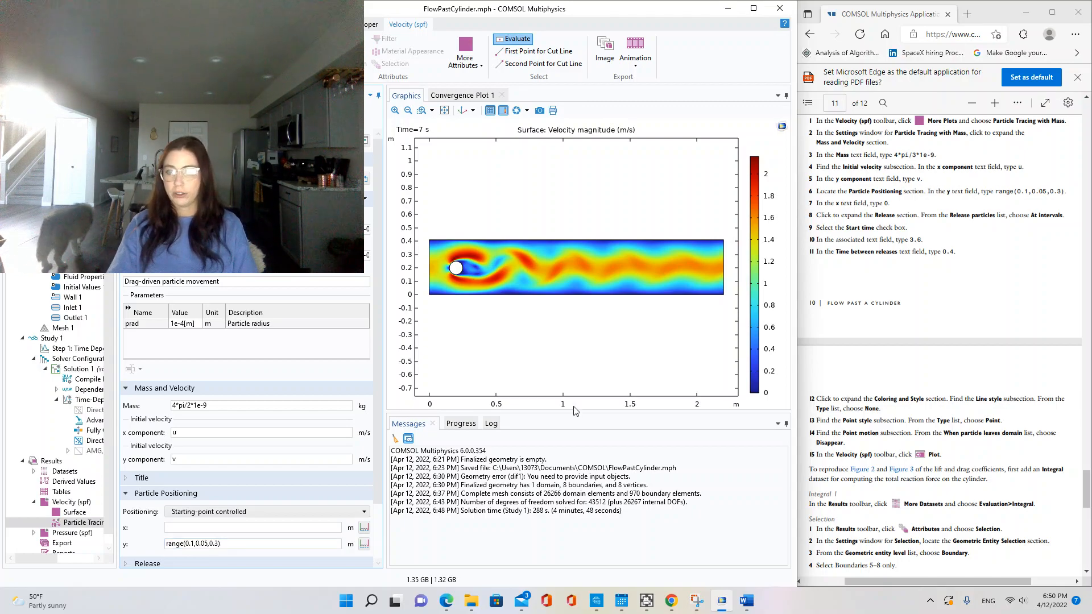
{"action": "left_click", "coordinate": [176, 529]}
{"action": "type", "text": "0"}
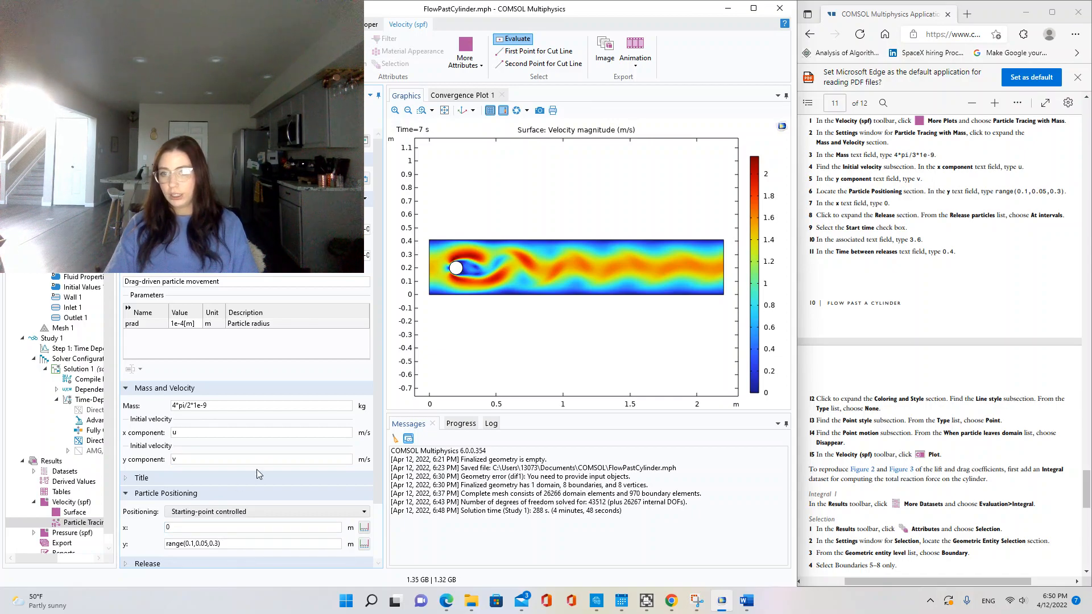
- Release the particles at intervals and enable a start time of 3.6 s
{"action": "scroll", "coordinate": [261, 468], "scroll_direction": "down", "scroll_amount": 2}
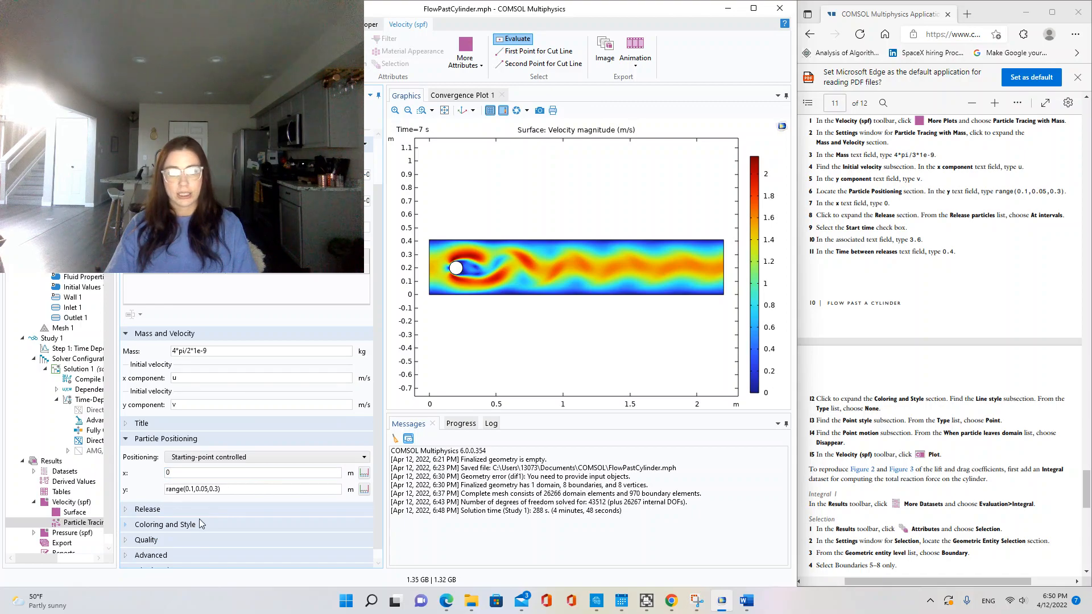
{"action": "left_click", "coordinate": [135, 510]}
{"action": "scroll", "coordinate": [143, 500], "scroll_direction": "down", "scroll_amount": 2}
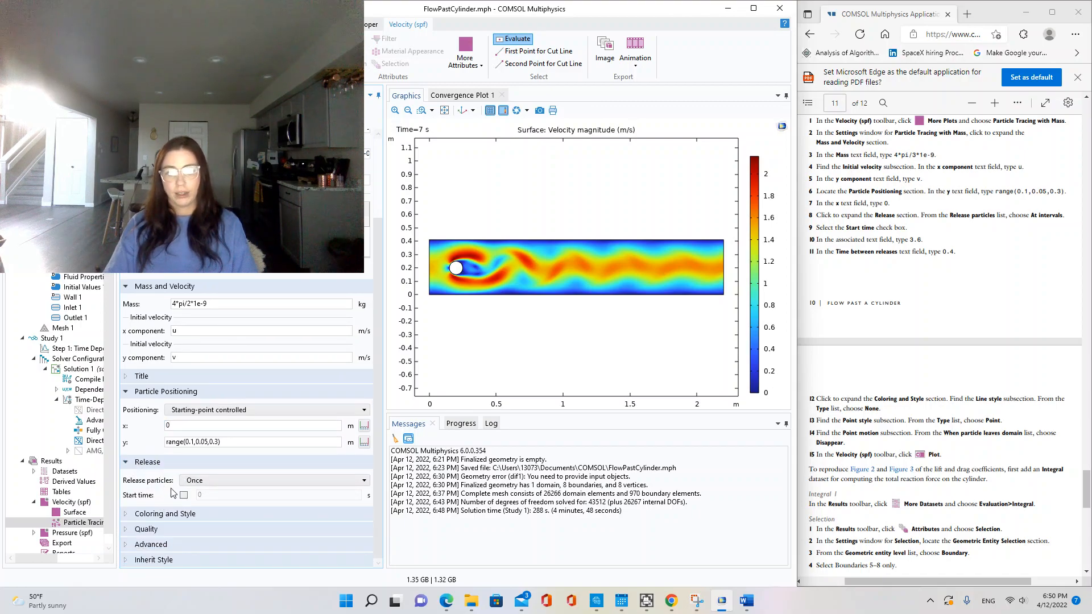
{"action": "left_click", "coordinate": [209, 481]}
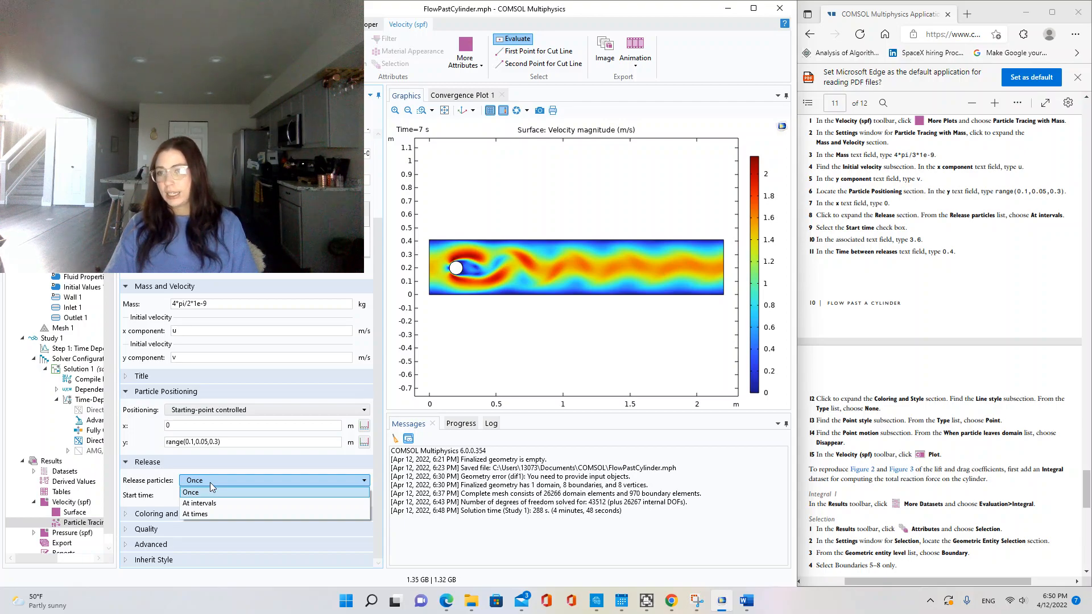
{"action": "left_click", "coordinate": [215, 503]}
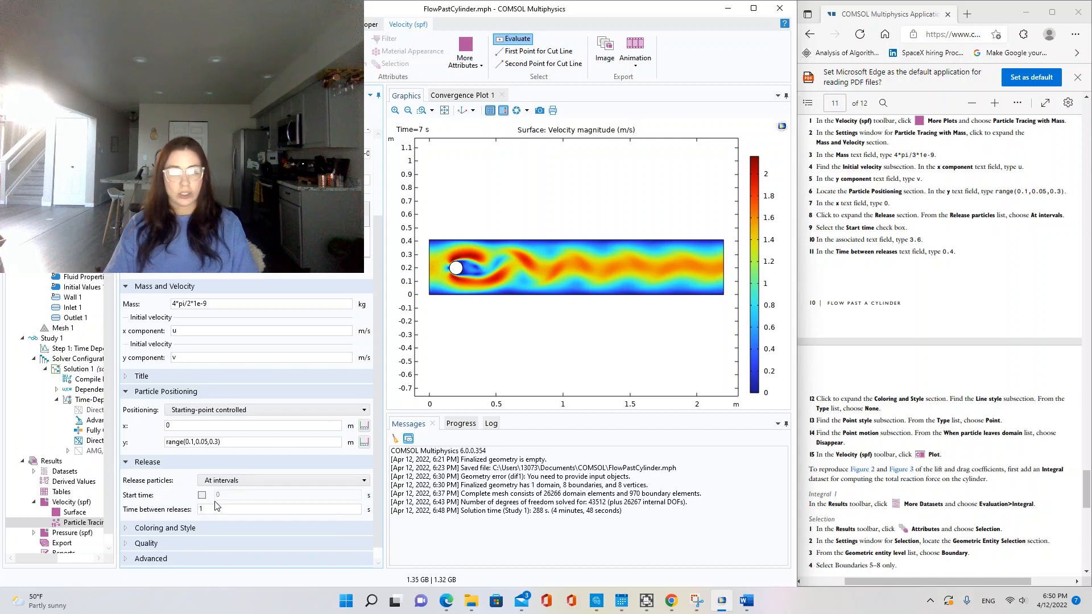
{"action": "left_click", "coordinate": [201, 496]}
{"action": "left_click", "coordinate": [217, 495]}
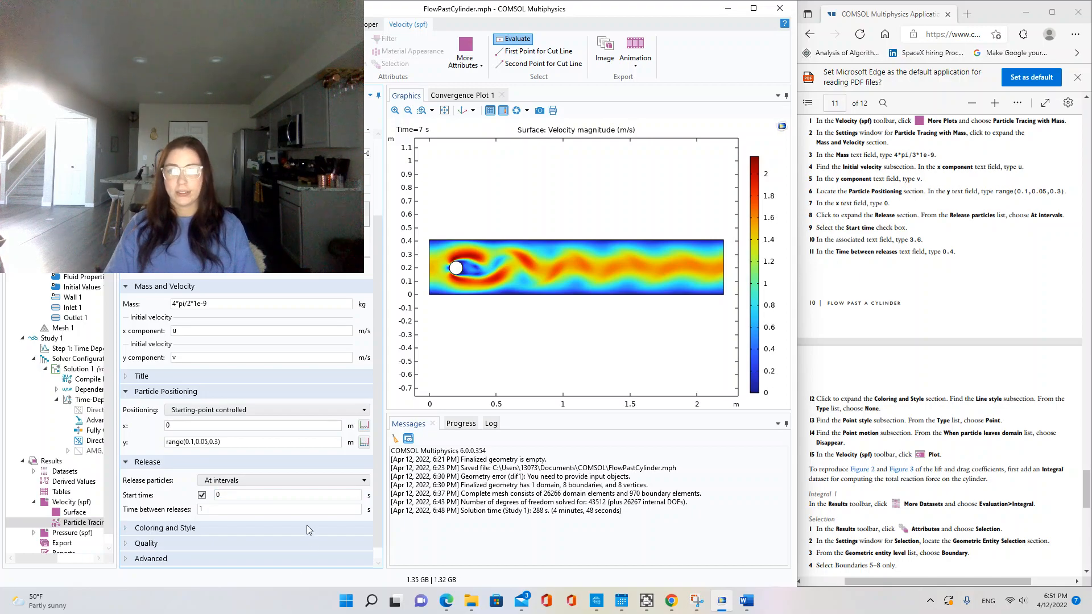
{"action": "key", "text": "BackSpace"}
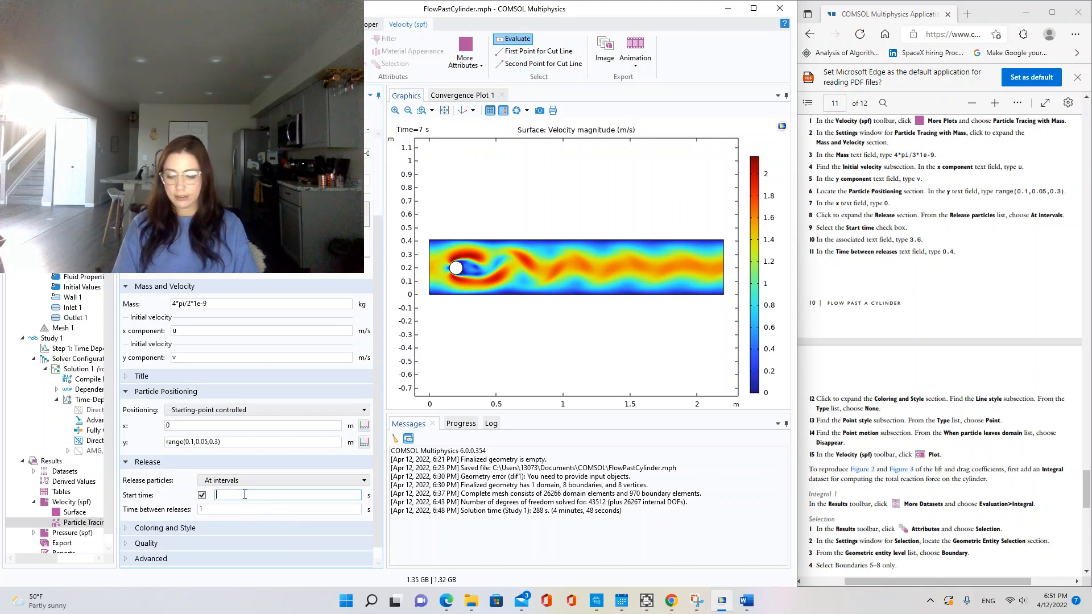
{"action": "type", "text": "3.6"}
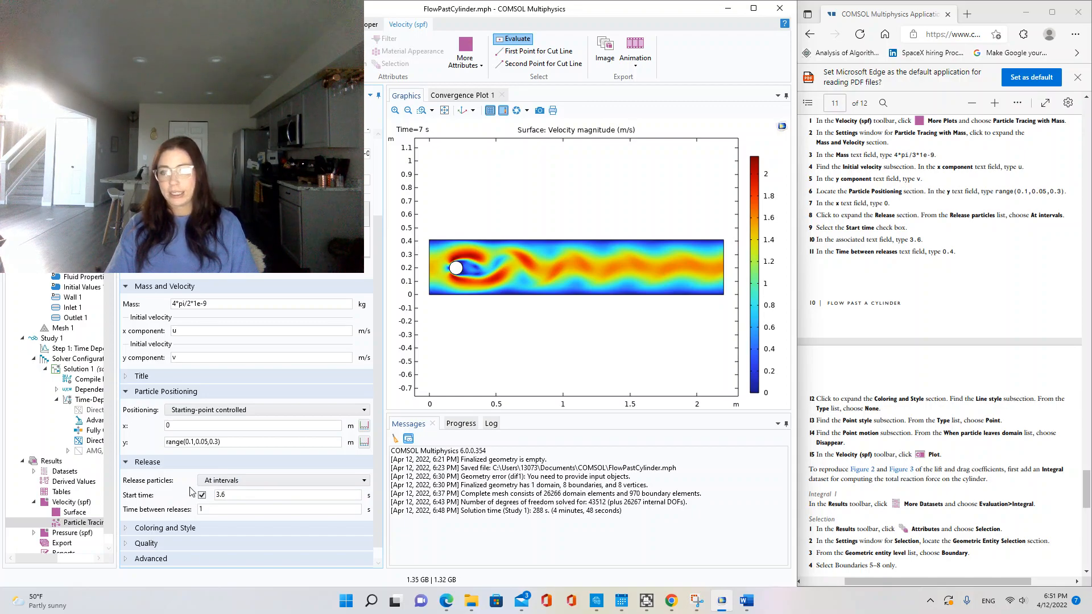
- Set the time between particle releases to 0.4 s
{"action": "left_click", "coordinate": [209, 511]}
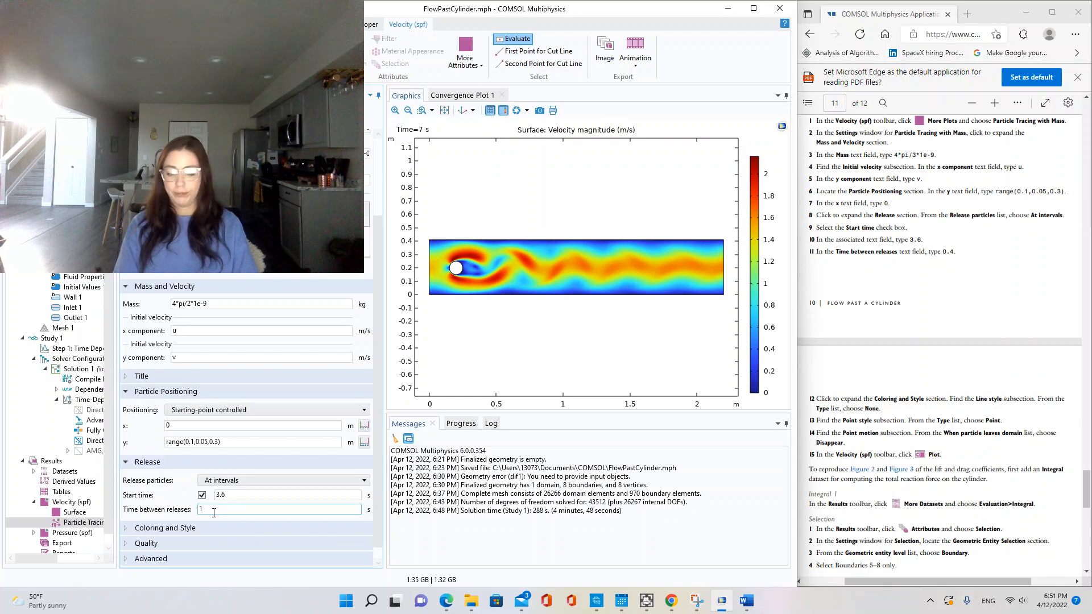
{"action": "type", "text": ".04"}
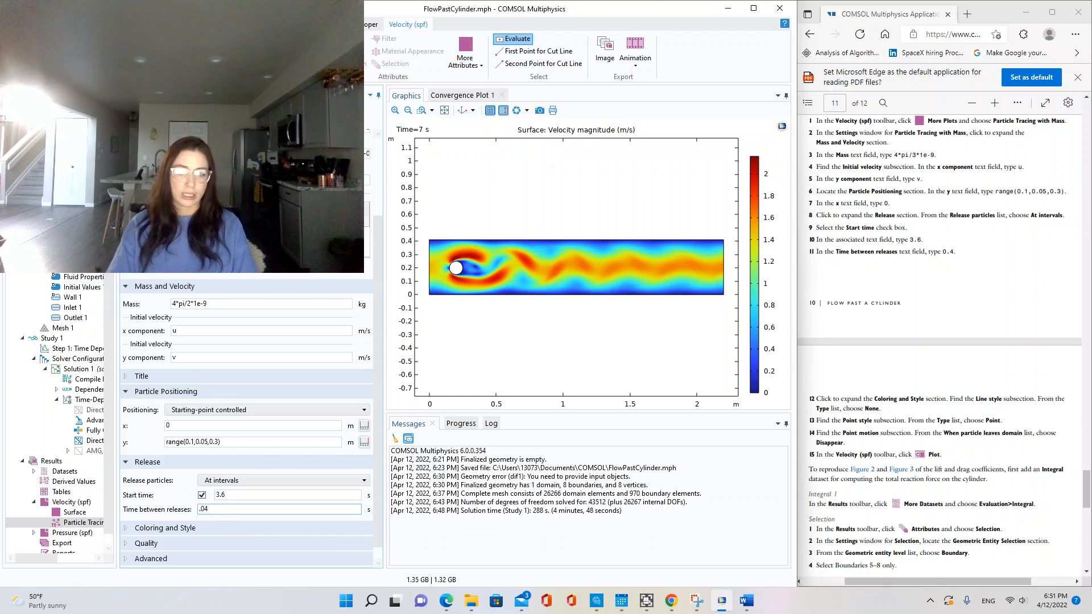
{"action": "key", "text": "BackSpace"}
{"action": "key", "text": "BackSpace"}
{"action": "type", "text": "4"}
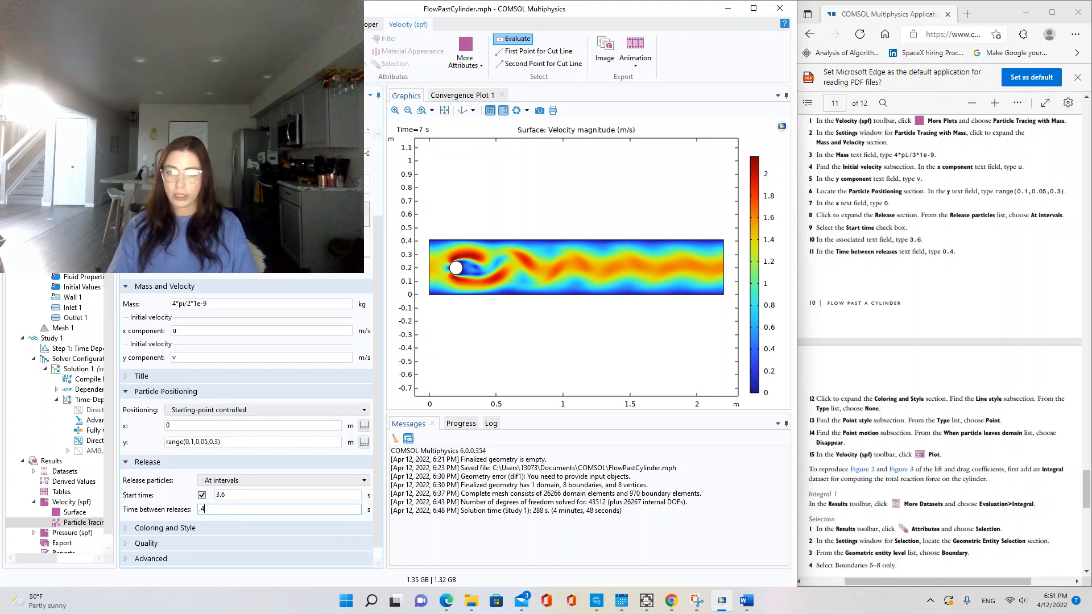
{"action": "left_click", "coordinate": [289, 428]}
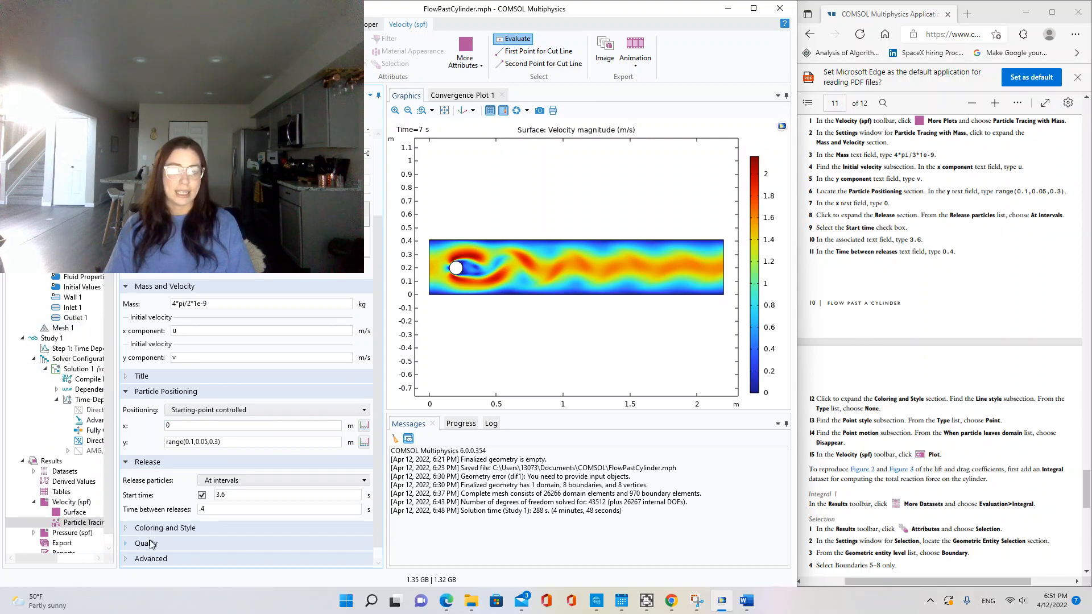
- Expand the particle tracing's coloring and style settings and set the line style type to None
{"action": "scroll", "coordinate": [330, 424], "scroll_direction": "down", "scroll_amount": 1}
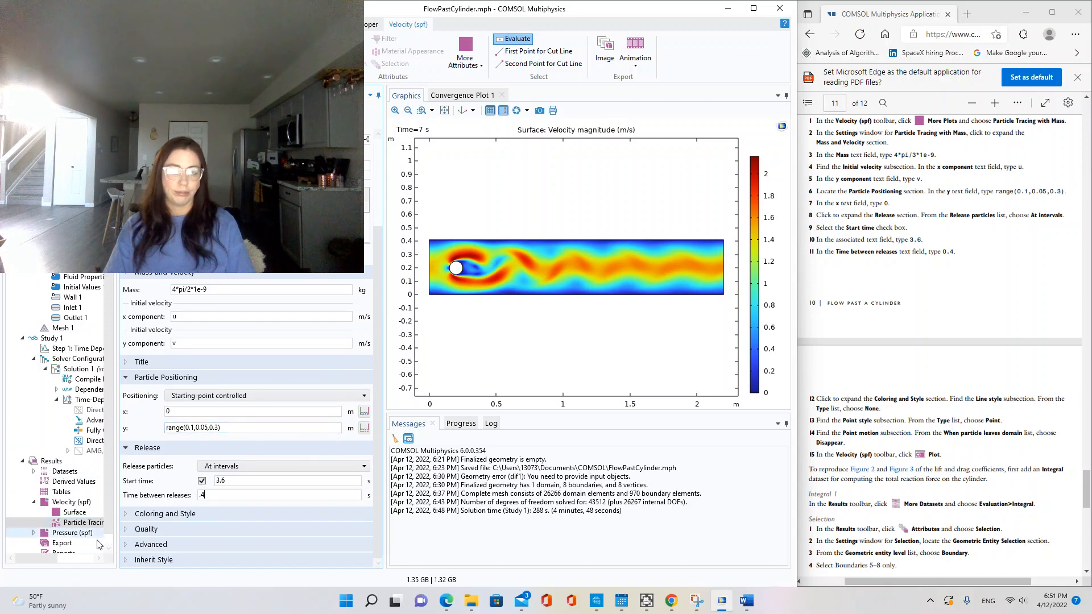
{"action": "left_click", "coordinate": [126, 514]}
{"action": "scroll", "coordinate": [292, 466], "scroll_direction": "down", "scroll_amount": 3}
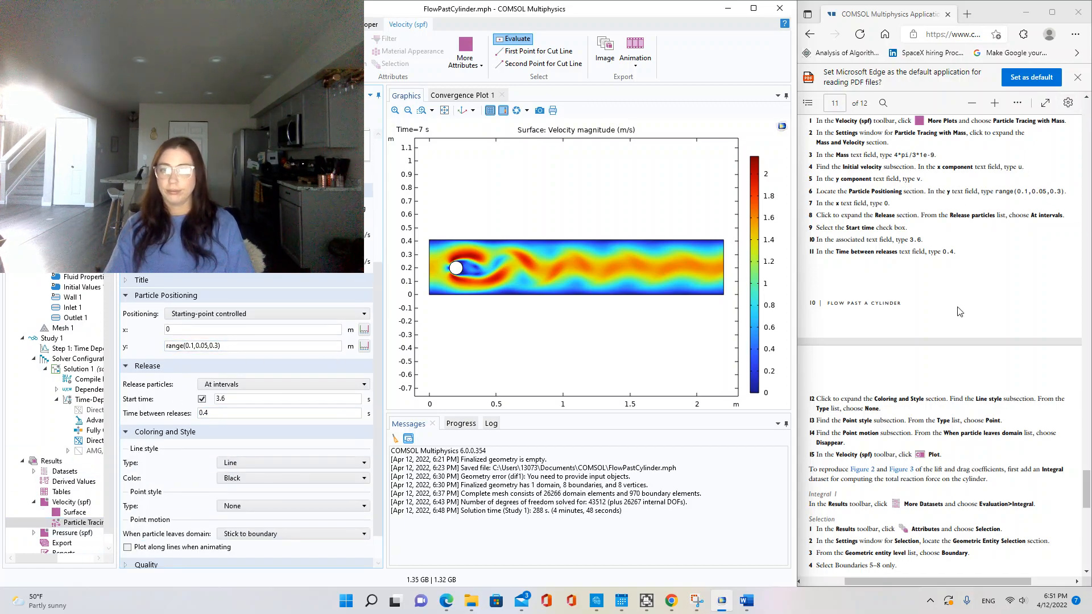
{"action": "scroll", "coordinate": [938, 284], "scroll_direction": "down", "scroll_amount": 4}
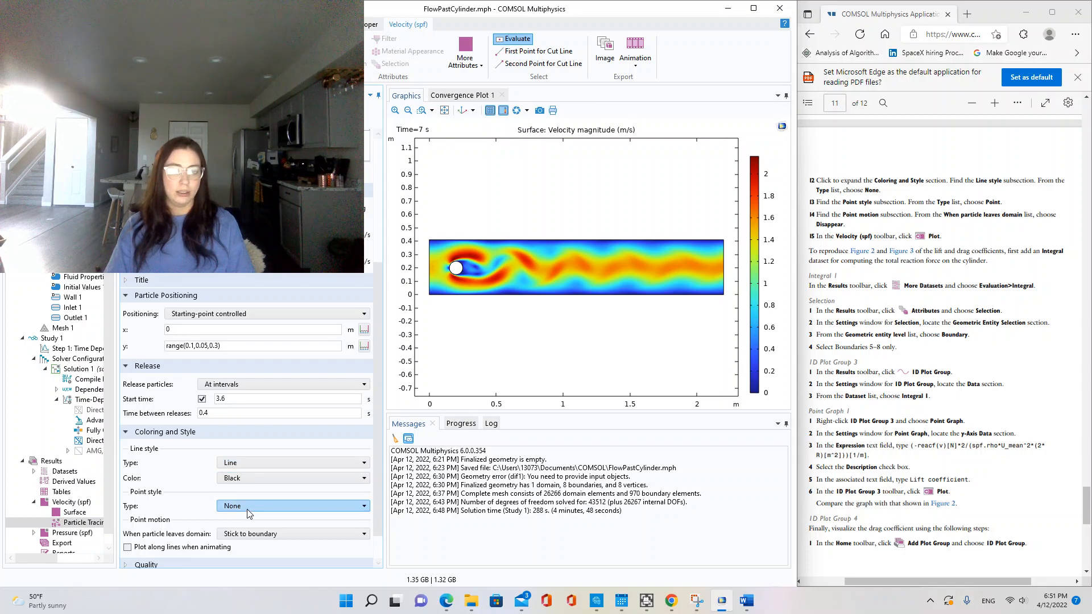
{"action": "left_click", "coordinate": [253, 465]}
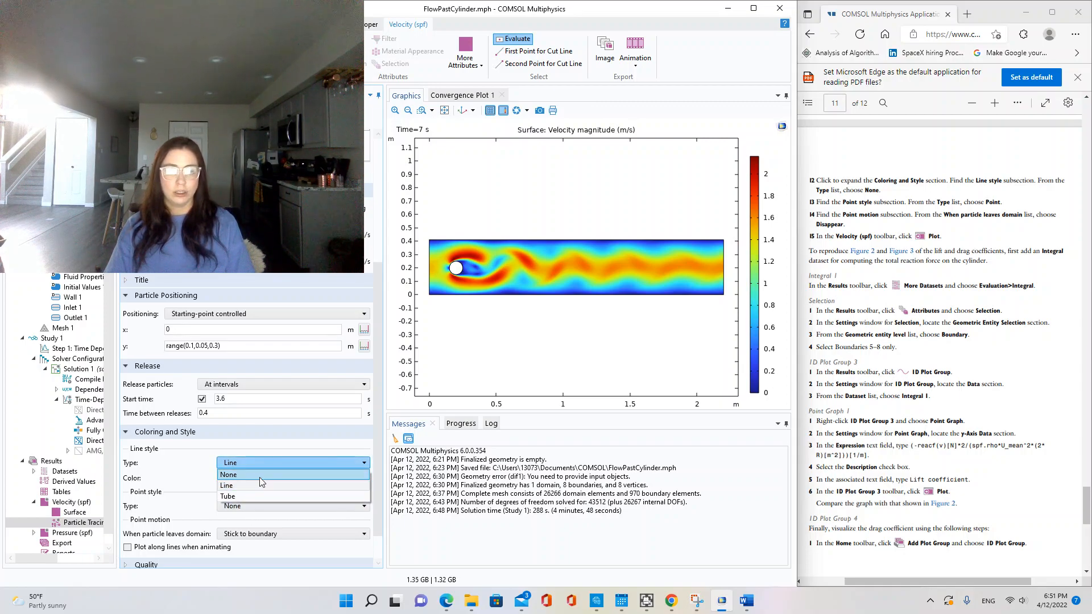
{"action": "left_click", "coordinate": [259, 476]}
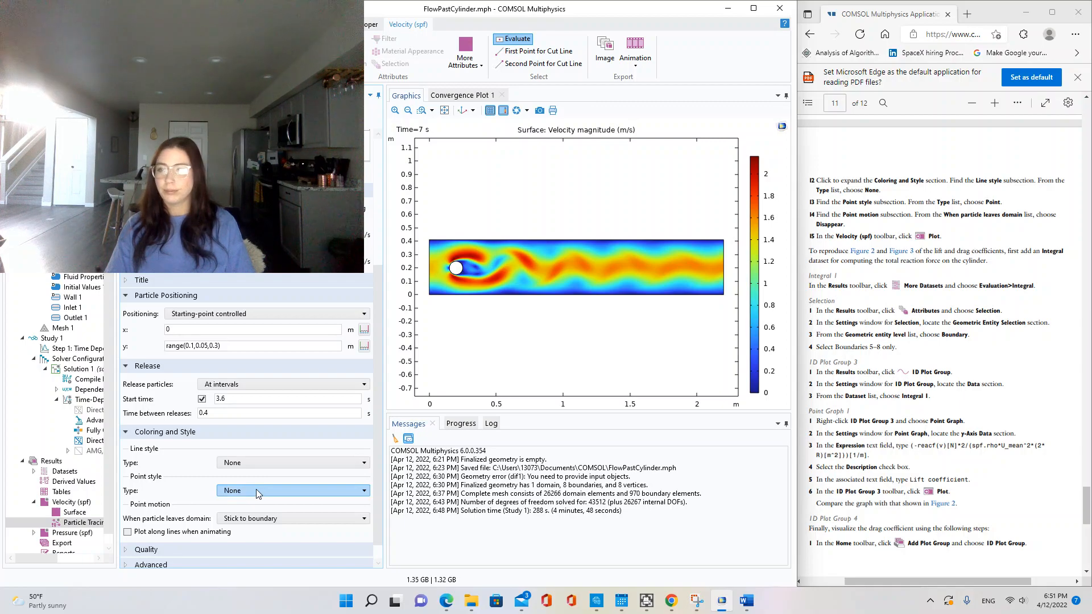
- Set the particle tracing's point style type to Point
{"action": "scroll", "coordinate": [887, 220], "scroll_direction": "down", "scroll_amount": 2}
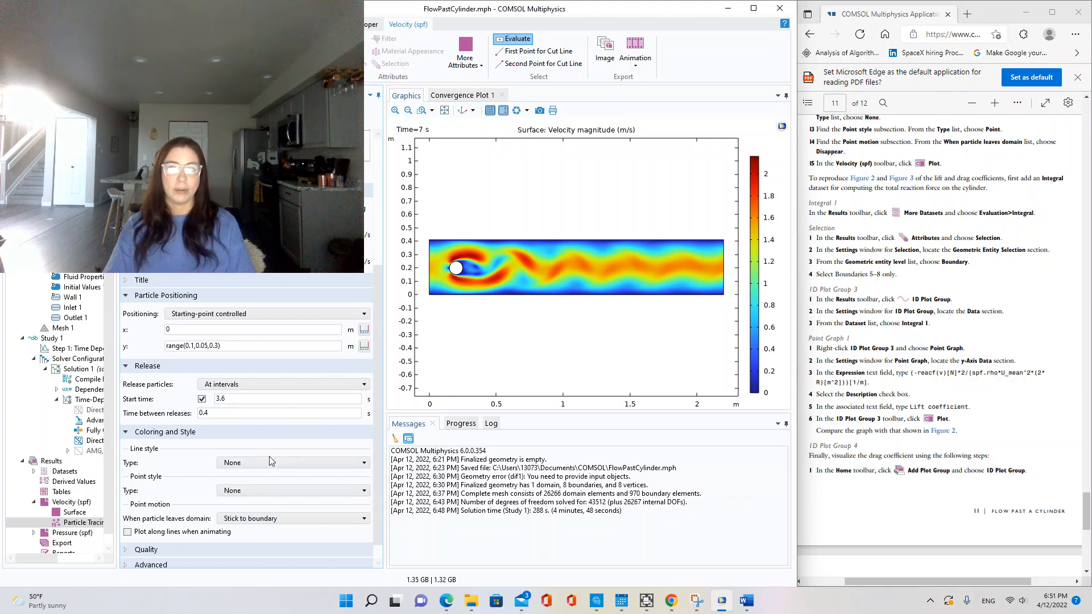
{"action": "left_click", "coordinate": [255, 491]}
{"action": "left_click", "coordinate": [259, 514]}
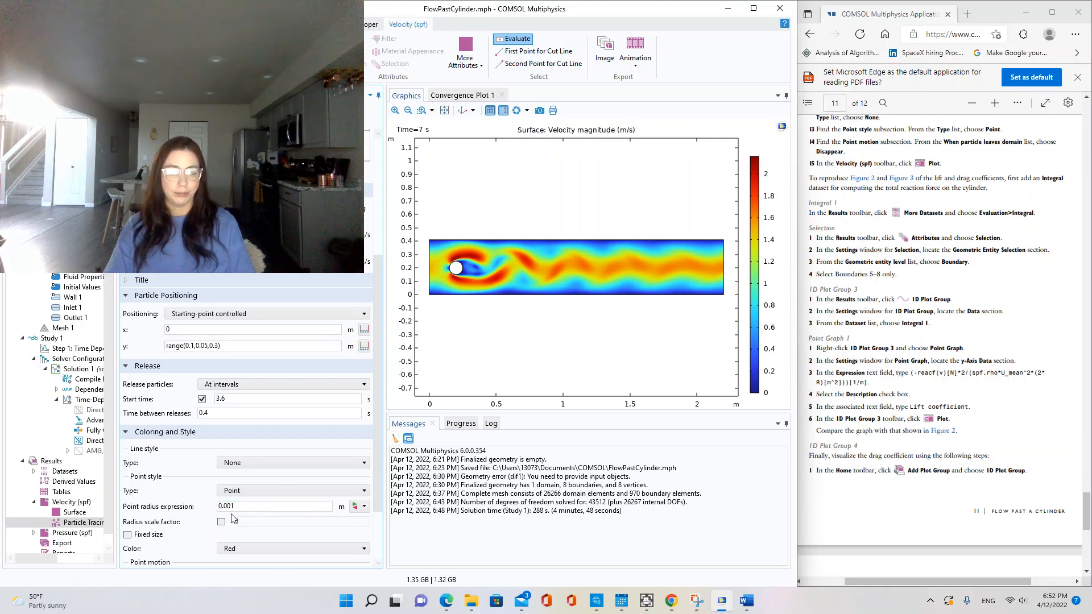
- Make particles disappear when they leave the domain and plot the velocity group
{"action": "scroll", "coordinate": [233, 517], "scroll_direction": "down", "scroll_amount": 3}
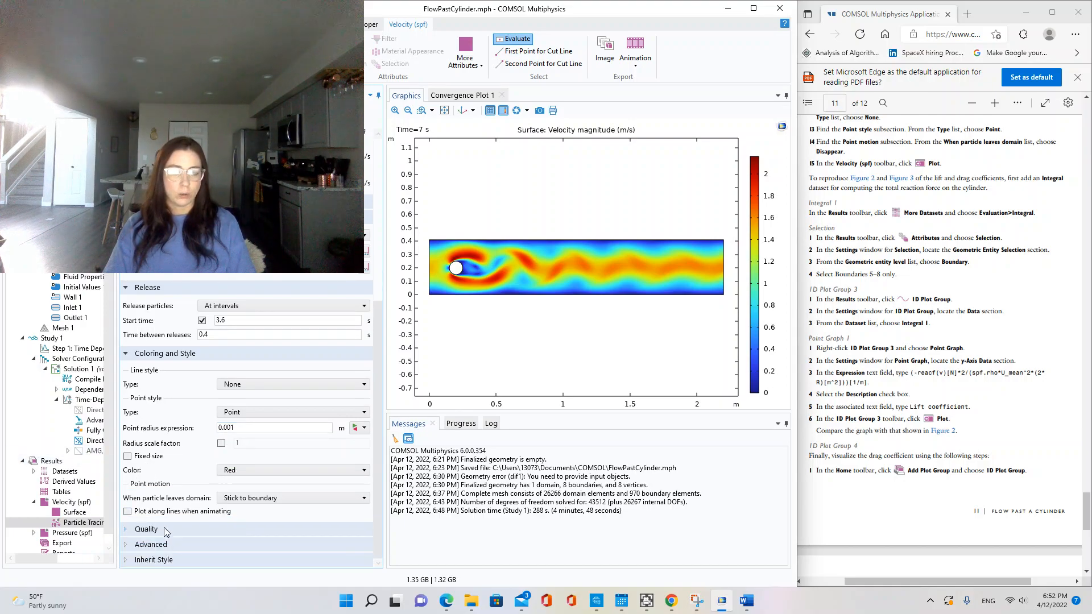
{"action": "left_click", "coordinate": [239, 499]}
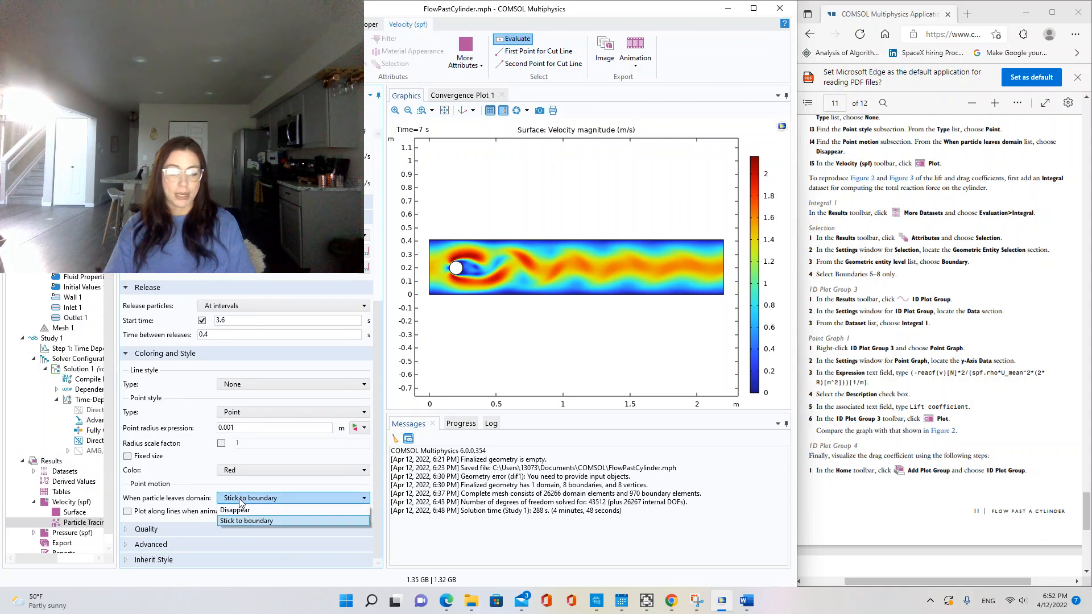
{"action": "left_click", "coordinate": [245, 510]}
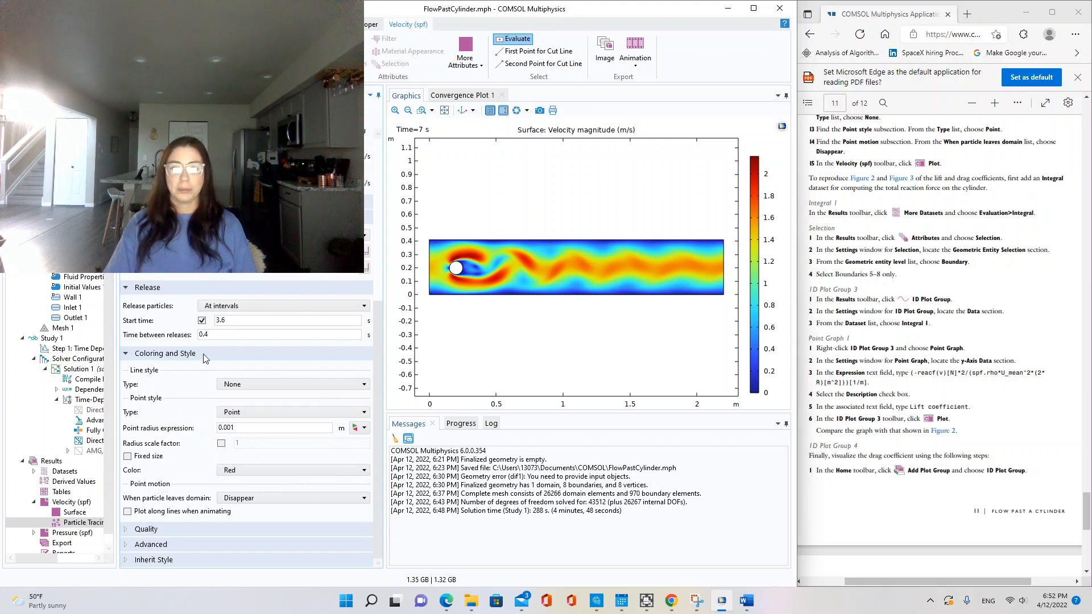
{"action": "key", "text": "F8"}
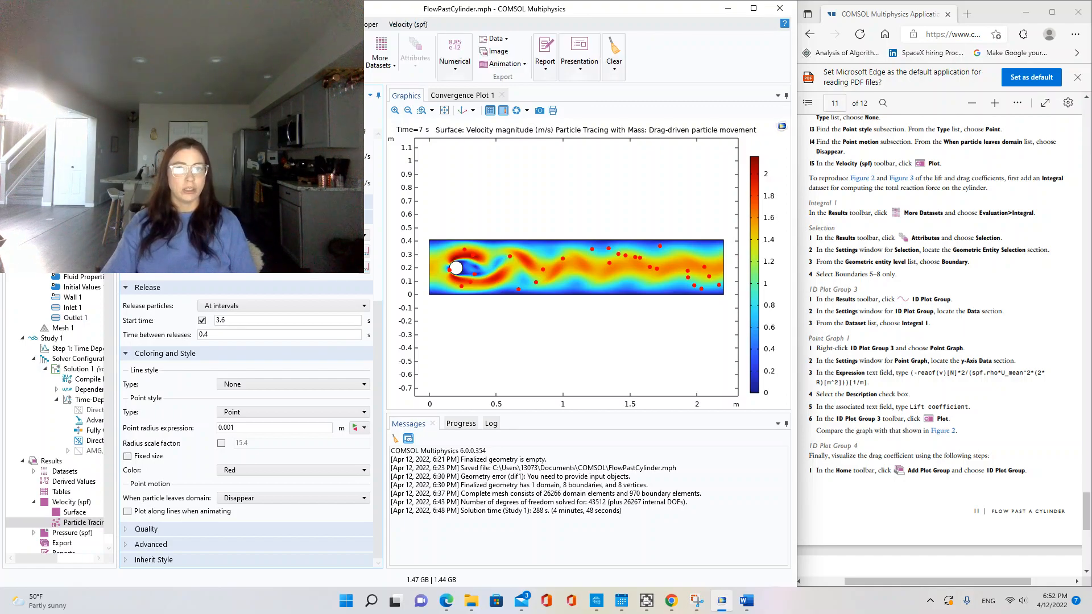
- Add an Integral evaluation dataset to the results and bring its selection instructions into view in the PDF
{"action": "left_click", "coordinate": [391, 48]}
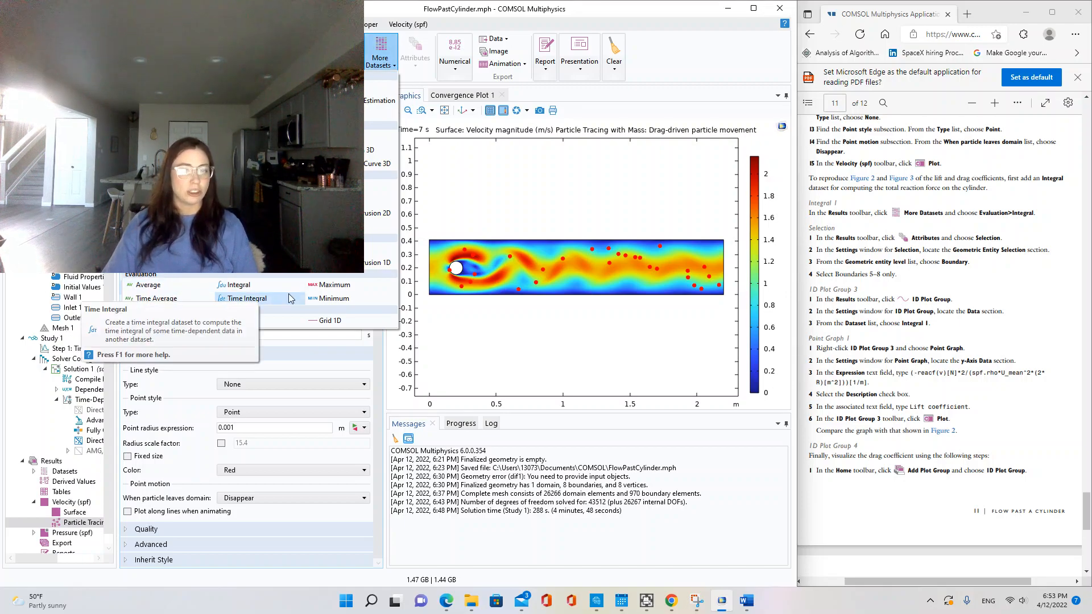
{"action": "left_click", "coordinate": [256, 286]}
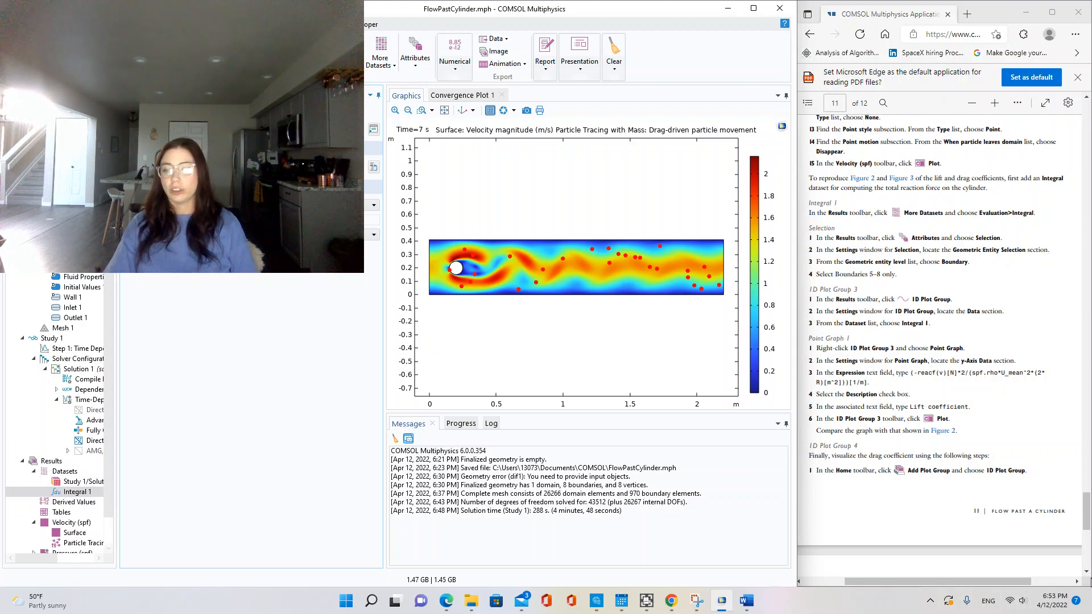
{"action": "left_click", "coordinate": [1087, 572]}
{"action": "left_click", "coordinate": [1088, 571]}
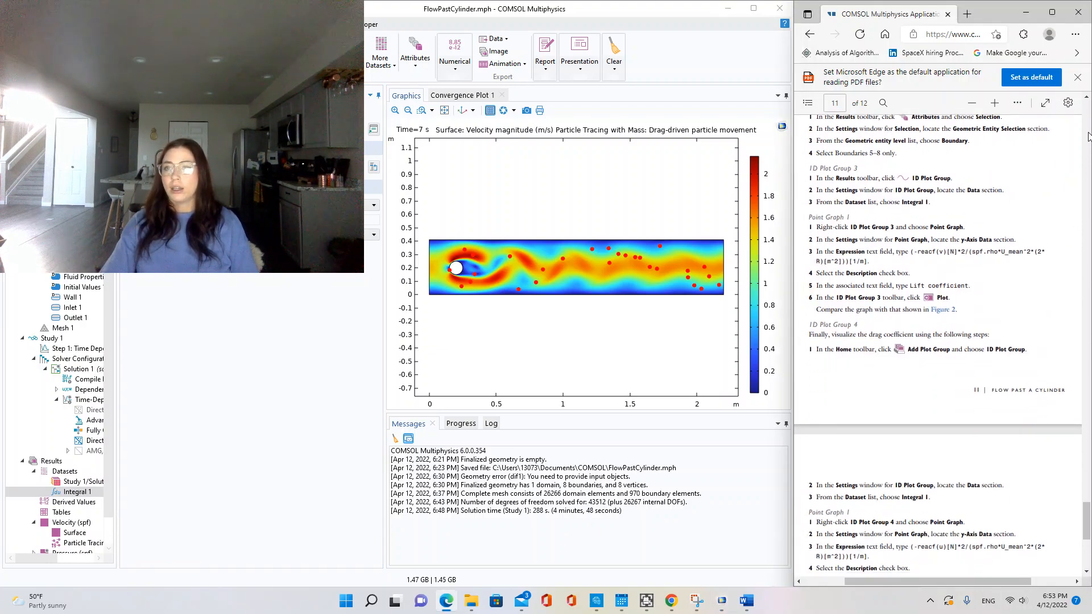
{"action": "left_click", "coordinate": [1087, 99]}
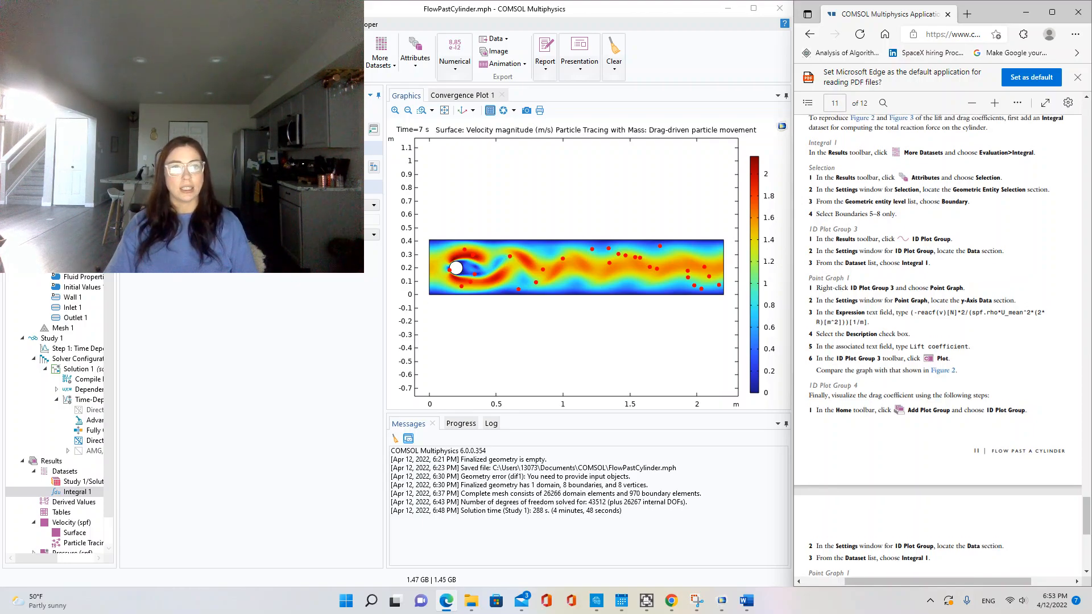
- Add a Selection attribute to the Integral 1 dataset with the geometric entity level set to Boundary
{"action": "left_click", "coordinate": [415, 51]}
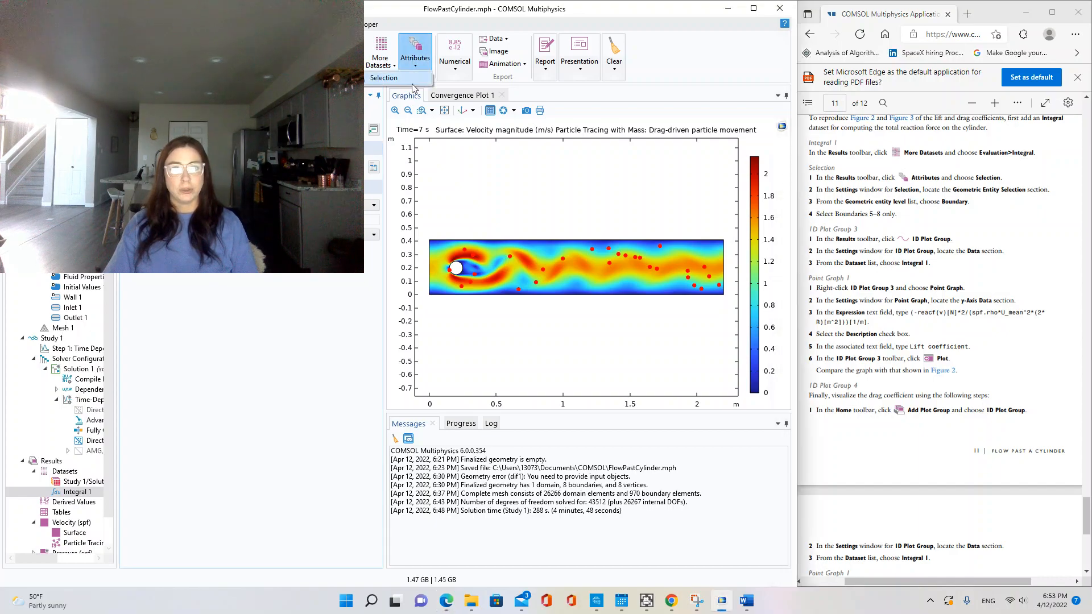
{"action": "left_click", "coordinate": [412, 84]}
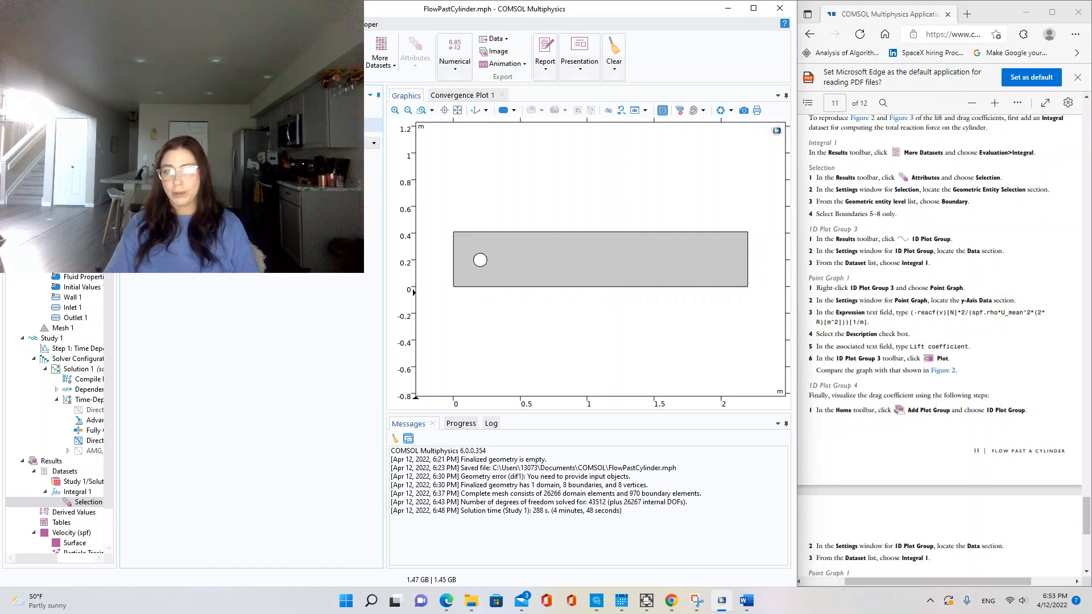
{"action": "left_click", "coordinate": [372, 143]}
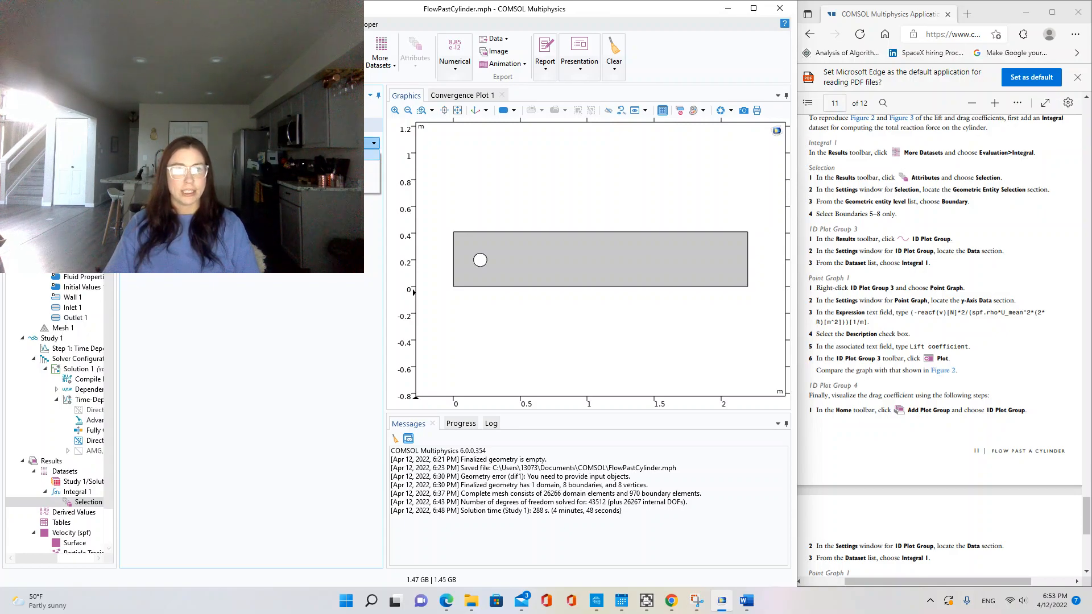
{"action": "left_click", "coordinate": [372, 177]}
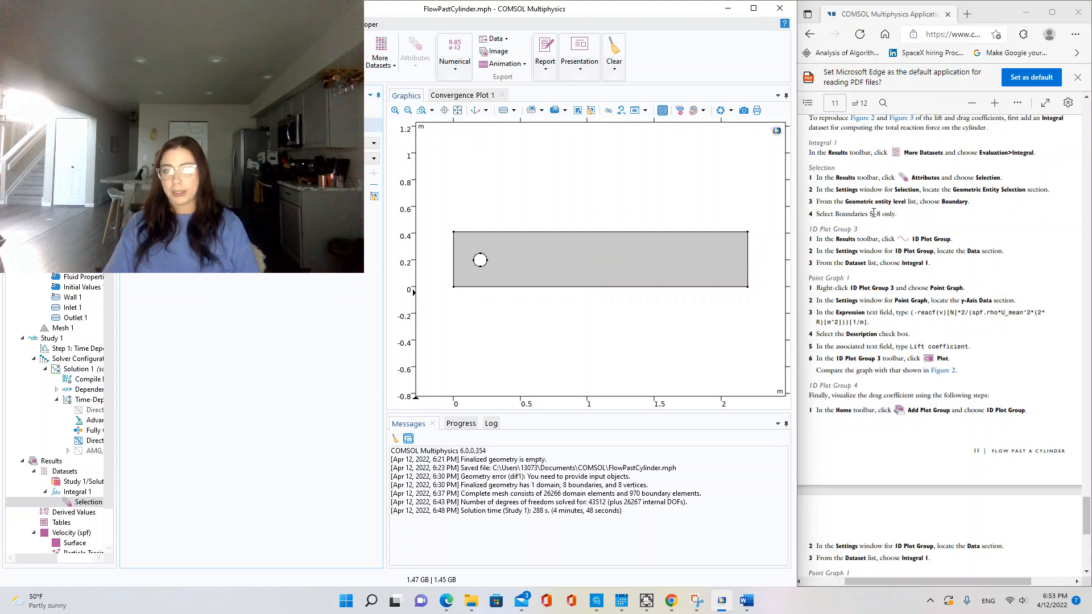
- Select the four boundaries around the cylinder, Boundaries 5–8, for the Integral 1 dataset
{"action": "left_click", "coordinate": [475, 264]}
{"action": "left_click", "coordinate": [485, 263]}
{"action": "left_click", "coordinate": [484, 256]}
{"action": "left_click", "coordinate": [477, 255]}
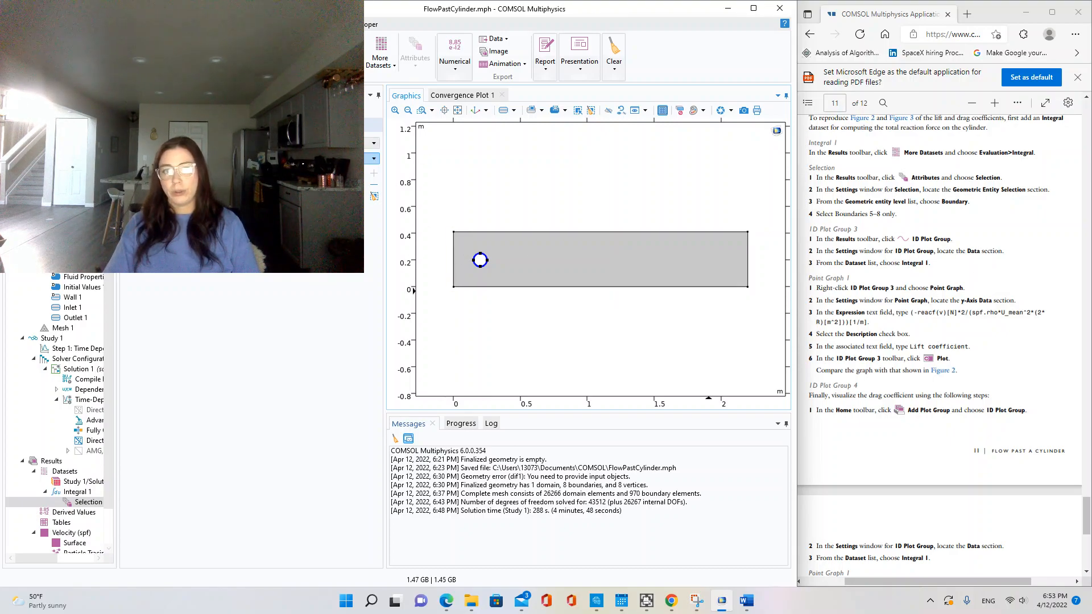
{"action": "left_click", "coordinate": [374, 158]}
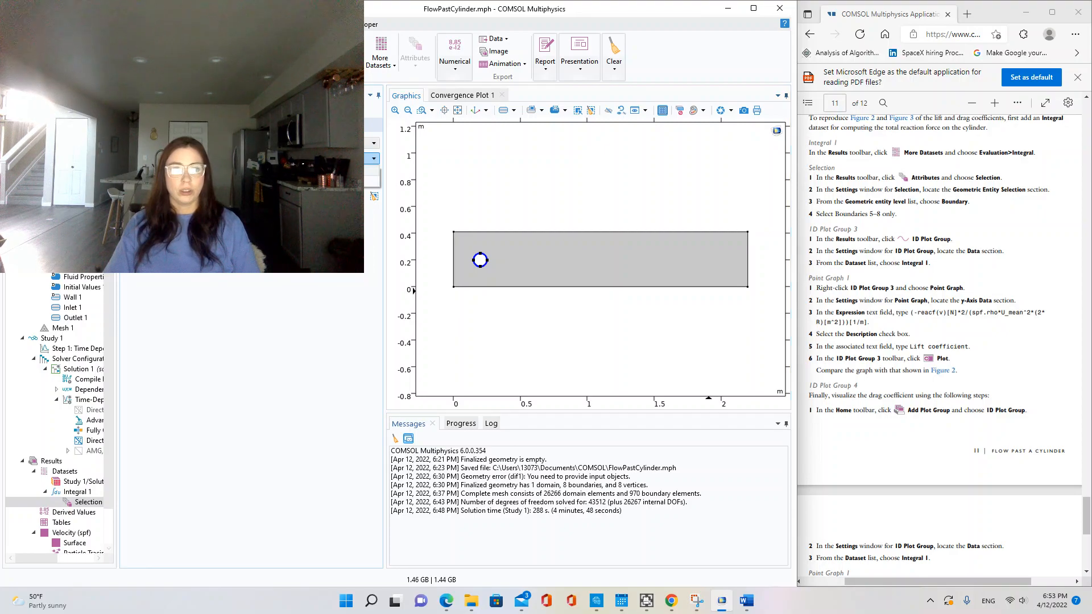
{"action": "left_click", "coordinate": [372, 181]}
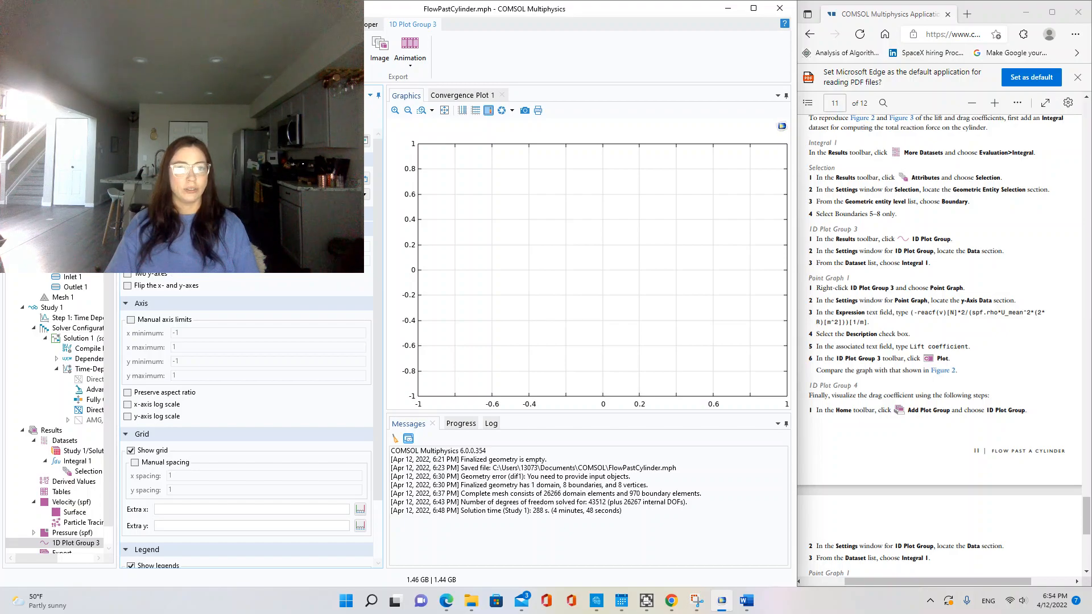
- Add a Point Graph to 1D Plot Group 3
{"action": "scroll", "coordinate": [143, 398], "scroll_direction": "down", "scroll_amount": 3}
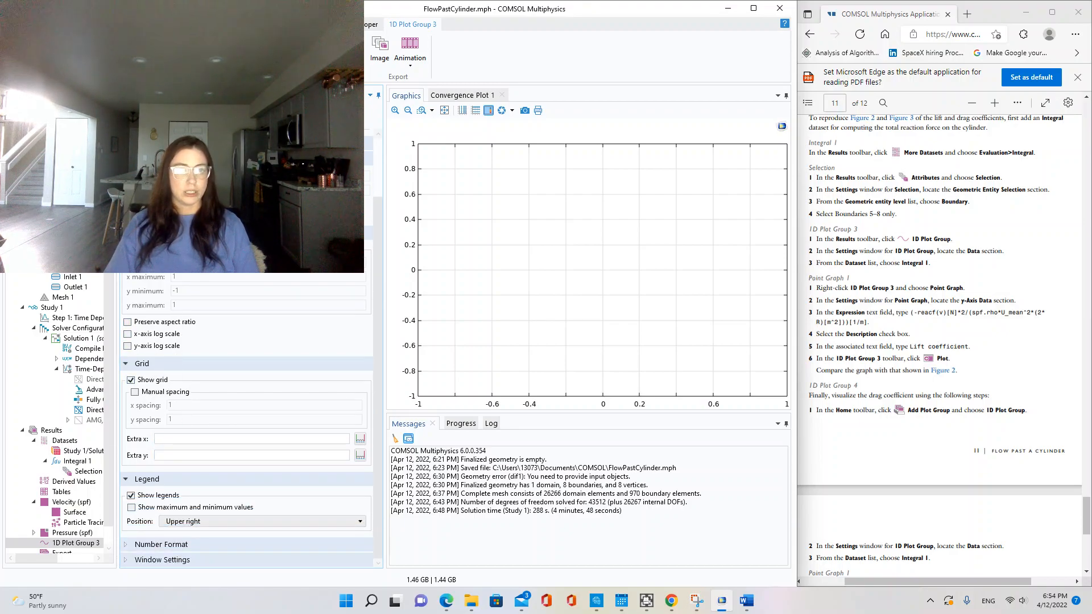
{"action": "scroll", "coordinate": [205, 496], "scroll_direction": "up", "scroll_amount": 3}
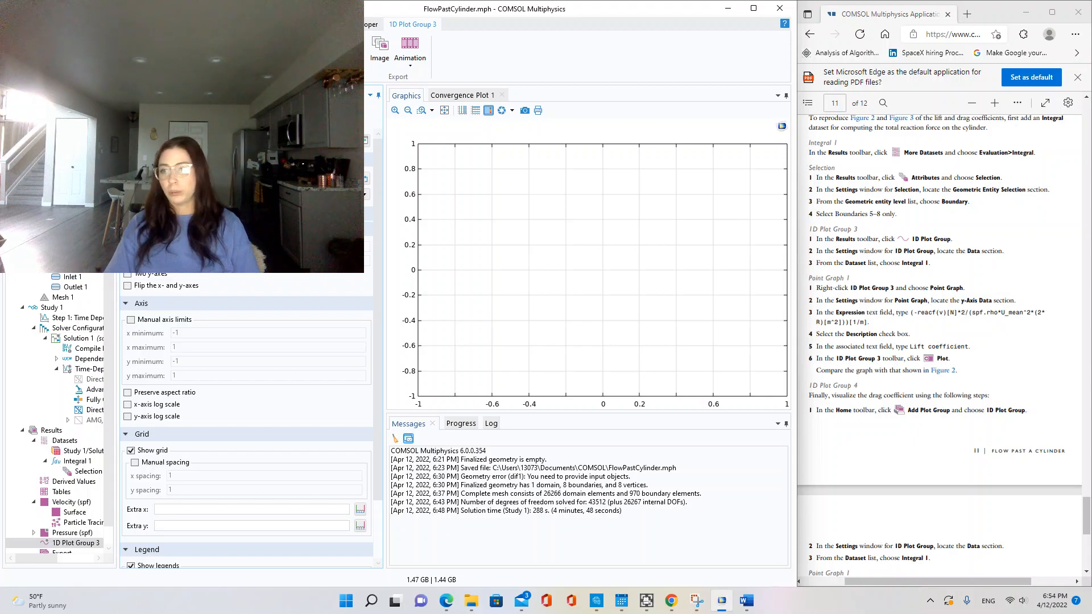
{"action": "left_click", "coordinate": [930, 287]}
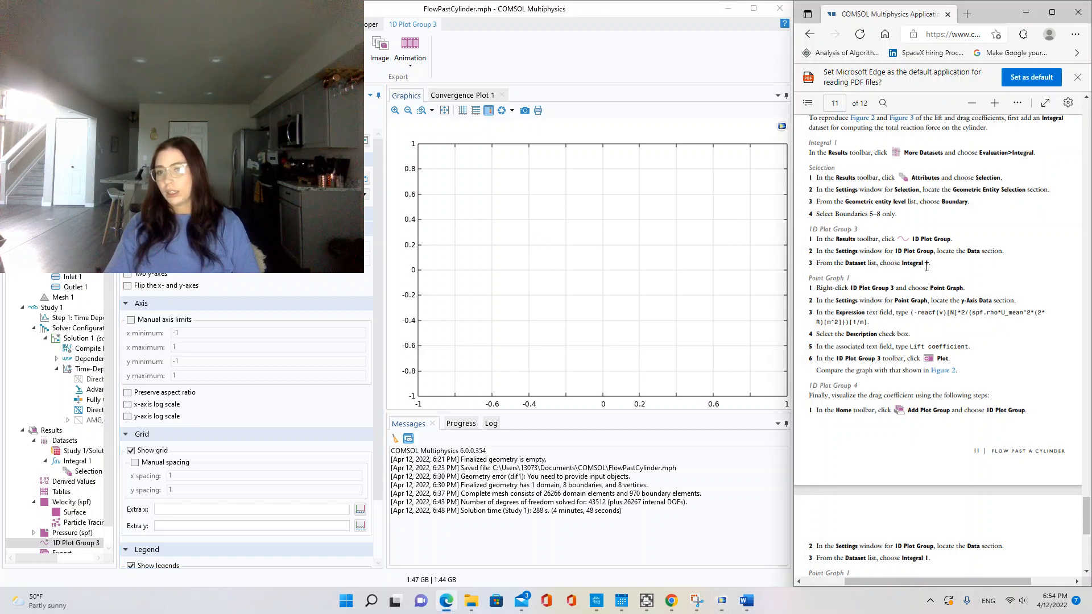
{"action": "scroll", "coordinate": [926, 267], "scroll_direction": "down", "scroll_amount": 3}
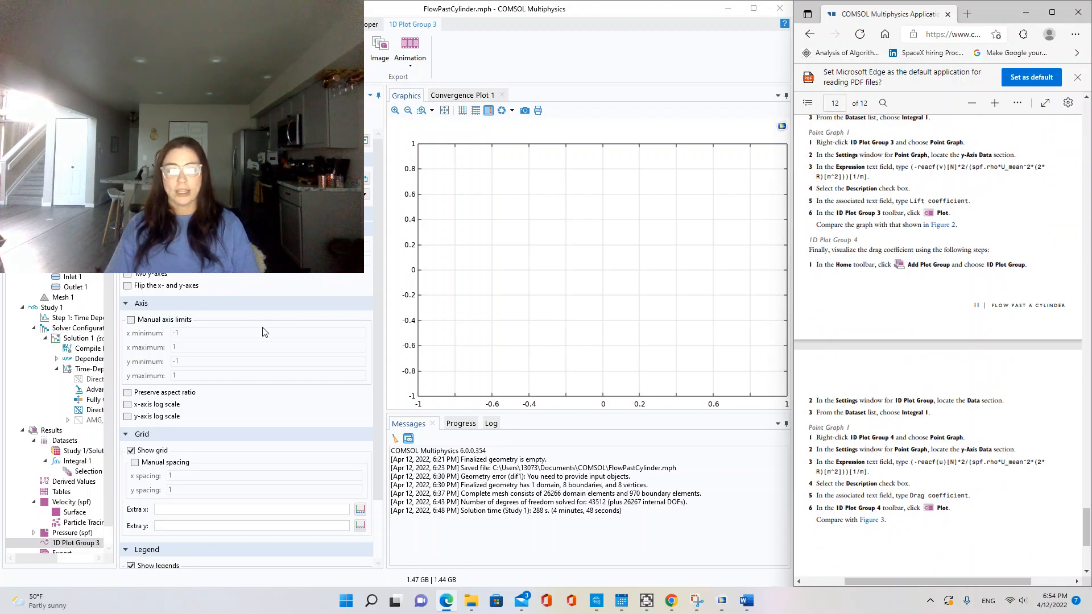
{"action": "right_click", "coordinate": [65, 543]}
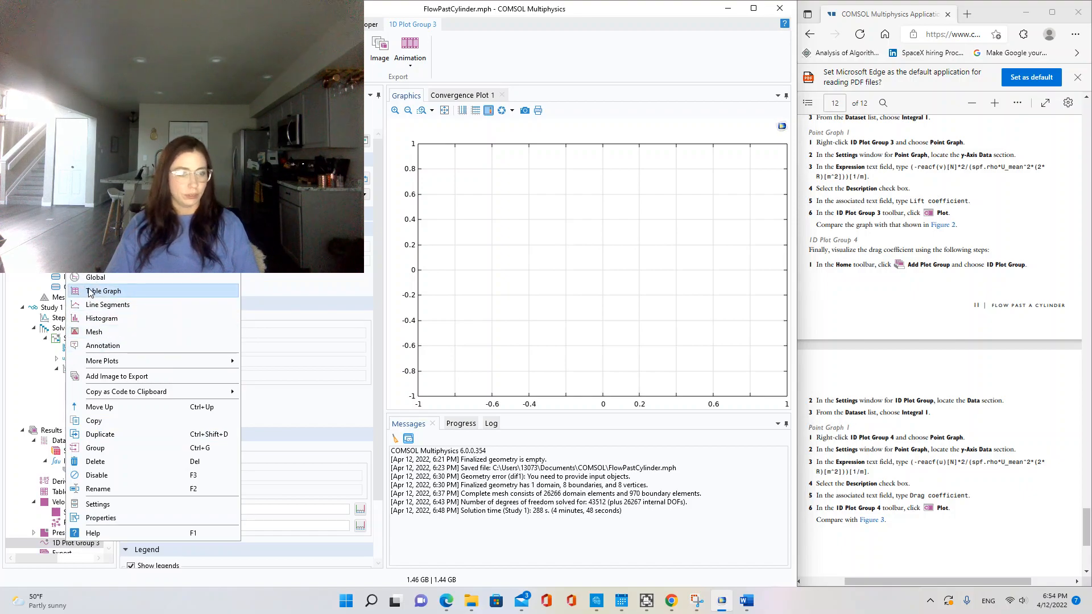
{"action": "left_click", "coordinate": [93, 264]}
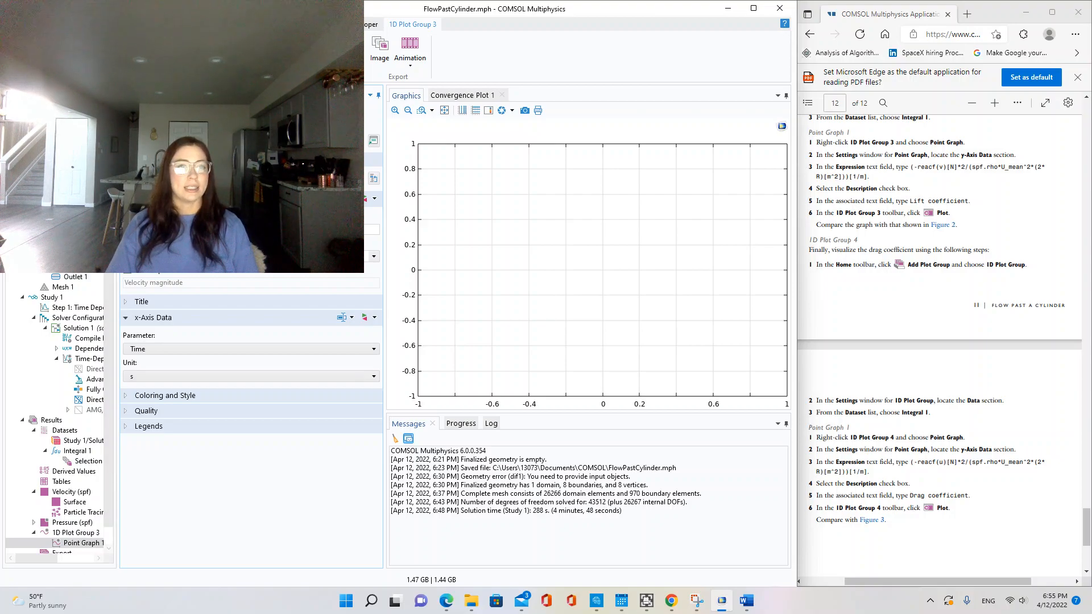
- Set the point graph's y-axis expression to (-reacf(v)[N]*2/(spf.rho*U_mean^2*(2*R)[m^2]))[1/m]
{"action": "scroll", "coordinate": [251, 370], "scroll_direction": "down", "scroll_amount": 3}
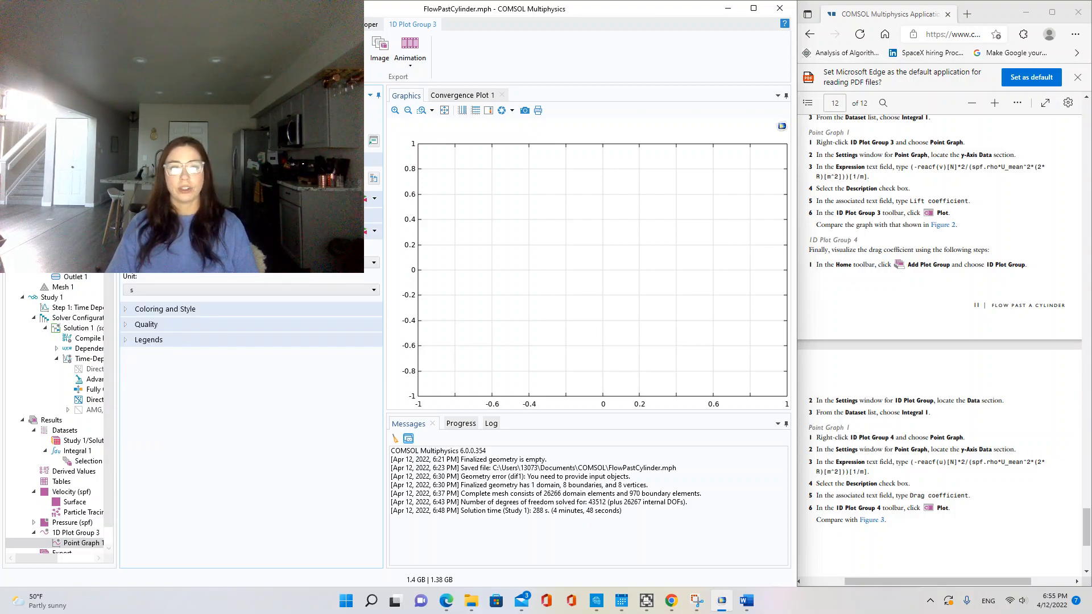
{"action": "scroll", "coordinate": [250, 370], "scroll_direction": "up", "scroll_amount": 3}
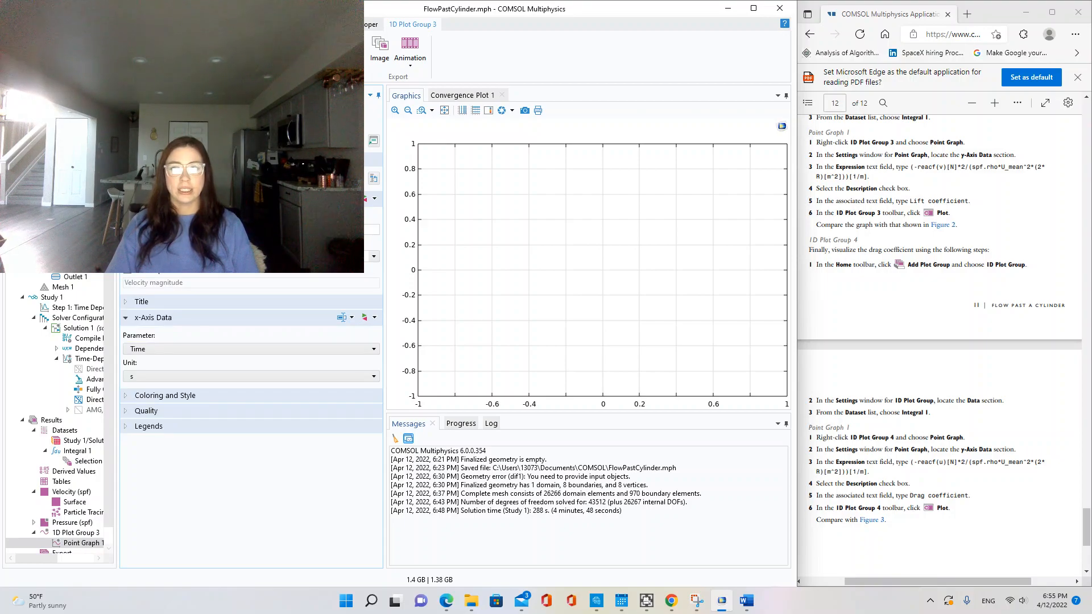
{"action": "left_click", "coordinate": [250, 229]}
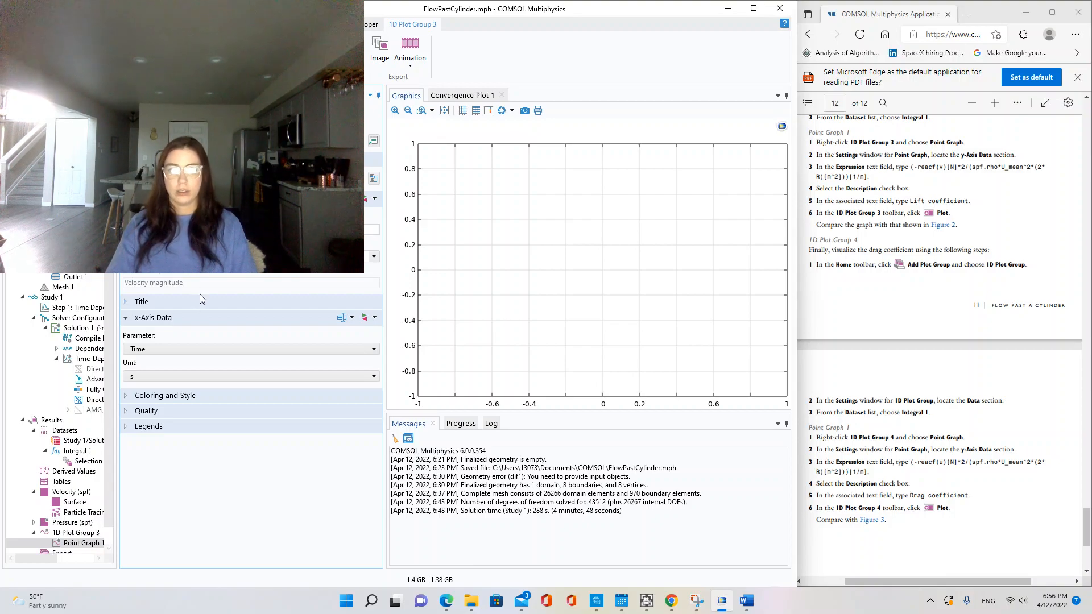
{"action": "type", "text": "(-reacf(v)[N]*2/(spf.rho*U_mean^2*(2*R)[m^2]))[1/m]"}
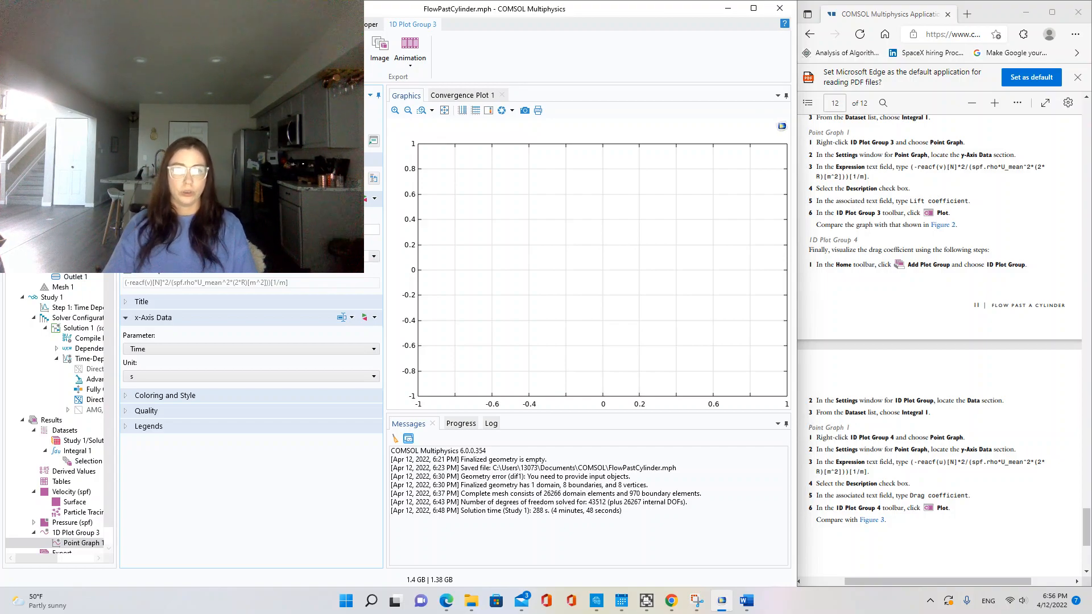
{"action": "left_click", "coordinate": [373, 256]}
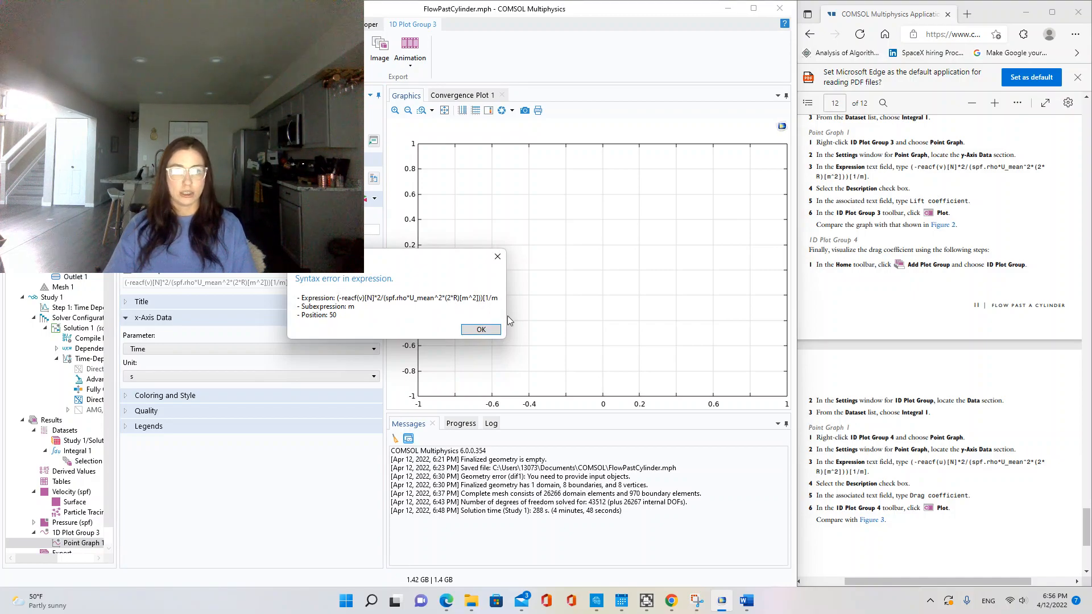
{"action": "left_click", "coordinate": [477, 331]}
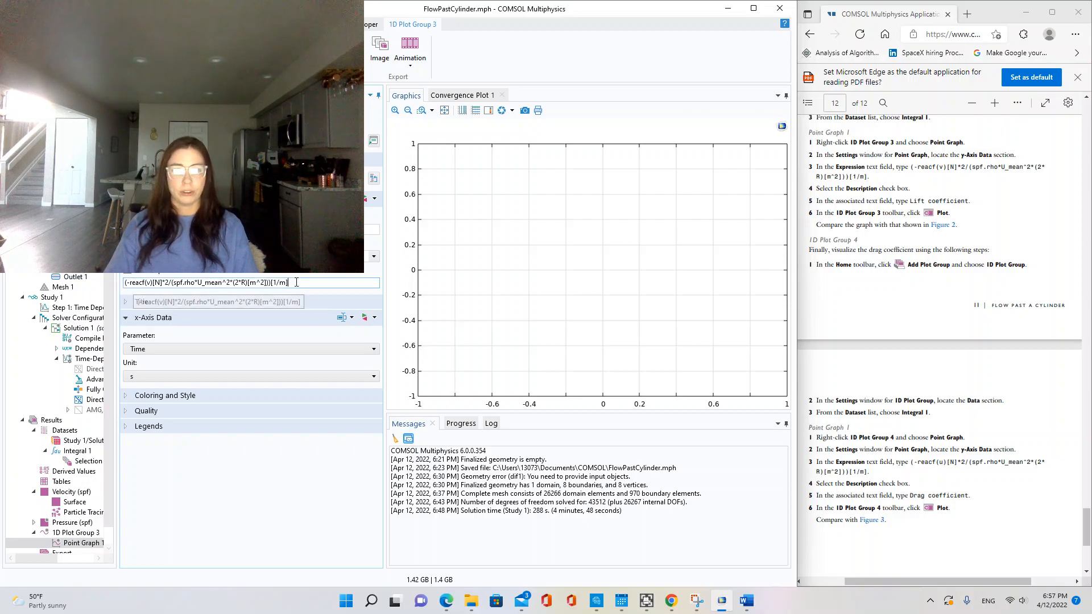
- Set the point graph's description to Lift coefficient and plot it in 1D Plot Group 3
{"action": "left_click_drag", "start_coordinate": [295, 285], "coordinate": [134, 288]}
{"action": "type", "text": "Li"}
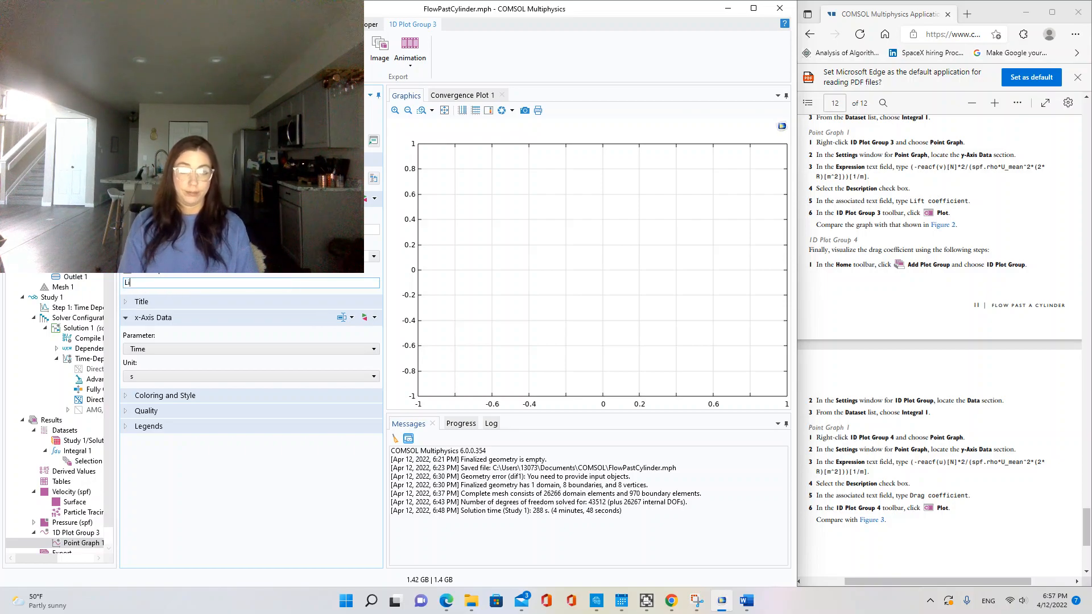
{"action": "type", "text": "ft coeff"}
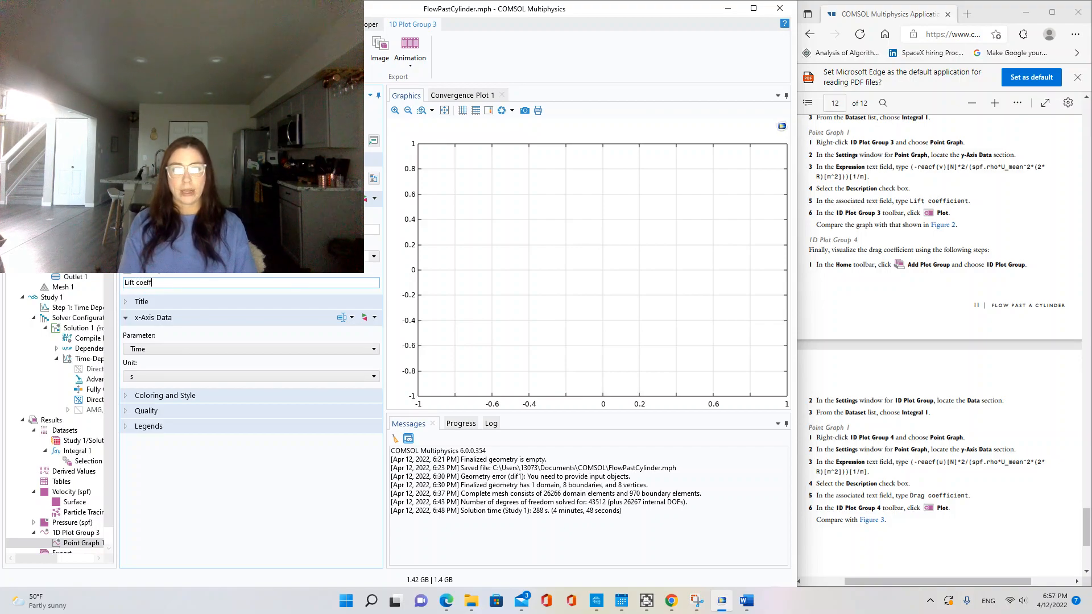
{"action": "type", "text": "icei"}
{"action": "key", "text": "BackSpace"}
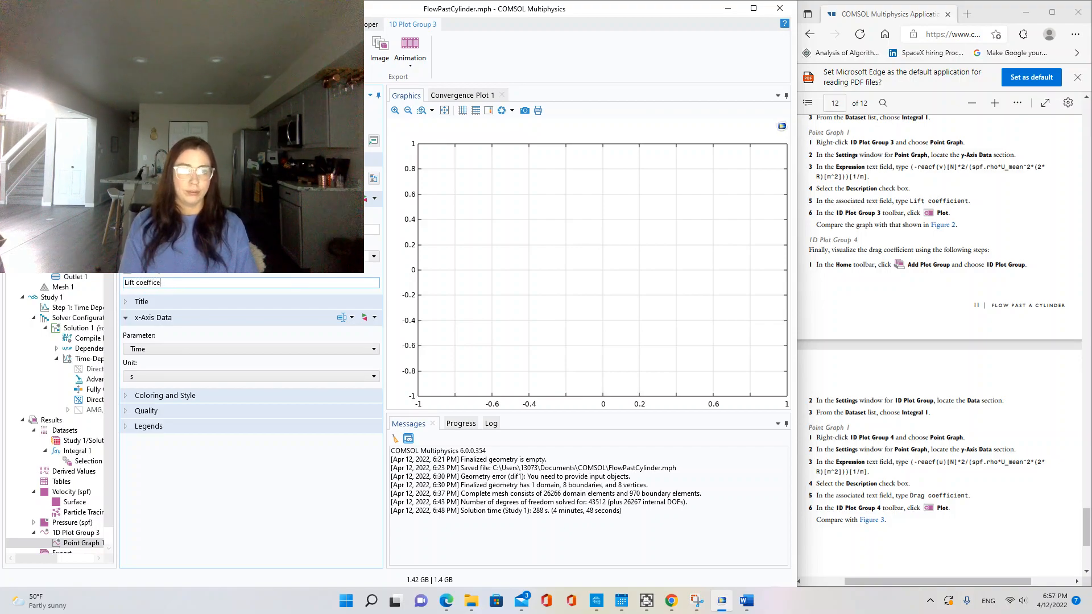
{"action": "type", "text": "ient"}
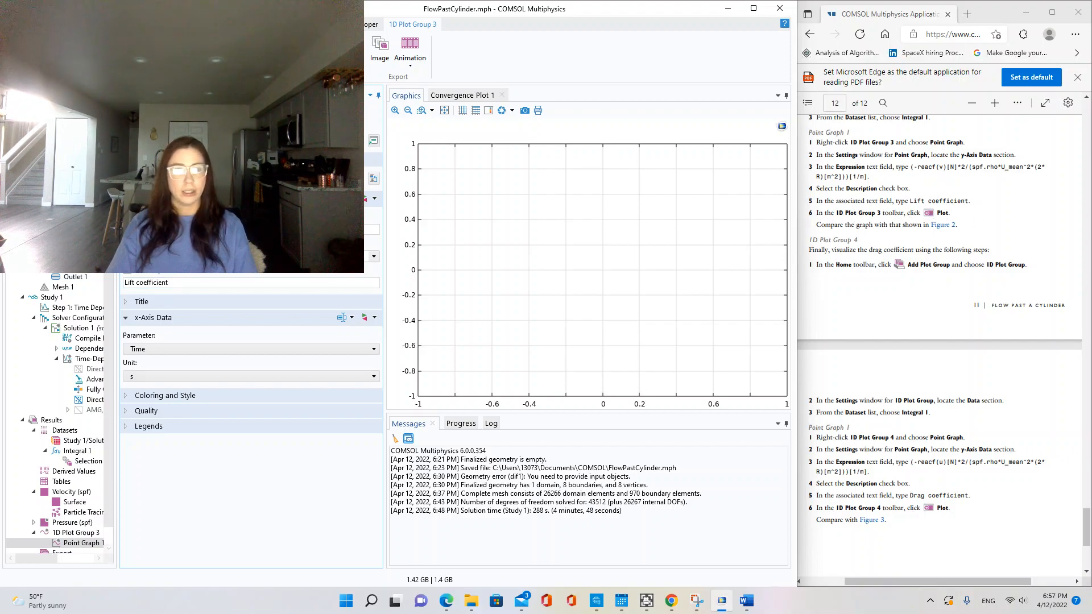
{"action": "key", "text": "F8"}
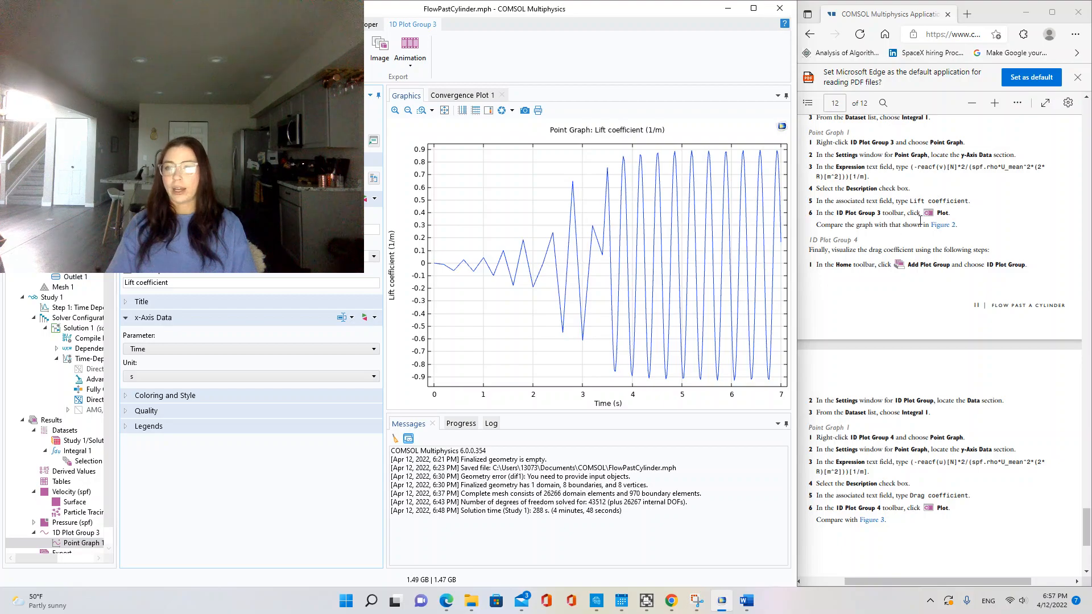
- Compare the lift coefficient plot with Figure 2 in the PDF
{"action": "scroll", "coordinate": [950, 233], "scroll_direction": "up", "scroll_amount": 3}
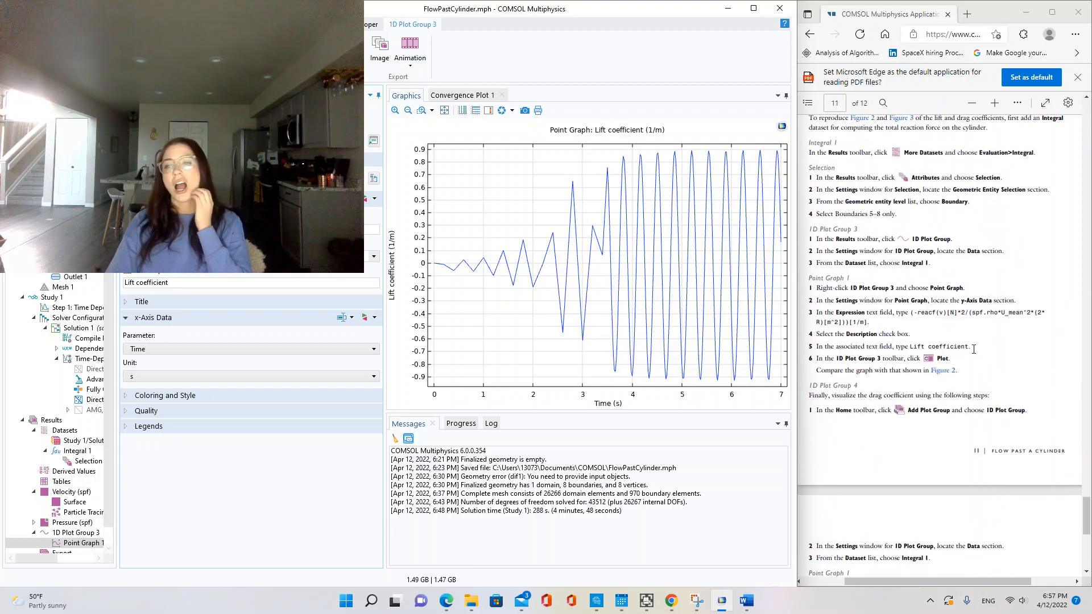
{"action": "left_click", "coordinate": [946, 373]}
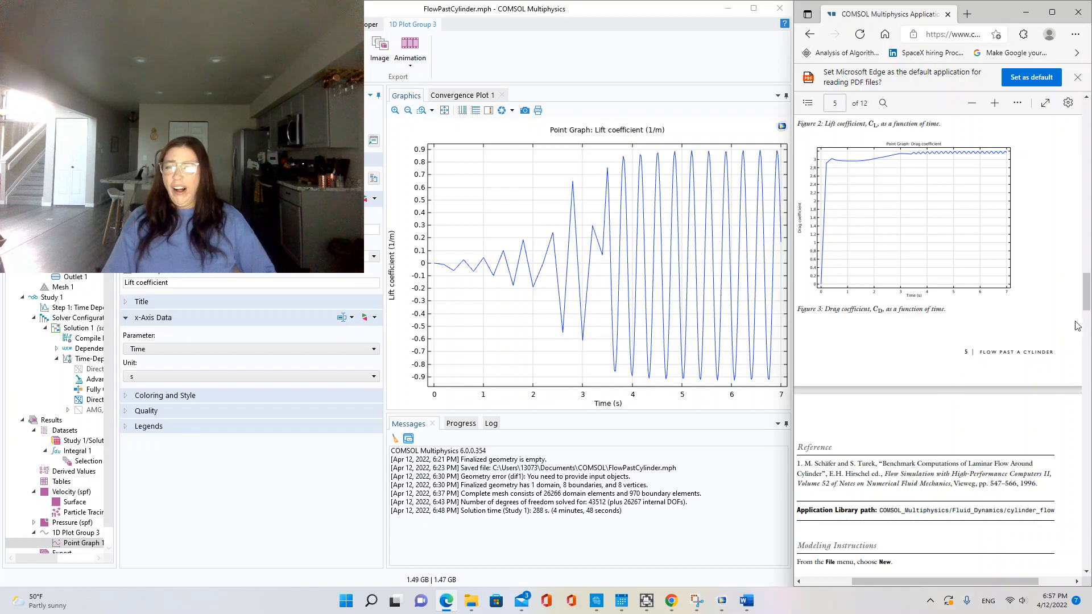
{"action": "scroll", "coordinate": [1045, 362], "scroll_direction": "left", "scroll_amount": 1}
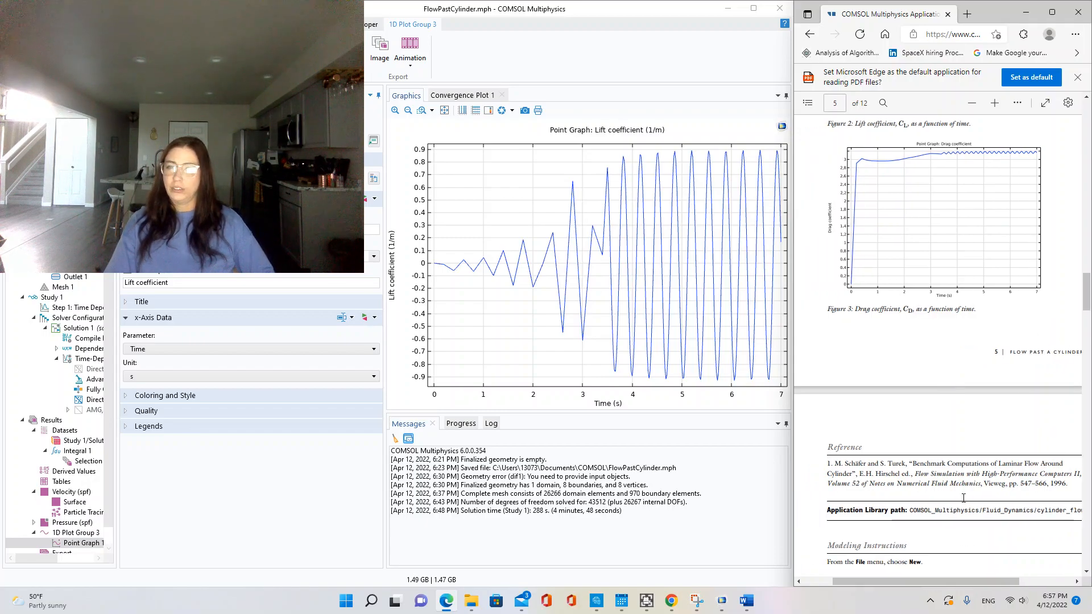
- Return to the 1D Plot Group 4 instructions in the PDF and add another 1D Plot Group to the results
{"action": "left_click_drag", "start_coordinate": [1084, 309], "coordinate": [1089, 533]}
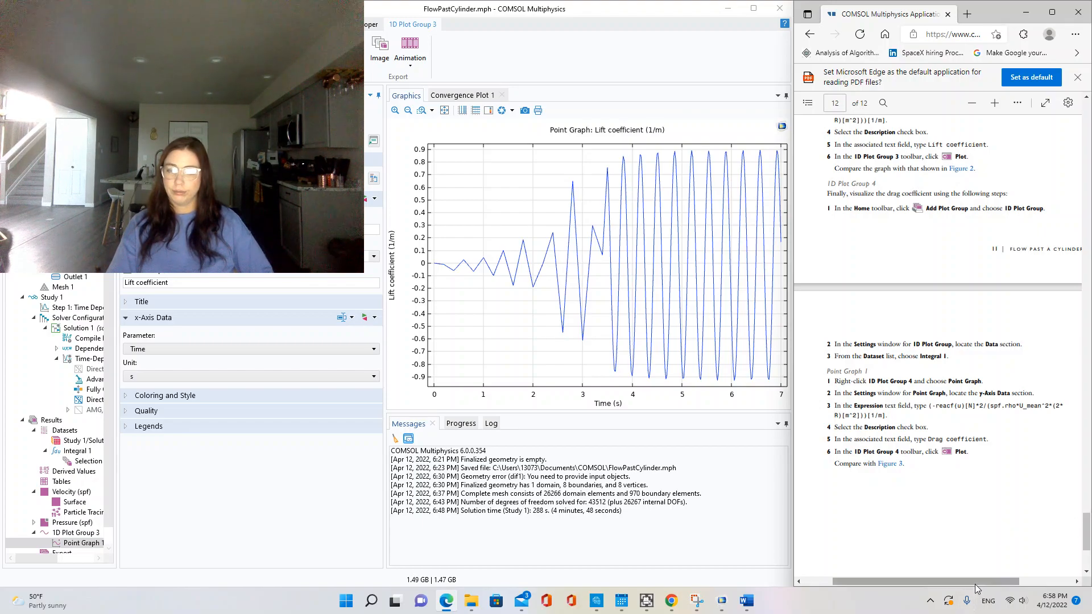
{"action": "left_click_drag", "start_coordinate": [976, 588], "coordinate": [987, 587]}
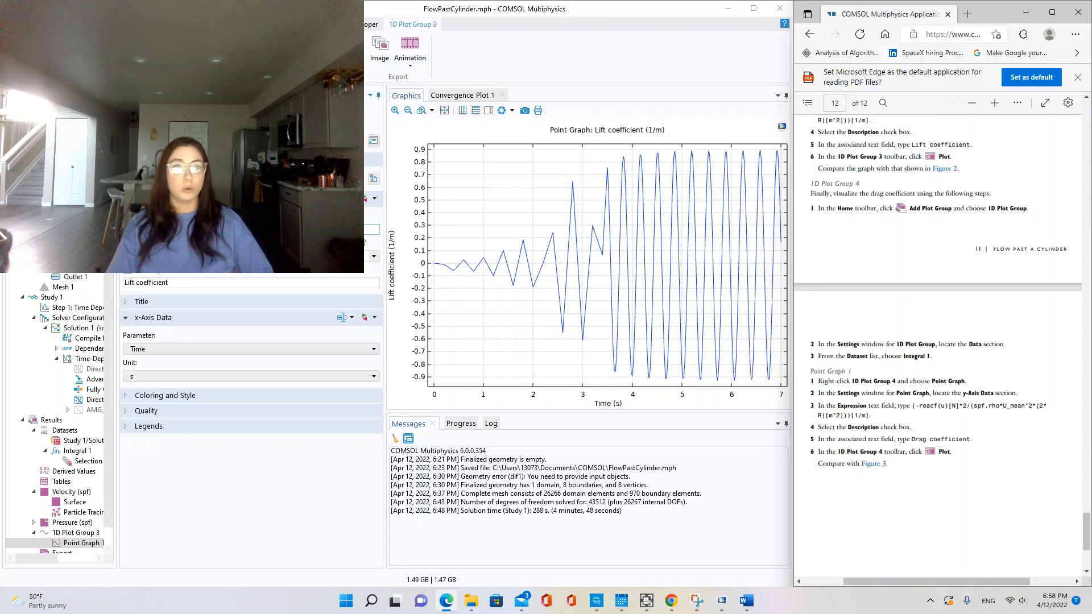
{"action": "left_click", "coordinate": [48, 24]}
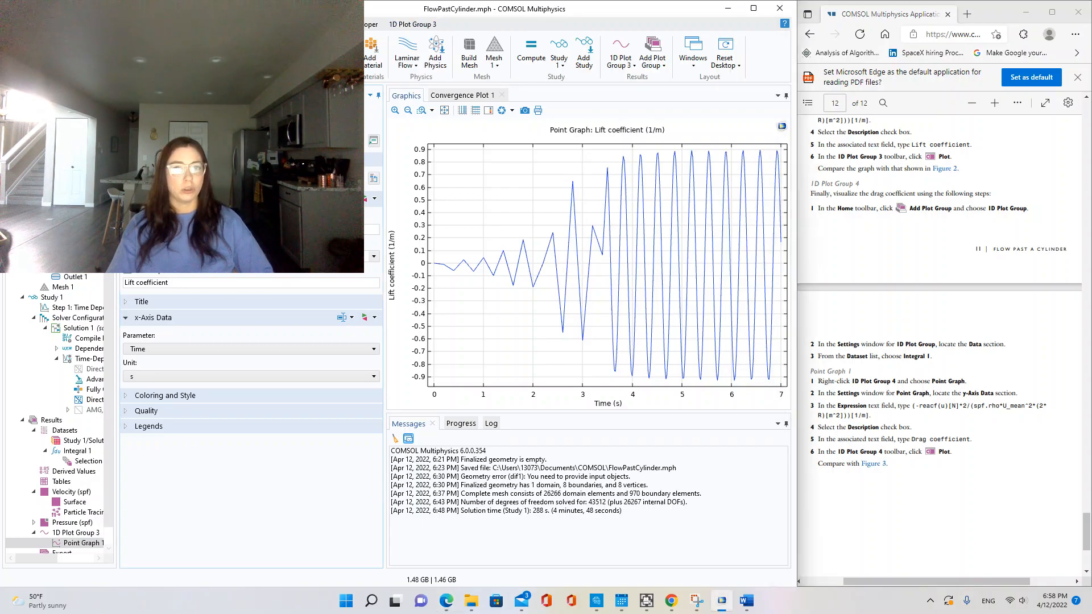
{"action": "left_click", "coordinate": [654, 53]}
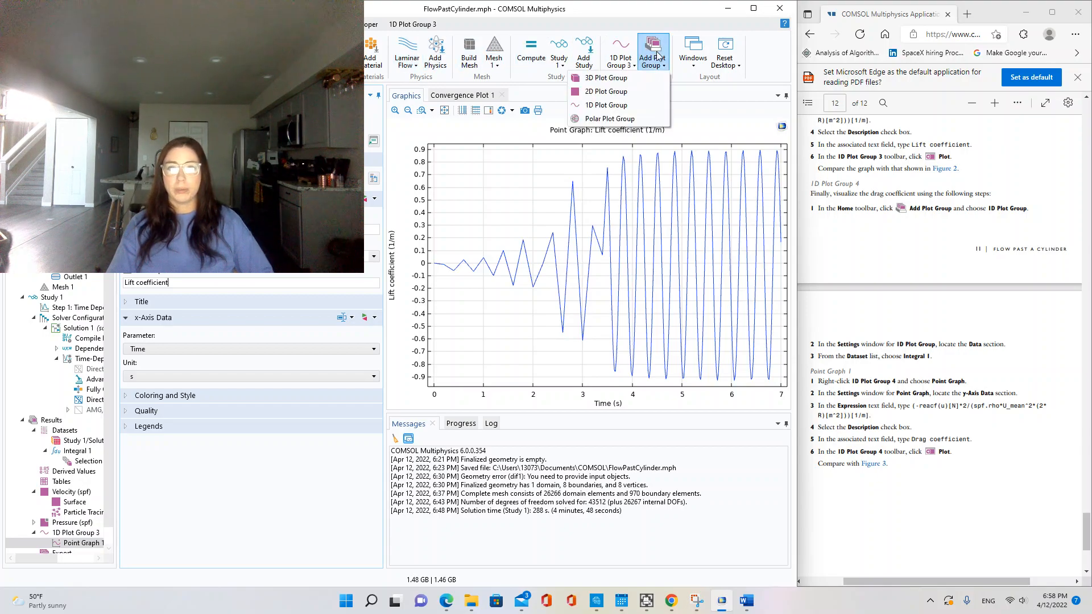
{"action": "left_click", "coordinate": [609, 107]}
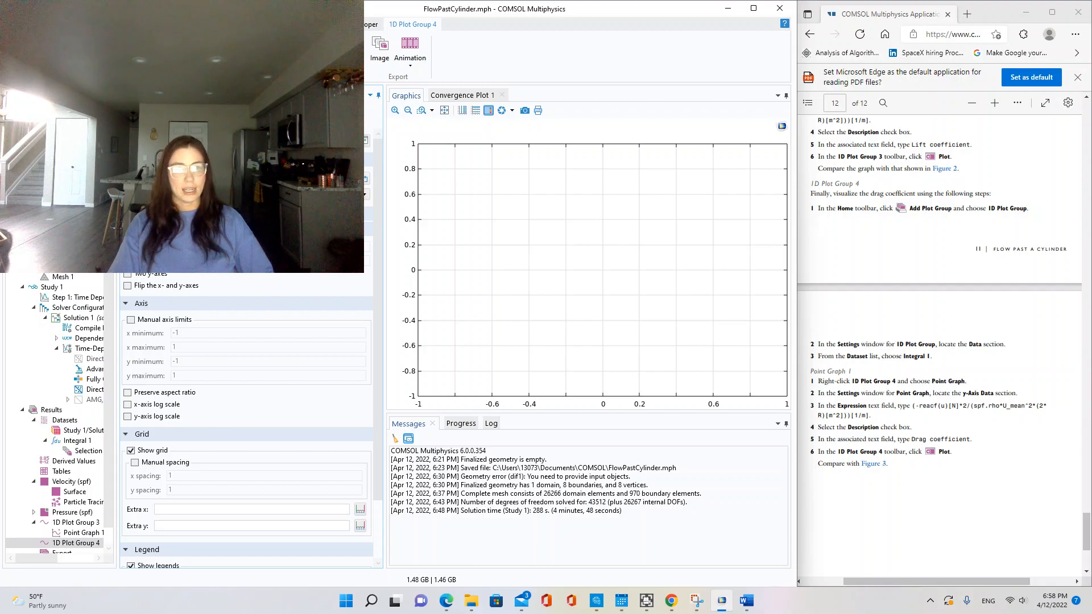
{"action": "scroll", "coordinate": [239, 295], "scroll_direction": "down", "scroll_amount": 3}
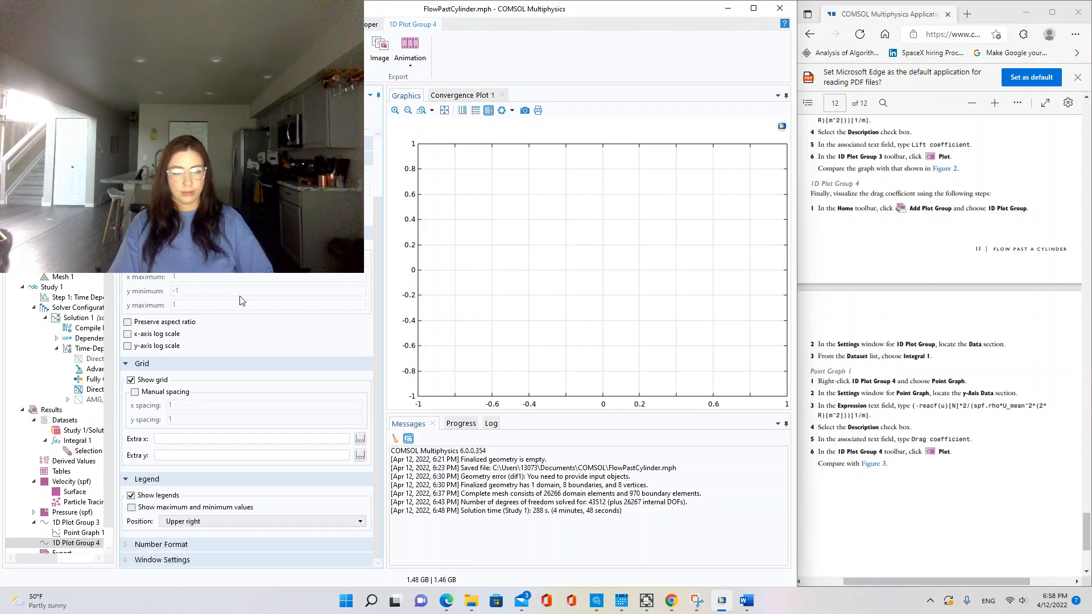
{"action": "scroll", "coordinate": [241, 293], "scroll_direction": "up", "scroll_amount": 3}
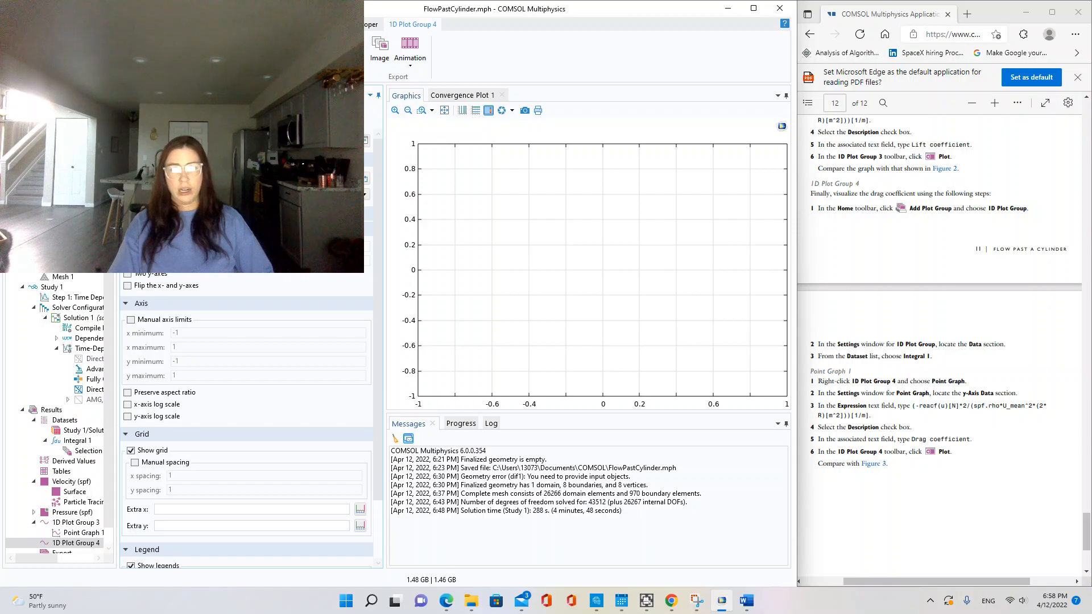
{"action": "scroll", "coordinate": [247, 415], "scroll_direction": "down", "scroll_amount": 2}
{"action": "scroll", "coordinate": [248, 415], "scroll_direction": "up", "scroll_amount": 2}
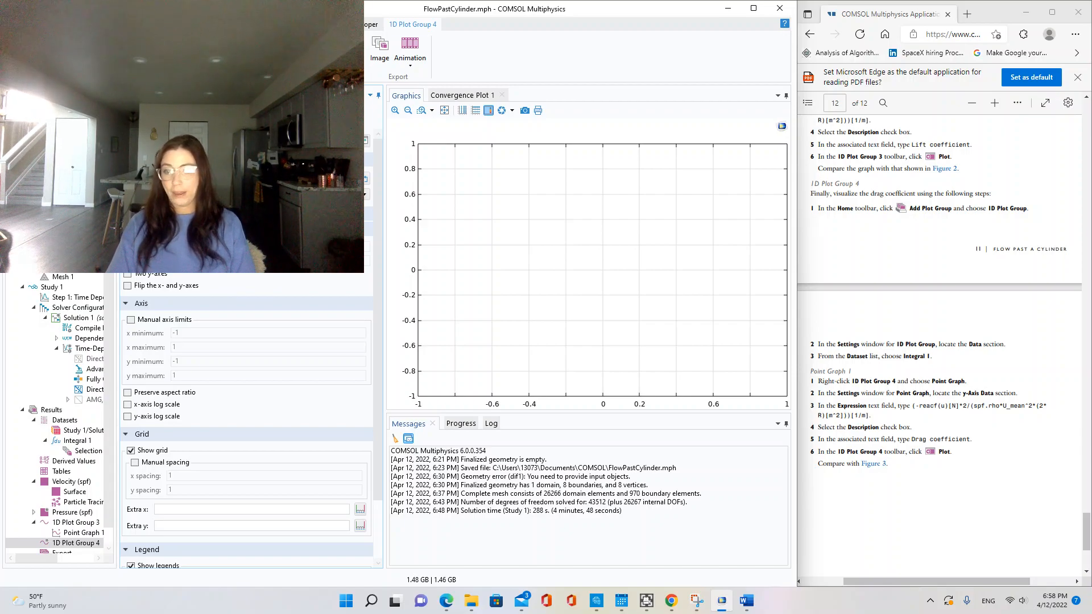
- Add a Point Graph to 1D Plot Group 4 with the y-axis expression (-reacf(u)[N]*2/(spf.rho*U_mean^2*(2*R)[m^2]))[1/m]
{"action": "right_click", "coordinate": [87, 544]}
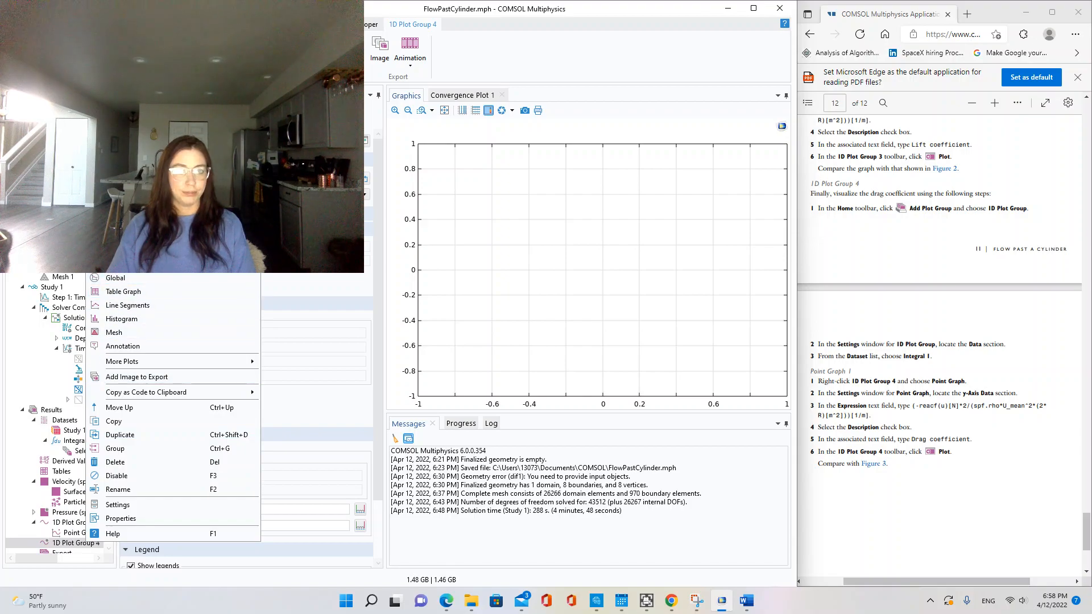
{"action": "left_click", "coordinate": [116, 264]}
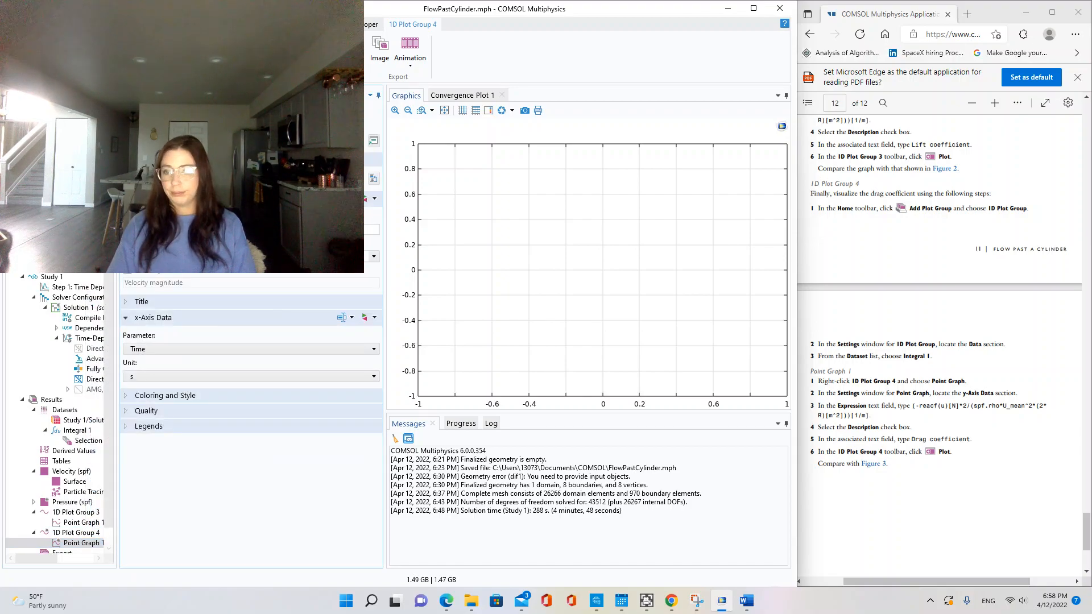
{"action": "scroll", "coordinate": [965, 341], "scroll_direction": "down", "scroll_amount": 3}
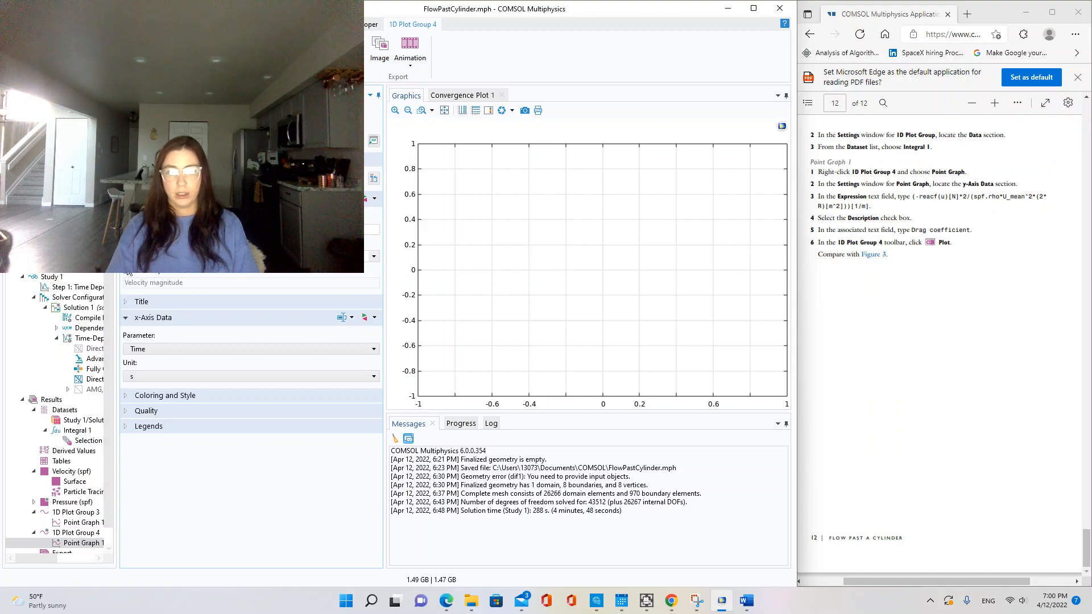
{"action": "type", "text": "(-reacf(u)[N]*2/(spf.rho*U_mean^2*(2*R)[m^2]))[1/m]"}
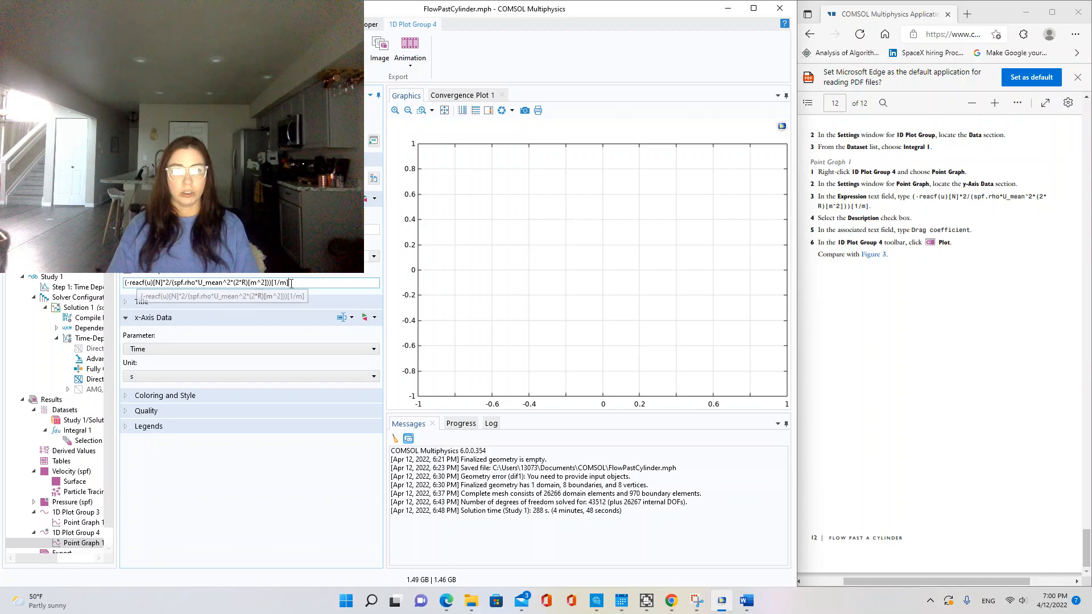
- Set the new point graph's description to Drag coefficient and plot it in 1D Plot Group 4
{"action": "left_click_drag", "start_coordinate": [292, 282], "coordinate": [106, 292]}
{"action": "type", "text": "Drag coefficient"}
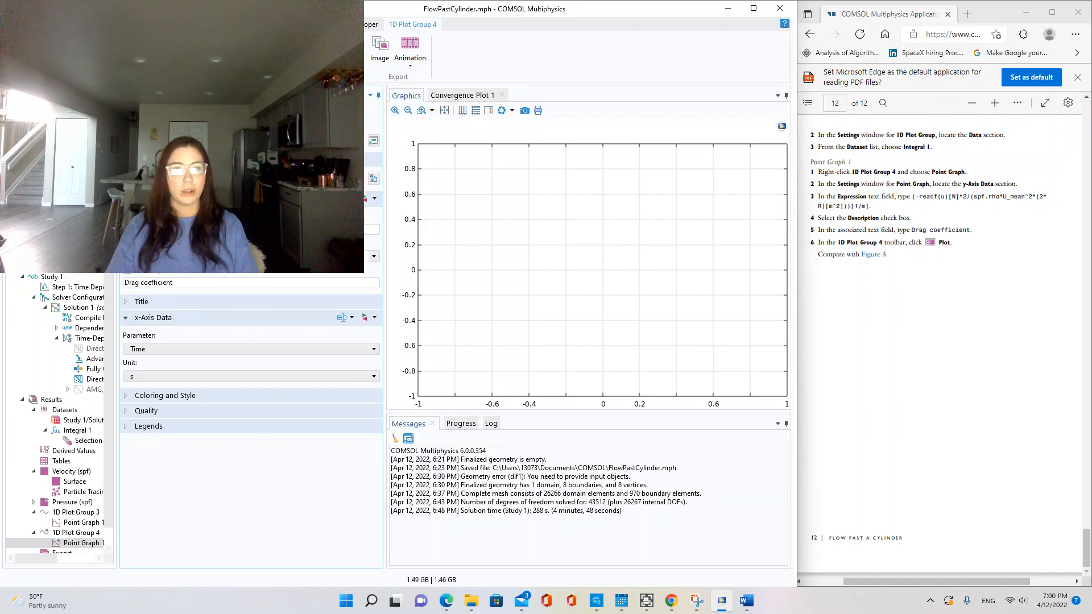
{"action": "key", "text": "F8"}
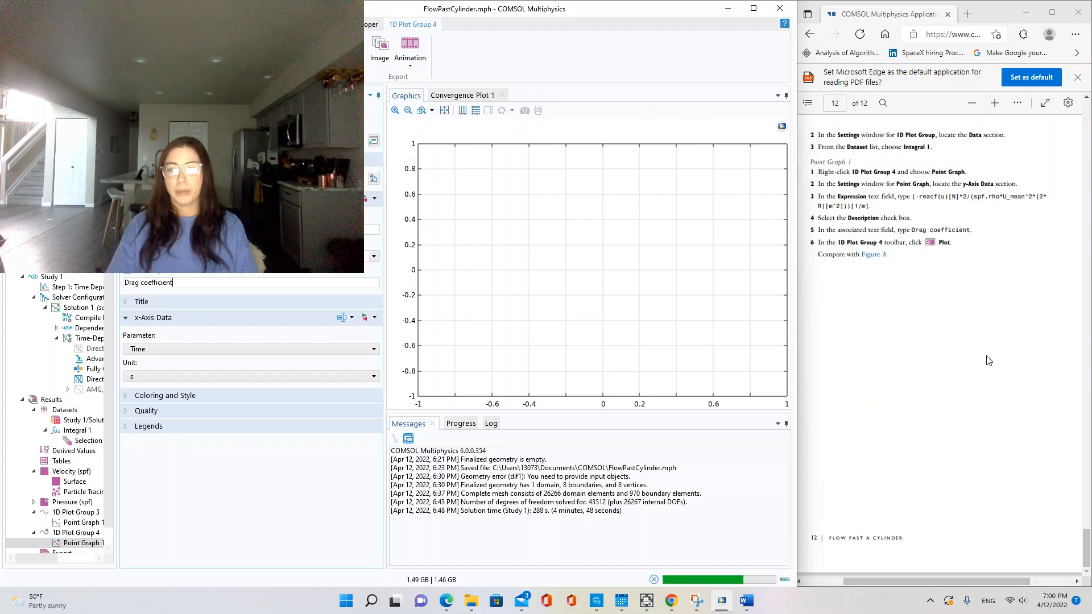
- Compare the lift and drag coefficient plots with Figures 2 and 3 in the PDF
{"action": "left_click_drag", "start_coordinate": [1087, 539], "coordinate": [1085, 274]}
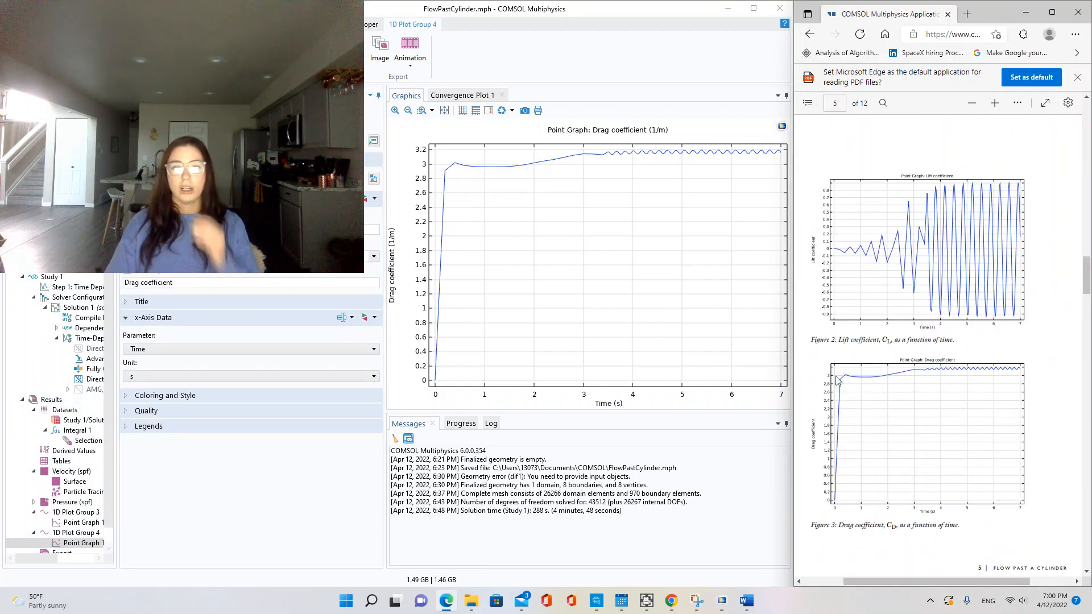
{"action": "left_click", "coordinate": [79, 523]}
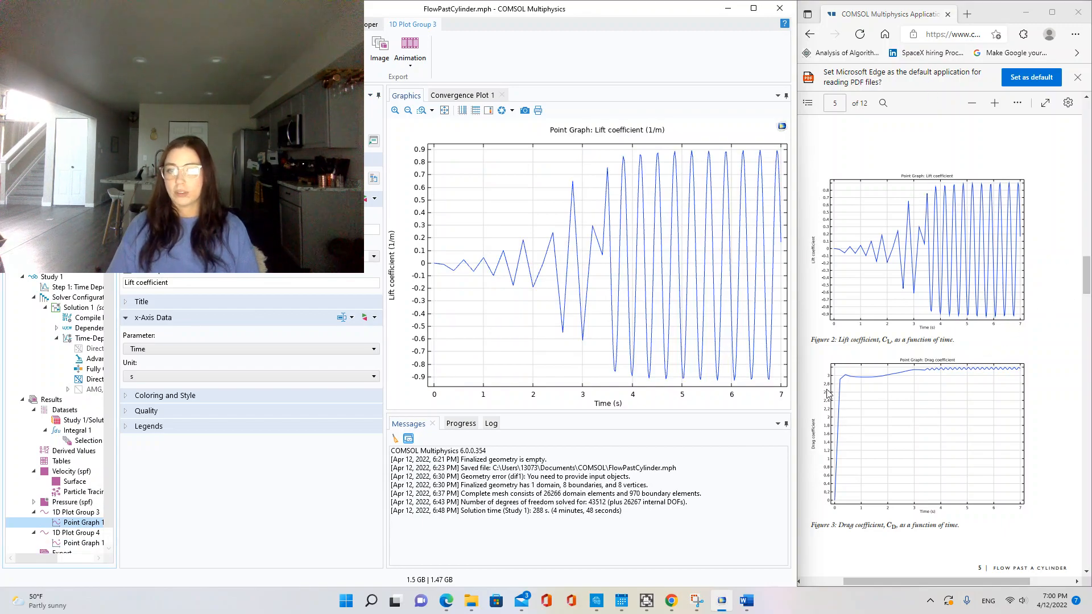
{"action": "left_click", "coordinate": [79, 543]}
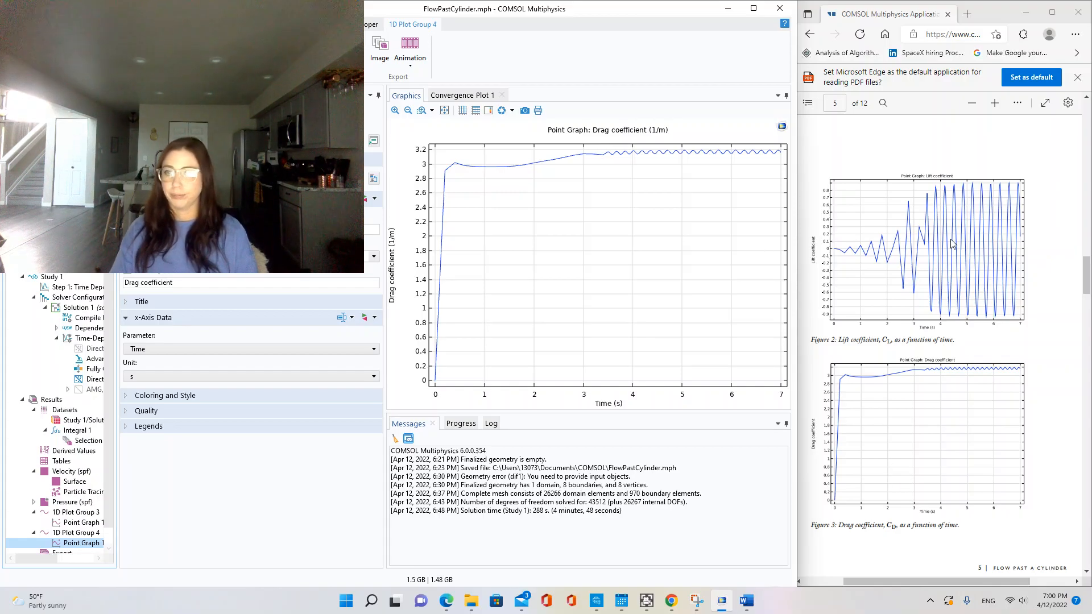
- Return to the beginning of the PDF and move and widen its window to show the full page width
{"action": "scroll", "coordinate": [954, 243], "scroll_direction": "up", "scroll_amount": 3}
{"action": "scroll", "coordinate": [953, 244], "scroll_direction": "down", "scroll_amount": 8}
{"action": "left_click_drag", "start_coordinate": [1086, 304], "coordinate": [1072, 117]}
{"action": "left_click_drag", "start_coordinate": [987, 24], "coordinate": [806, 23]}
{"action": "scroll", "coordinate": [911, 163], "scroll_direction": "down", "scroll_amount": 5}
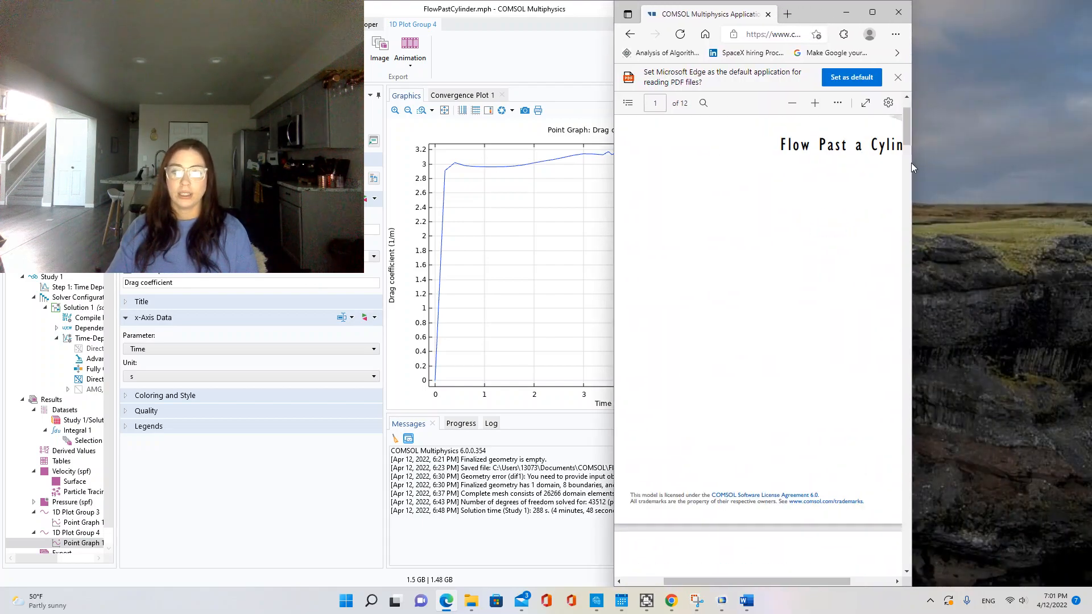
{"action": "left_click_drag", "start_coordinate": [911, 195], "coordinate": [1089, 195]}
{"action": "left_click_drag", "start_coordinate": [906, 21], "coordinate": [764, 16]}
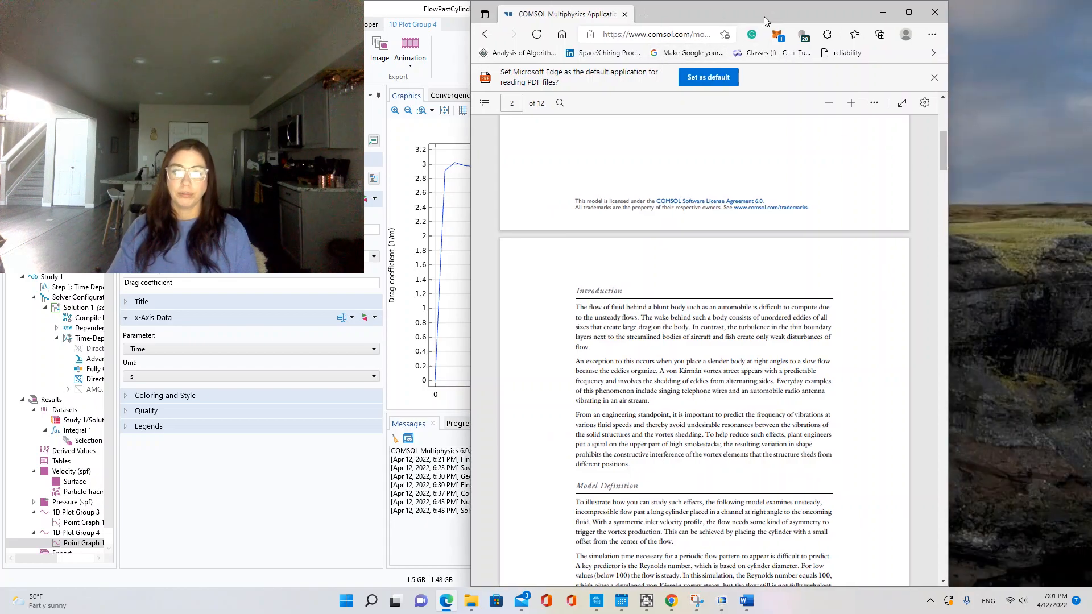
- Review the PDF's Introduction and Model Definition, including the definitions of the drag and lift coefficients
{"action": "scroll", "coordinate": [772, 353], "scroll_direction": "down", "scroll_amount": 3}
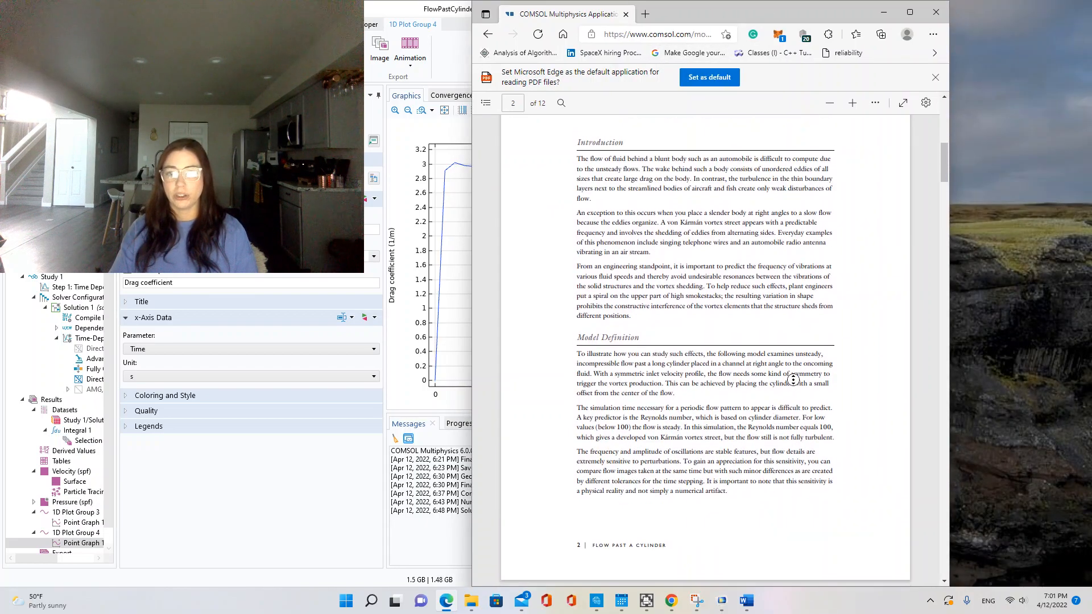
{"action": "scroll", "coordinate": [811, 397], "scroll_direction": "up", "scroll_amount": 6}
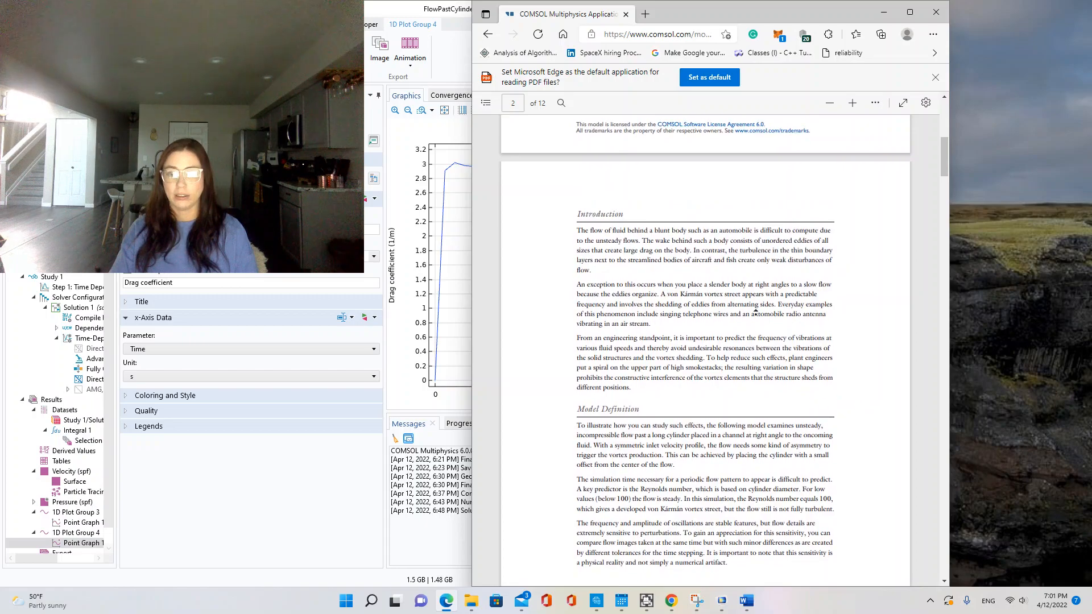
{"action": "scroll", "coordinate": [848, 373], "scroll_direction": "down", "scroll_amount": 6}
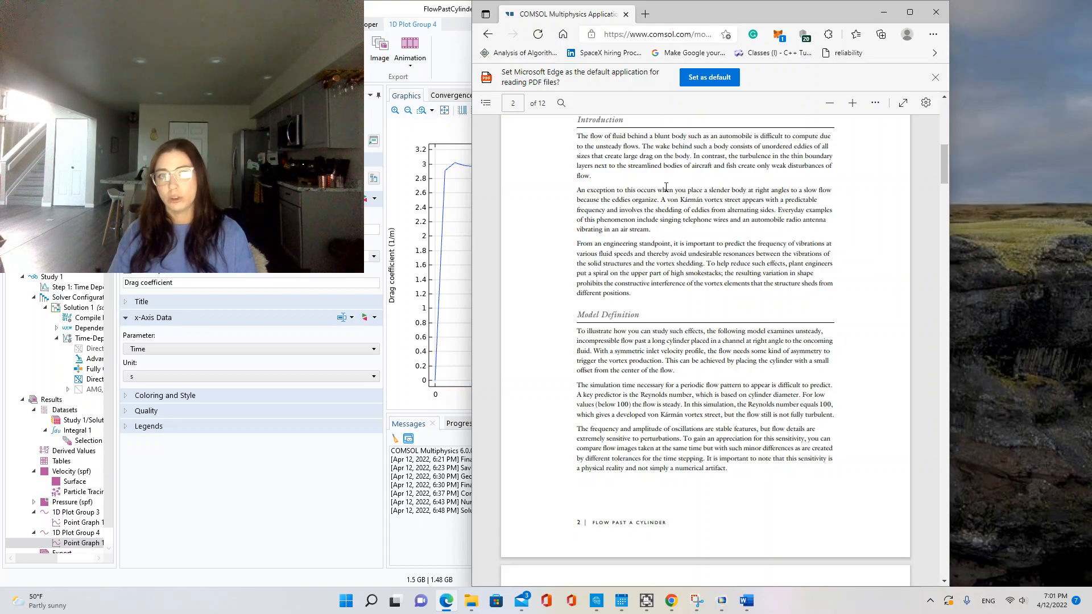
{"action": "scroll", "coordinate": [736, 256], "scroll_direction": "up", "scroll_amount": 10}
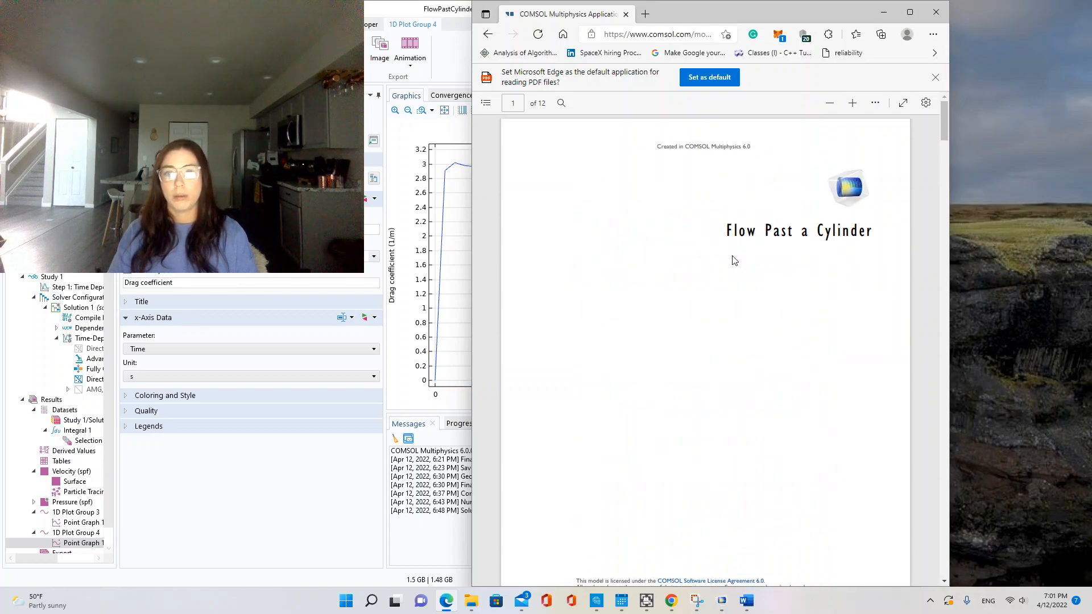
{"action": "scroll", "coordinate": [755, 248], "scroll_direction": "down", "scroll_amount": 8}
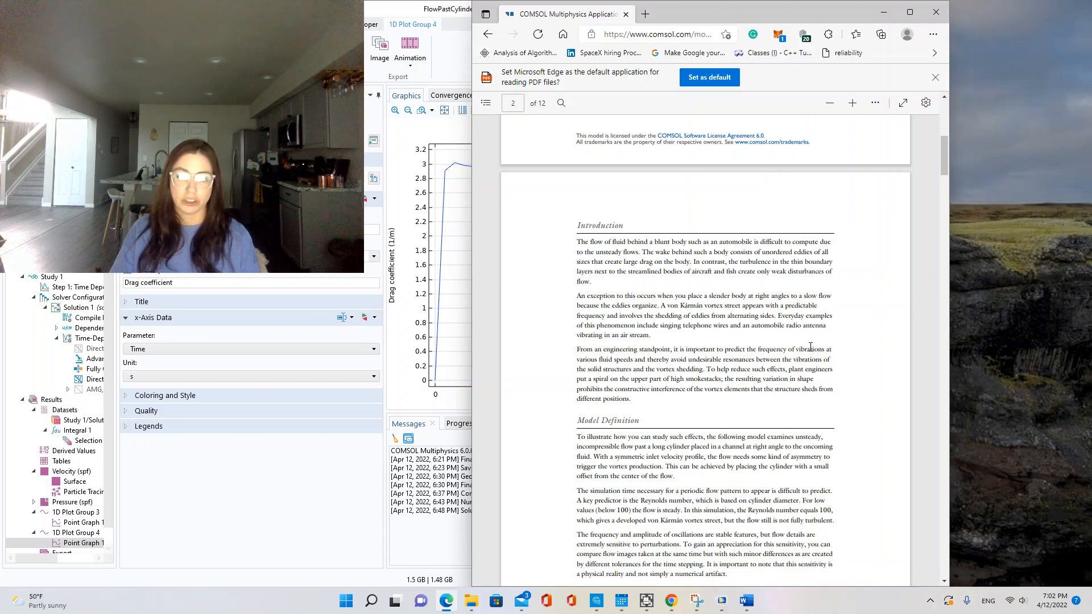
{"action": "scroll", "coordinate": [810, 347], "scroll_direction": "down", "scroll_amount": 4}
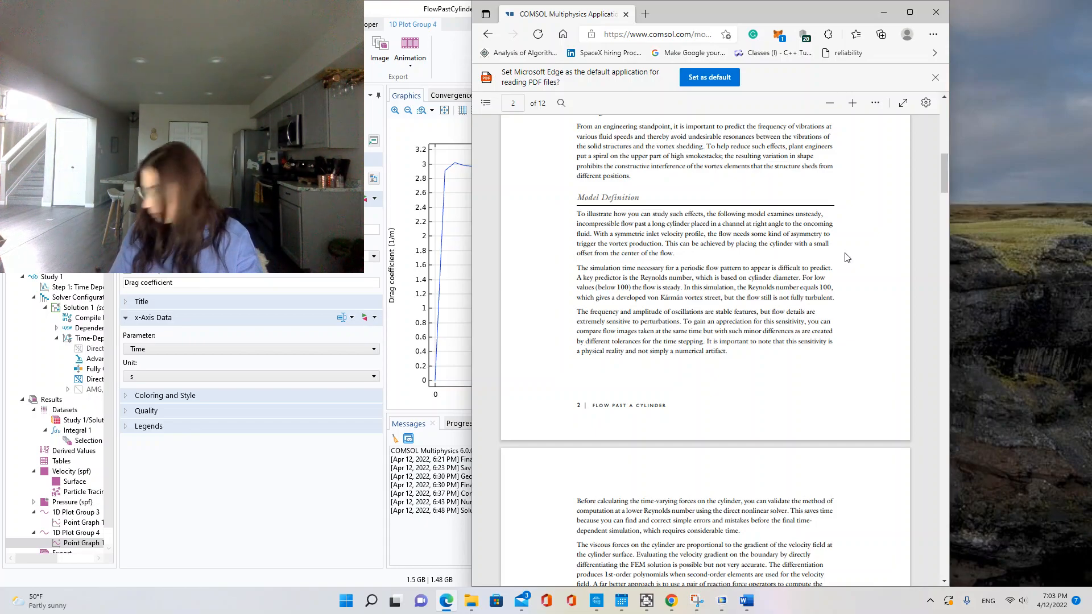
{"action": "scroll", "coordinate": [694, 359], "scroll_direction": "down", "scroll_amount": 3}
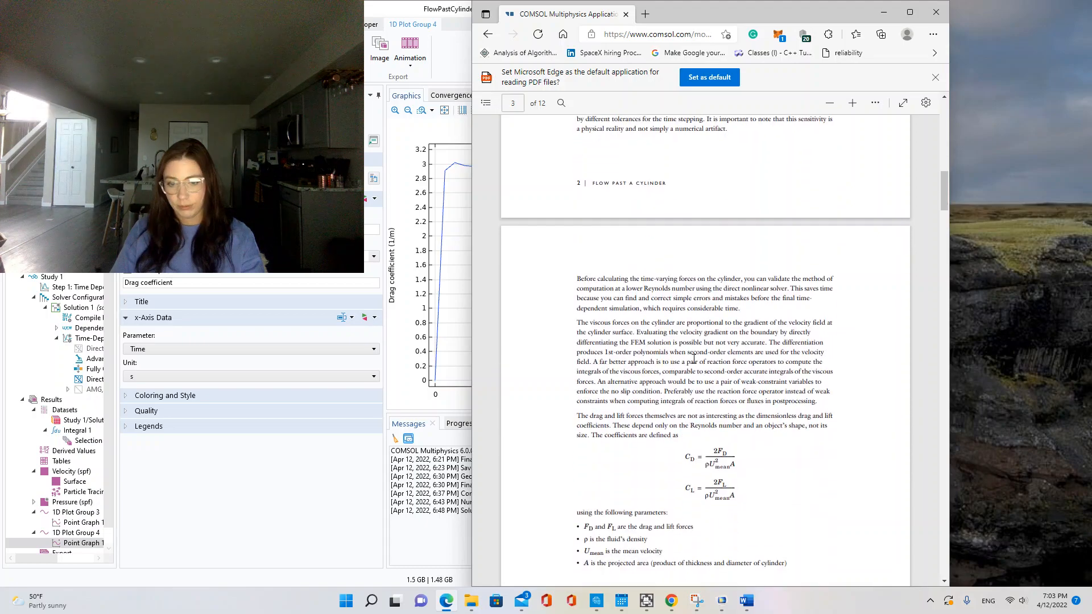
{"action": "scroll", "coordinate": [694, 360], "scroll_direction": "down", "scroll_amount": 2}
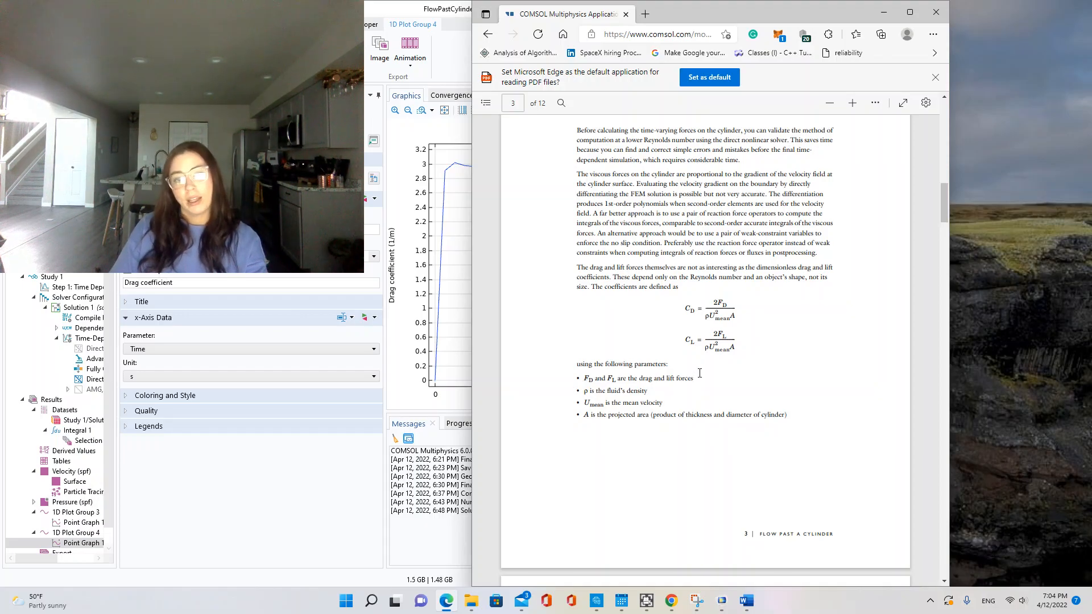
- Switch to COMSOL, display the Velocity (spf) particle tracing plot and copy a quick snapshot of it to the clipboard
{"action": "scroll", "coordinate": [699, 374], "scroll_direction": "down", "scroll_amount": 10}
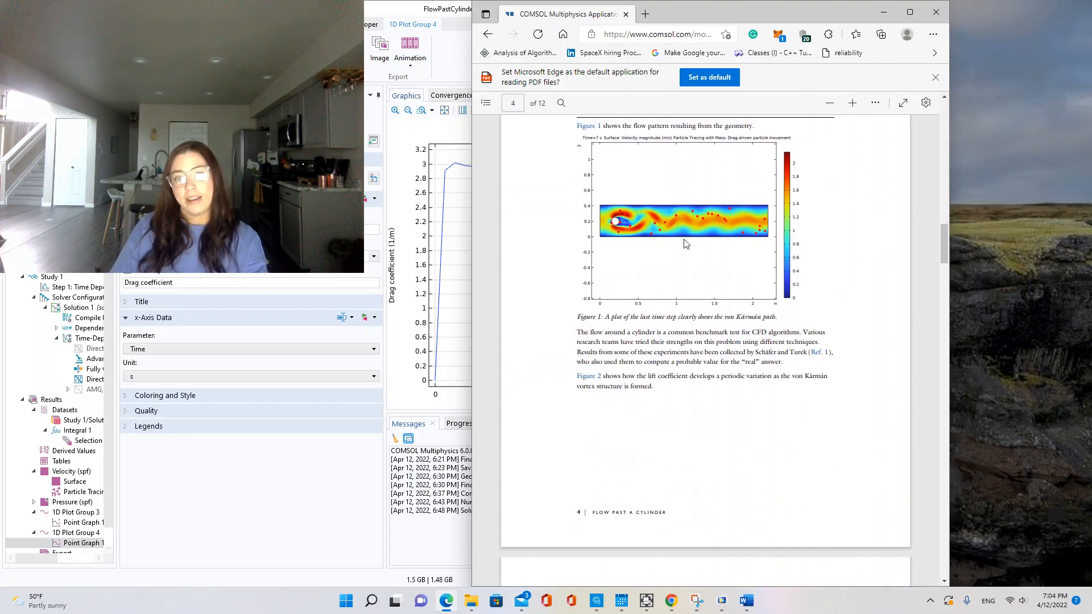
{"action": "left_click", "coordinate": [171, 532]}
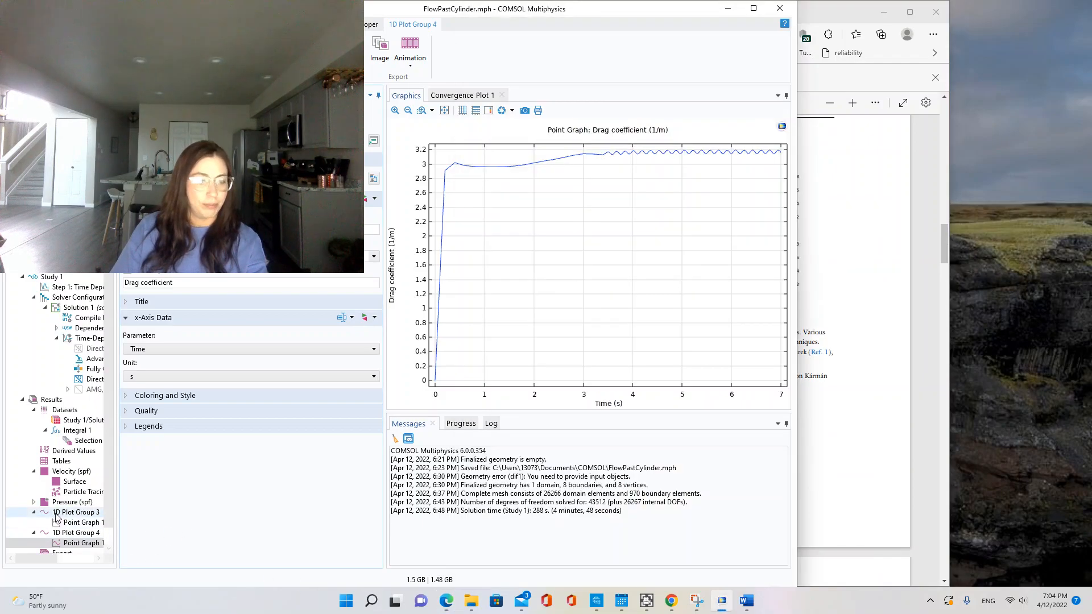
{"action": "scroll", "coordinate": [74, 501], "scroll_direction": "down", "scroll_amount": 1}
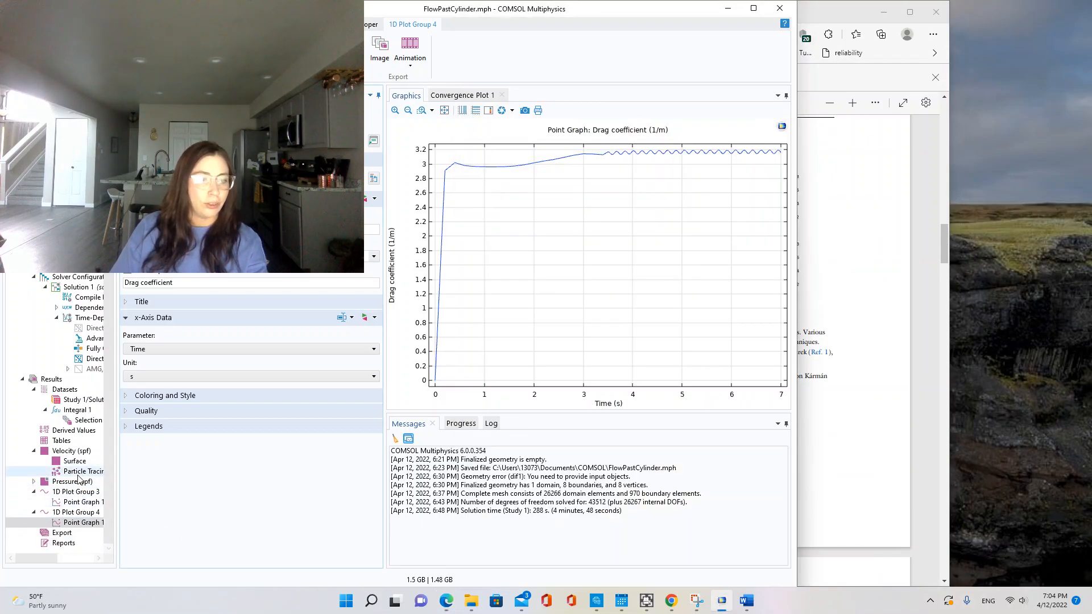
{"action": "left_click", "coordinate": [79, 473]}
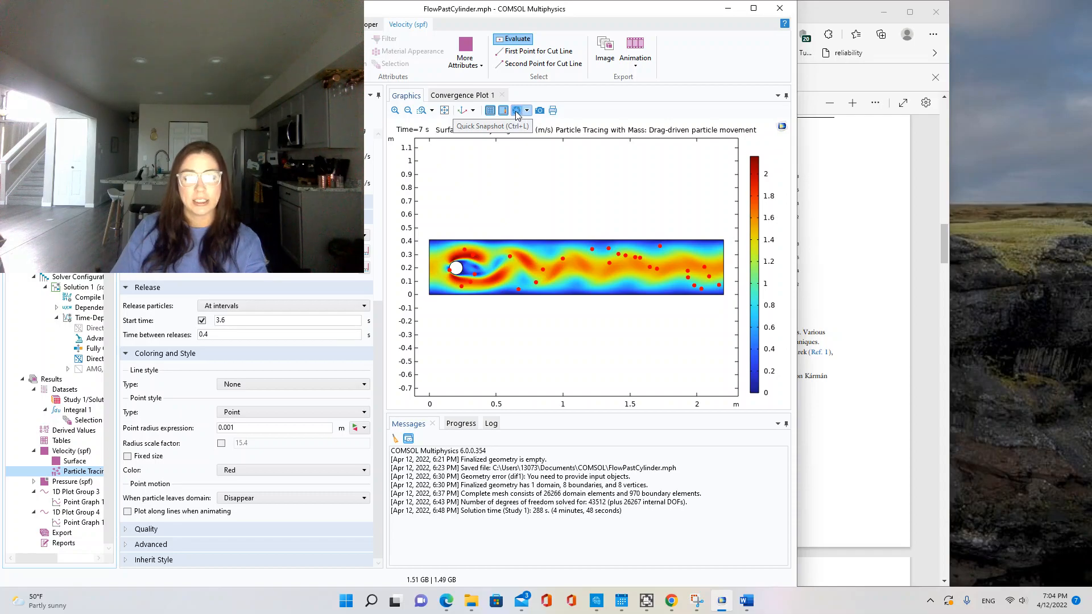
{"action": "left_click", "coordinate": [518, 114]}
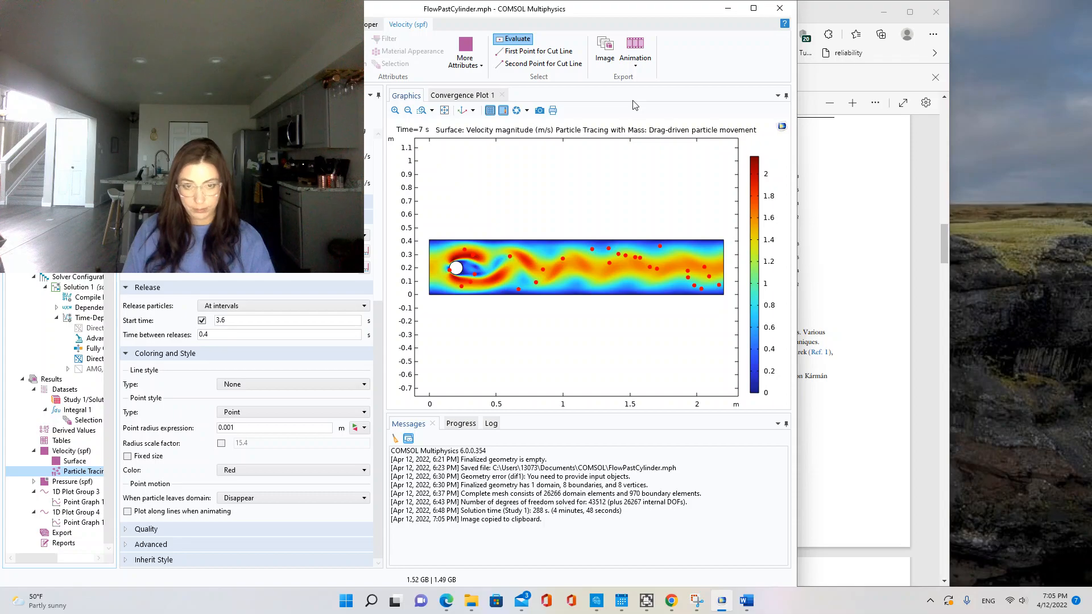
{"action": "left_click", "coordinate": [527, 111]}
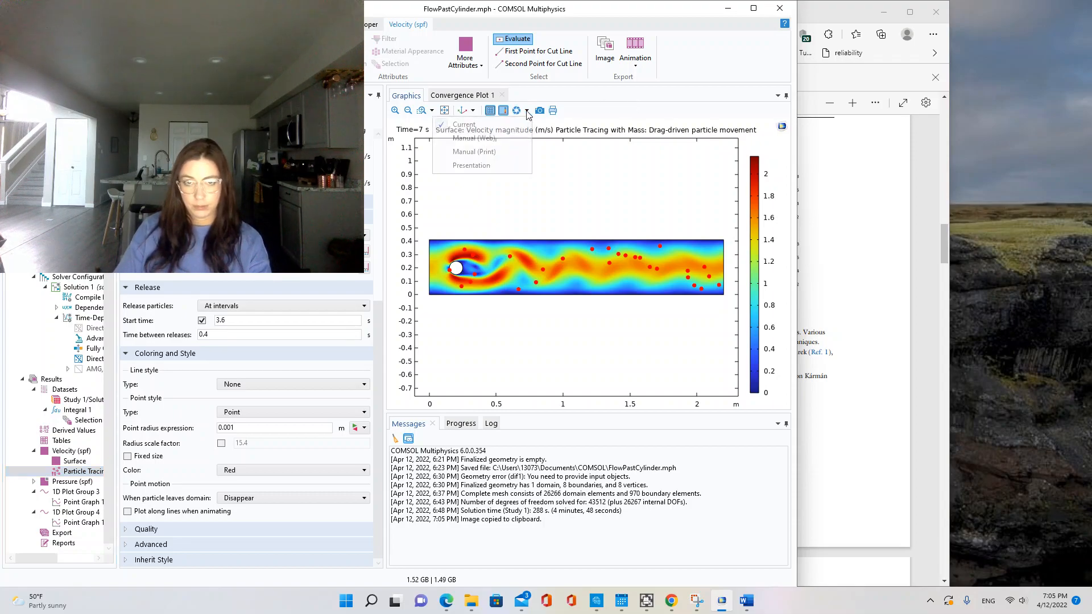
{"action": "left_click", "coordinate": [558, 175]}
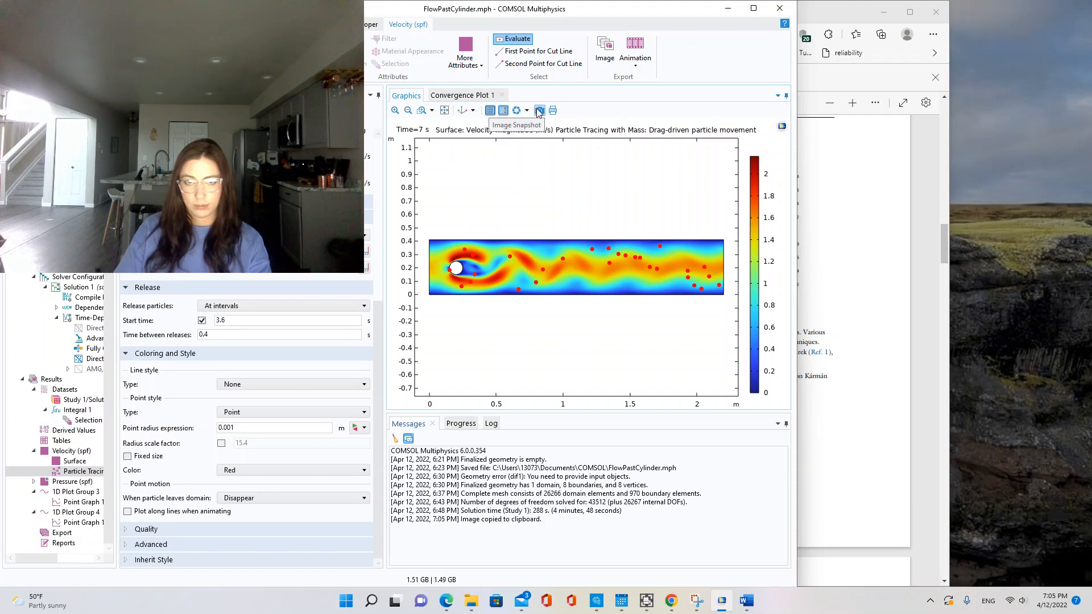
{"action": "left_click", "coordinate": [539, 112]}
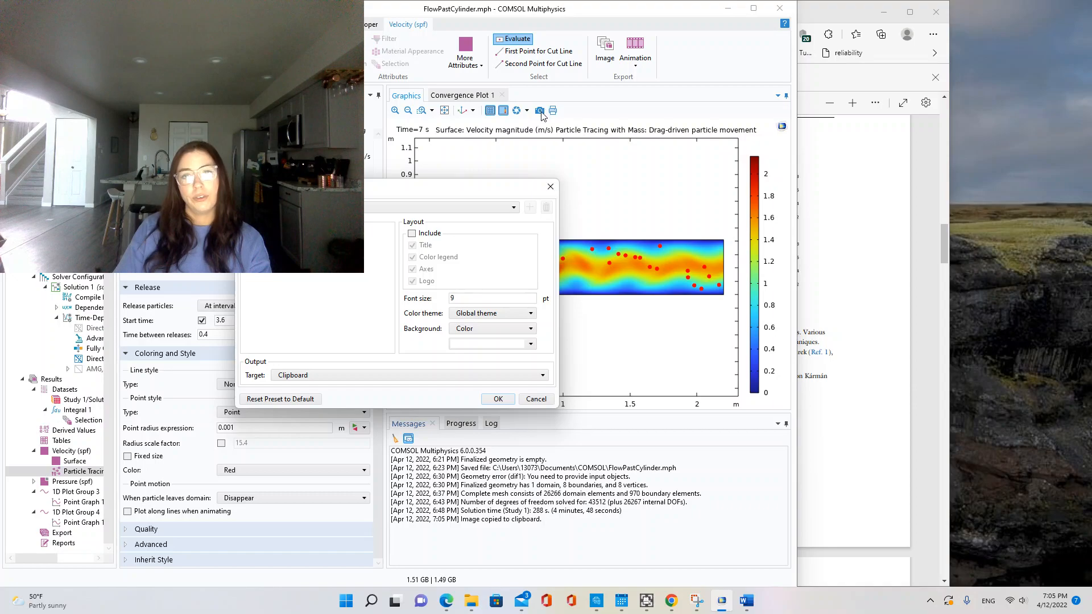
{"action": "left_click", "coordinate": [550, 187]}
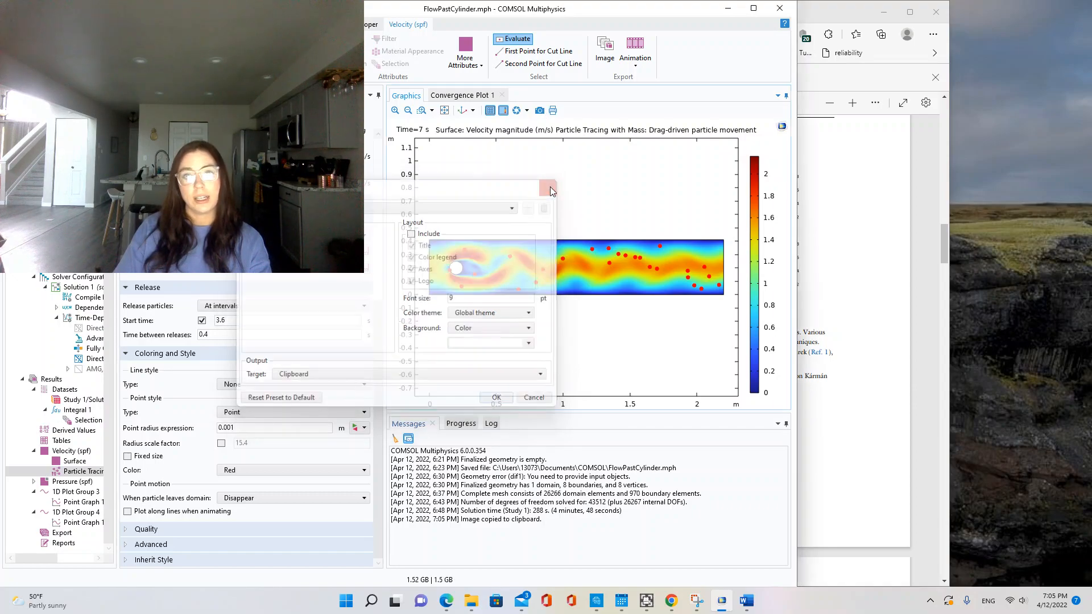
- Create an image snapshot of the plot with the Presentation preset, all layout elements included and PowerPoint as the target
{"action": "left_click", "coordinate": [540, 110]}
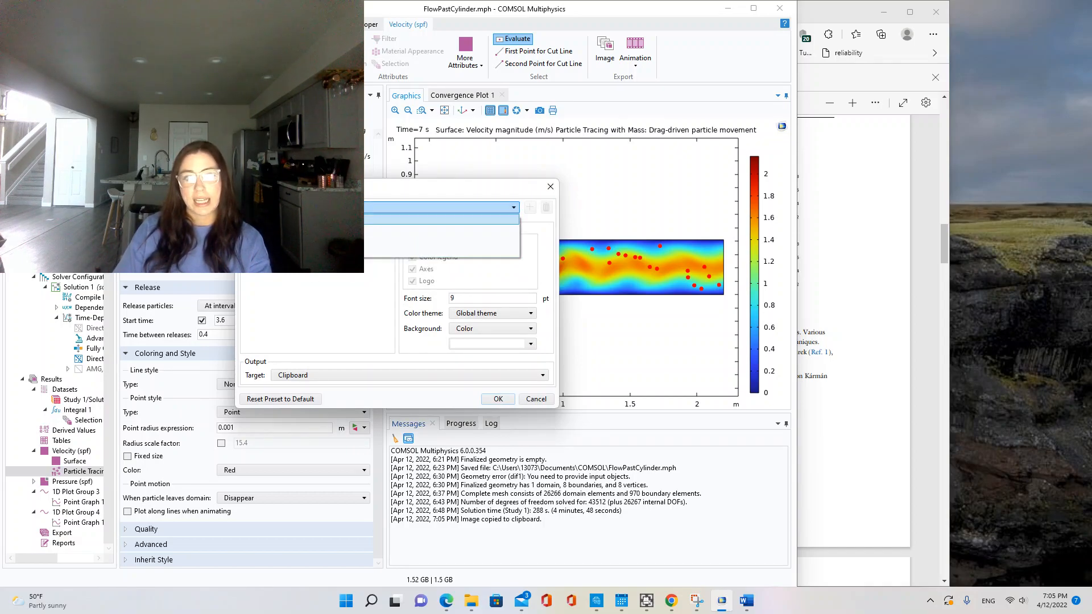
{"action": "left_click", "coordinate": [307, 252]}
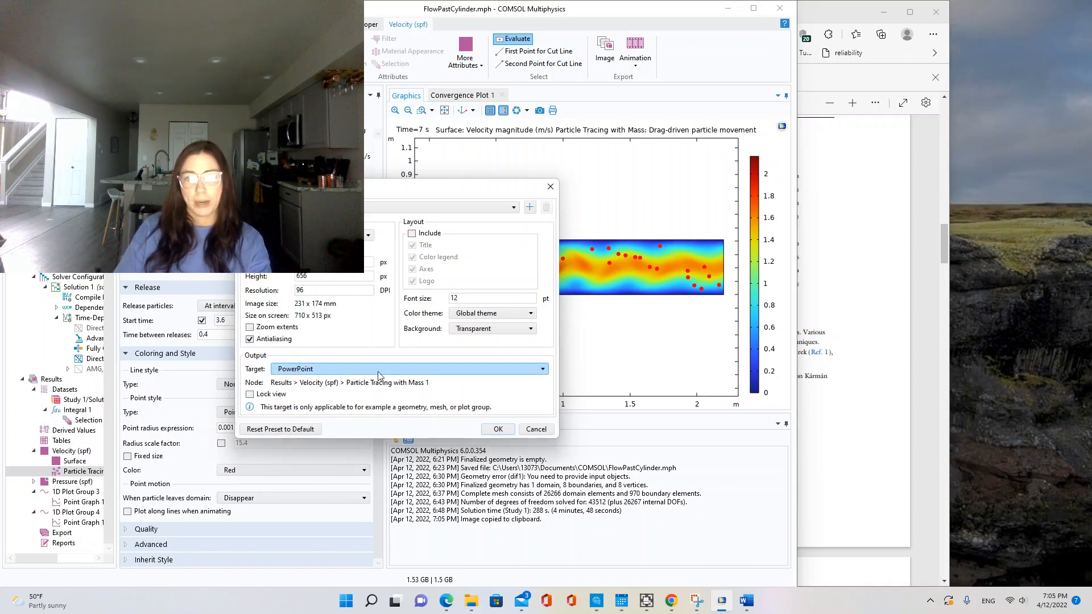
{"action": "left_click", "coordinate": [412, 233]}
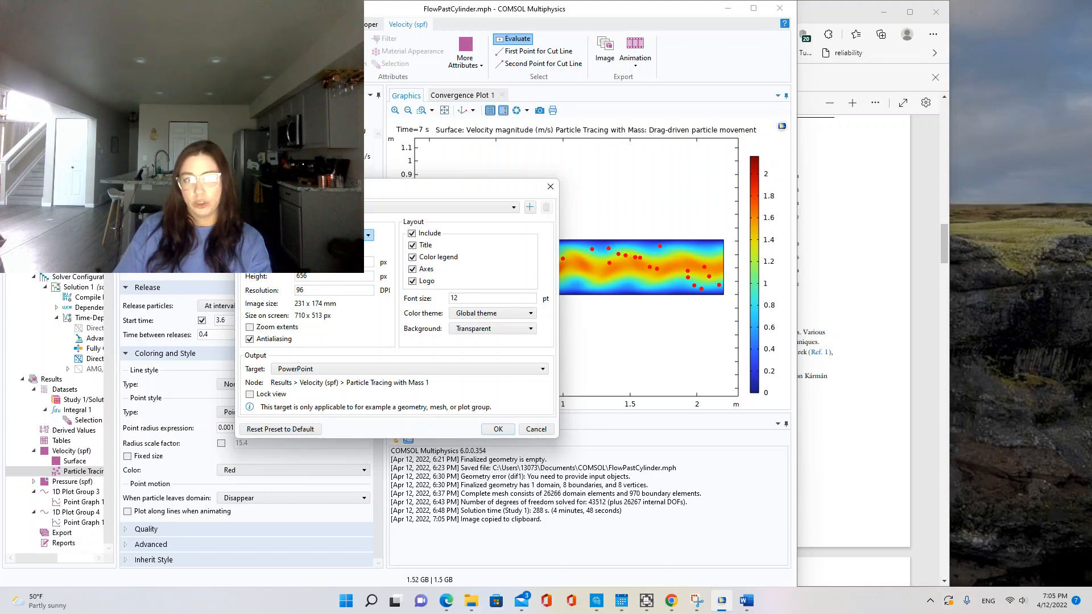
{"action": "left_click", "coordinate": [498, 430]}
- Place the PDF window beside the COMSOL window to compare the plot with Figure 1, and maximize COMSOL
{"action": "left_click_drag", "start_coordinate": [399, 15], "coordinate": [345, 129]}
{"action": "left_click_drag", "start_coordinate": [703, 21], "coordinate": [815, 35]}
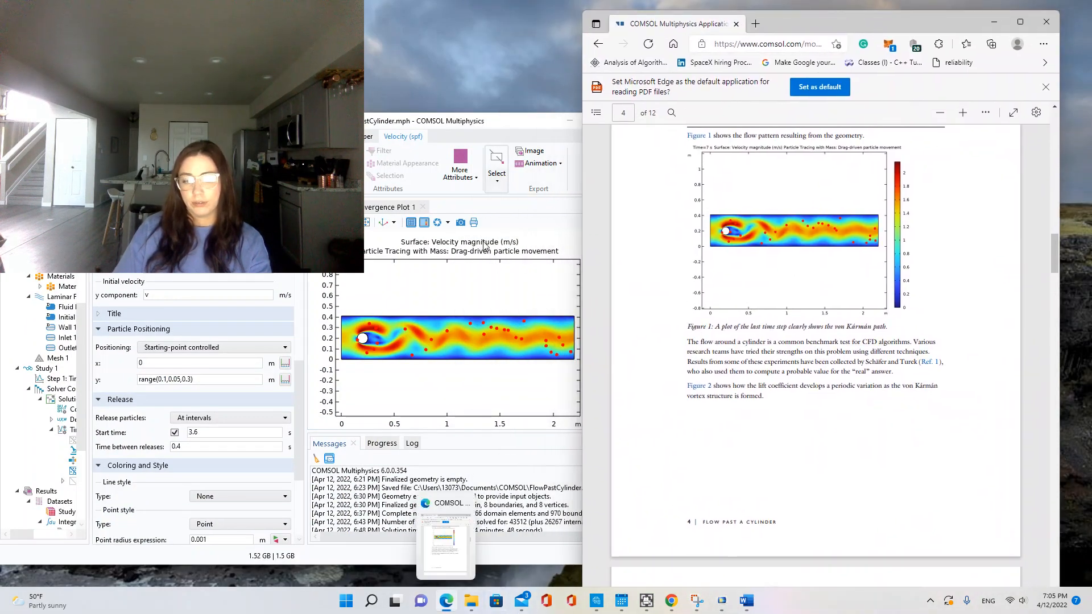
{"action": "mouse_move", "coordinate": [723, 602]}
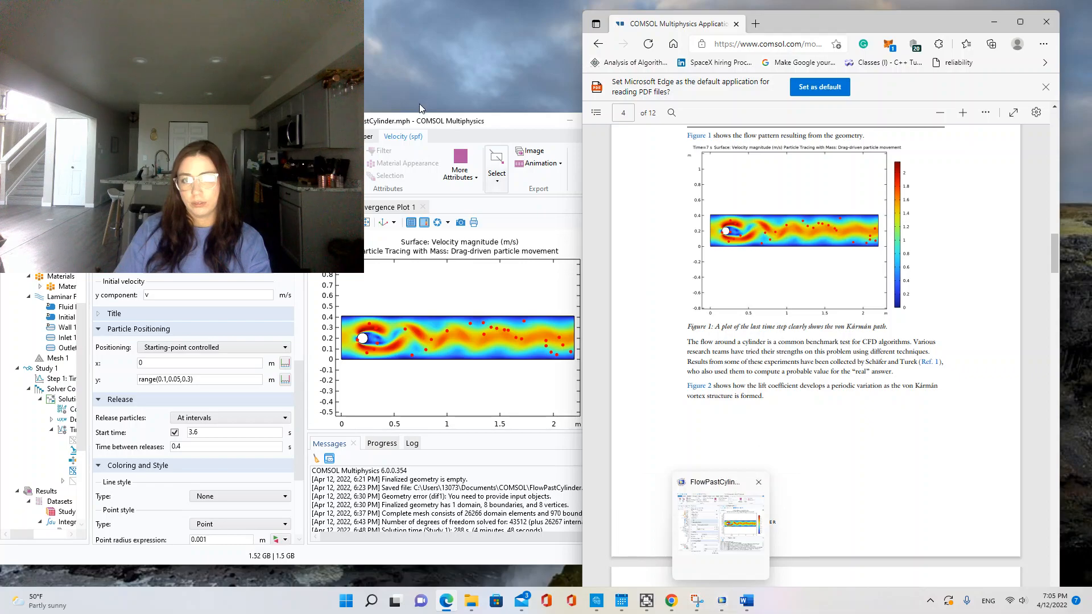
{"action": "left_click_drag", "start_coordinate": [436, 121], "coordinate": [493, 36]}
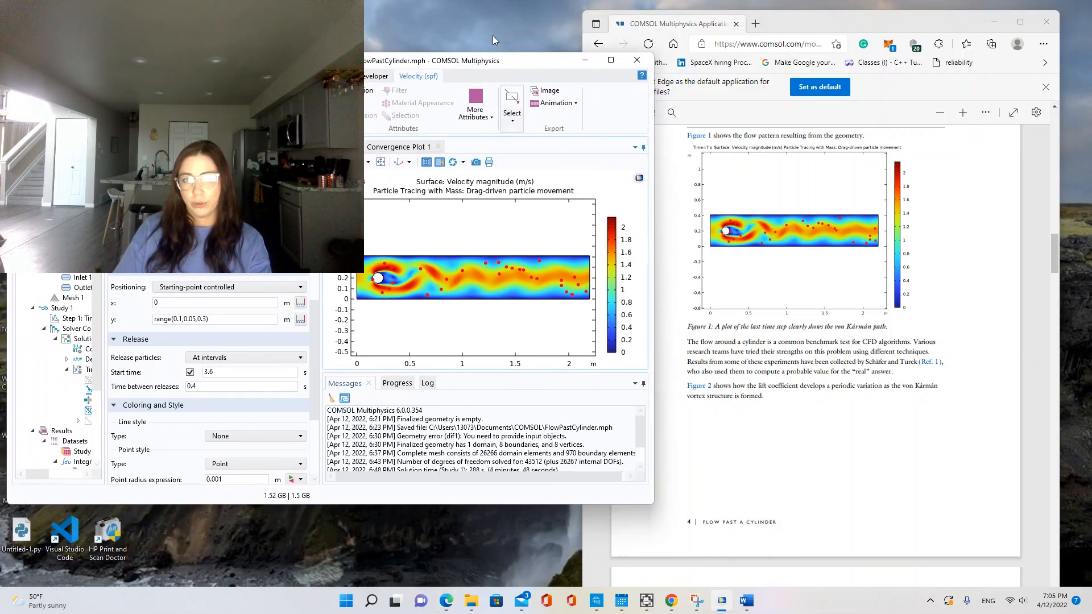
{"action": "left_click", "coordinate": [611, 60]}
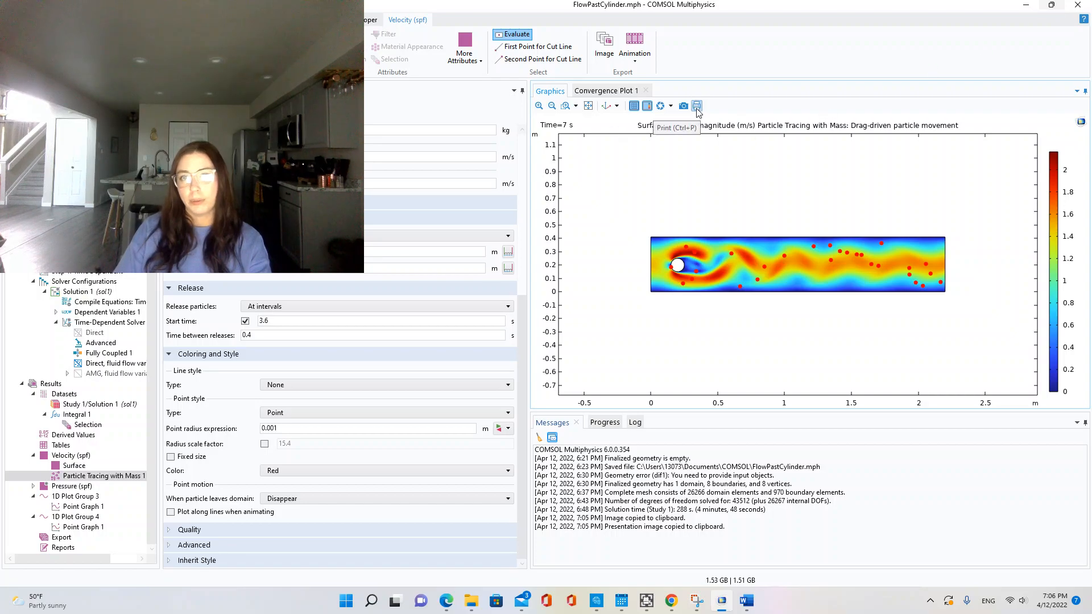
{"action": "left_click", "coordinate": [697, 107]}
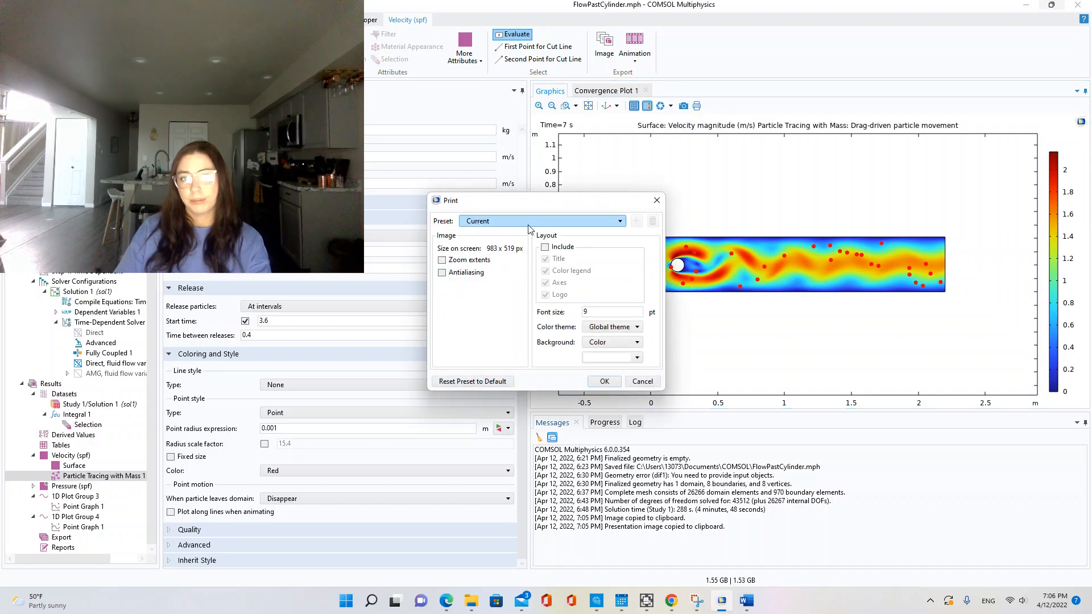
{"action": "left_click", "coordinate": [528, 223]}
{"action": "left_click", "coordinate": [528, 224]}
{"action": "left_click", "coordinate": [643, 381]}
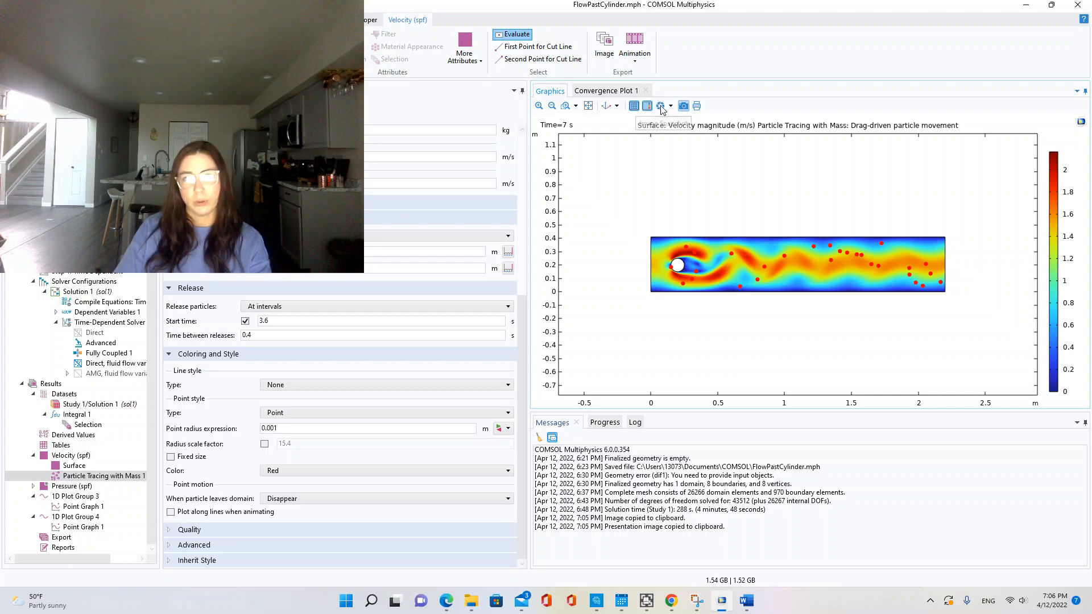
- Set up a new image snapshot with the Current preset, the layout elements included and Clipboard as the target
{"action": "left_click", "coordinate": [682, 107]}
{"action": "left_click", "coordinate": [684, 107]}
{"action": "left_click", "coordinate": [458, 191]}
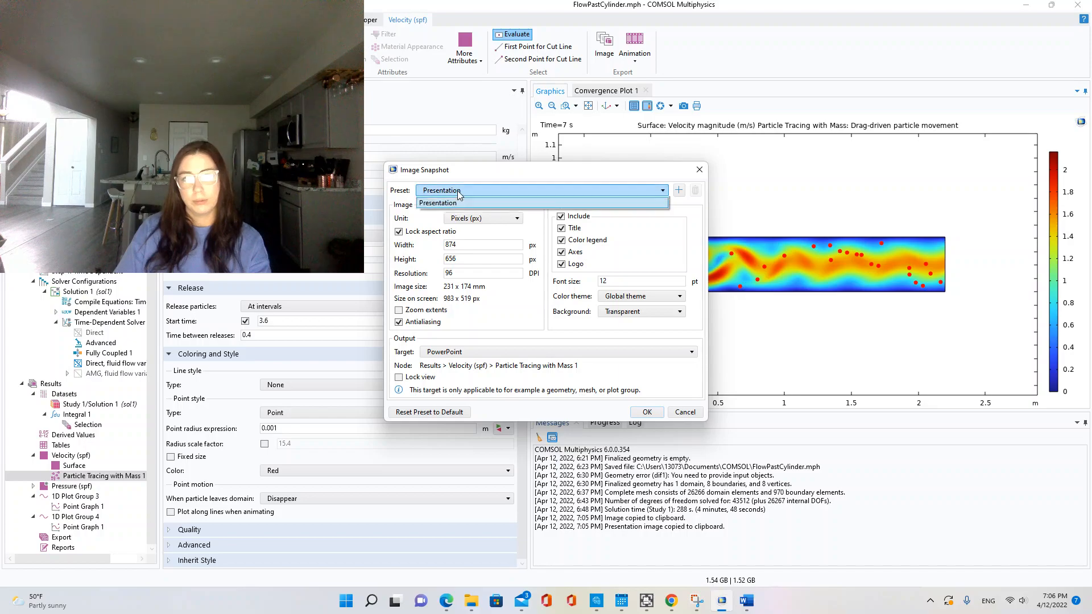
{"action": "left_click", "coordinate": [460, 202]}
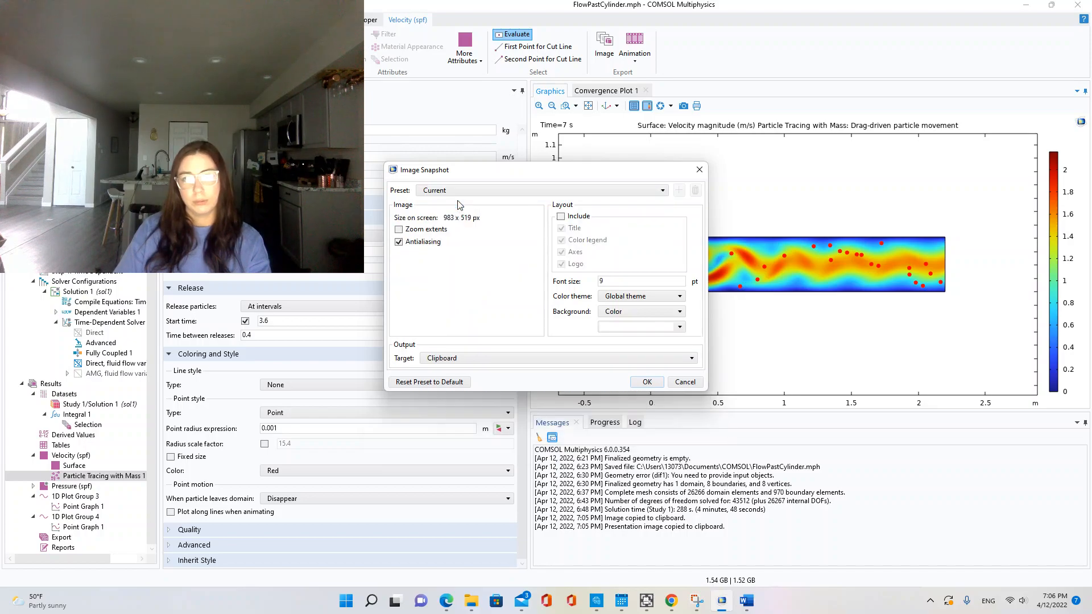
{"action": "left_click", "coordinate": [560, 216]}
{"action": "left_click", "coordinate": [558, 357]}
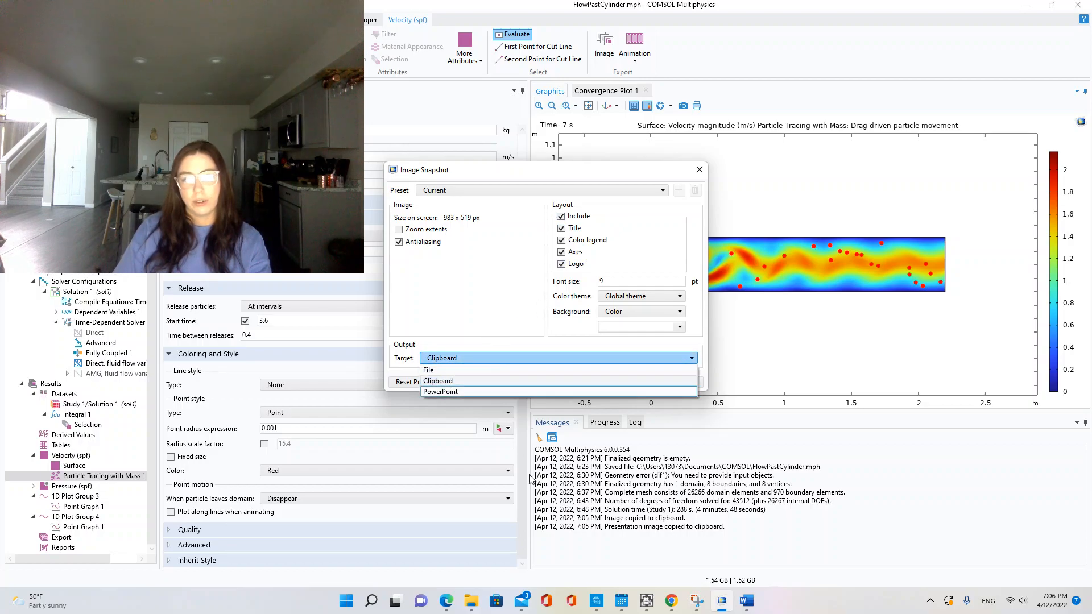
{"action": "left_click", "coordinate": [443, 341]}
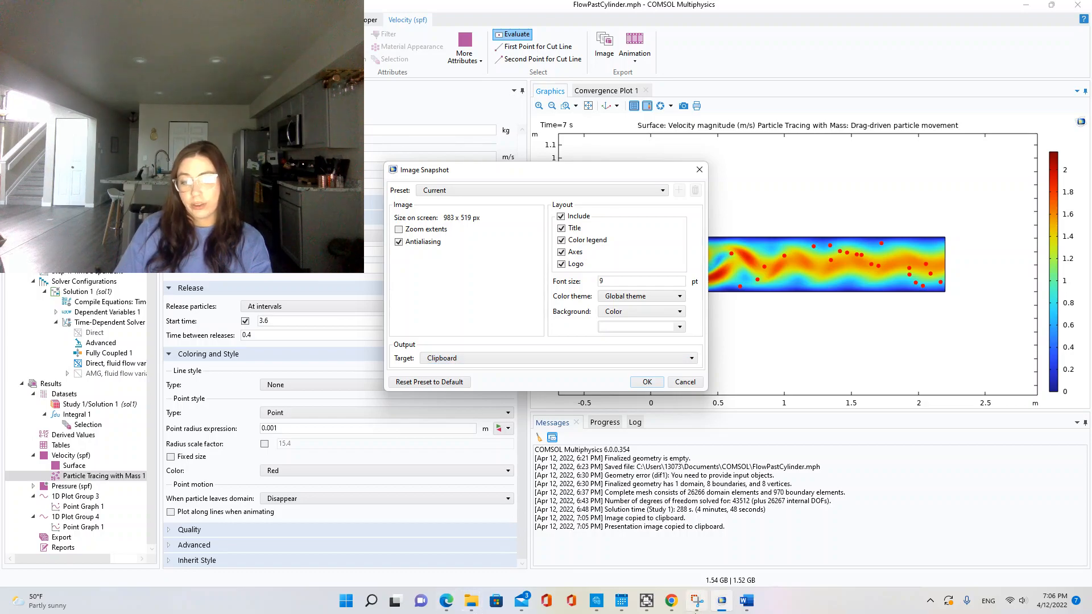
- Open PowerPoint and create a blank presentation
{"action": "left_click", "coordinate": [371, 601]}
{"action": "type", "text": "power"}
{"action": "left_click", "coordinate": [412, 277]}
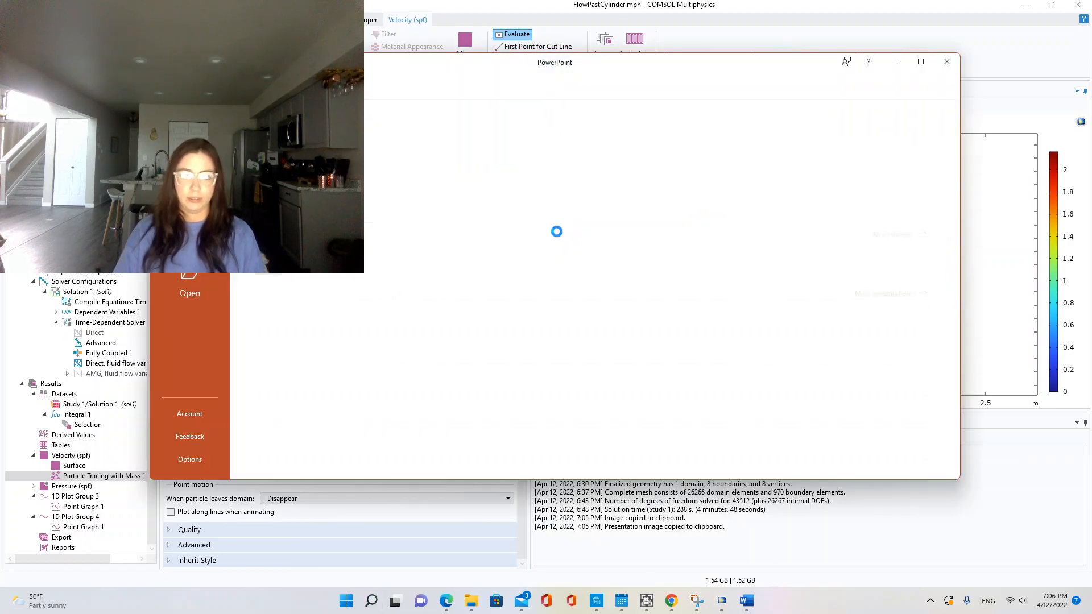
{"action": "left_click", "coordinate": [419, 165]}
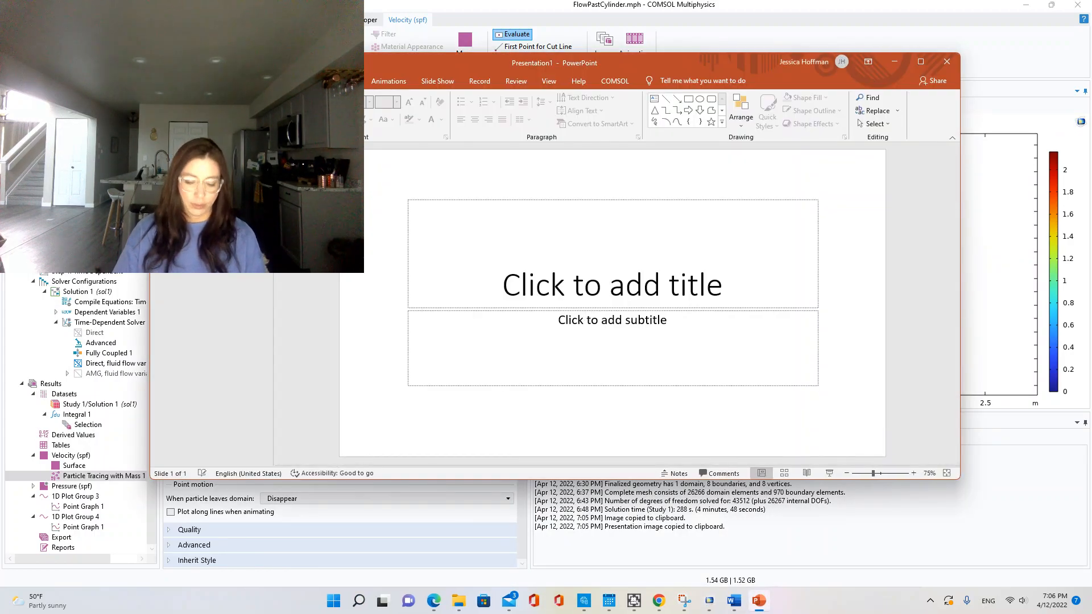
- Paste the snapshot onto the slide, removing the title and subtitle placeholders, and move the picture toward the slide's center
{"action": "left_click", "coordinate": [448, 248]}
{"action": "left_click", "coordinate": [446, 200]}
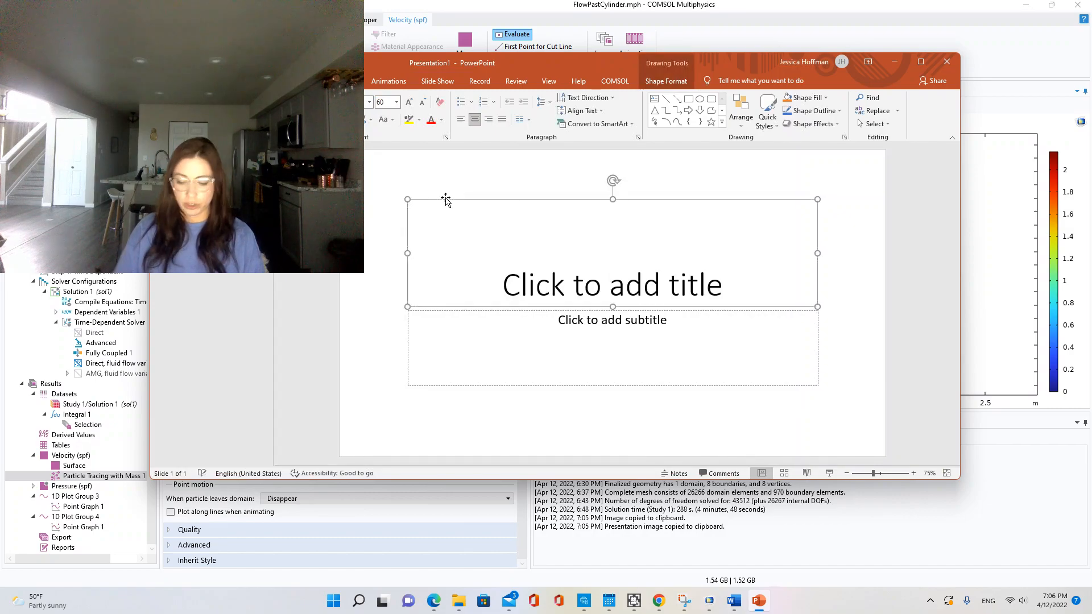
{"action": "key", "text": "Delete"}
{"action": "key", "text": "ctrl+v"}
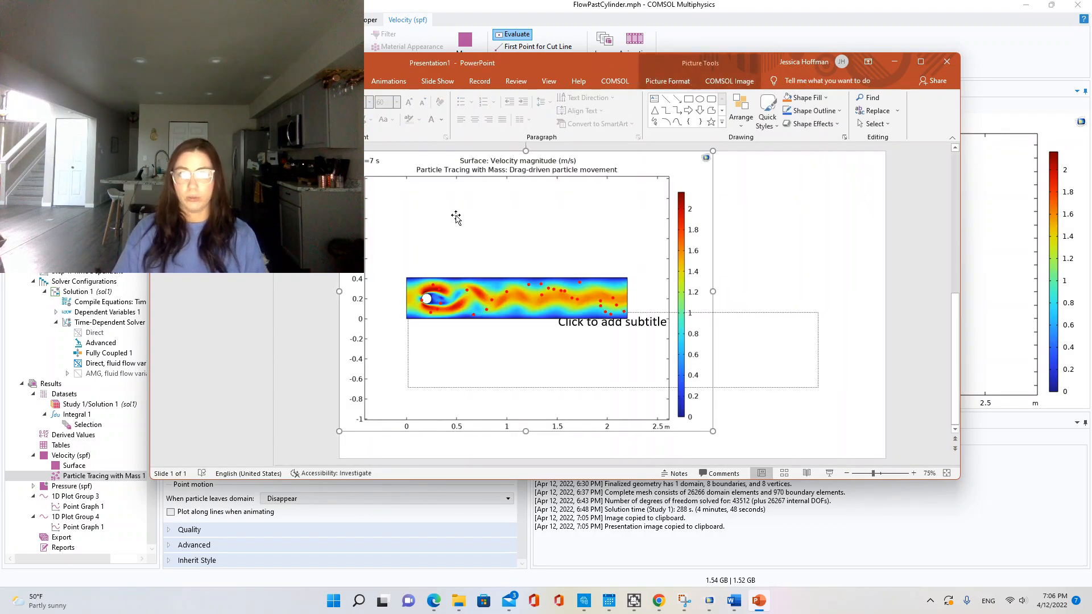
{"action": "left_click", "coordinate": [748, 315]}
{"action": "key", "text": "Delete"}
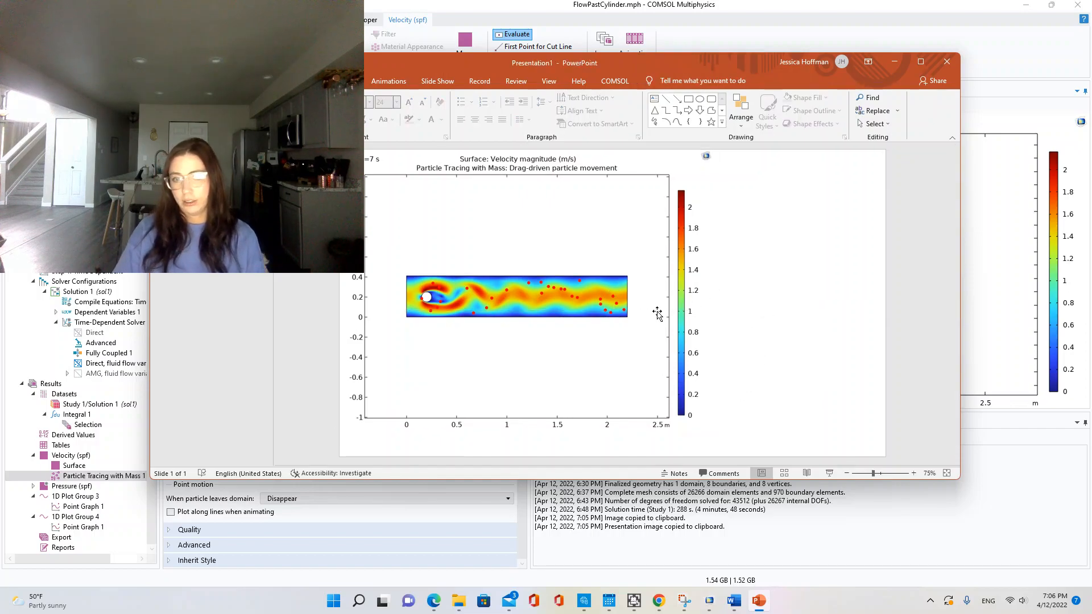
{"action": "left_click_drag", "start_coordinate": [593, 251], "coordinate": [703, 253]}
- Return to COMSOL, look over the file output formats, and create the image snapshot with PowerPoint as the target
{"action": "left_click", "coordinate": [999, 270]}
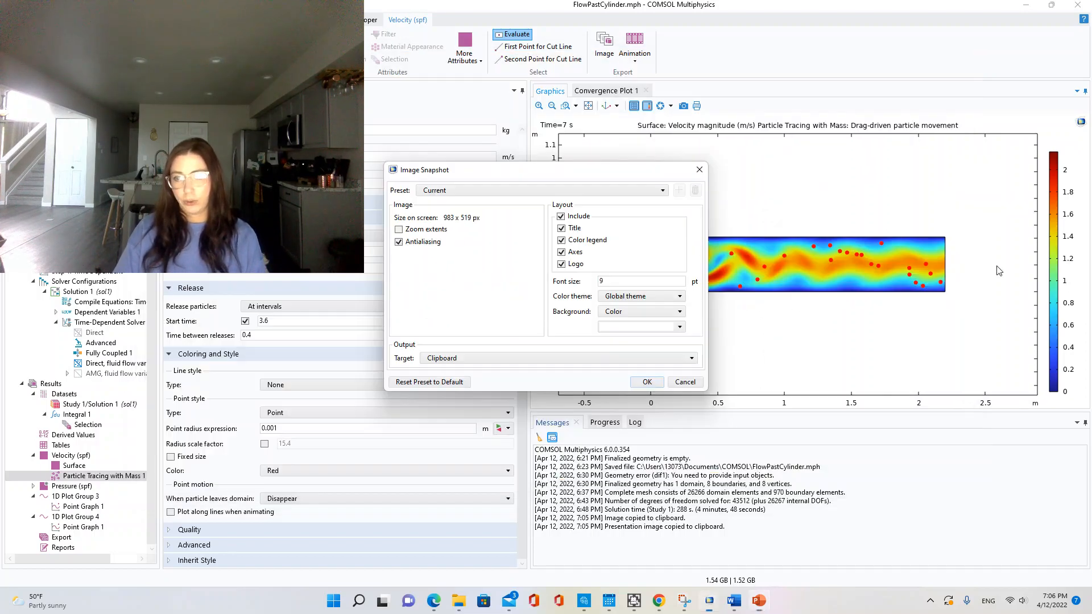
{"action": "left_click", "coordinate": [466, 358]}
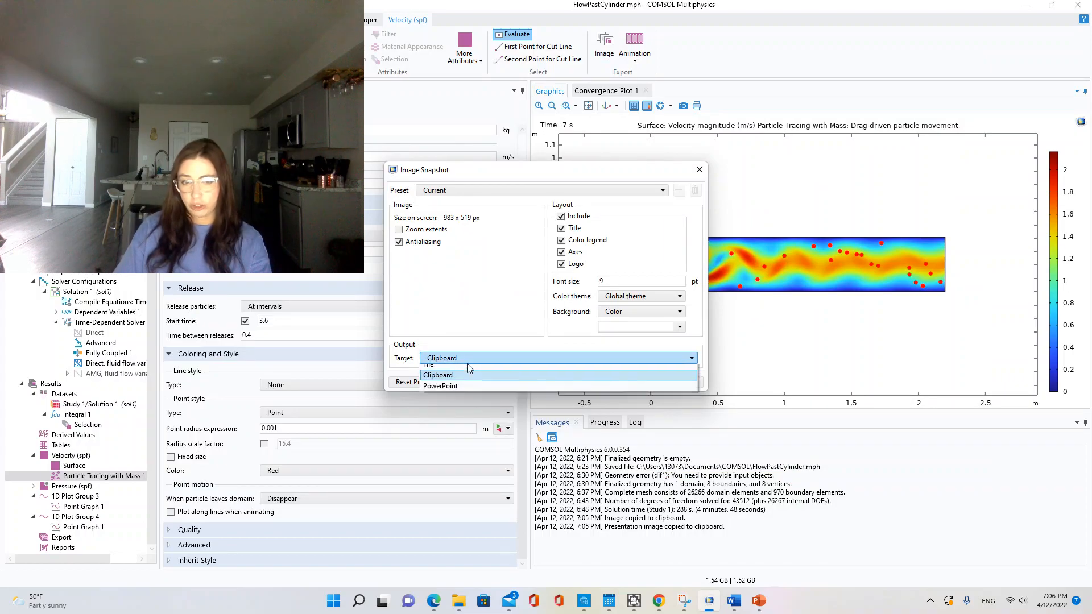
{"action": "left_click", "coordinate": [465, 370]}
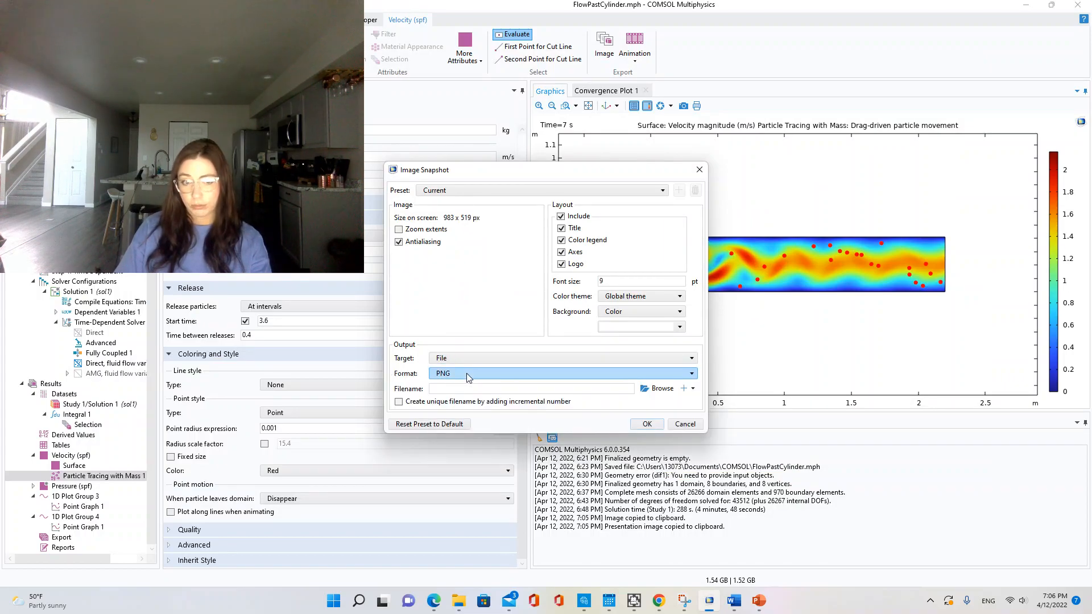
{"action": "left_click", "coordinate": [468, 376]}
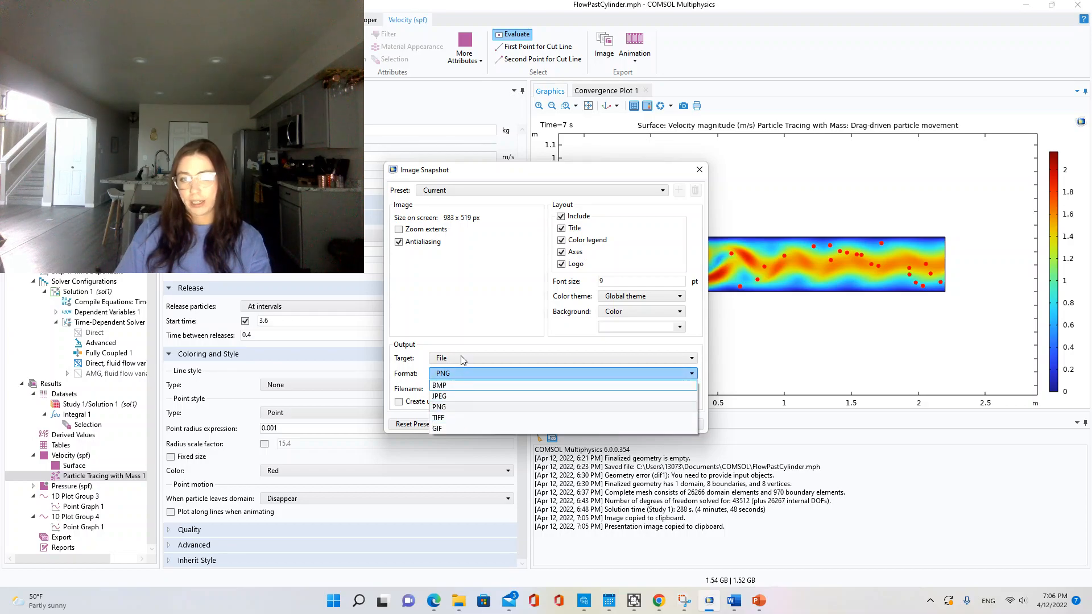
{"action": "left_click", "coordinate": [456, 397]}
{"action": "left_click", "coordinate": [458, 358]}
{"action": "left_click", "coordinate": [450, 392]}
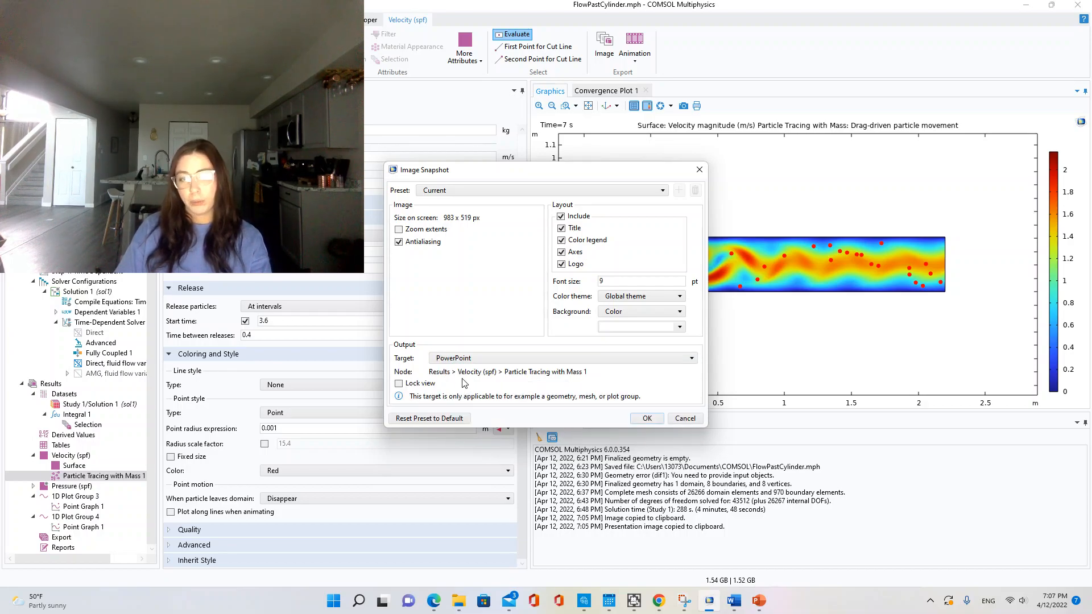
{"action": "left_click", "coordinate": [642, 419]}
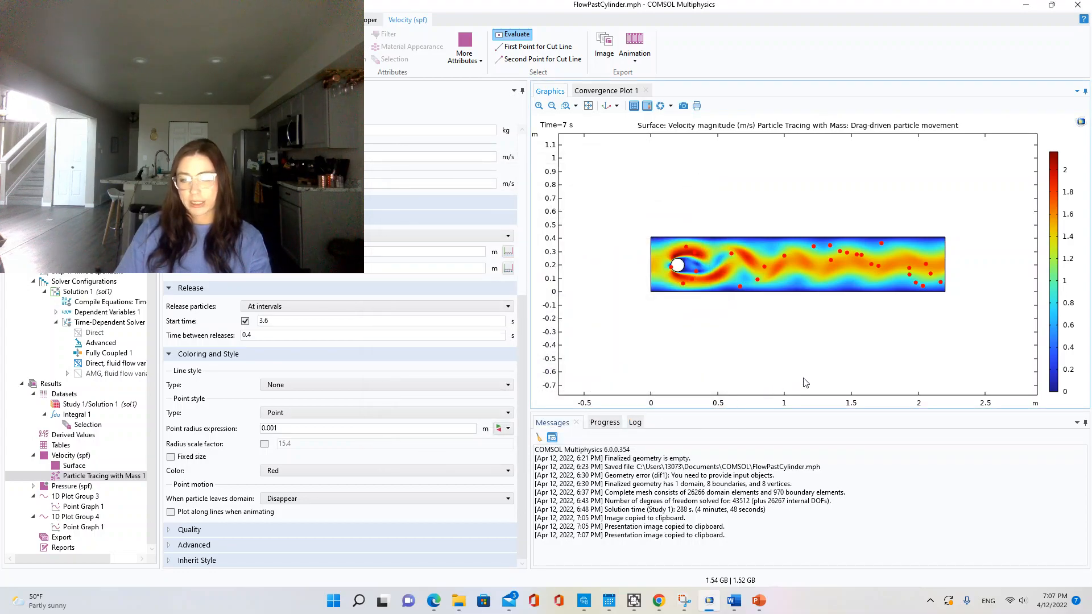
- Switch to PowerPoint, shift the pasted velocity plot slightly right and up on the slide, and return to COMSOL
{"action": "left_click", "coordinate": [759, 600]}
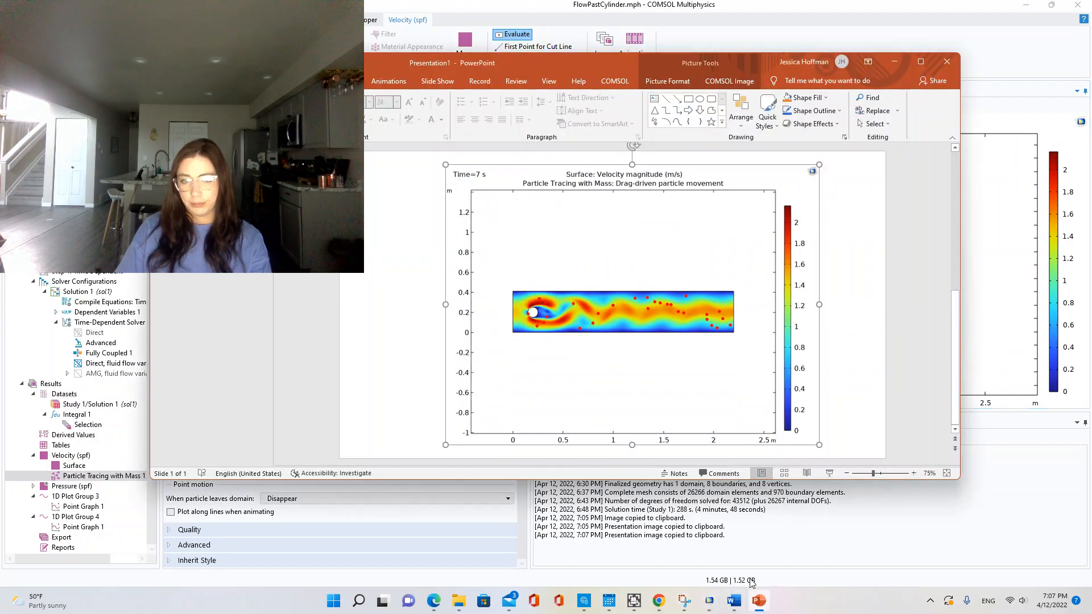
{"action": "left_click", "coordinate": [836, 316]}
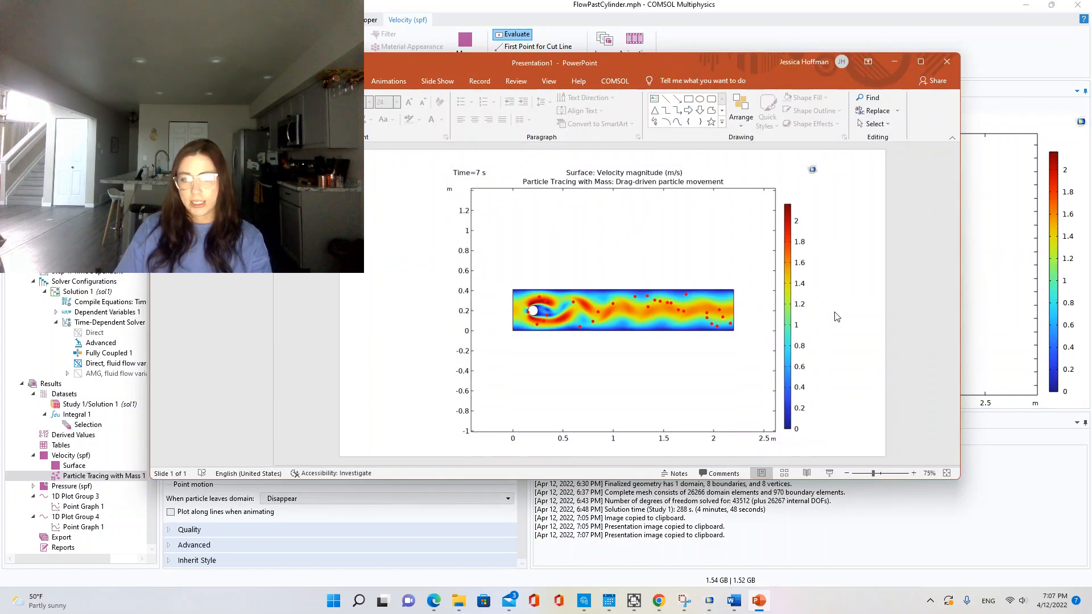
{"action": "left_click_drag", "start_coordinate": [660, 234], "coordinate": [685, 228]}
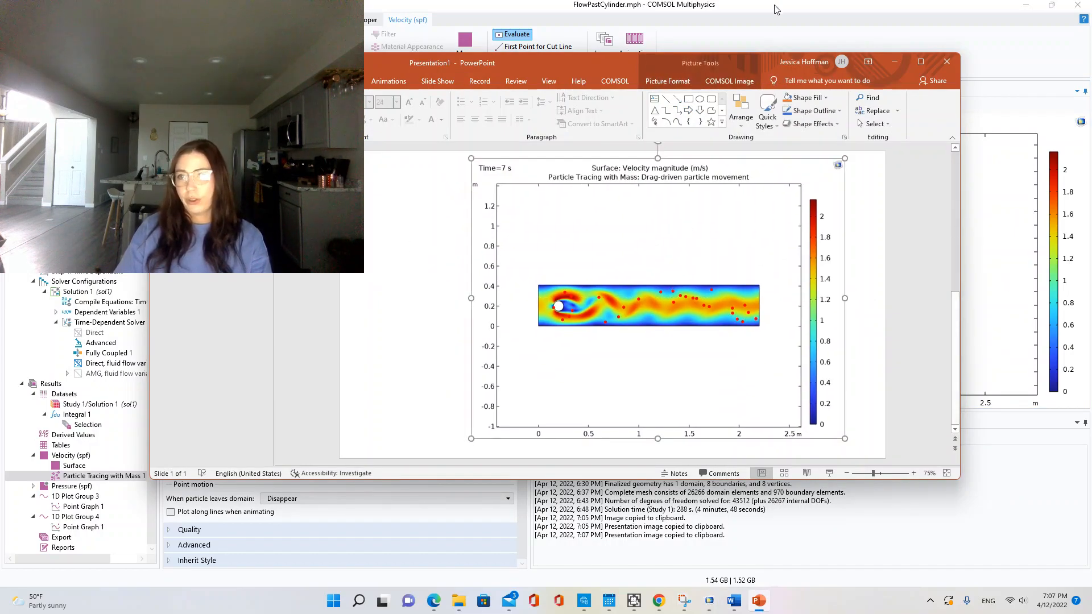
{"action": "left_click", "coordinate": [894, 61]}
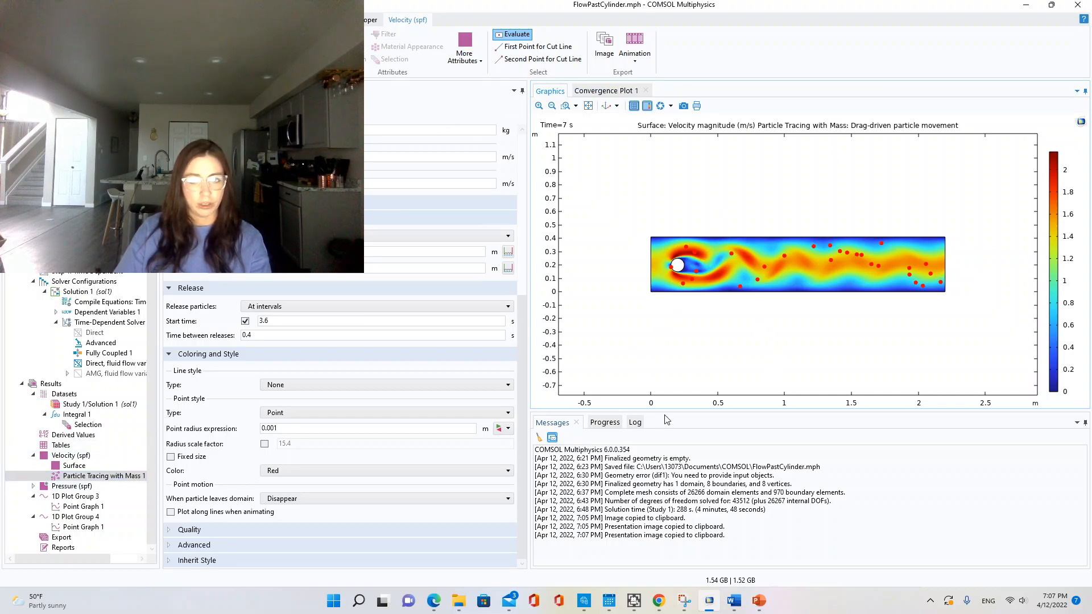
- Enlarge the graphics area, add an animation player for the velocity plot, and set its number of frames to 50
{"action": "left_click_drag", "start_coordinate": [667, 410], "coordinate": [667, 490]}
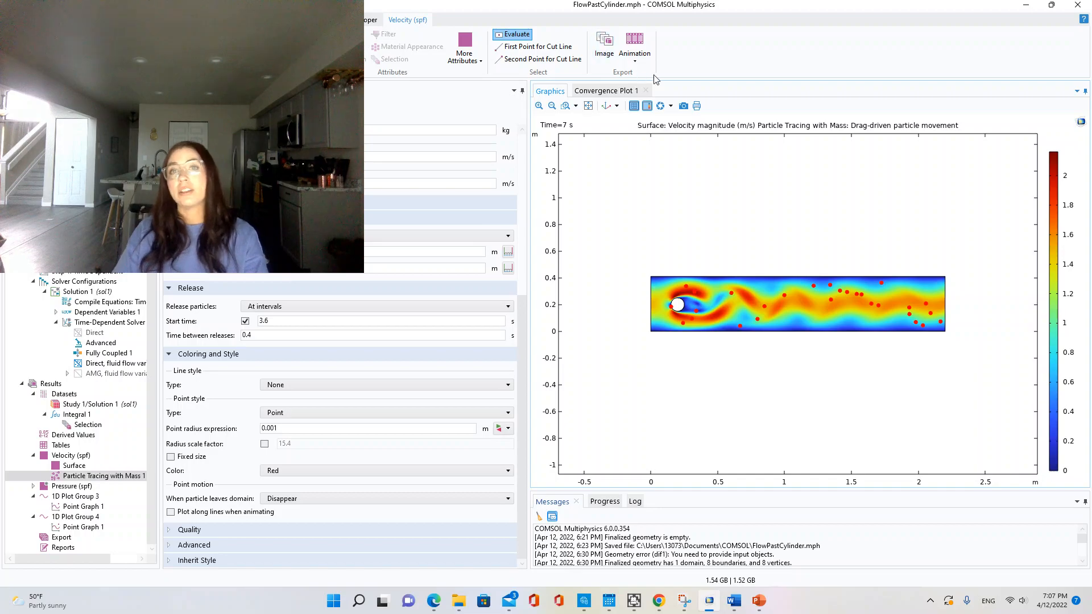
{"action": "left_click", "coordinate": [631, 61]}
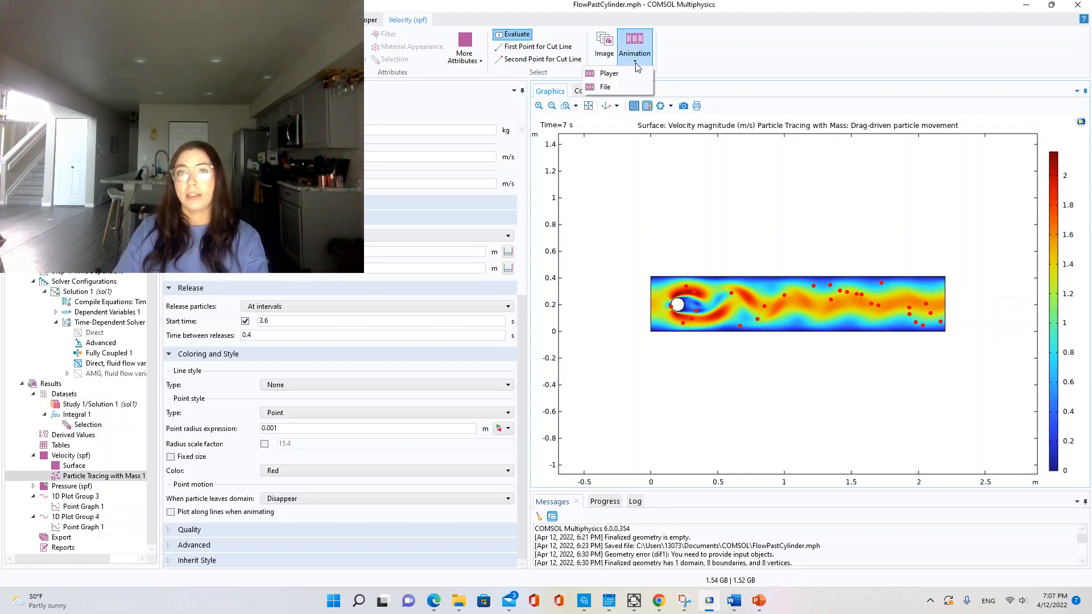
{"action": "left_click", "coordinate": [609, 74]}
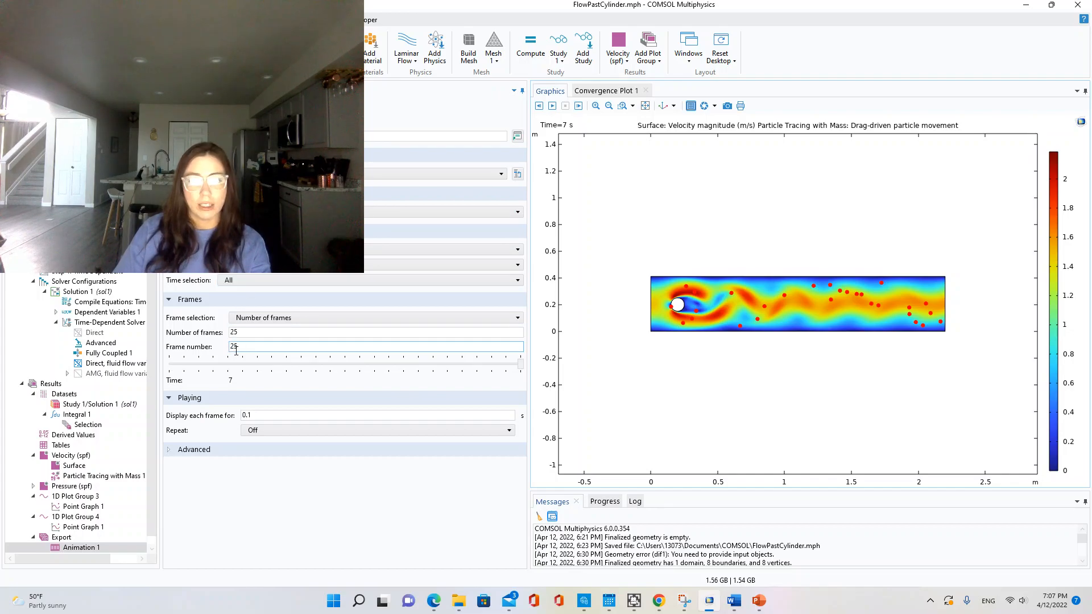
{"action": "left_click", "coordinate": [239, 320]}
{"action": "left_click", "coordinate": [239, 319]}
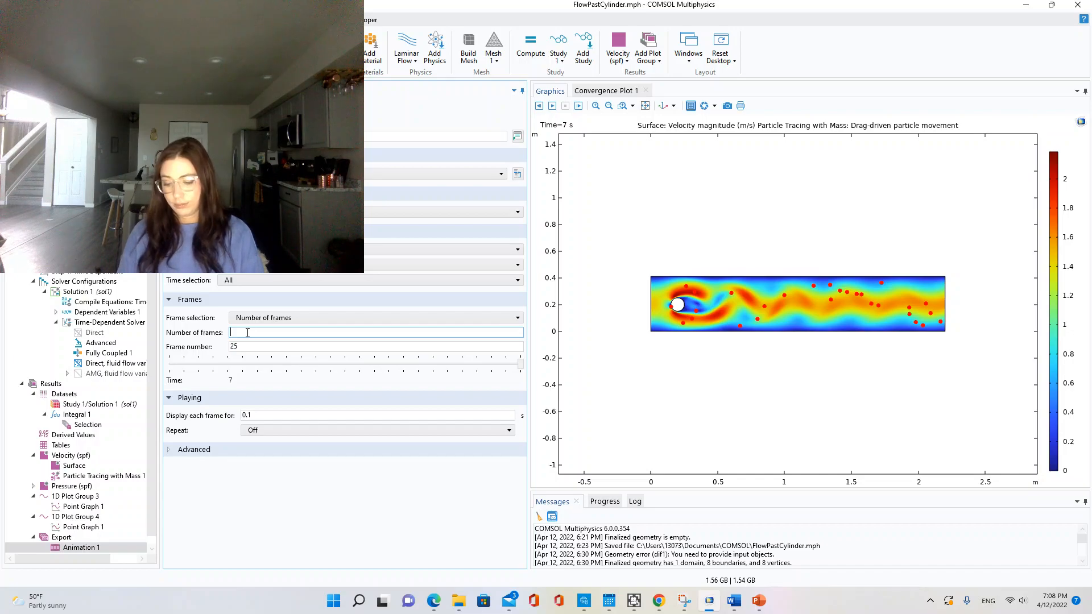
{"action": "left_click", "coordinate": [215, 390]}
{"action": "key", "text": "Return"}
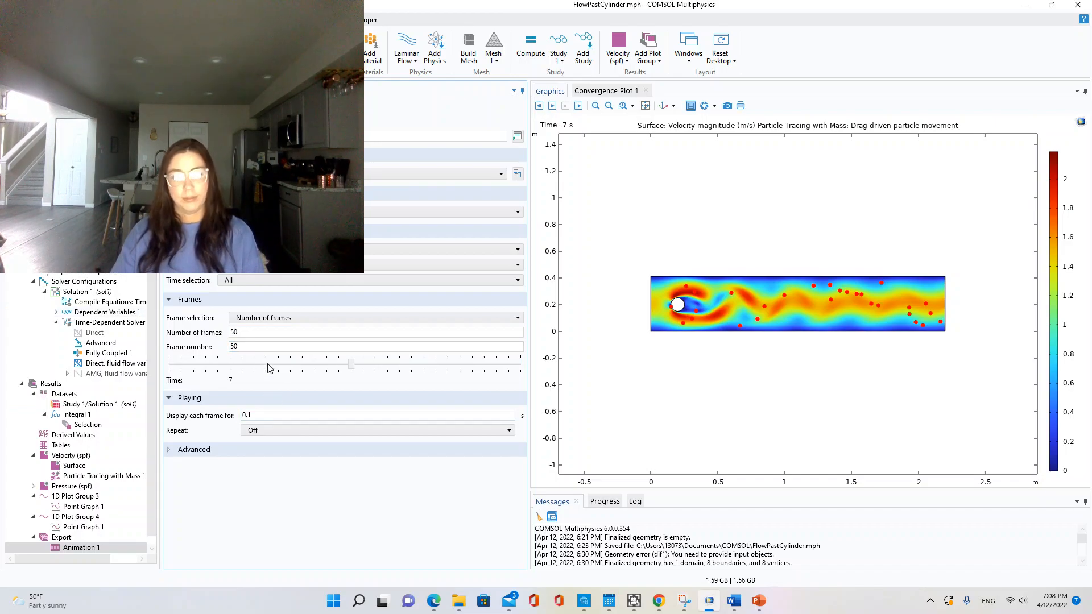
- Display each animation frame for 0.2 s and set the repeat to Number of iterations with 2 iterations
{"action": "left_click", "coordinate": [260, 414]}
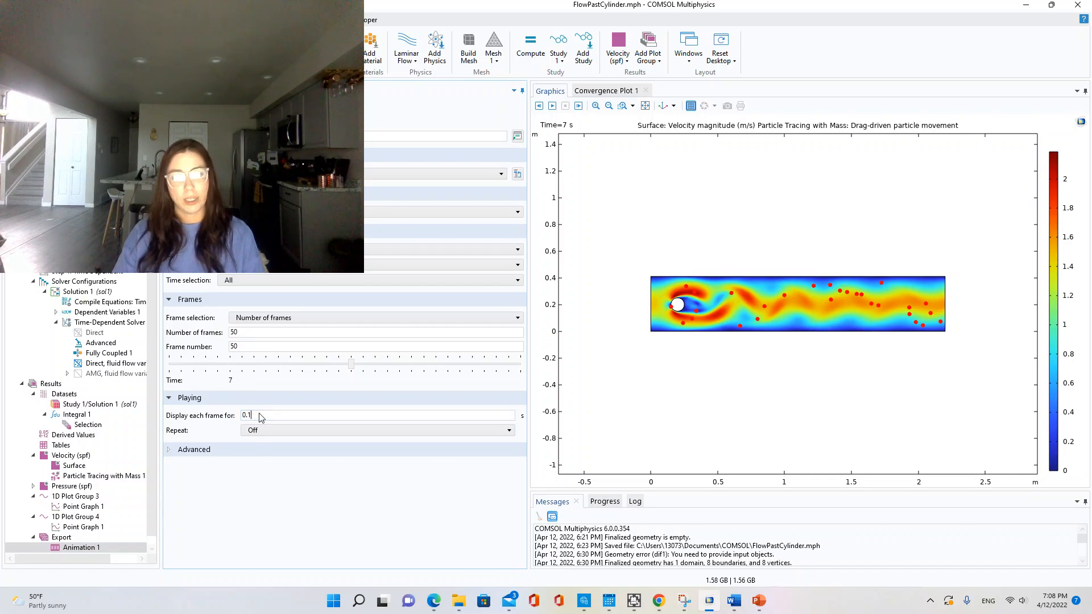
{"action": "key", "text": "BackSpace"}
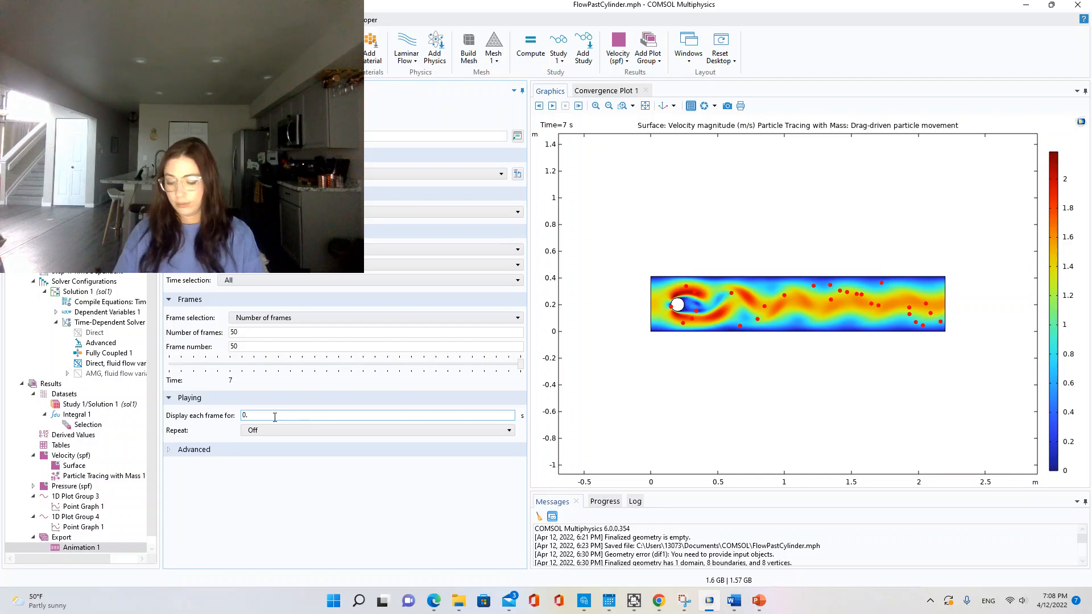
{"action": "type", "text": "2"}
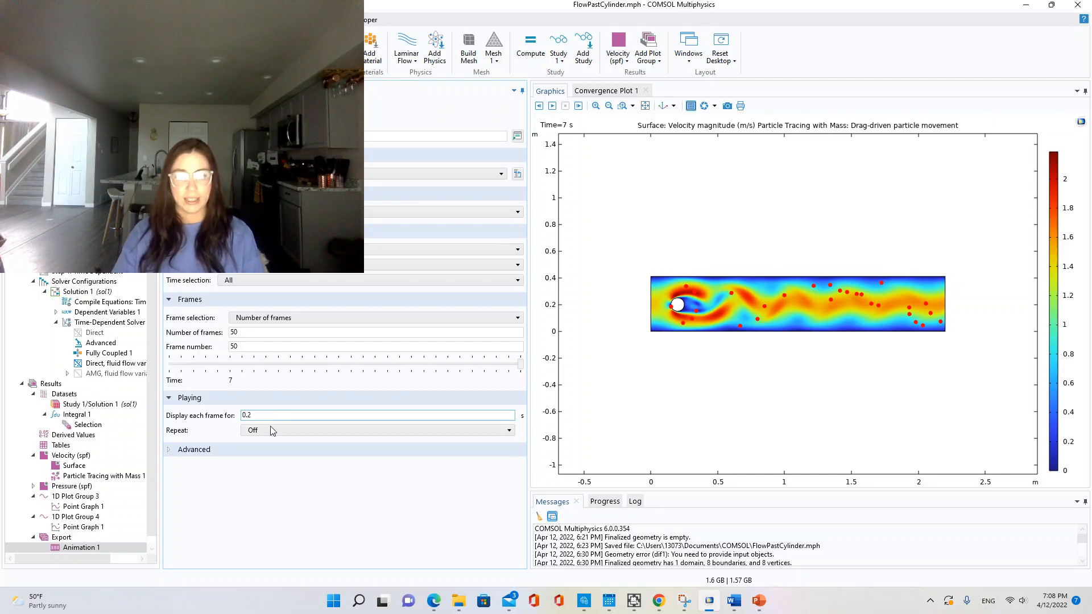
{"action": "left_click", "coordinate": [273, 428]}
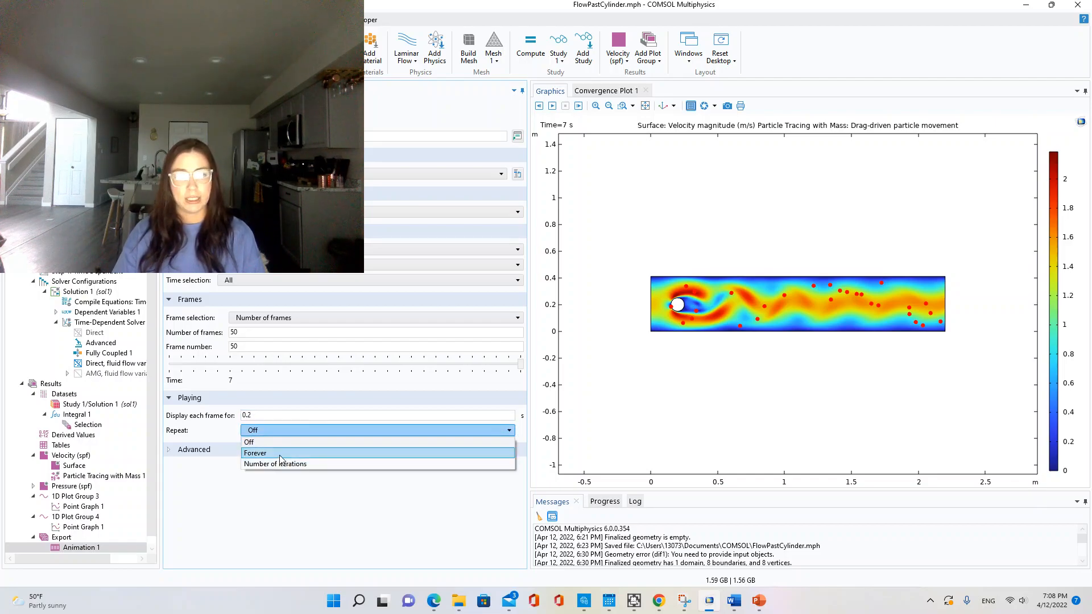
{"action": "left_click", "coordinate": [280, 465]}
{"action": "left_click", "coordinate": [270, 441]}
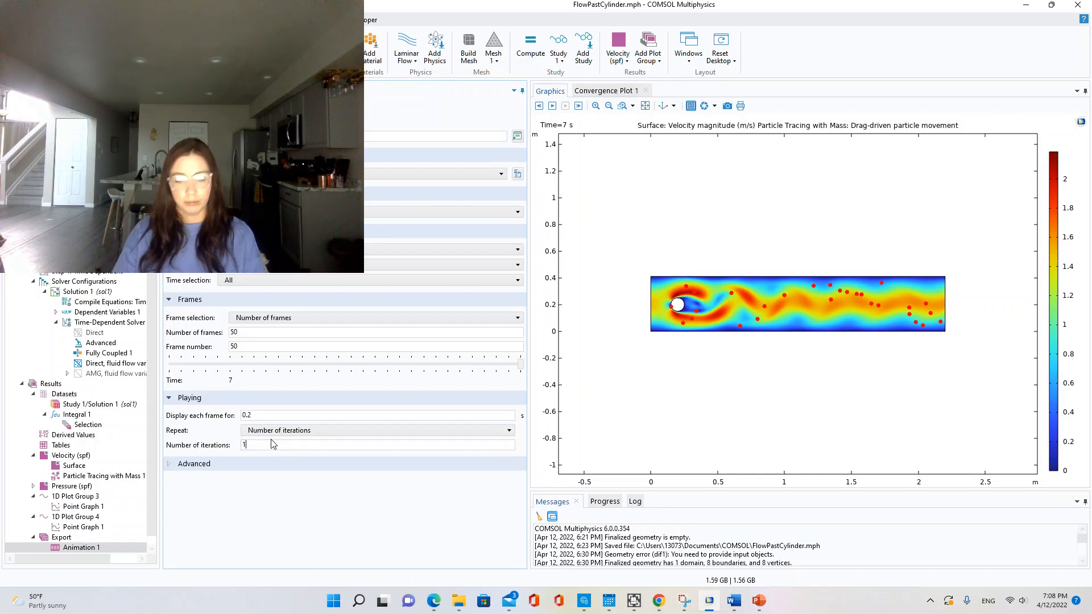
{"action": "type", "text": "2"}
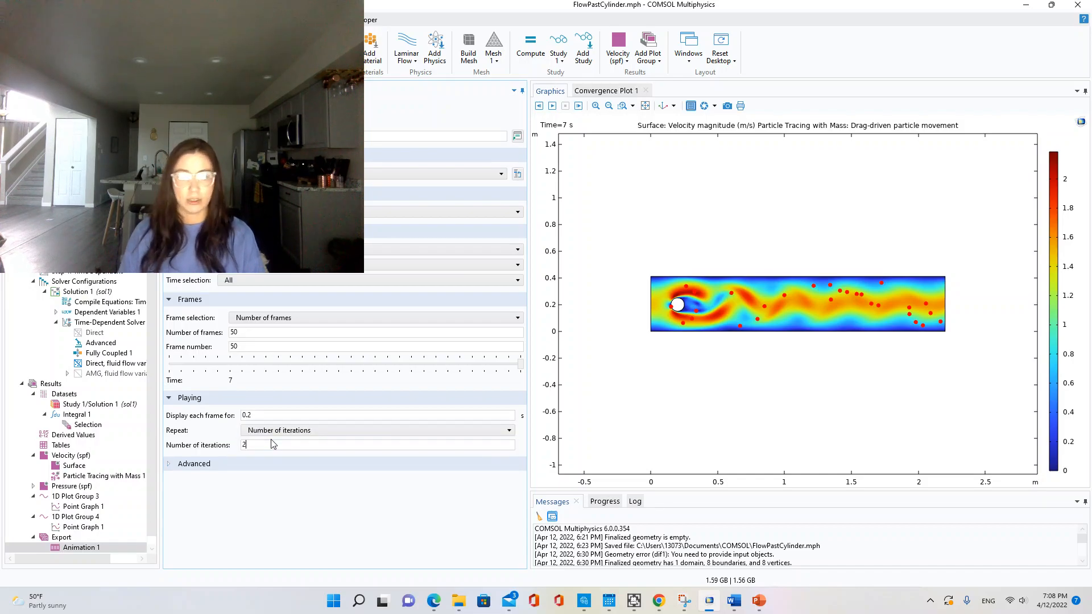
{"action": "left_click", "coordinate": [278, 432]}
{"action": "left_click", "coordinate": [277, 432]}
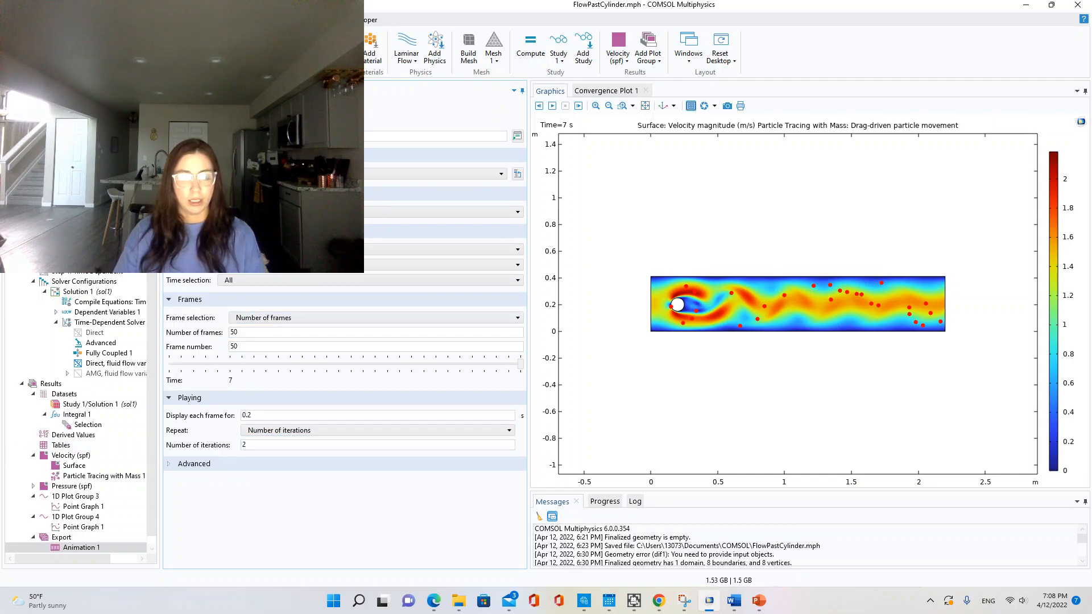
- Look over the available options for the animation's time selection, loop variable and sequence type
{"action": "left_click", "coordinate": [238, 284]}
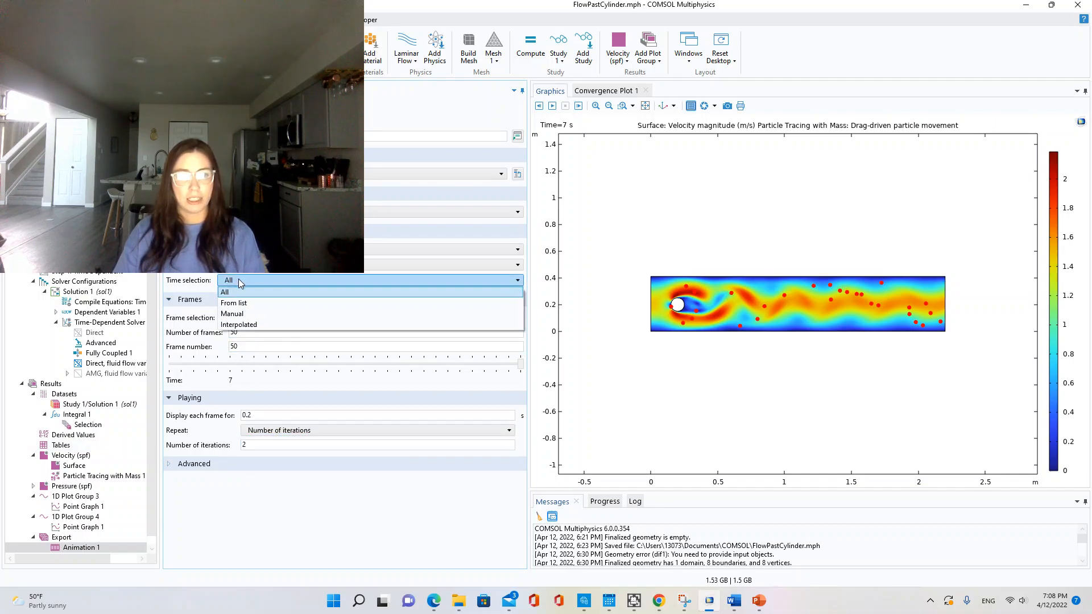
{"action": "left_click", "coordinate": [238, 279]}
{"action": "left_click", "coordinate": [227, 265]}
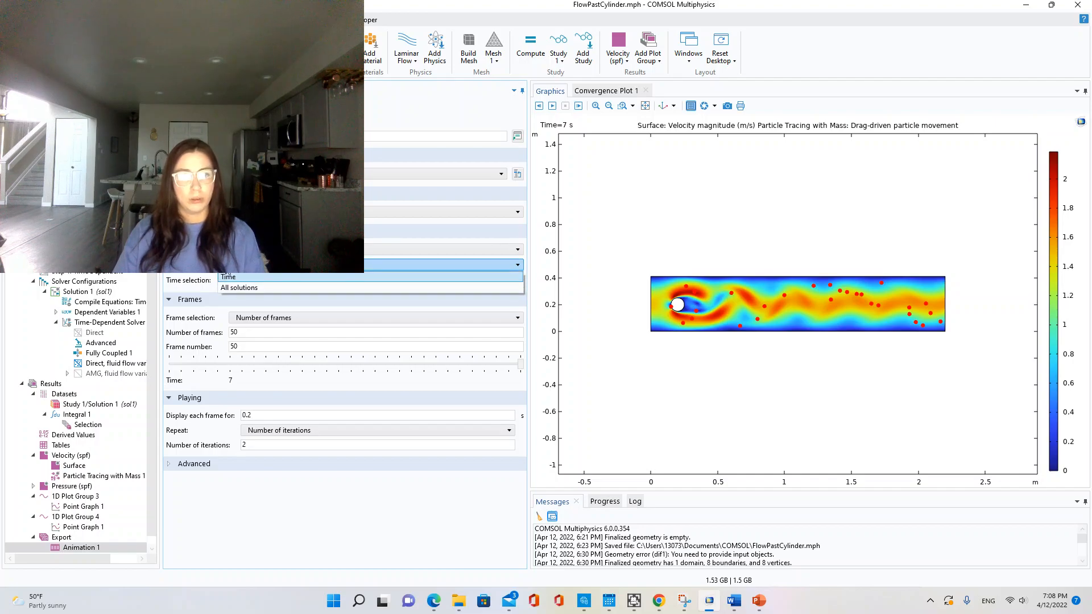
{"action": "left_click", "coordinate": [226, 266]}
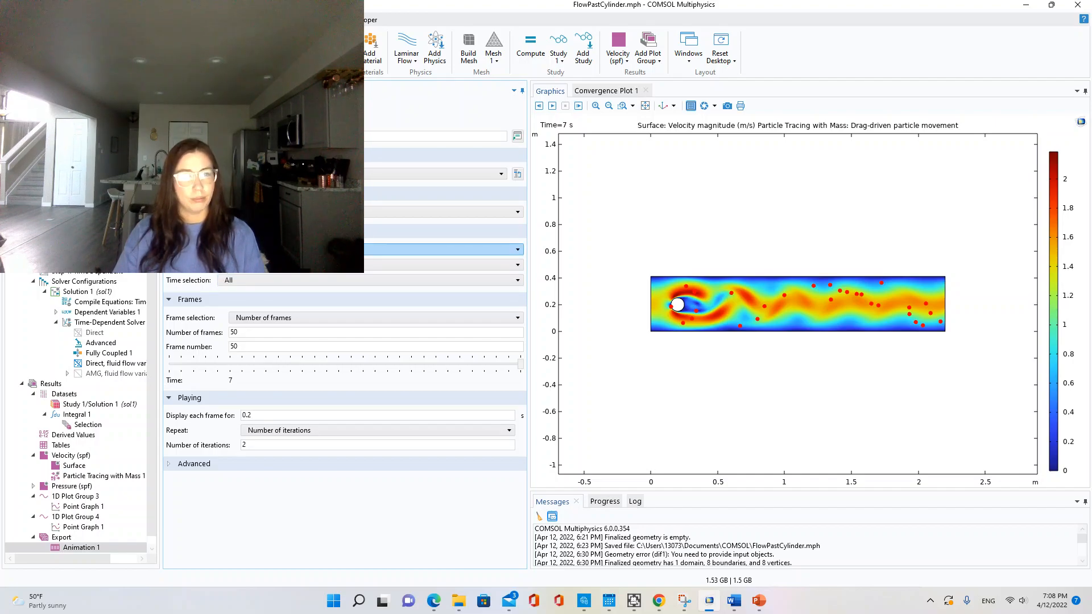
{"action": "left_click", "coordinate": [227, 249]}
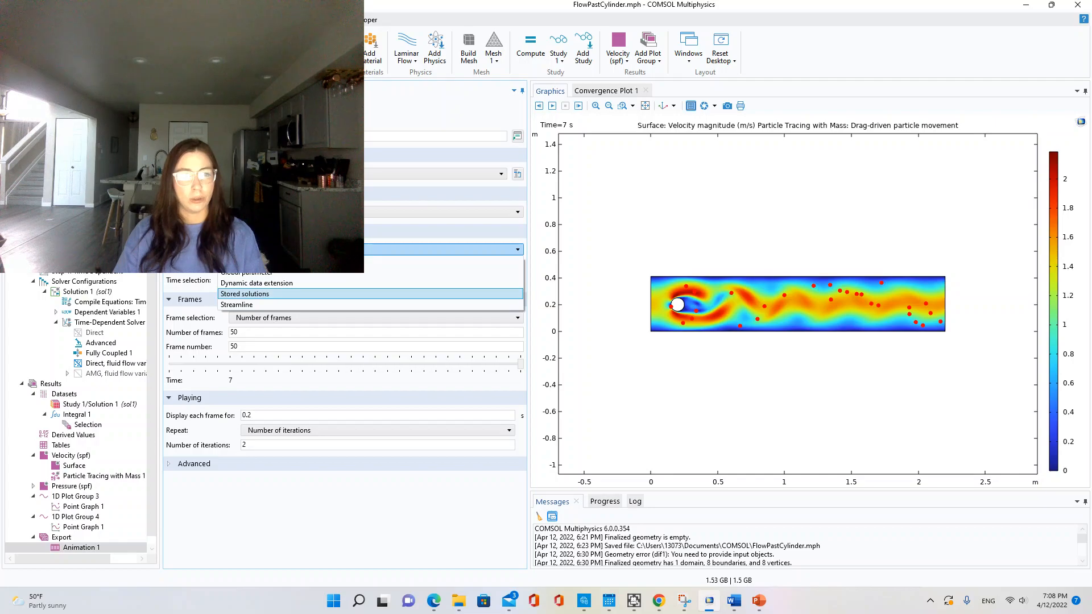
{"action": "left_click", "coordinate": [227, 250]}
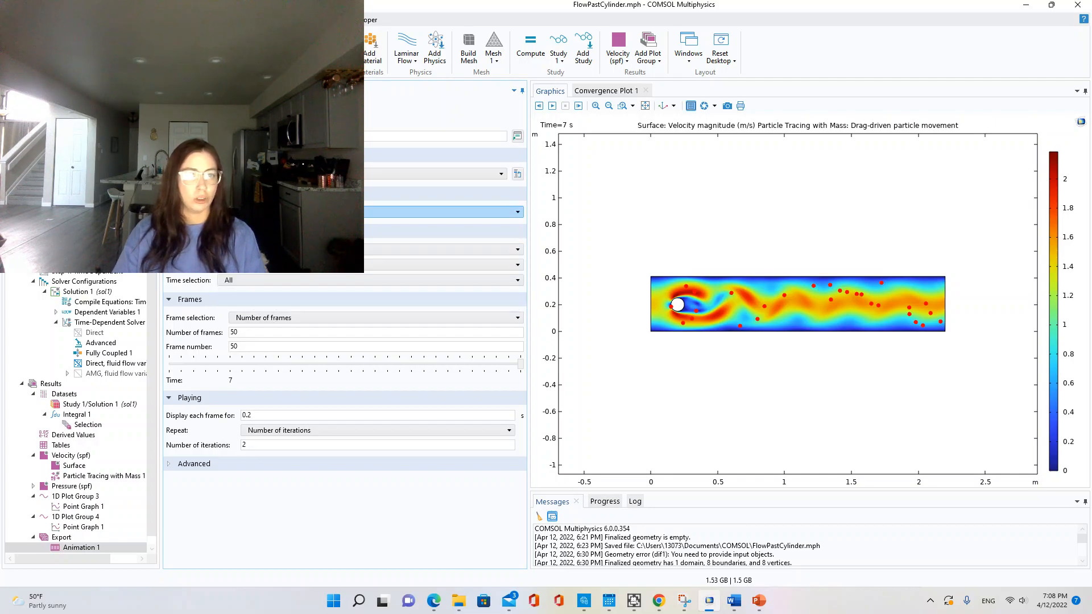
- Change the animation's target to a file and set its output filename to flowPastCyl.gif in the COMSOL documents folder
{"action": "left_click", "coordinate": [227, 212]}
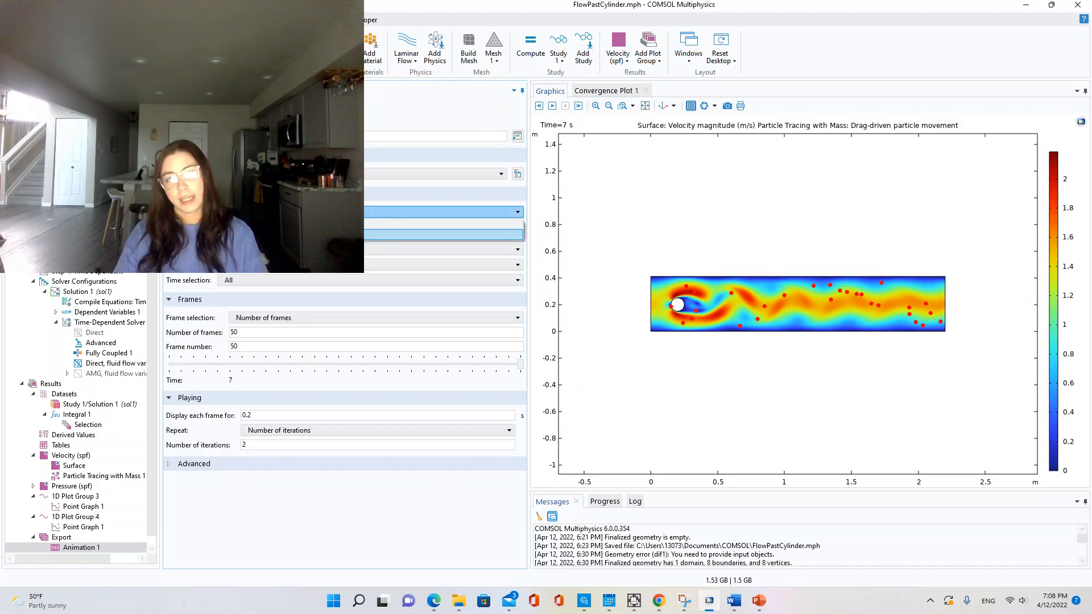
{"action": "left_click", "coordinate": [226, 235]}
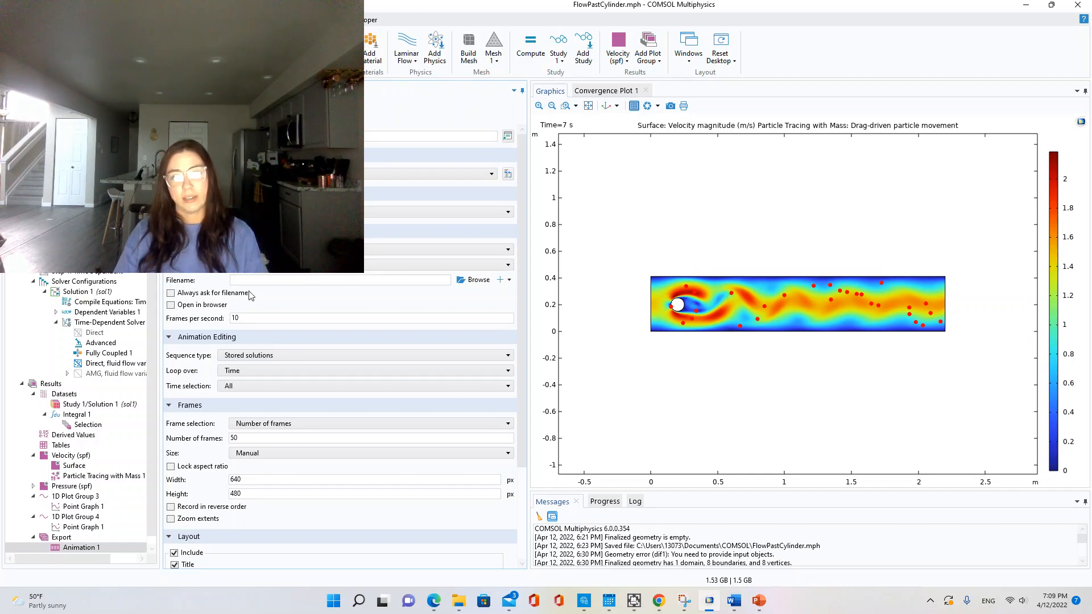
{"action": "left_click", "coordinate": [475, 280]}
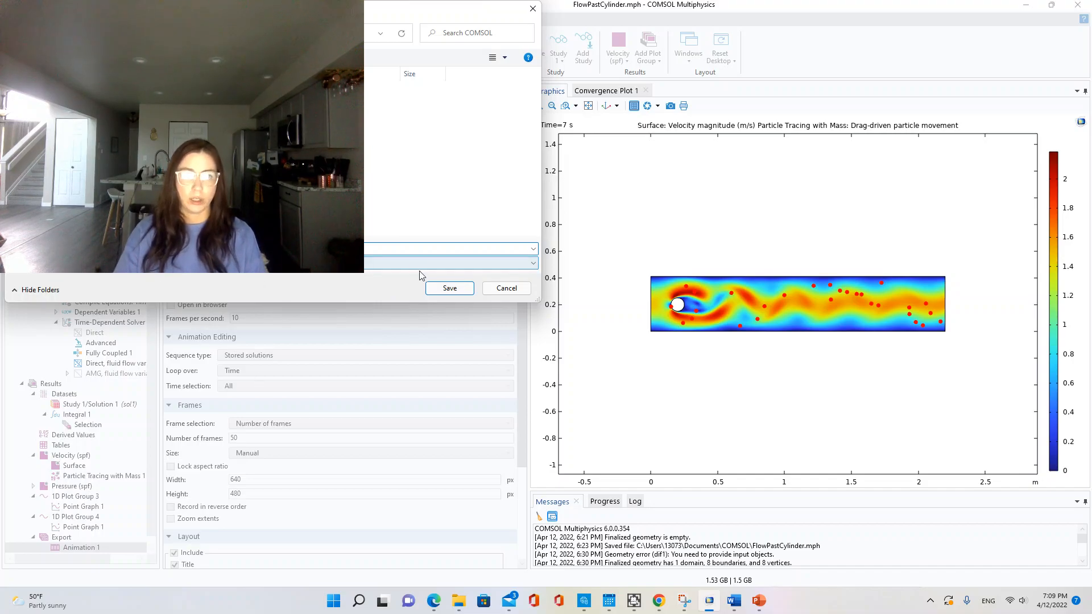
{"action": "left_click", "coordinate": [449, 289]}
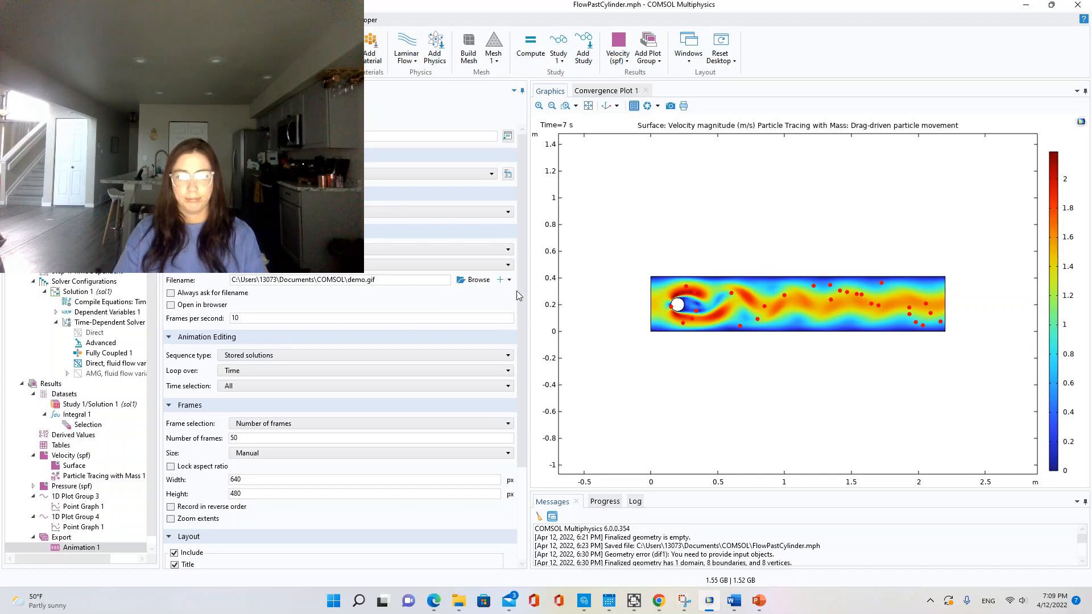
{"action": "left_click", "coordinate": [367, 280]}
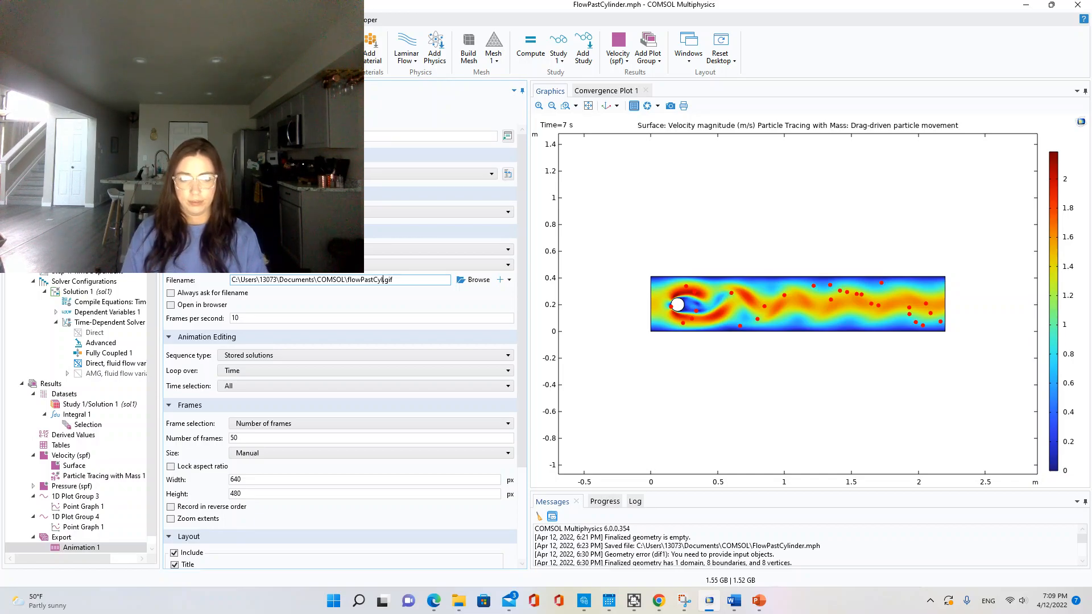
- Check the frame rate, size and layout settings, and export the animation
{"action": "left_click", "coordinate": [238, 320]}
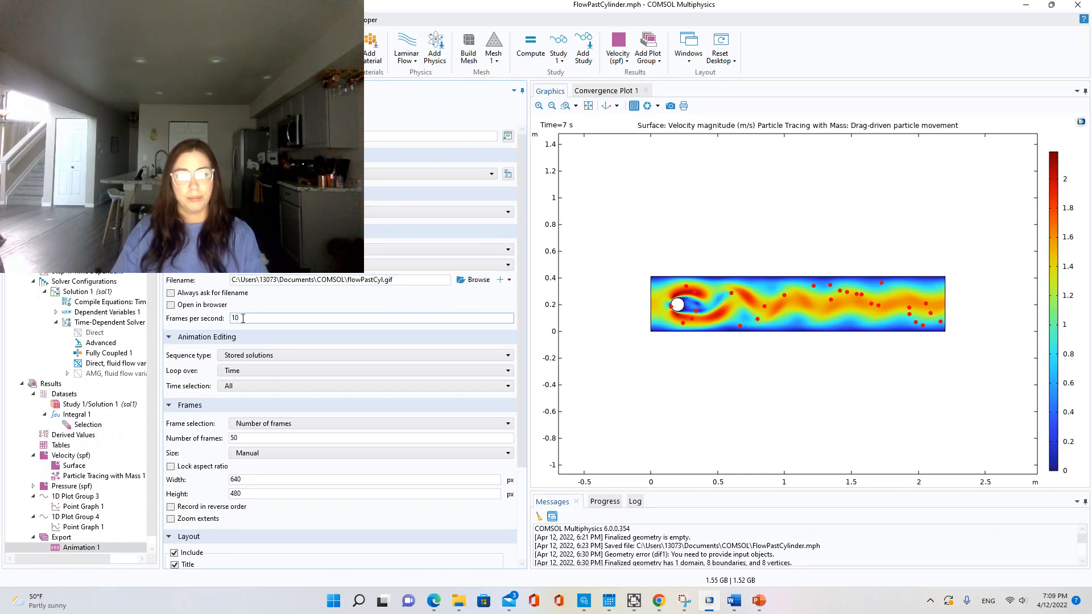
{"action": "left_click", "coordinate": [577, 169]}
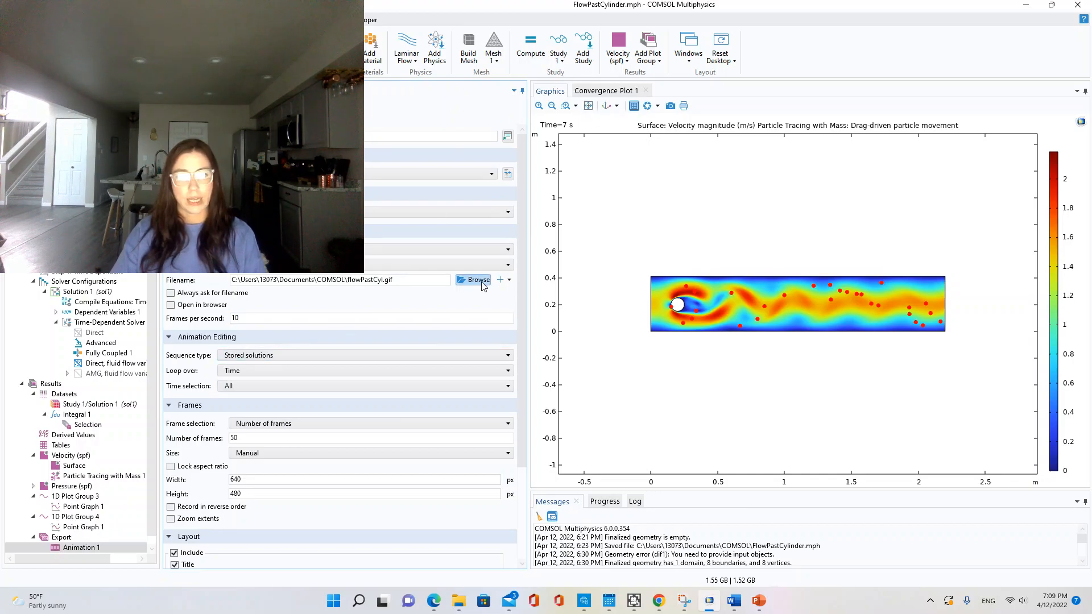
{"action": "scroll", "coordinate": [482, 284], "scroll_direction": "down", "scroll_amount": 5}
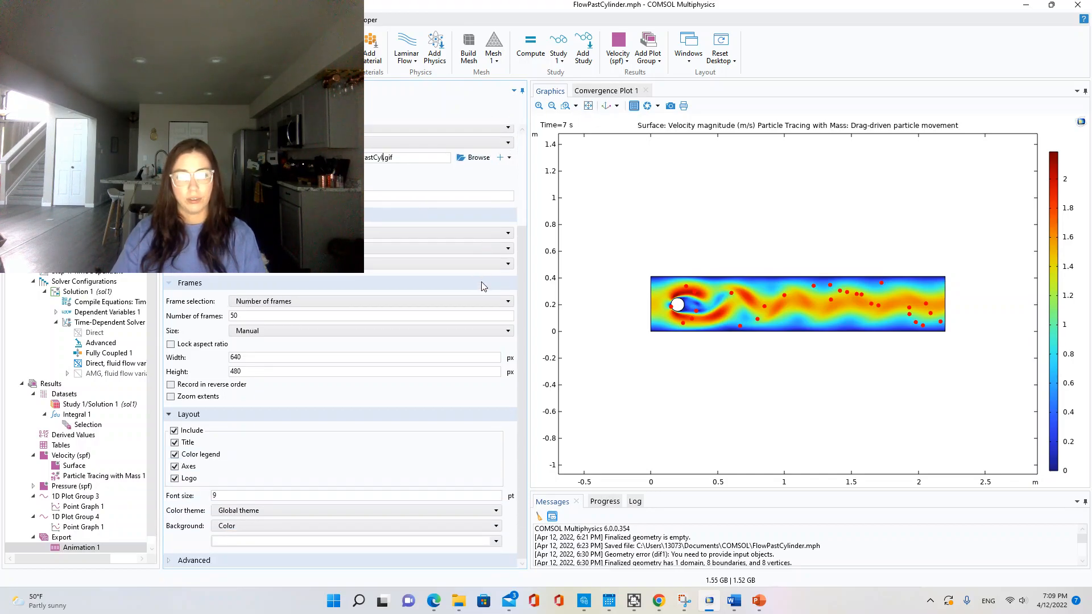
{"action": "scroll", "coordinate": [482, 323], "scroll_direction": "up", "scroll_amount": 5}
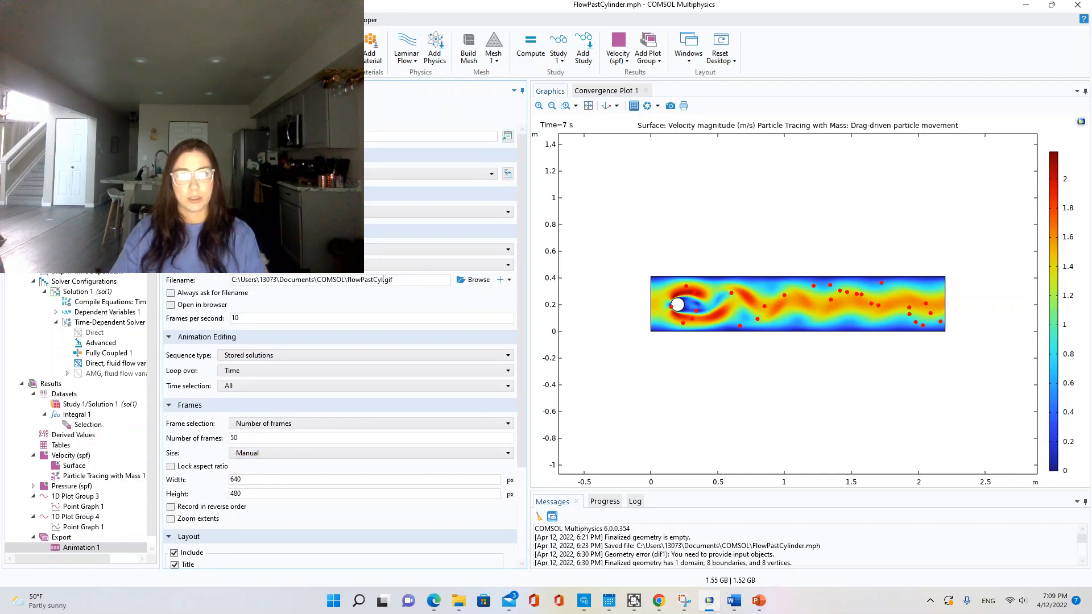
{"action": "key", "text": "F8"}
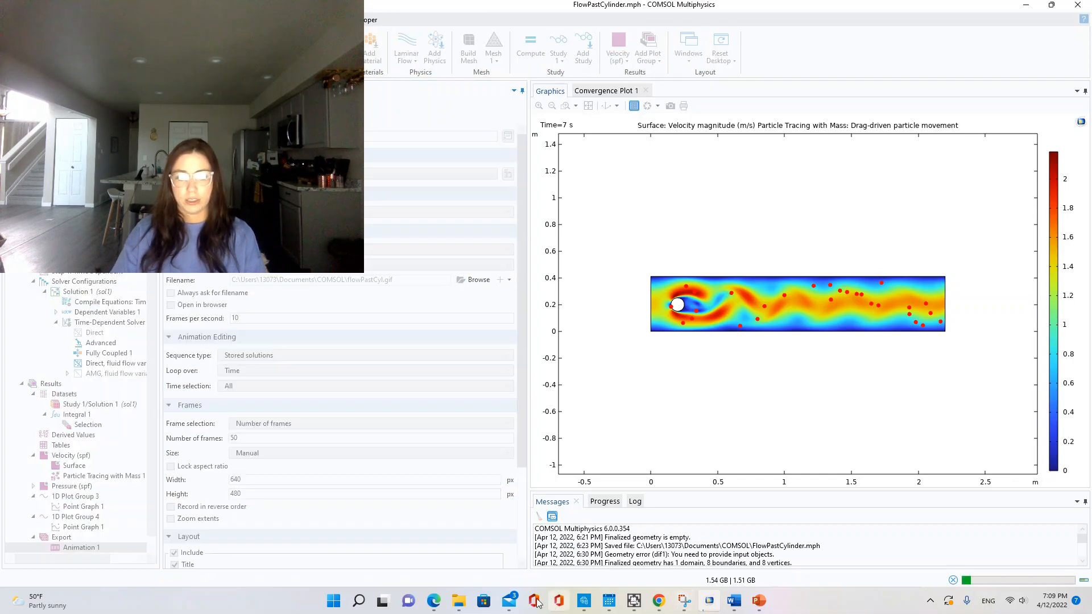
- Switch to File Explorer and open the COMSOL folder inside Documents
{"action": "mouse_move", "coordinate": [464, 605]}
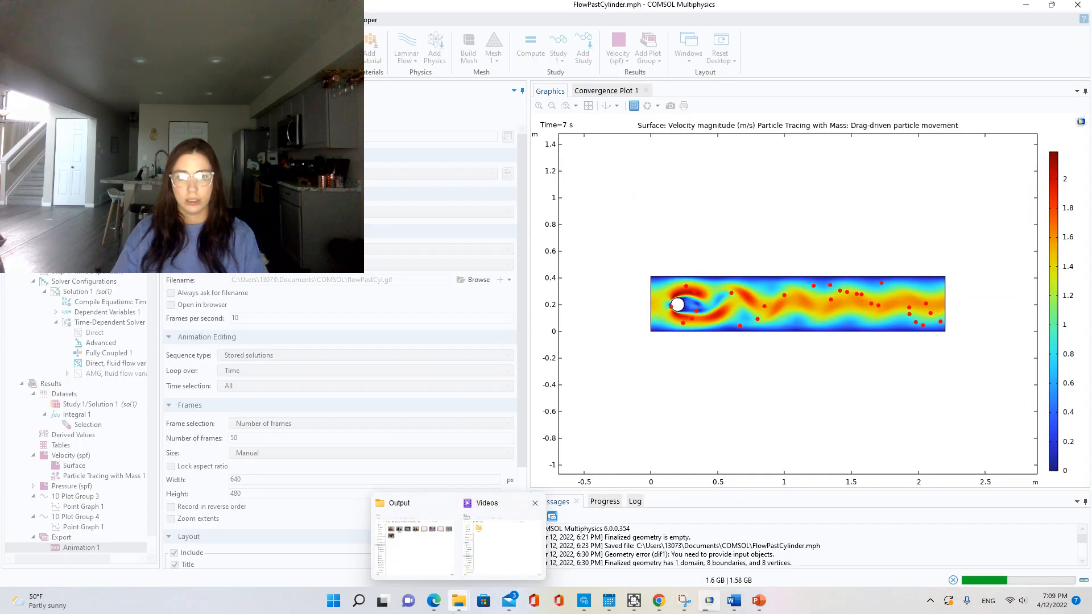
{"action": "left_click", "coordinate": [443, 558]}
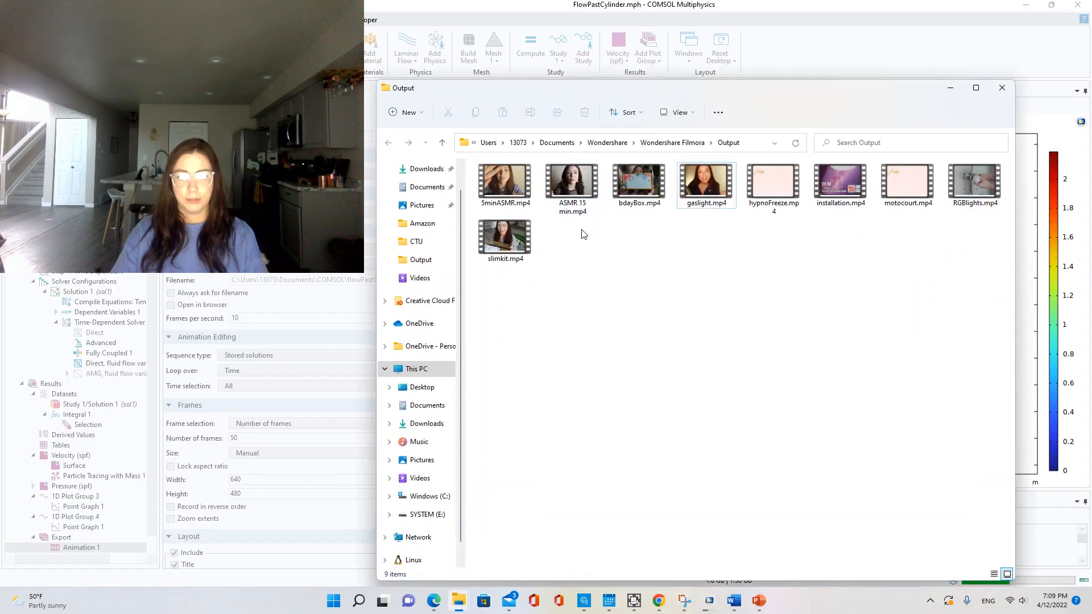
{"action": "left_click", "coordinate": [425, 259]}
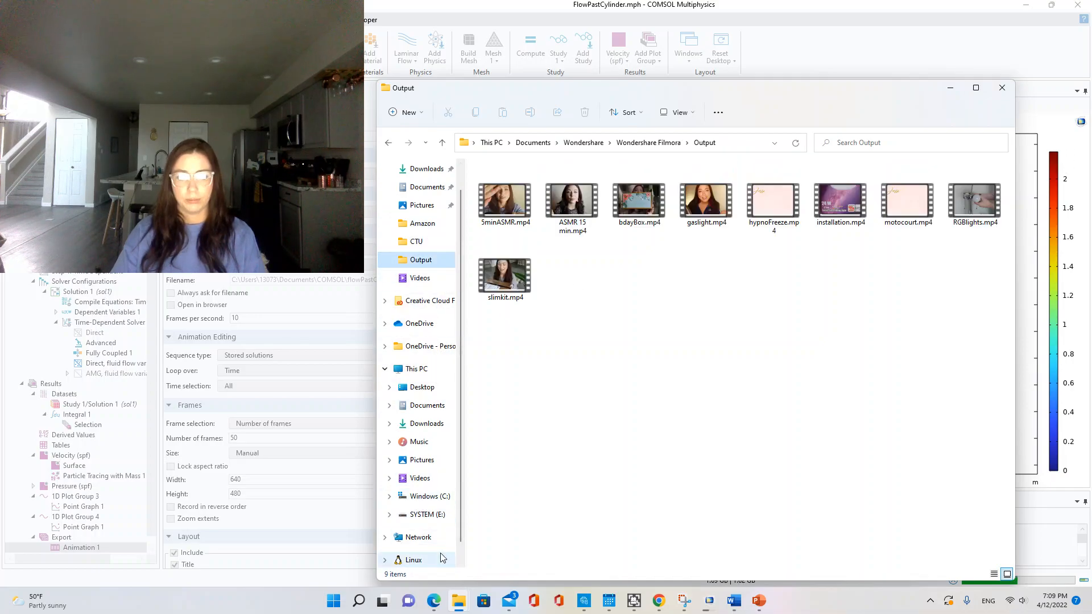
{"action": "left_click", "coordinate": [424, 187]}
{"action": "double_click", "coordinate": [517, 205]}
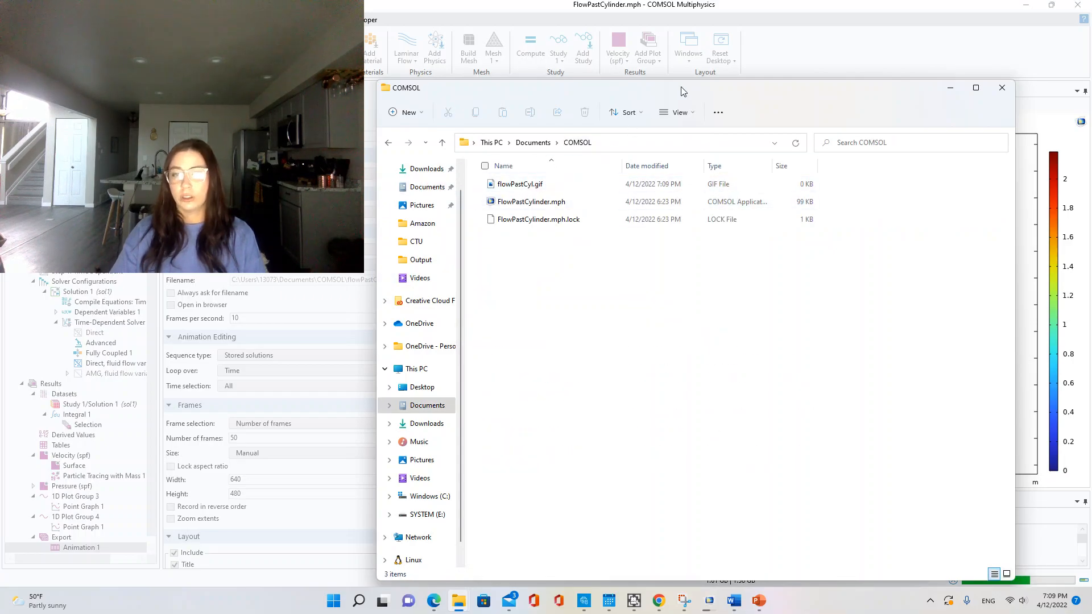
- Open the exported flowPastCyl.gif from the COMSOL folder and watch the flow animation in full screen
{"action": "left_click", "coordinate": [885, 103]}
{"action": "left_click_drag", "start_coordinate": [760, 100], "coordinate": [581, 100]}
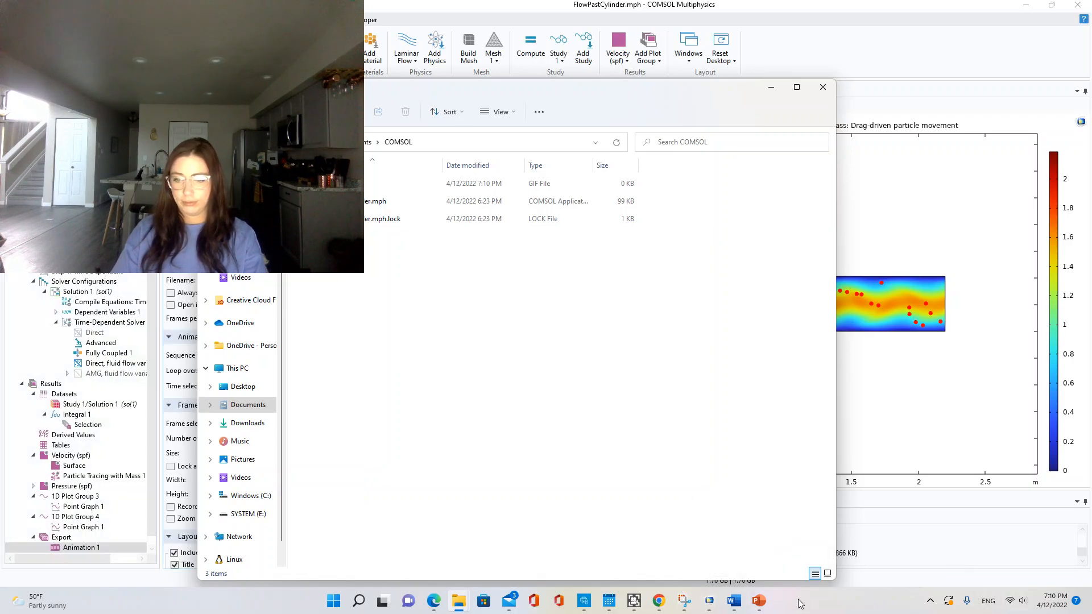
{"action": "double_click", "coordinate": [376, 183]}
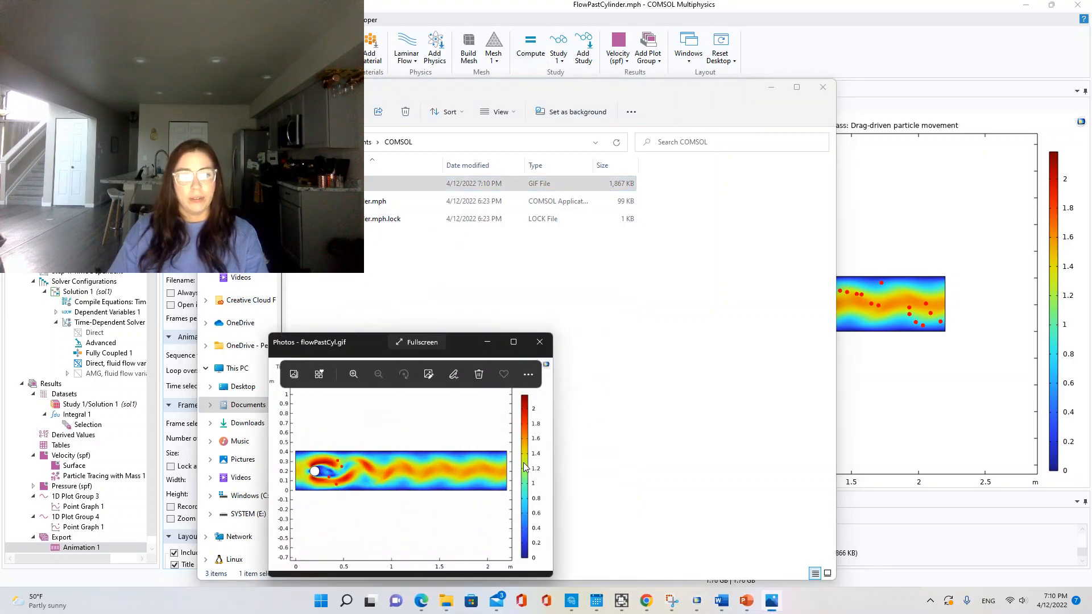
{"action": "left_click_drag", "start_coordinate": [447, 352], "coordinate": [423, 247]}
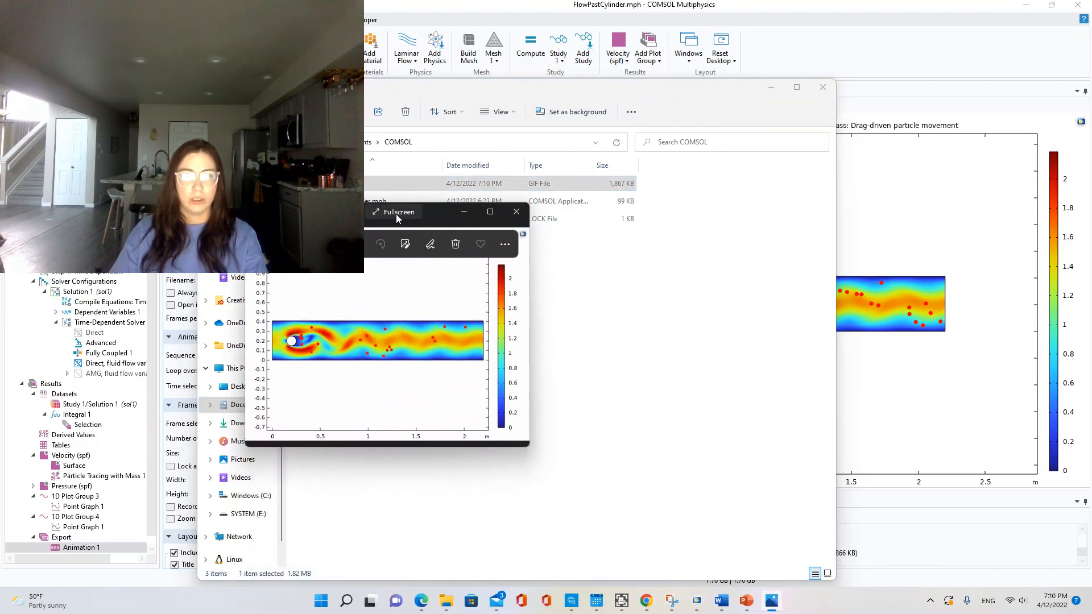
{"action": "left_click", "coordinate": [396, 214]}
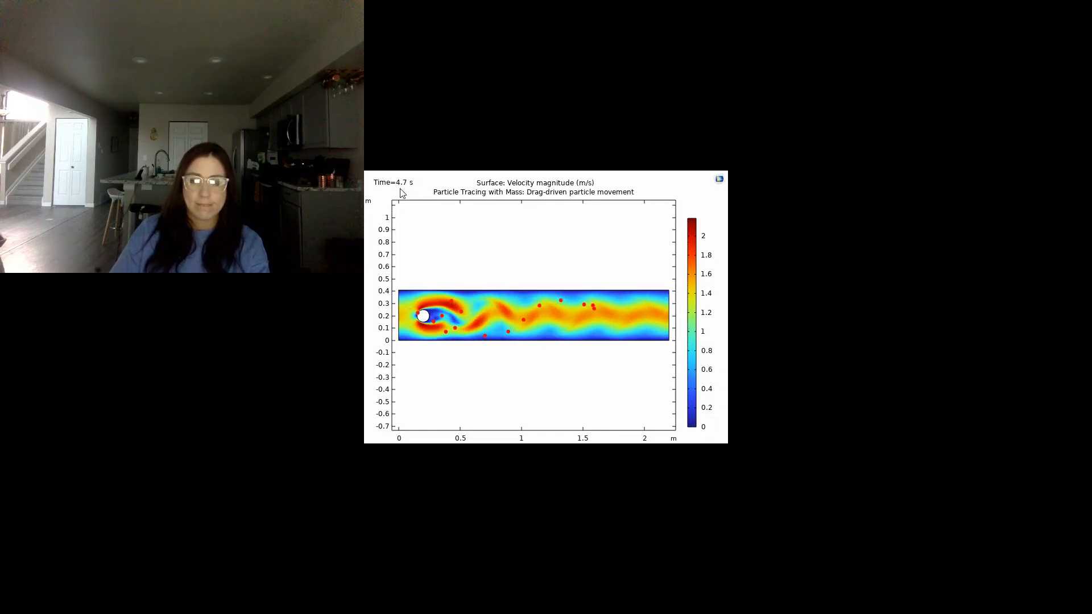
{"action": "key", "text": "Escape"}
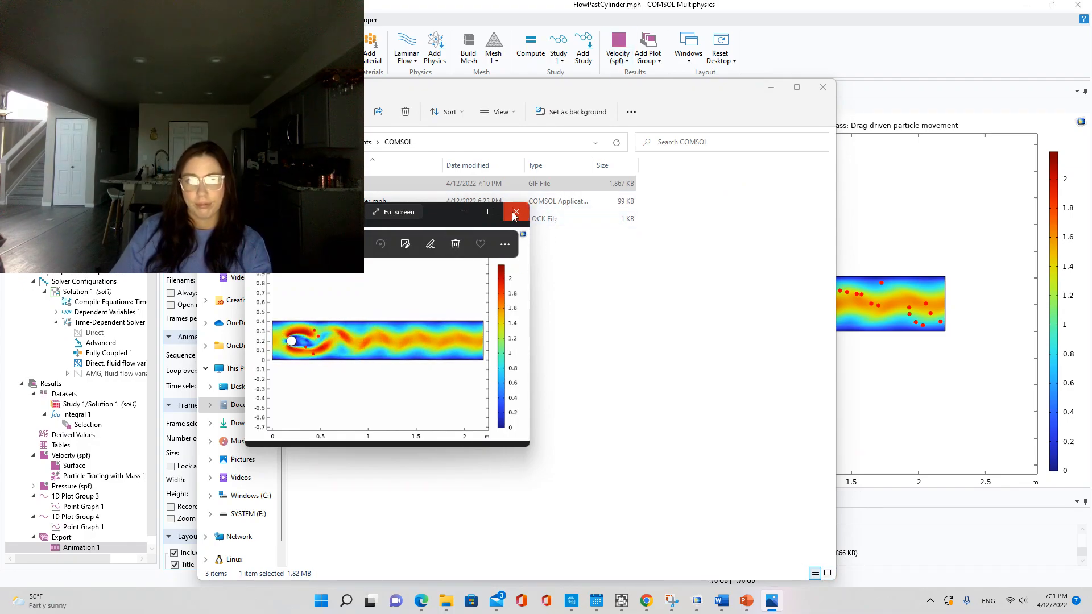
- Switch to PowerPoint, close the GIF preview, and insert flowPastCyl.gif from the COMSOL folder onto the slide
{"action": "left_click", "coordinate": [746, 601]}
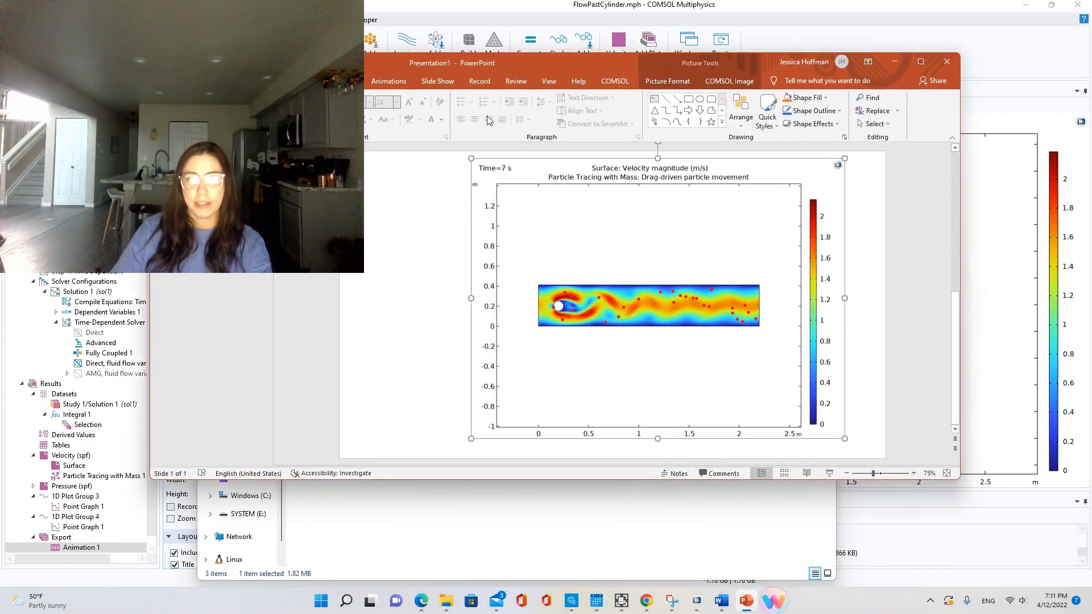
{"action": "left_click_drag", "start_coordinate": [491, 65], "coordinate": [628, 48]}
{"action": "left_click_drag", "start_coordinate": [265, 220], "coordinate": [71, 289]}
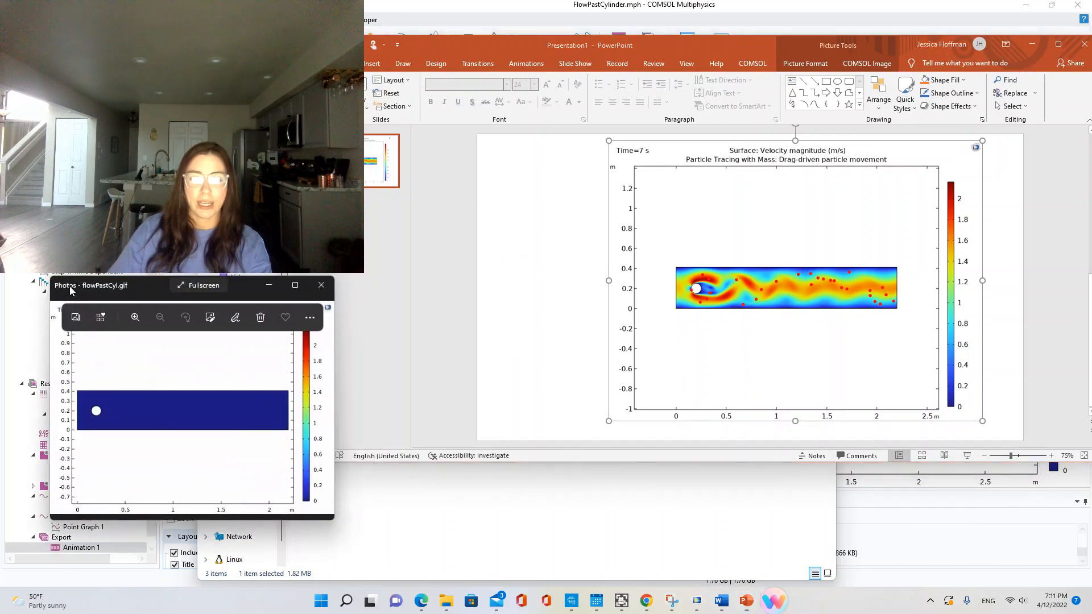
{"action": "left_click", "coordinate": [320, 287]}
{"action": "left_click_drag", "start_coordinate": [245, 87], "coordinate": [93, 145]}
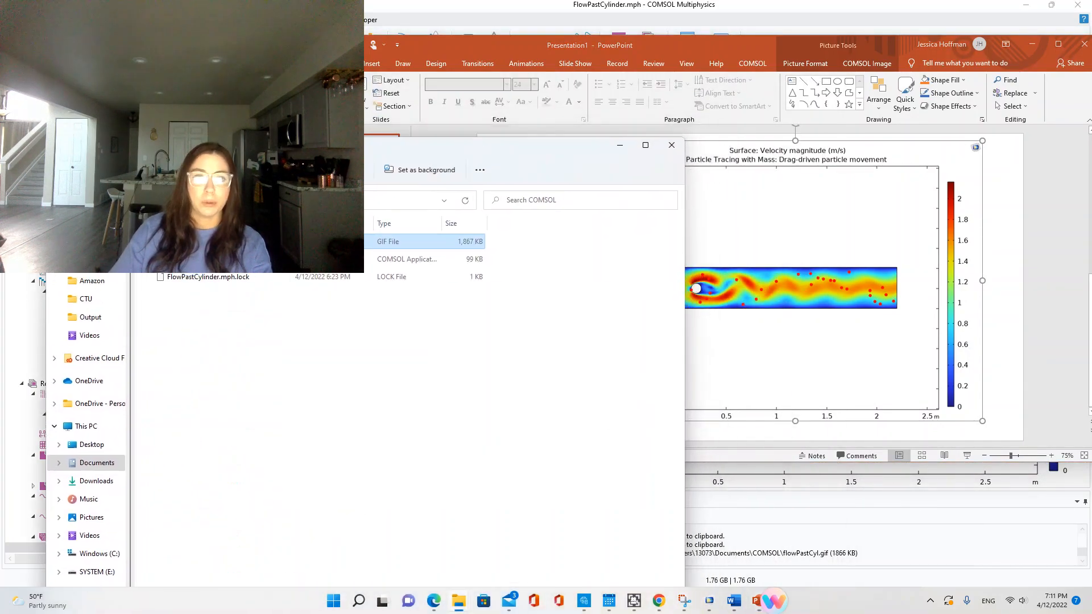
{"action": "left_click_drag", "start_coordinate": [398, 242], "coordinate": [695, 277]}
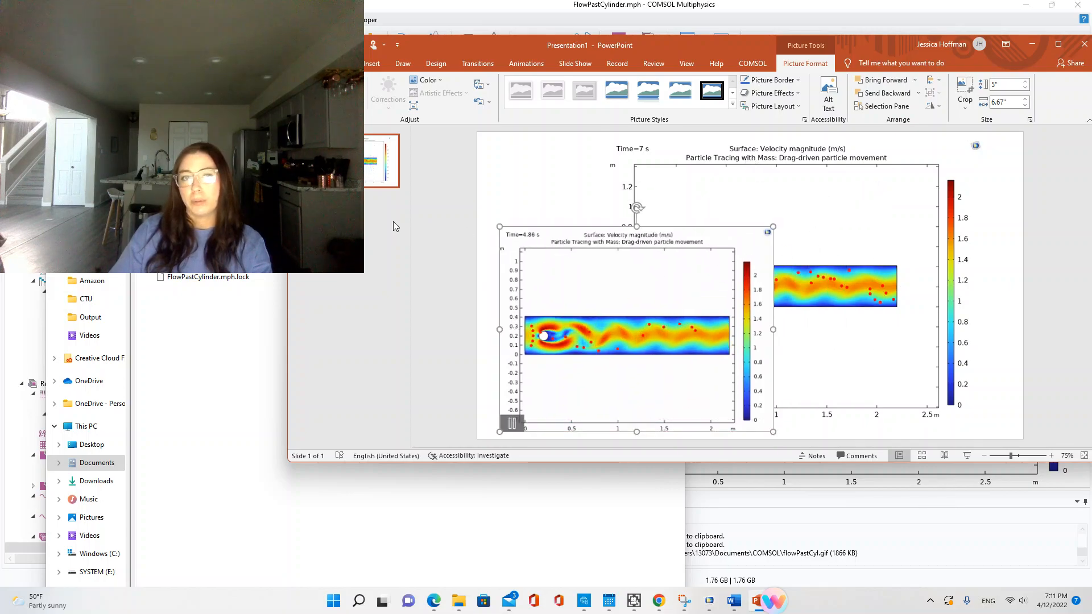
- Shrink the static velocity plot image to about 4.53" by 6.03" and place it in the slide's upper-right corner, clear of the animation
{"action": "left_click", "coordinate": [929, 242]}
{"action": "left_click_drag", "start_coordinate": [609, 145], "coordinate": [889, 240]}
{"action": "left_click_drag", "start_coordinate": [891, 301], "coordinate": [914, 216]}
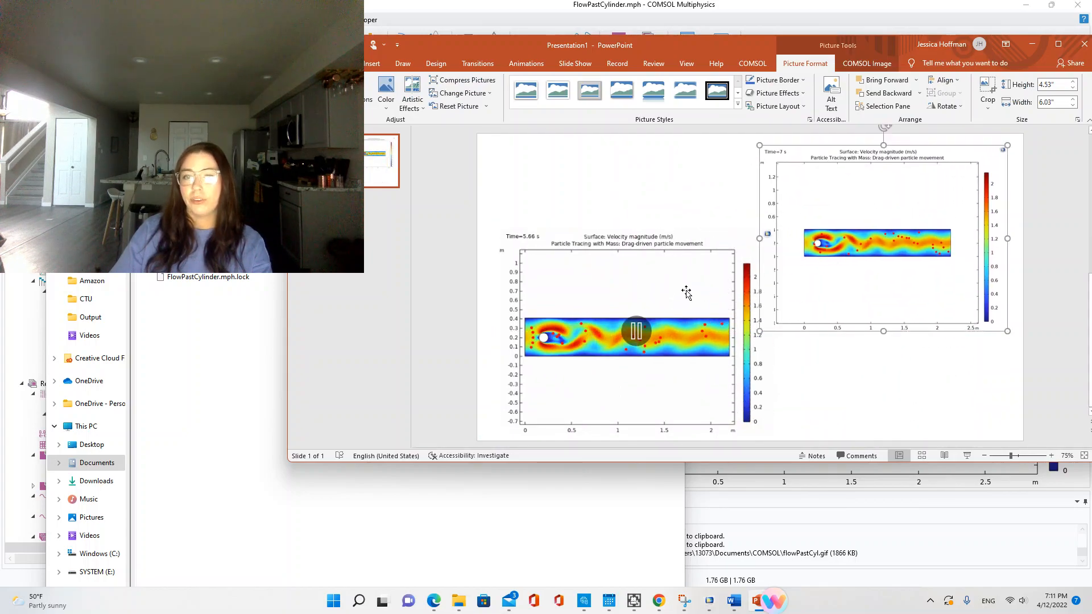
{"action": "left_click", "coordinate": [919, 415]}
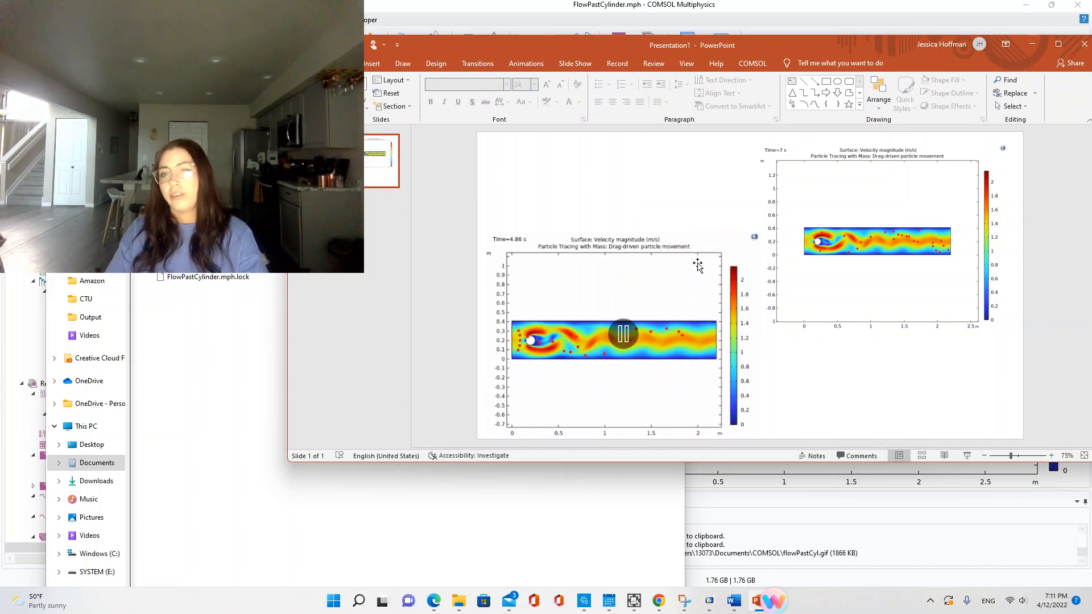
- Restore the COMSOL window to a smaller size, minimize PowerPoint, and return to the title page of the Flow Past a Cylinder PDF
{"action": "left_click", "coordinate": [777, 524]}
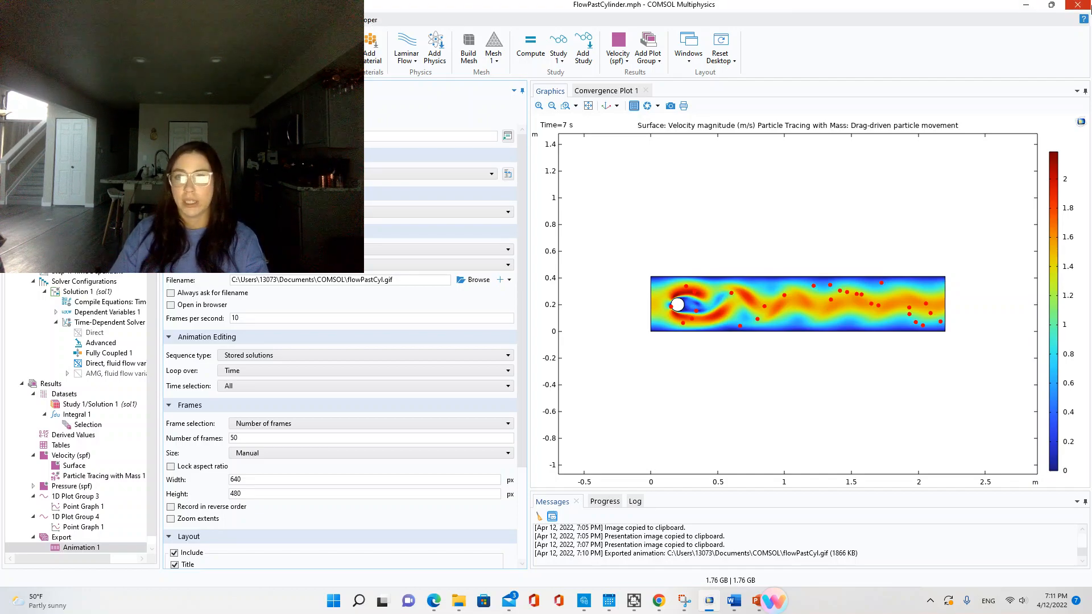
{"action": "left_click", "coordinate": [1051, 5]}
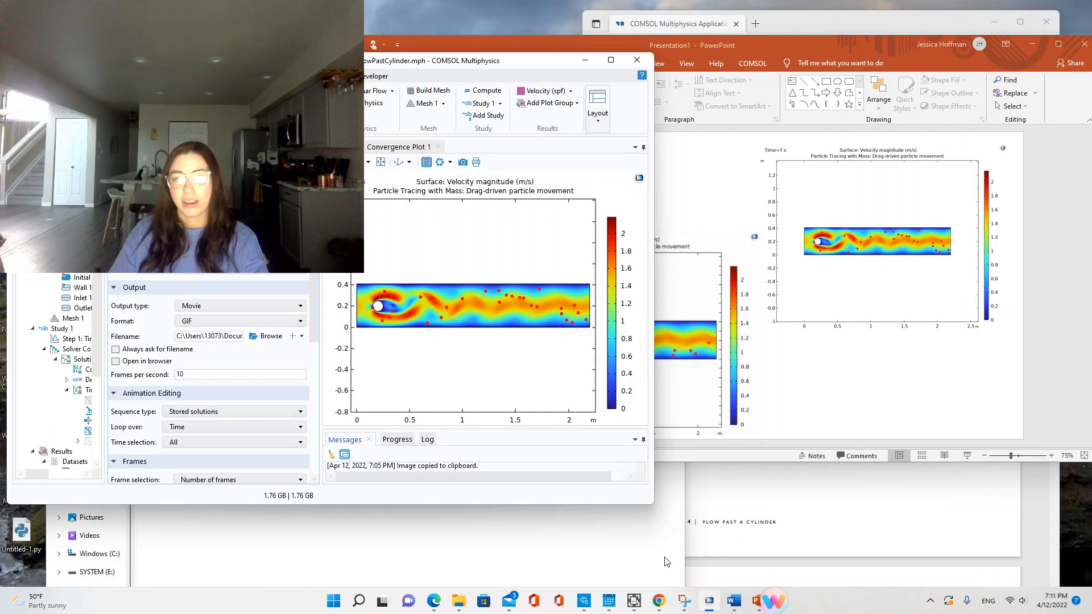
{"action": "left_click", "coordinate": [783, 350]}
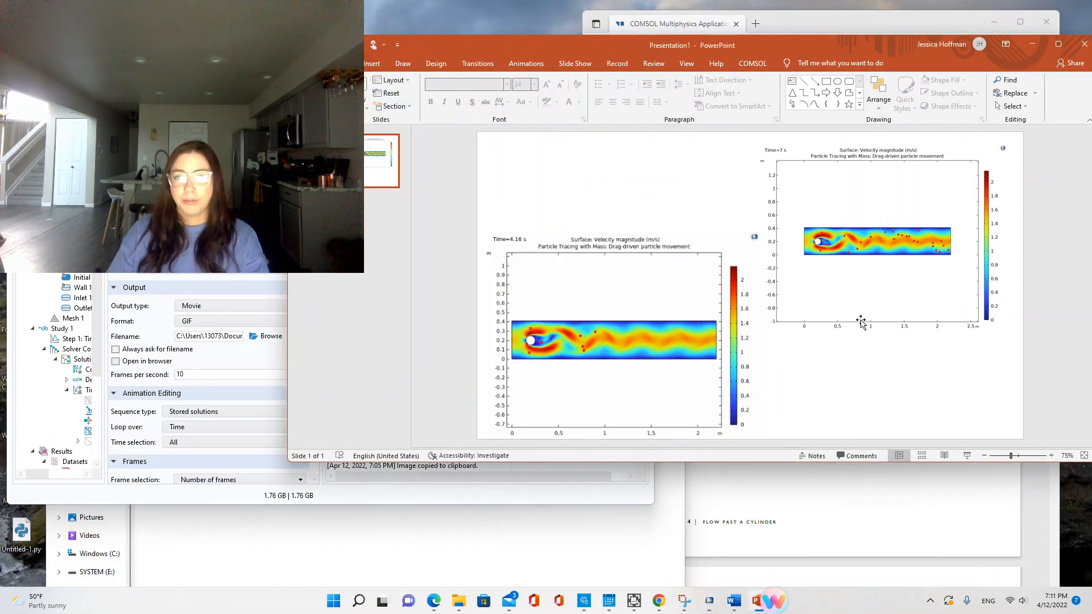
{"action": "left_click", "coordinate": [1032, 44]}
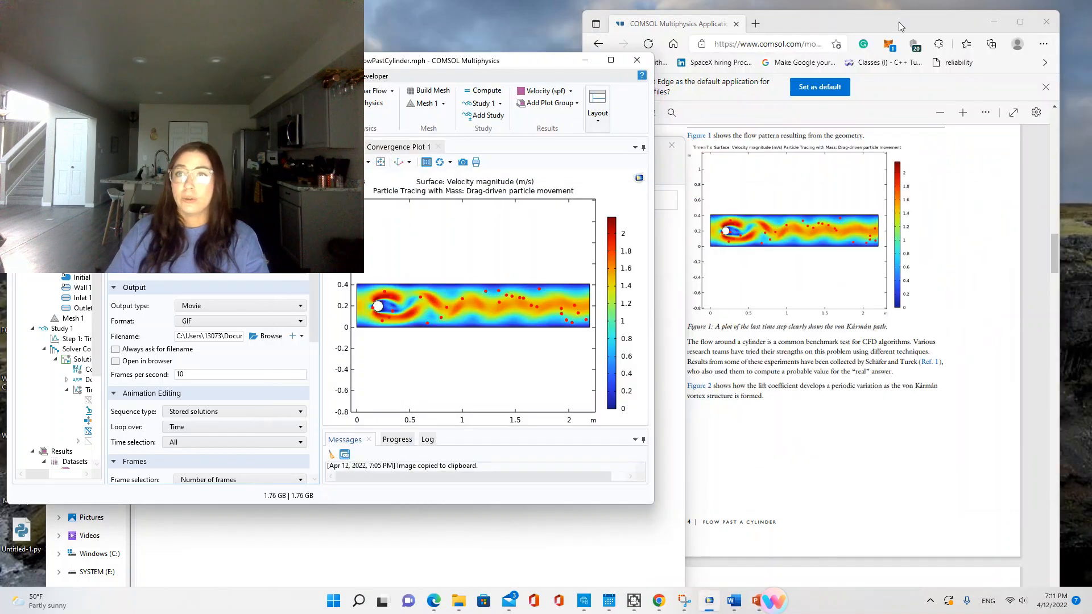
{"action": "scroll", "coordinate": [757, 549], "scroll_direction": "up", "scroll_amount": 15}
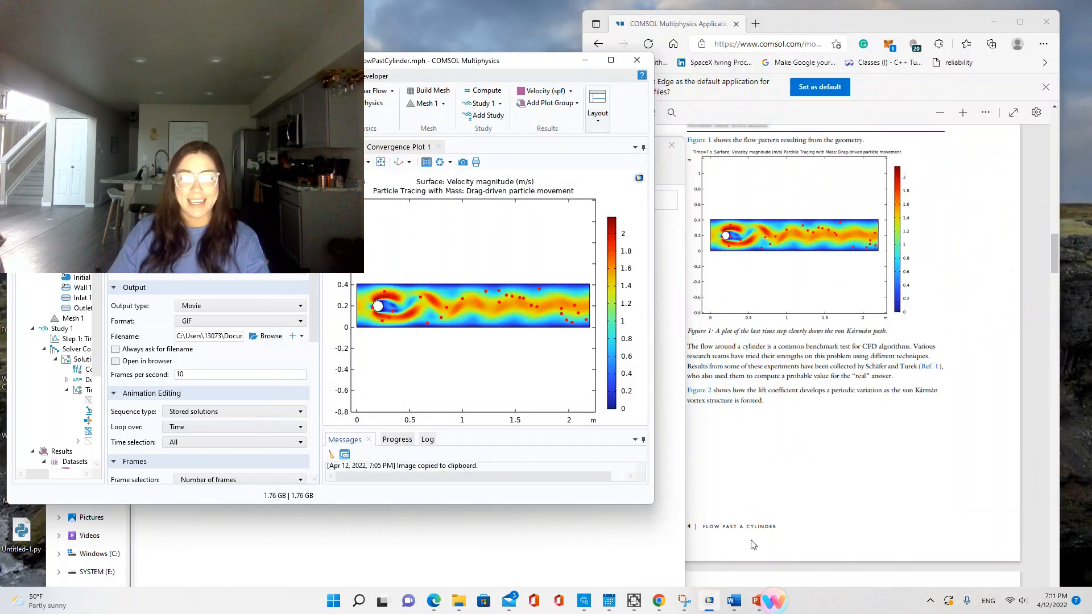
{"action": "scroll", "coordinate": [746, 491], "scroll_direction": "up", "scroll_amount": 8}
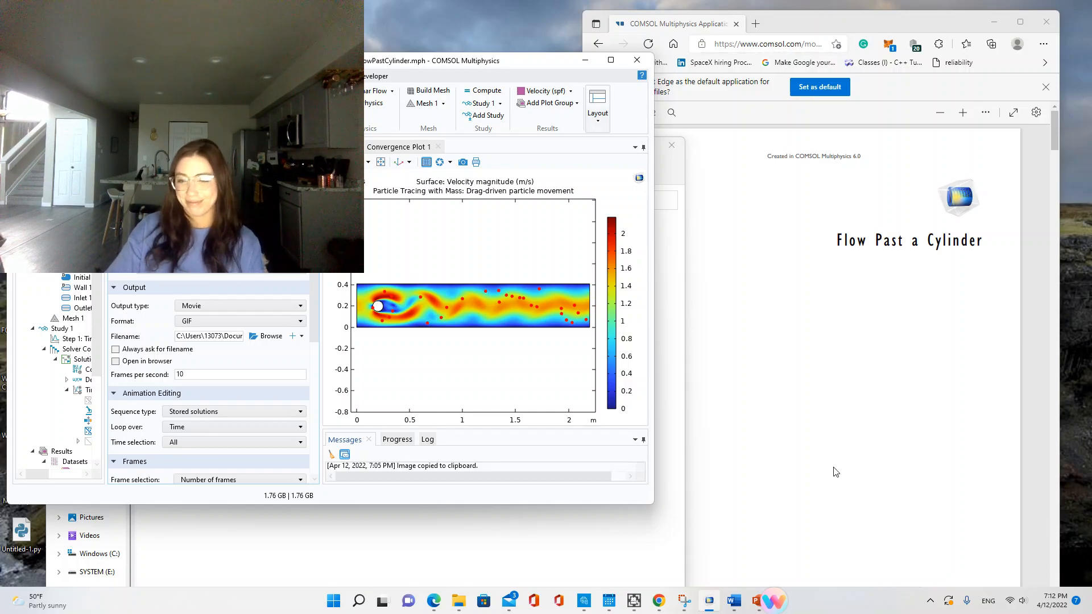
{"action": "left_click", "coordinate": [633, 601]}
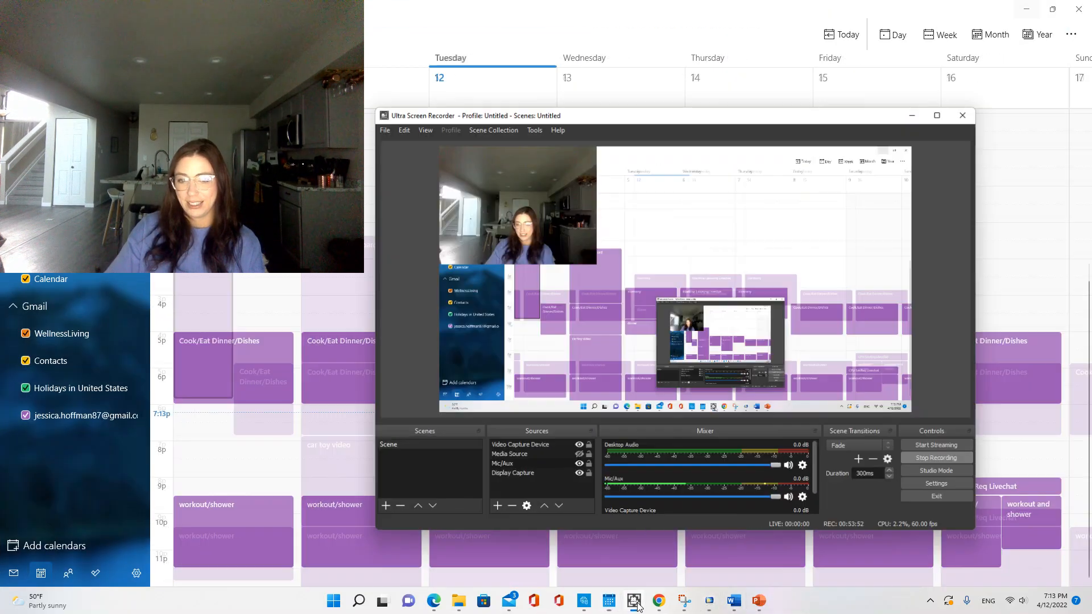